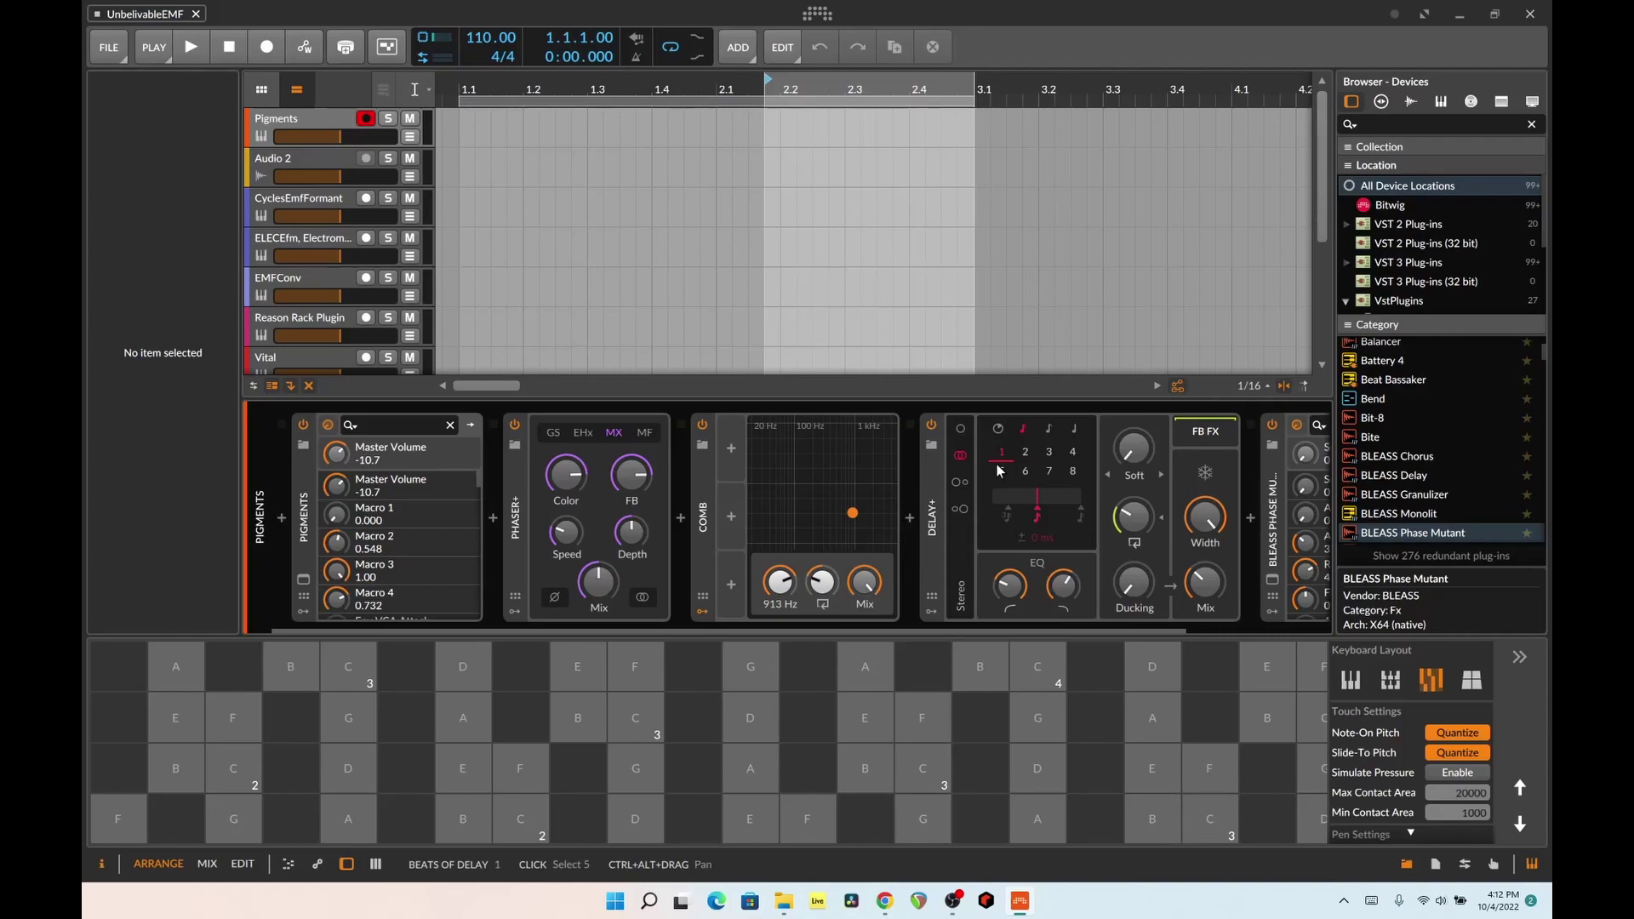
- Switch to the browser and look over the Gumroad page for the LOM Electrosluch Mini City Sample Library
{"action": "key", "text": "alt+Tab"}
{"action": "key", "text": "alt+Tab"}
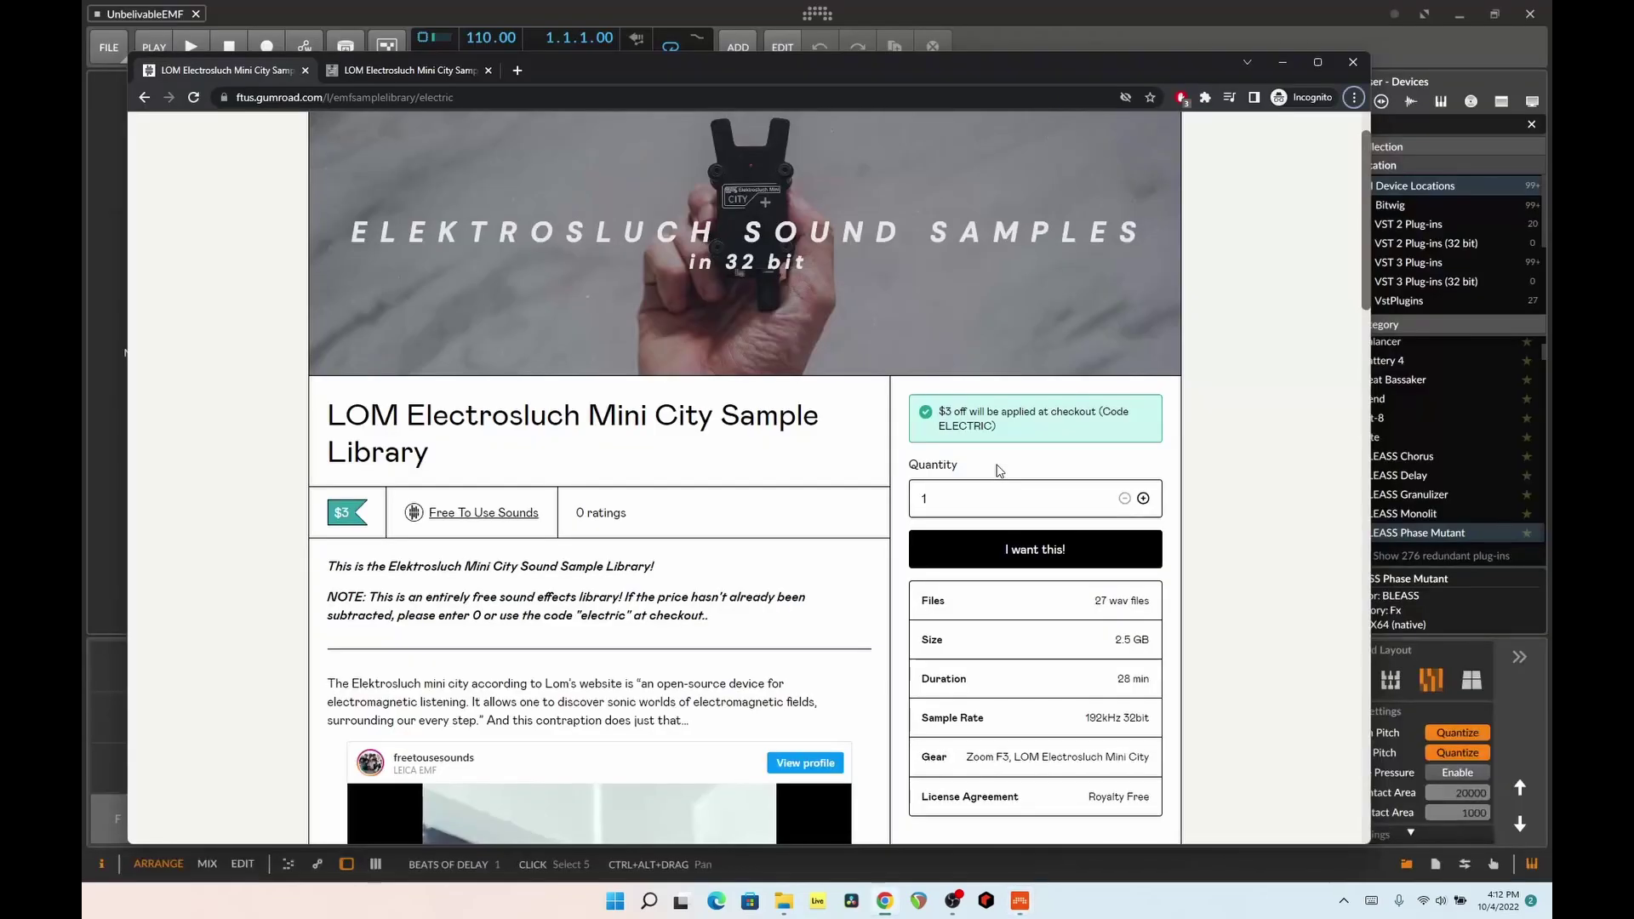
{"action": "scroll", "coordinate": [677, 297], "scroll_direction": "down", "scroll_amount": 1}
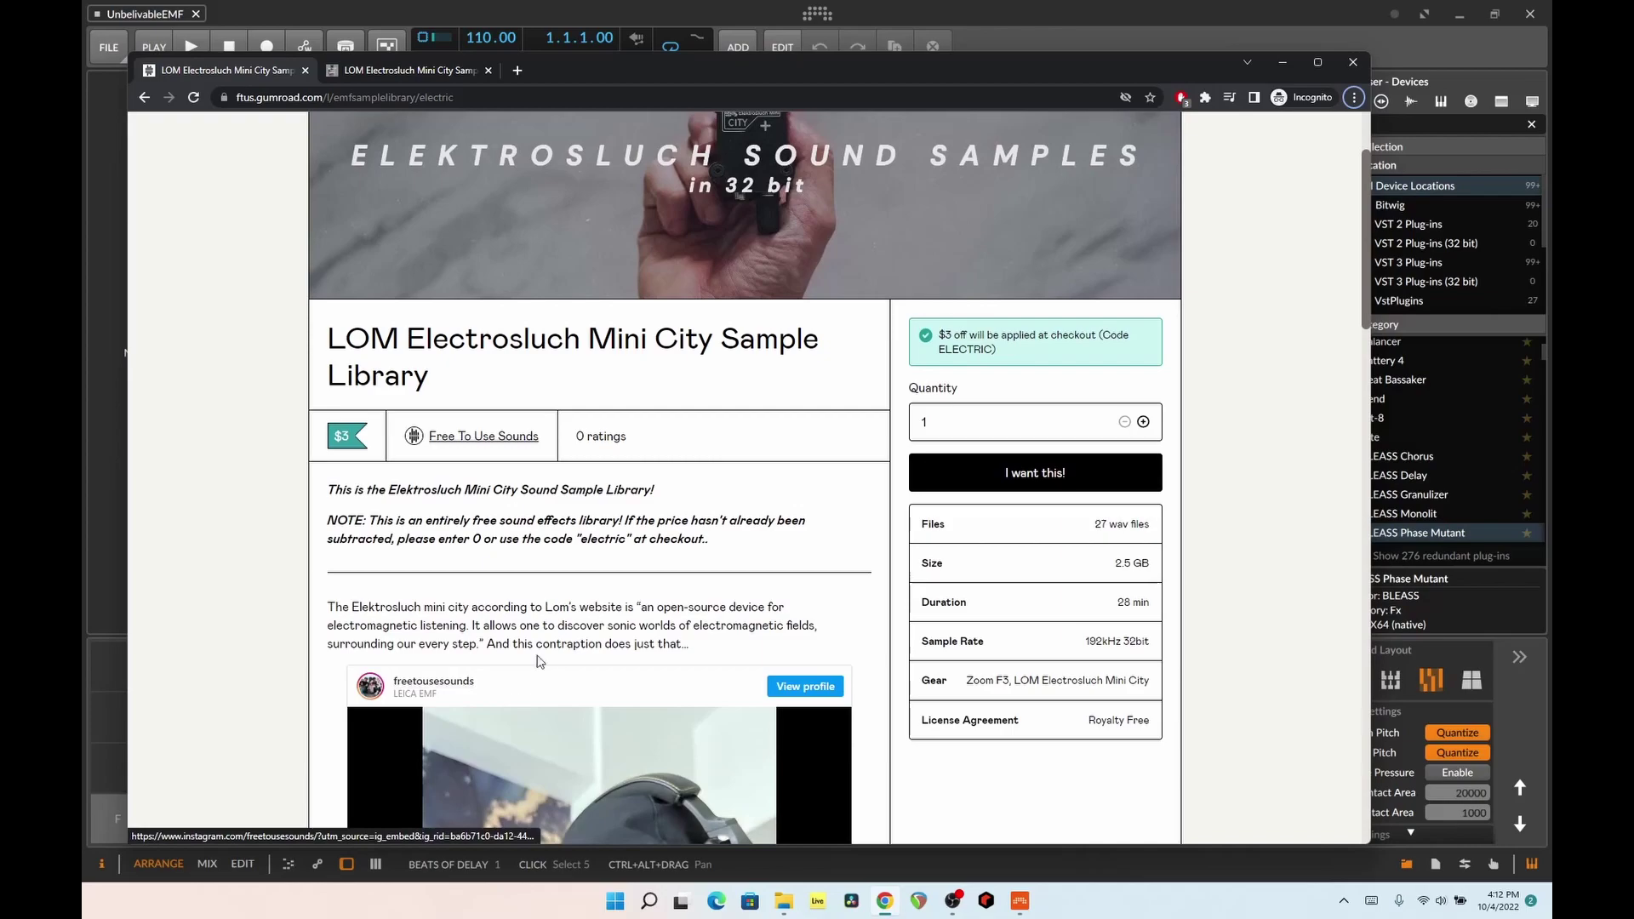
{"action": "scroll", "coordinate": [628, 613], "scroll_direction": "down", "scroll_amount": 6}
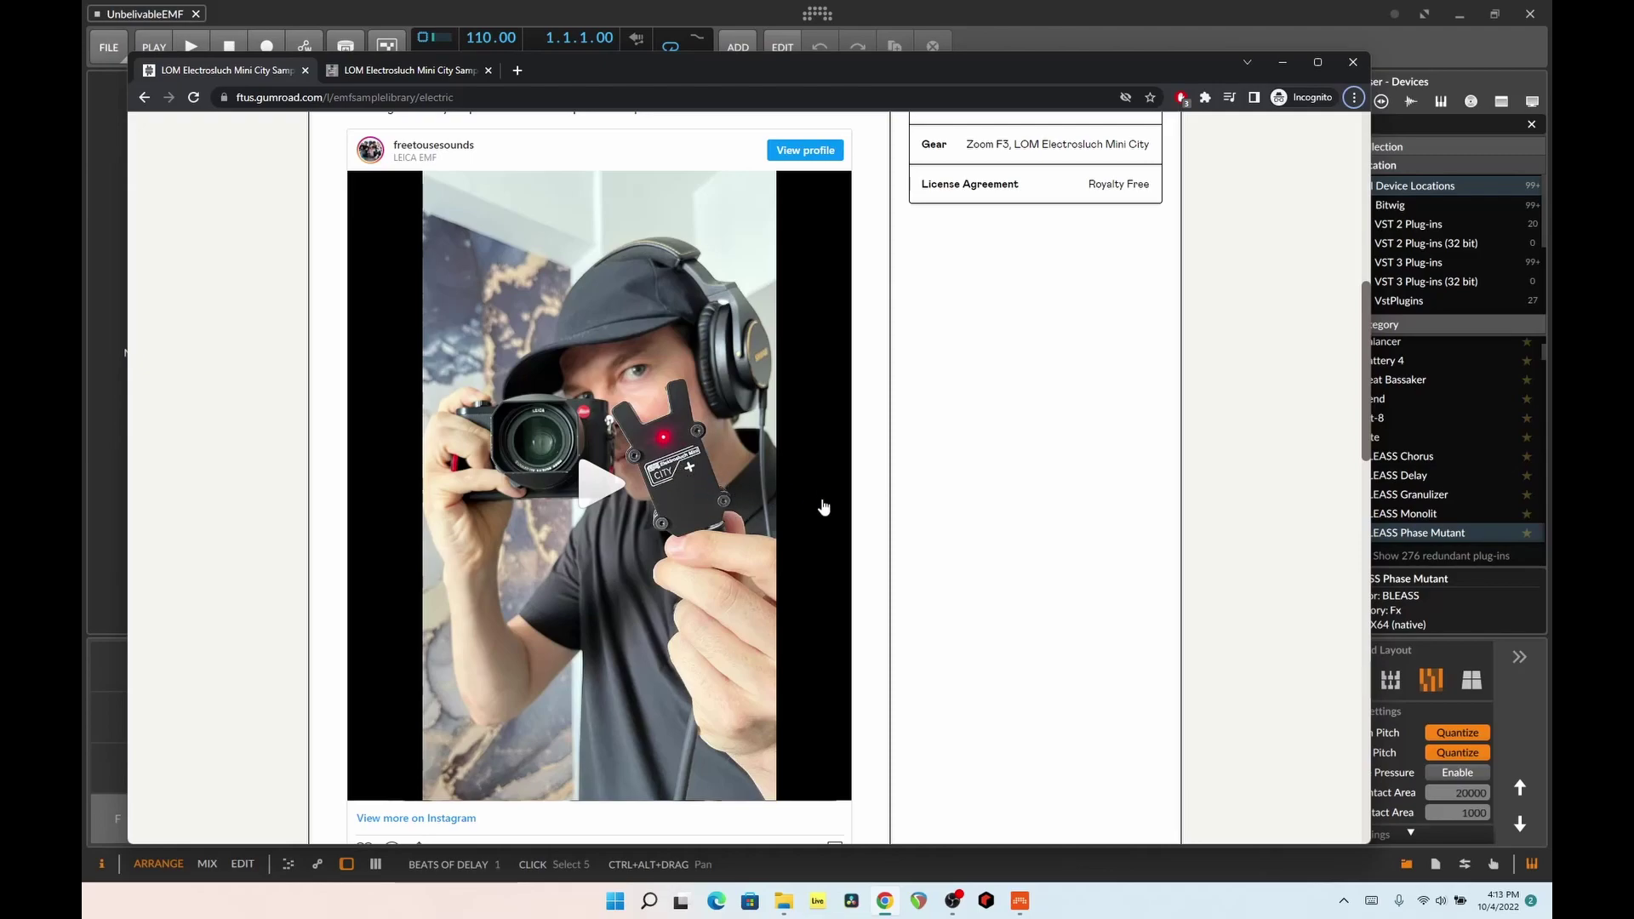
{"action": "scroll", "coordinate": [933, 517], "scroll_direction": "up", "scroll_amount": 8}
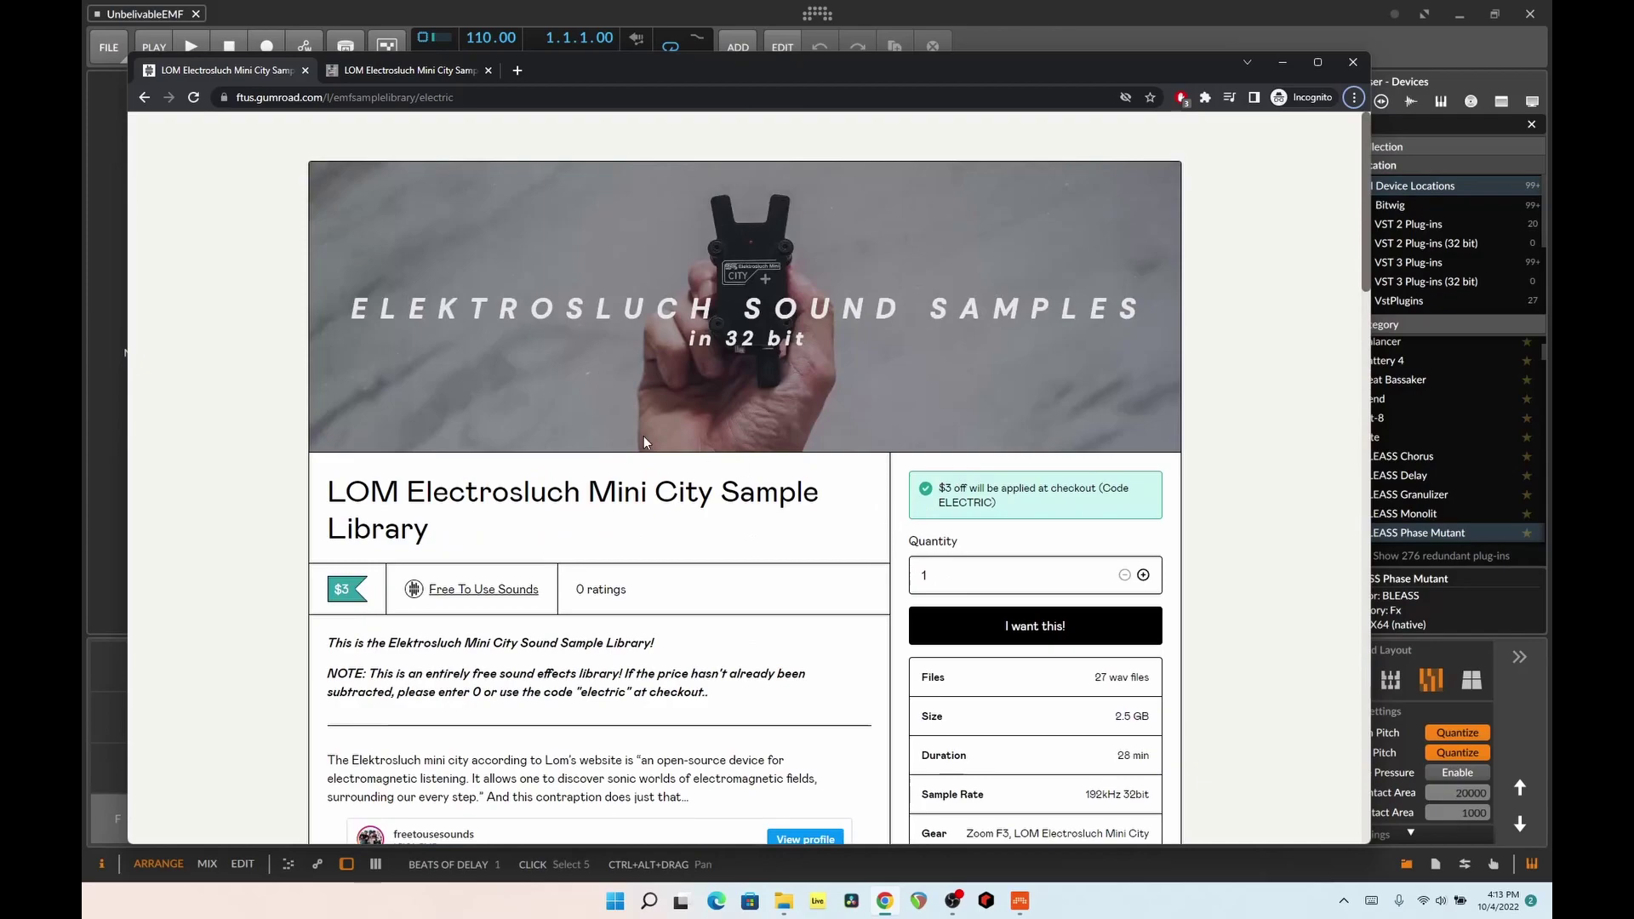
{"action": "scroll", "coordinate": [494, 494], "scroll_direction": "down", "scroll_amount": 2}
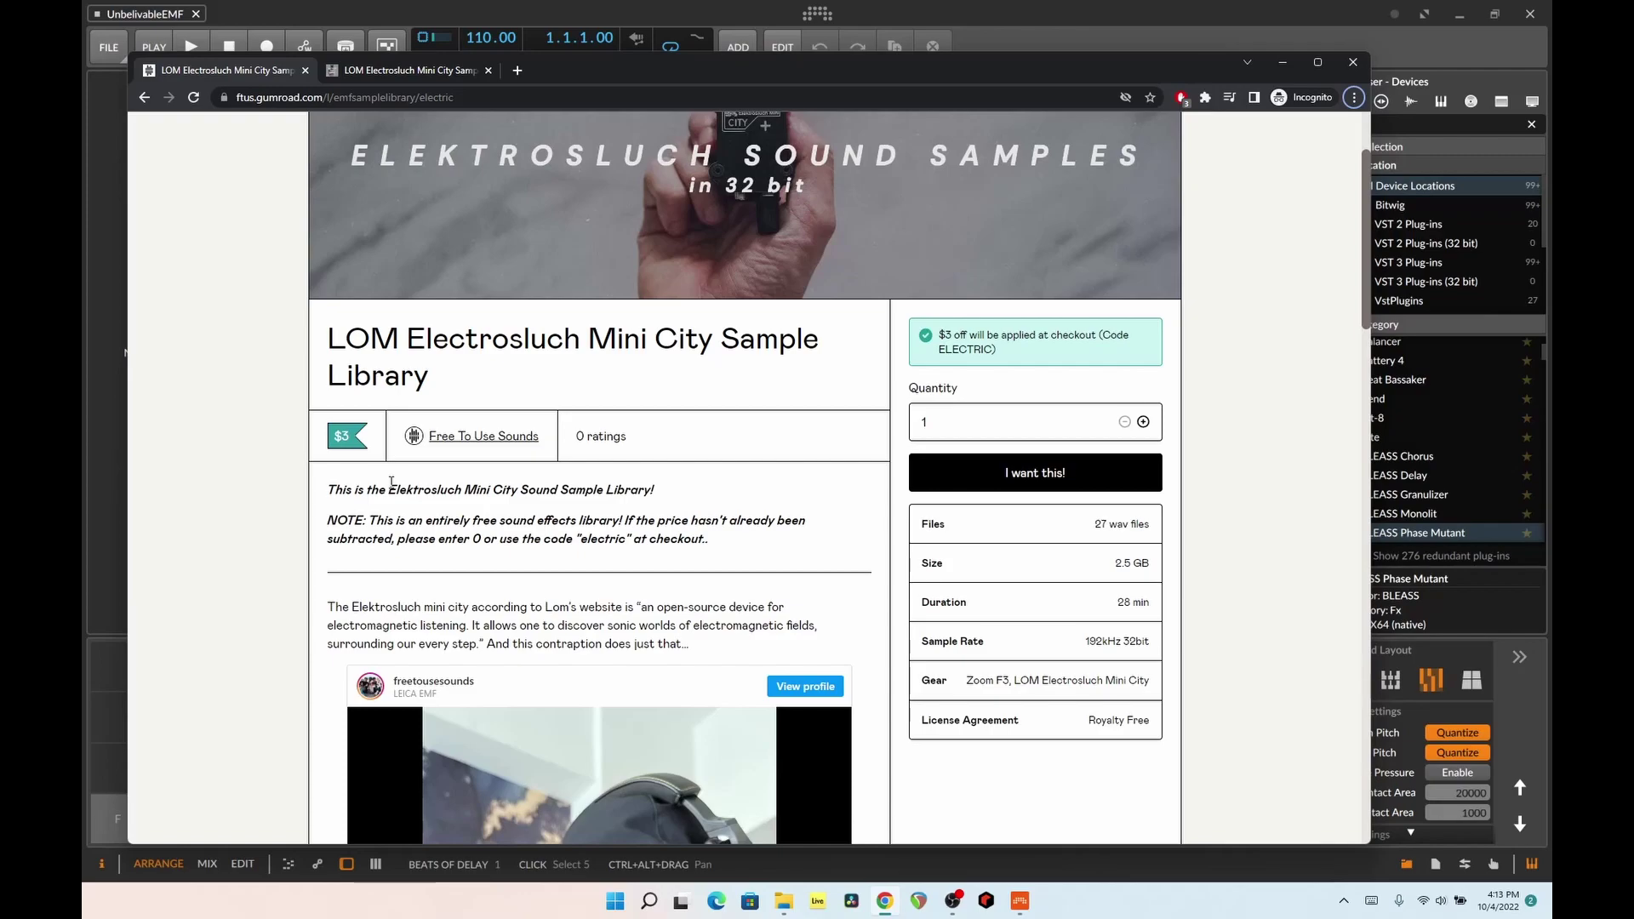
- Preview the sample library's compilation track on its Bandcamp page, and return to Bitwig Studio
{"action": "left_click", "coordinate": [400, 72]}
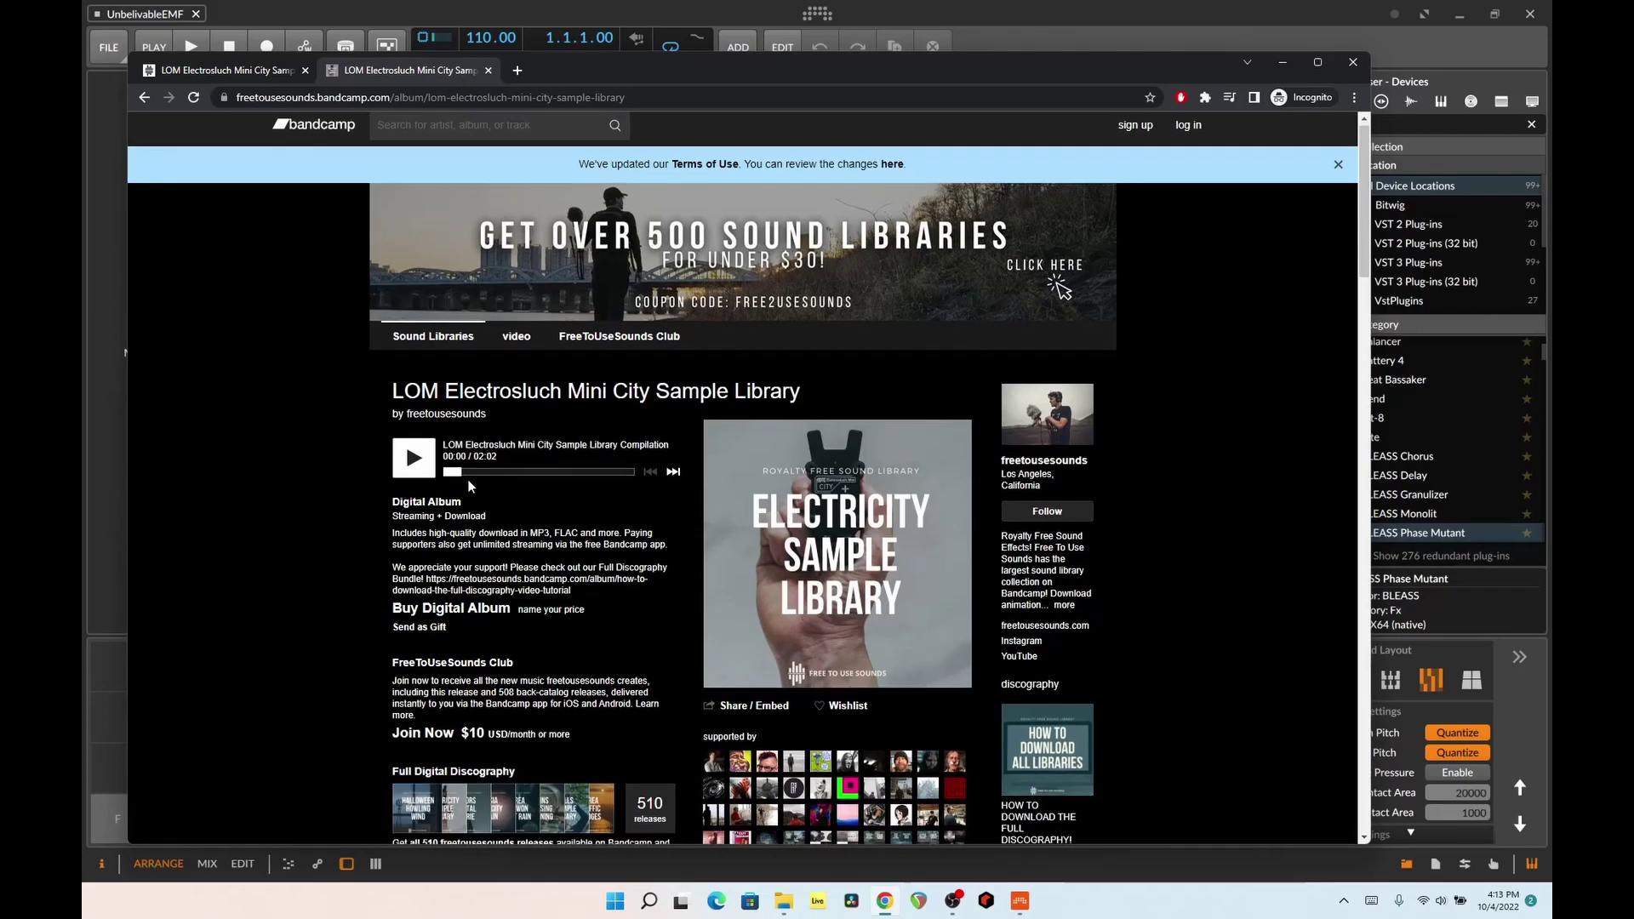
{"action": "scroll", "coordinate": [409, 451], "scroll_direction": "down", "scroll_amount": 5}
{"action": "scroll", "coordinate": [416, 408], "scroll_direction": "up", "scroll_amount": 4}
{"action": "left_click", "coordinate": [417, 404]}
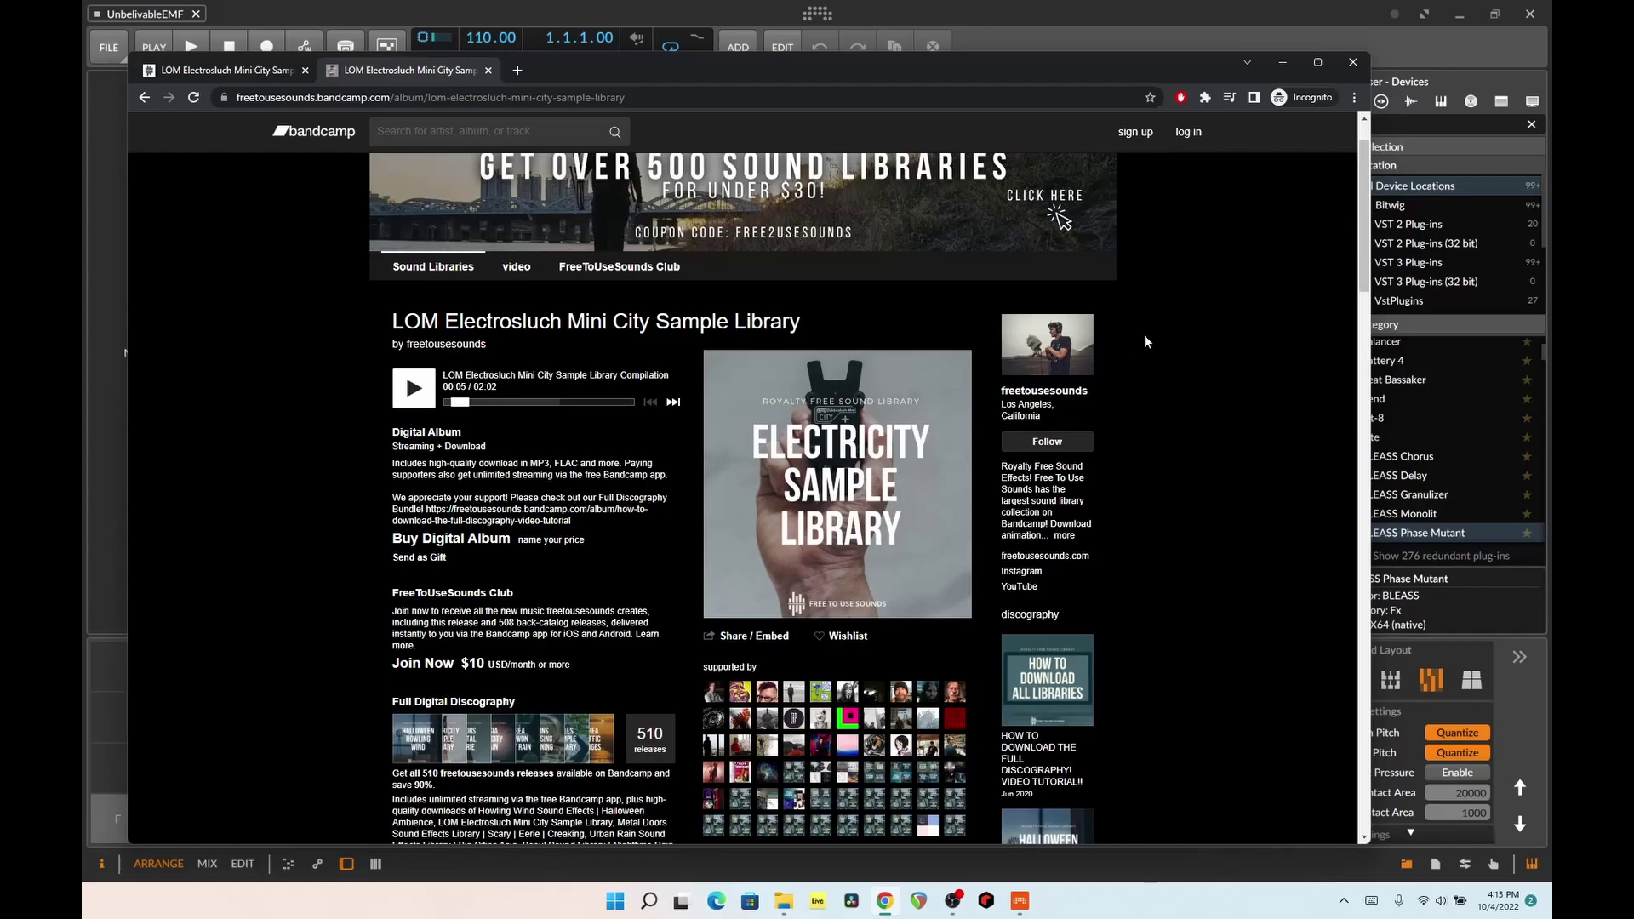
{"action": "left_click", "coordinate": [1278, 63]}
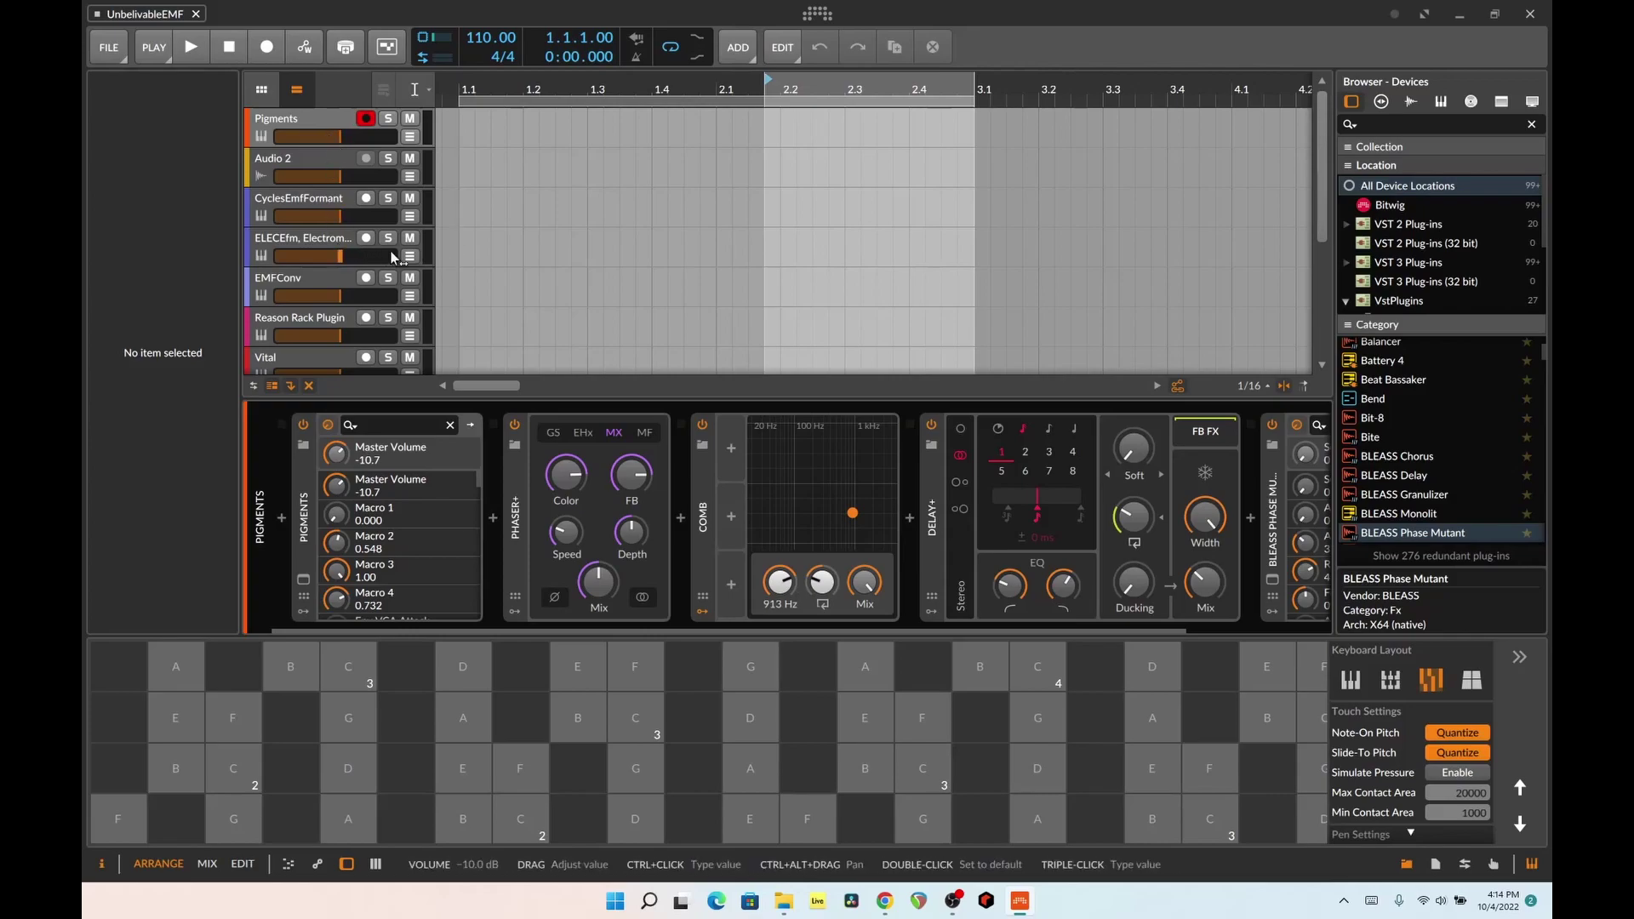
- Look through the arranger tracks and inspect the time range around the Master-bounce-1 clip on Audio 9
{"action": "scroll", "coordinate": [339, 280], "scroll_direction": "down", "scroll_amount": 5}
{"action": "scroll", "coordinate": [339, 280], "scroll_direction": "up", "scroll_amount": 5}
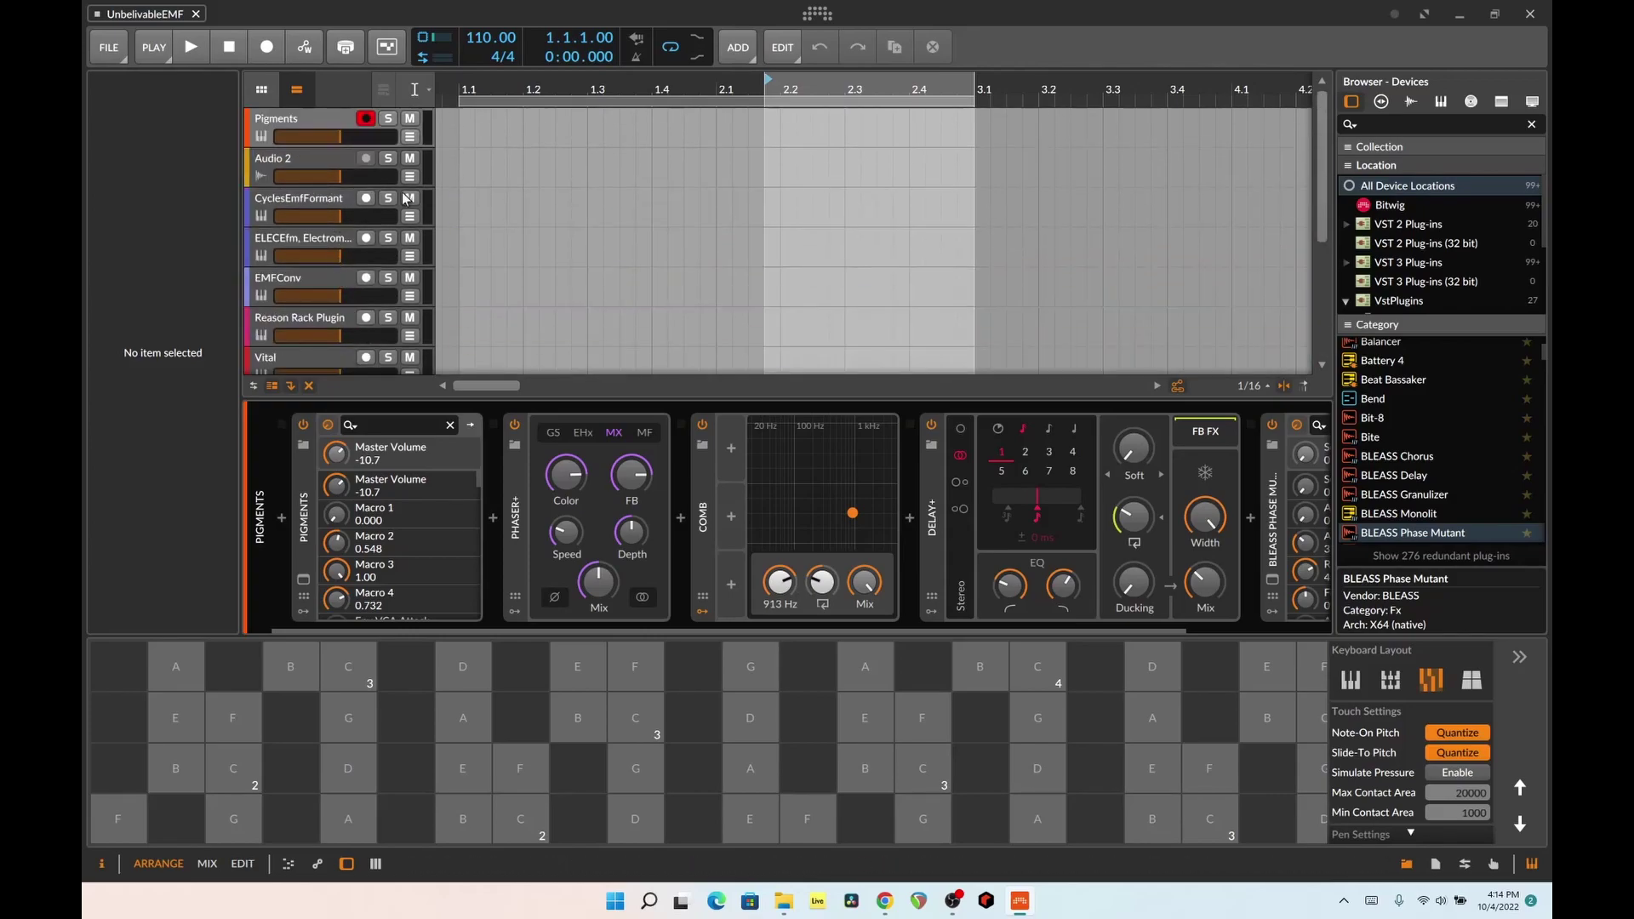
{"action": "scroll", "coordinate": [668, 255], "scroll_direction": "down", "scroll_amount": 5}
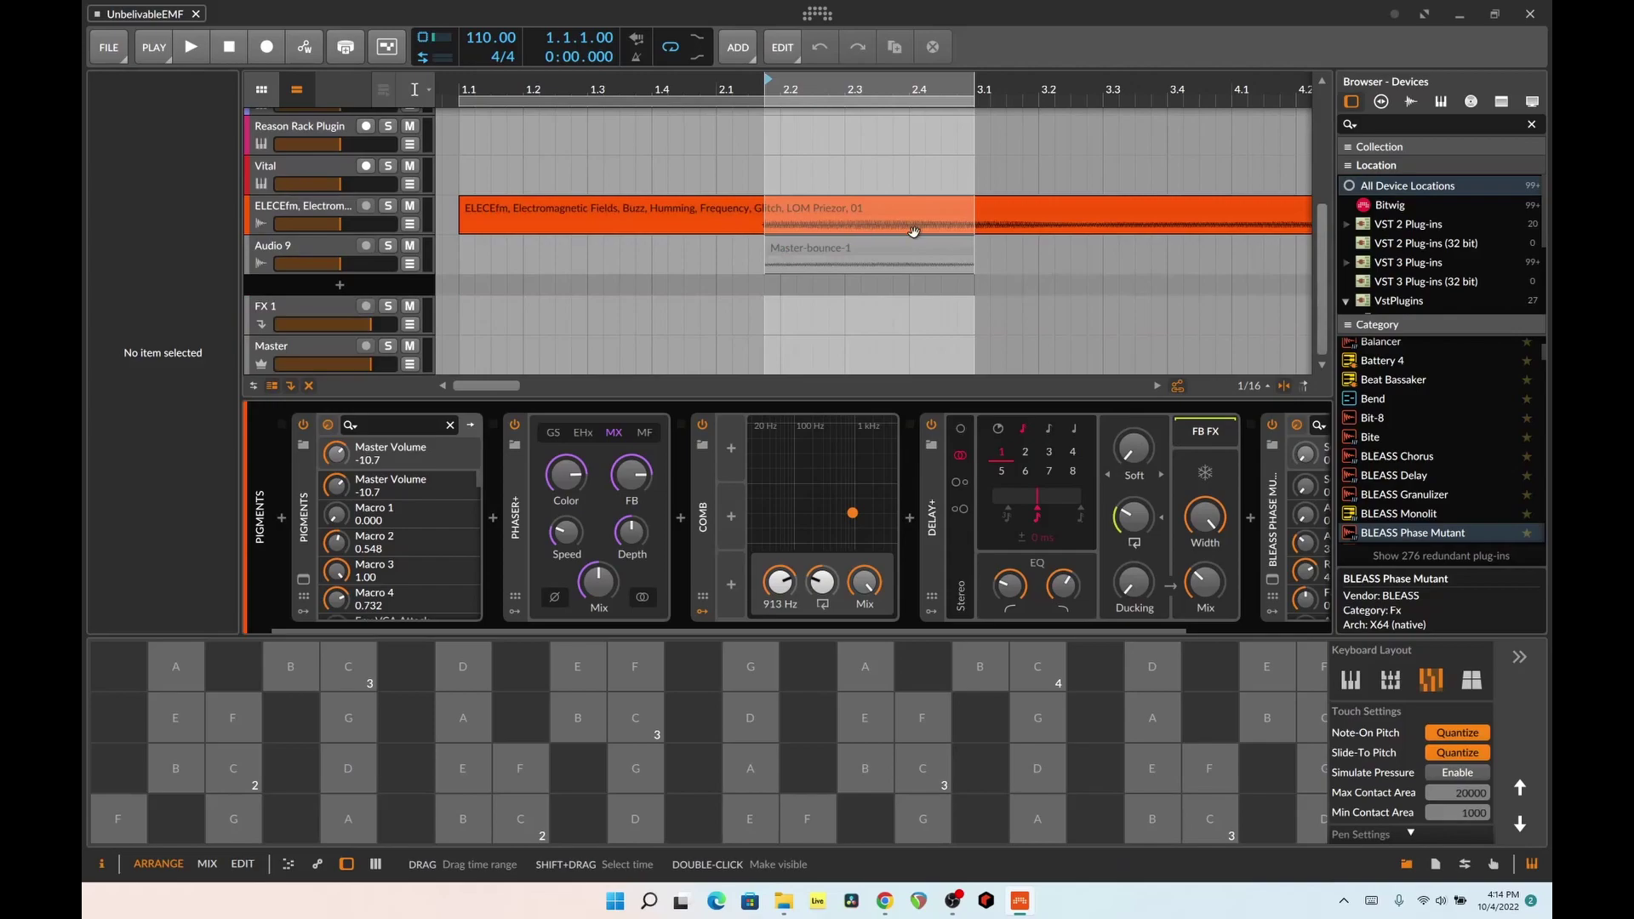
{"action": "left_click", "coordinate": [876, 246]}
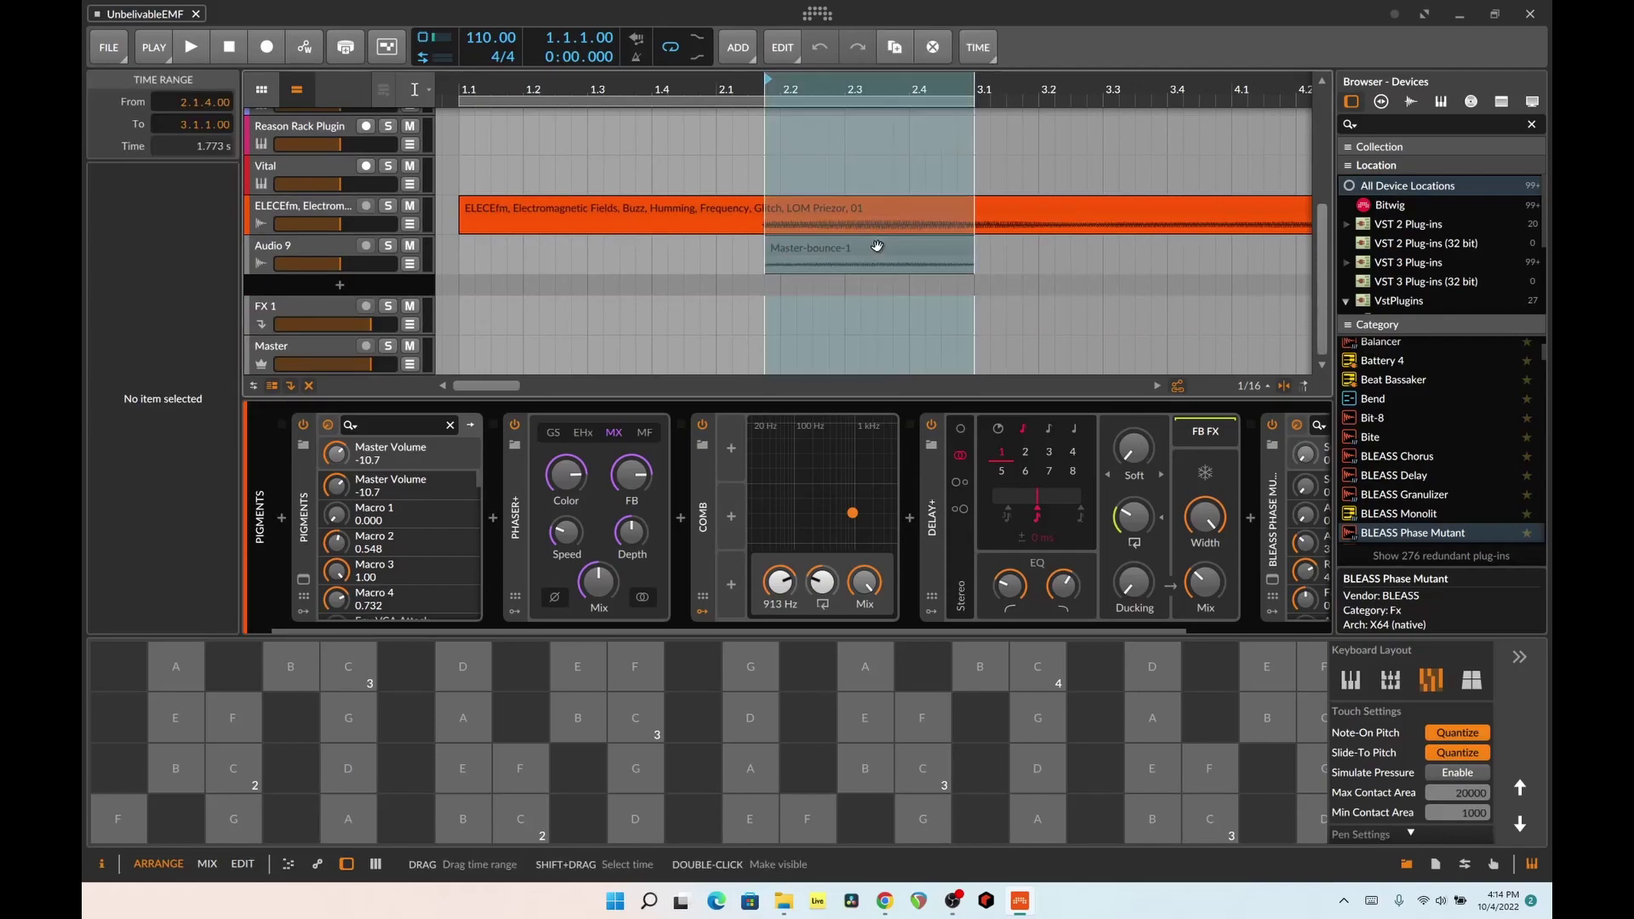
{"action": "left_click", "coordinate": [876, 246]}
{"action": "left_click", "coordinate": [942, 253]}
- Switch the arranger from time selection to the pointer tool and return to the Pigments track
{"action": "left_click", "coordinate": [417, 89]}
{"action": "left_click", "coordinate": [443, 112]}
{"action": "scroll", "coordinate": [649, 182], "scroll_direction": "up", "scroll_amount": 5}
{"action": "scroll", "coordinate": [664, 195], "scroll_direction": "down", "scroll_amount": 5}
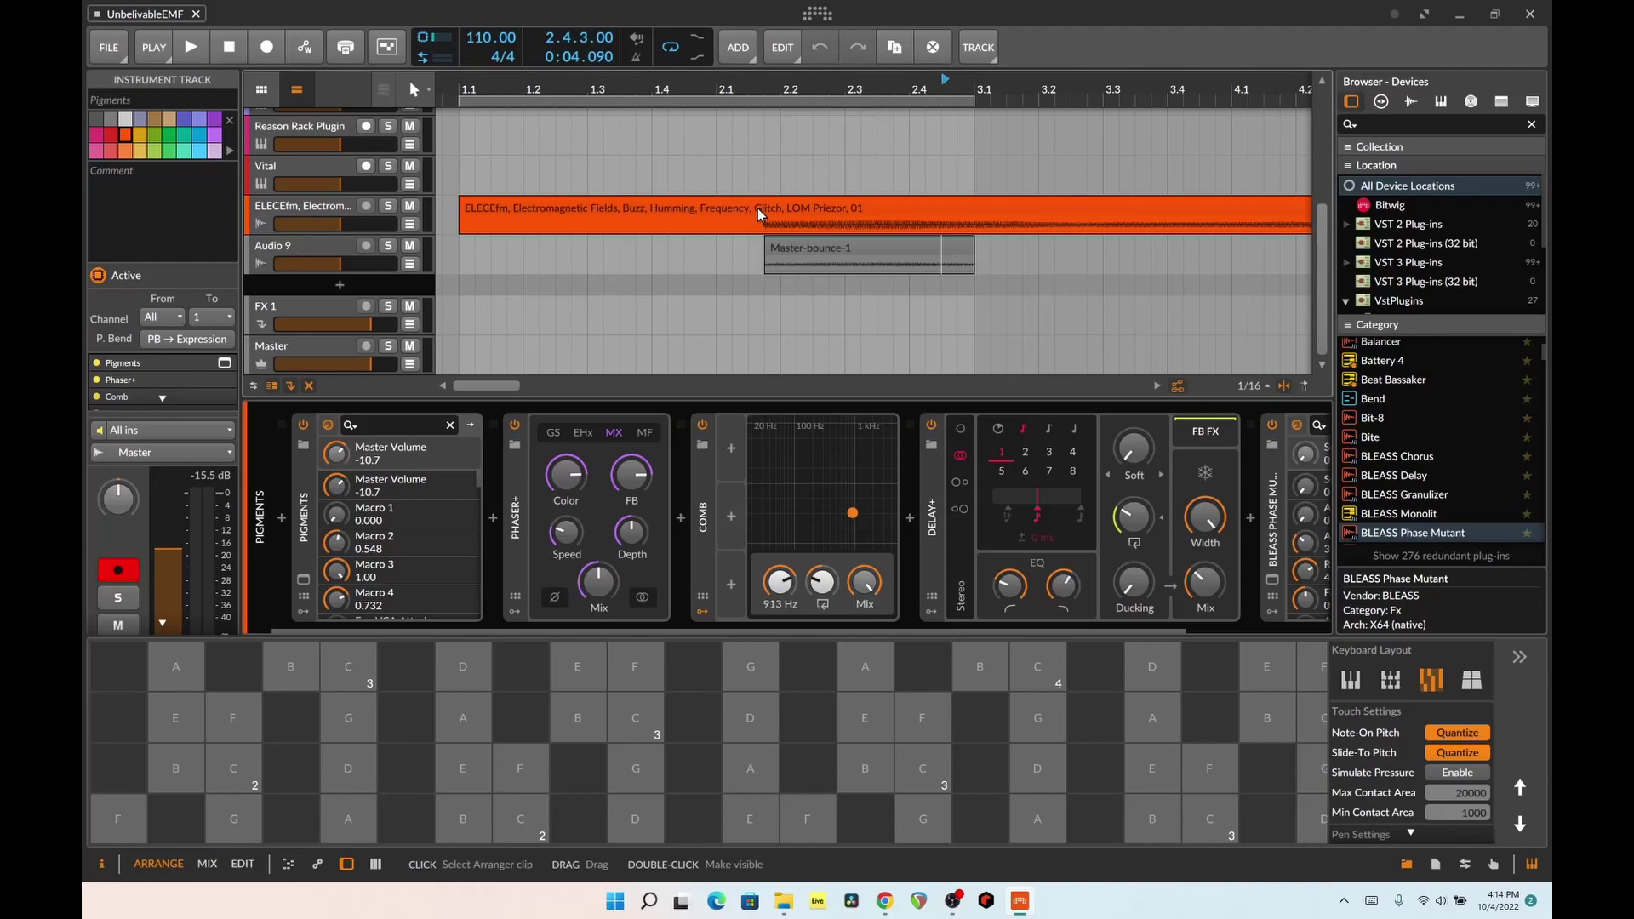
{"action": "scroll", "coordinate": [696, 187], "scroll_direction": "up", "scroll_amount": 5}
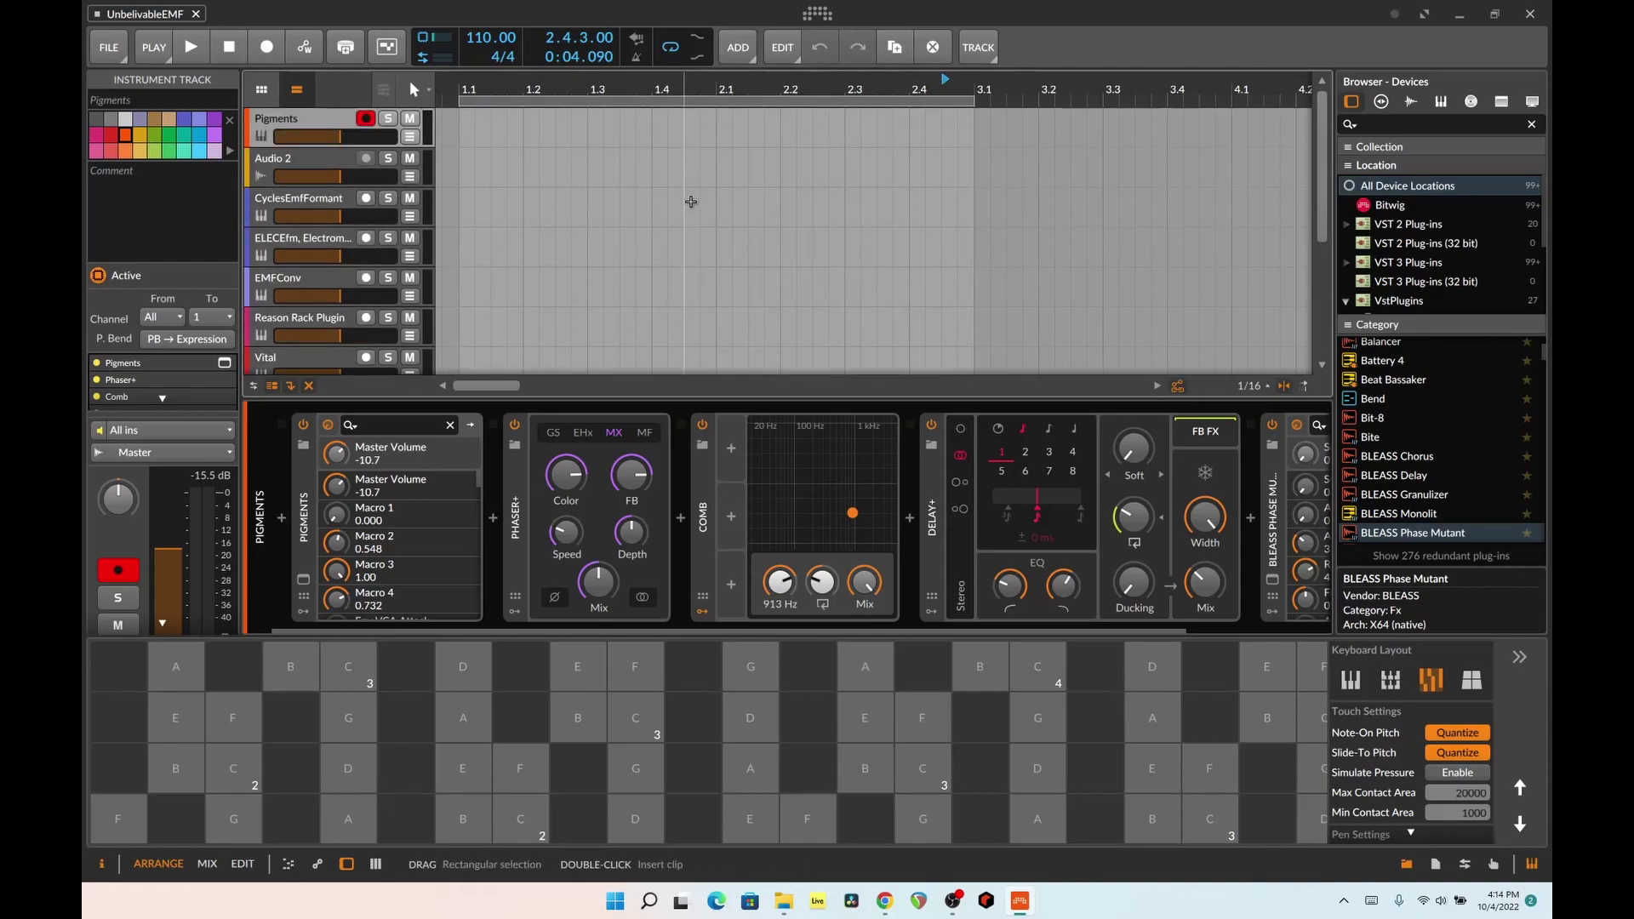
- Open the Pigments plug-in window and inspect the Engine 2 wavetable and the Engine 1 sample settings
{"action": "left_click", "coordinate": [305, 578]}
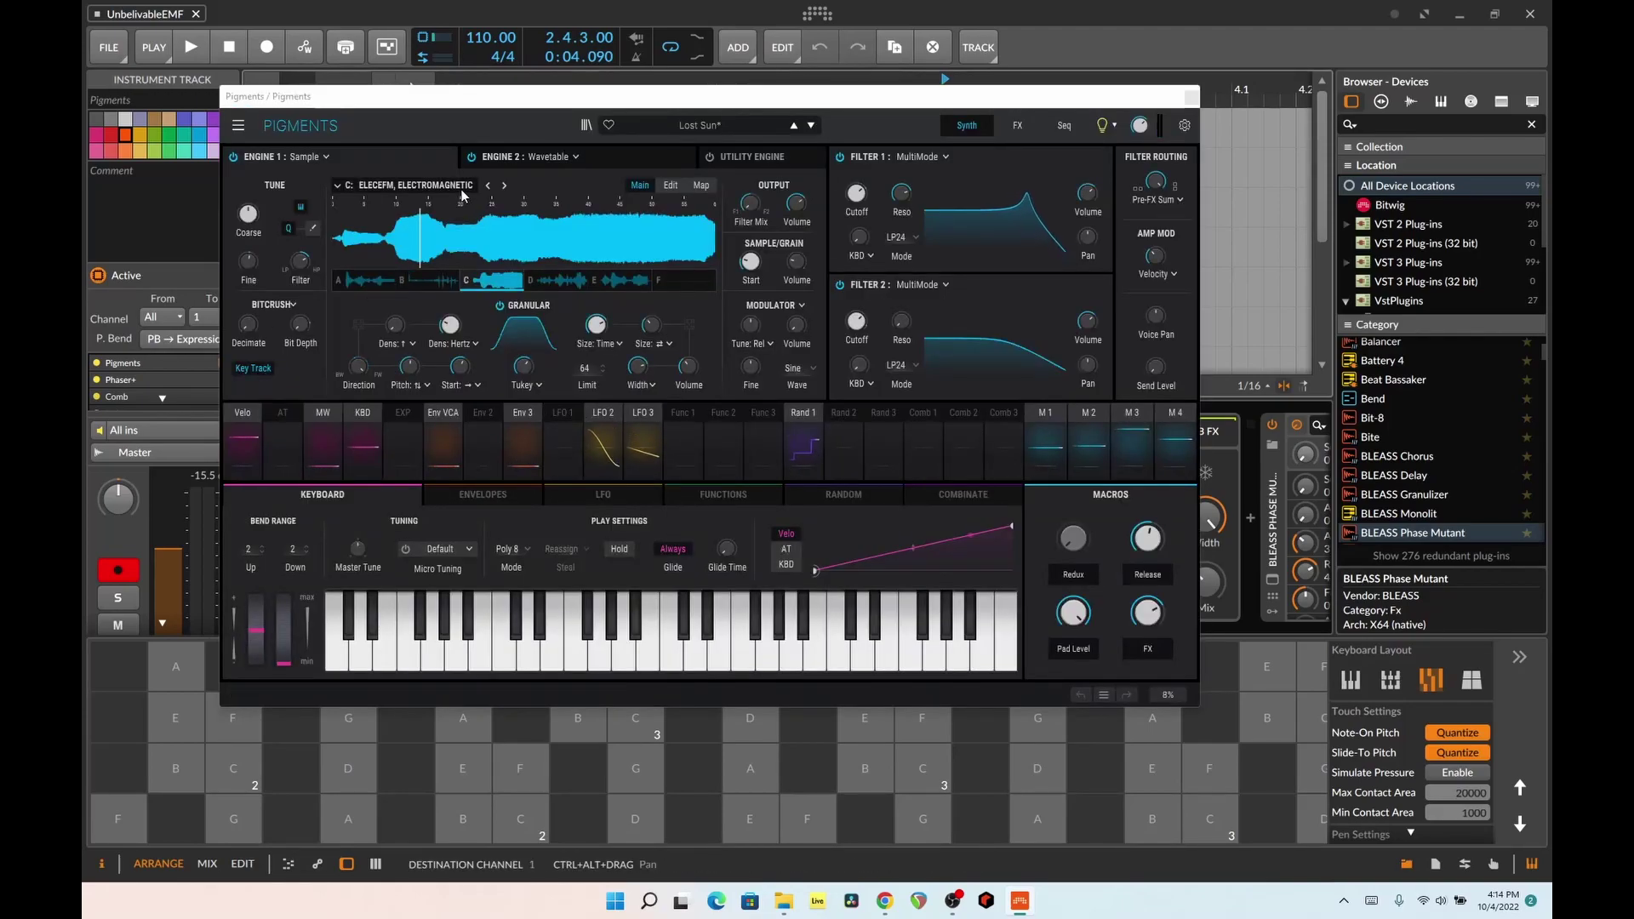
{"action": "left_click", "coordinate": [535, 158]}
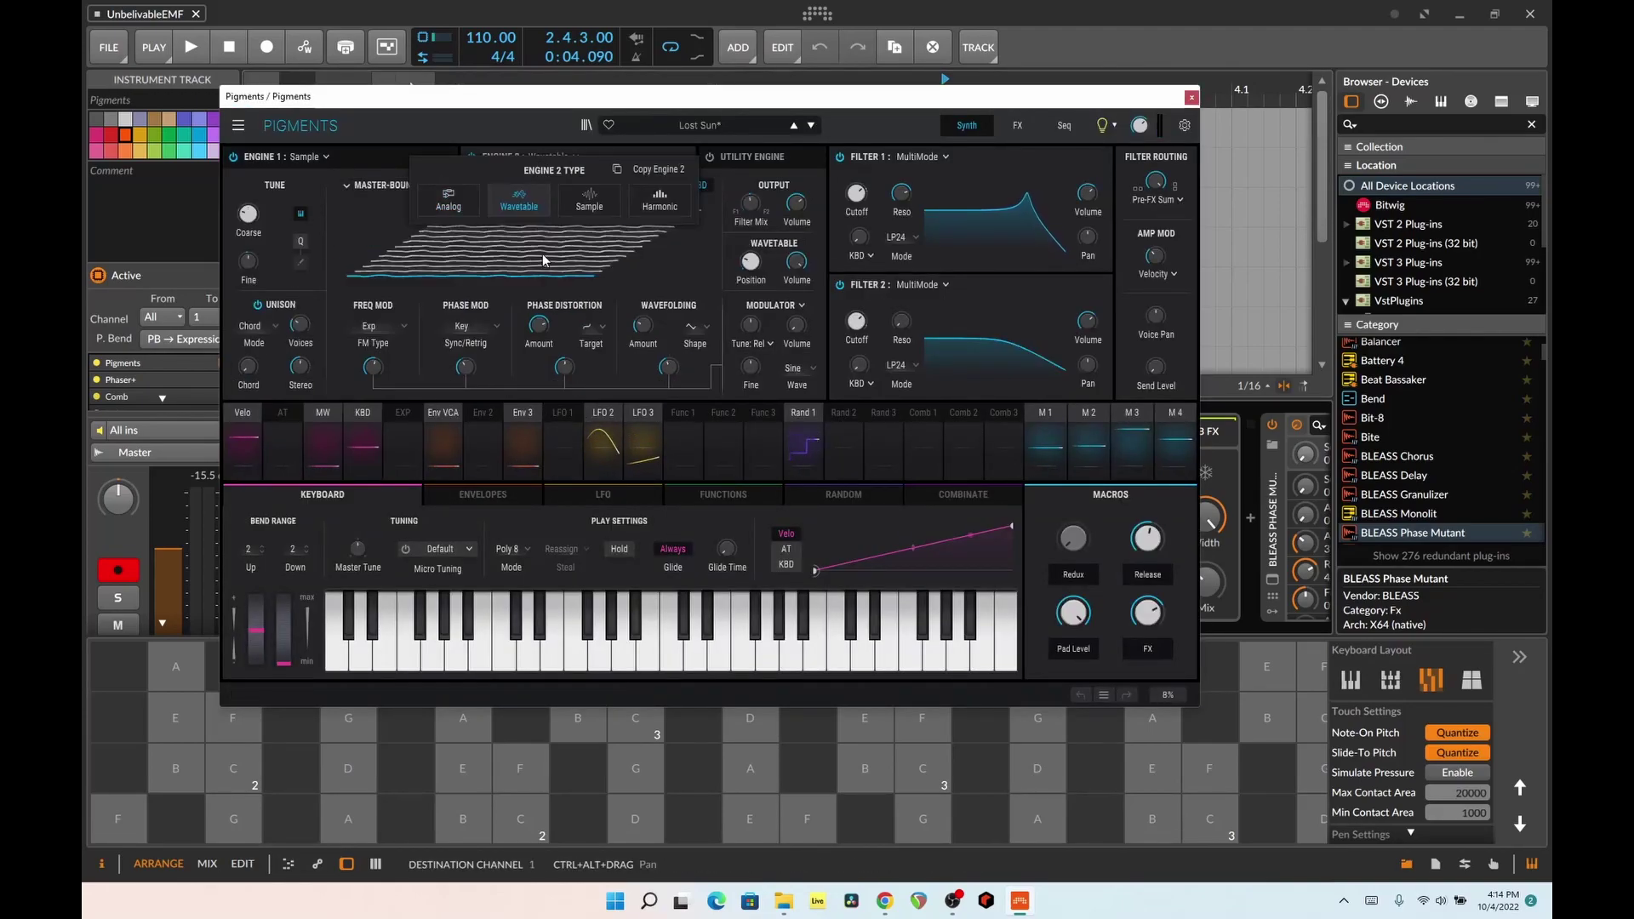
{"action": "left_click", "coordinate": [325, 165]}
{"action": "left_click", "coordinate": [325, 166]}
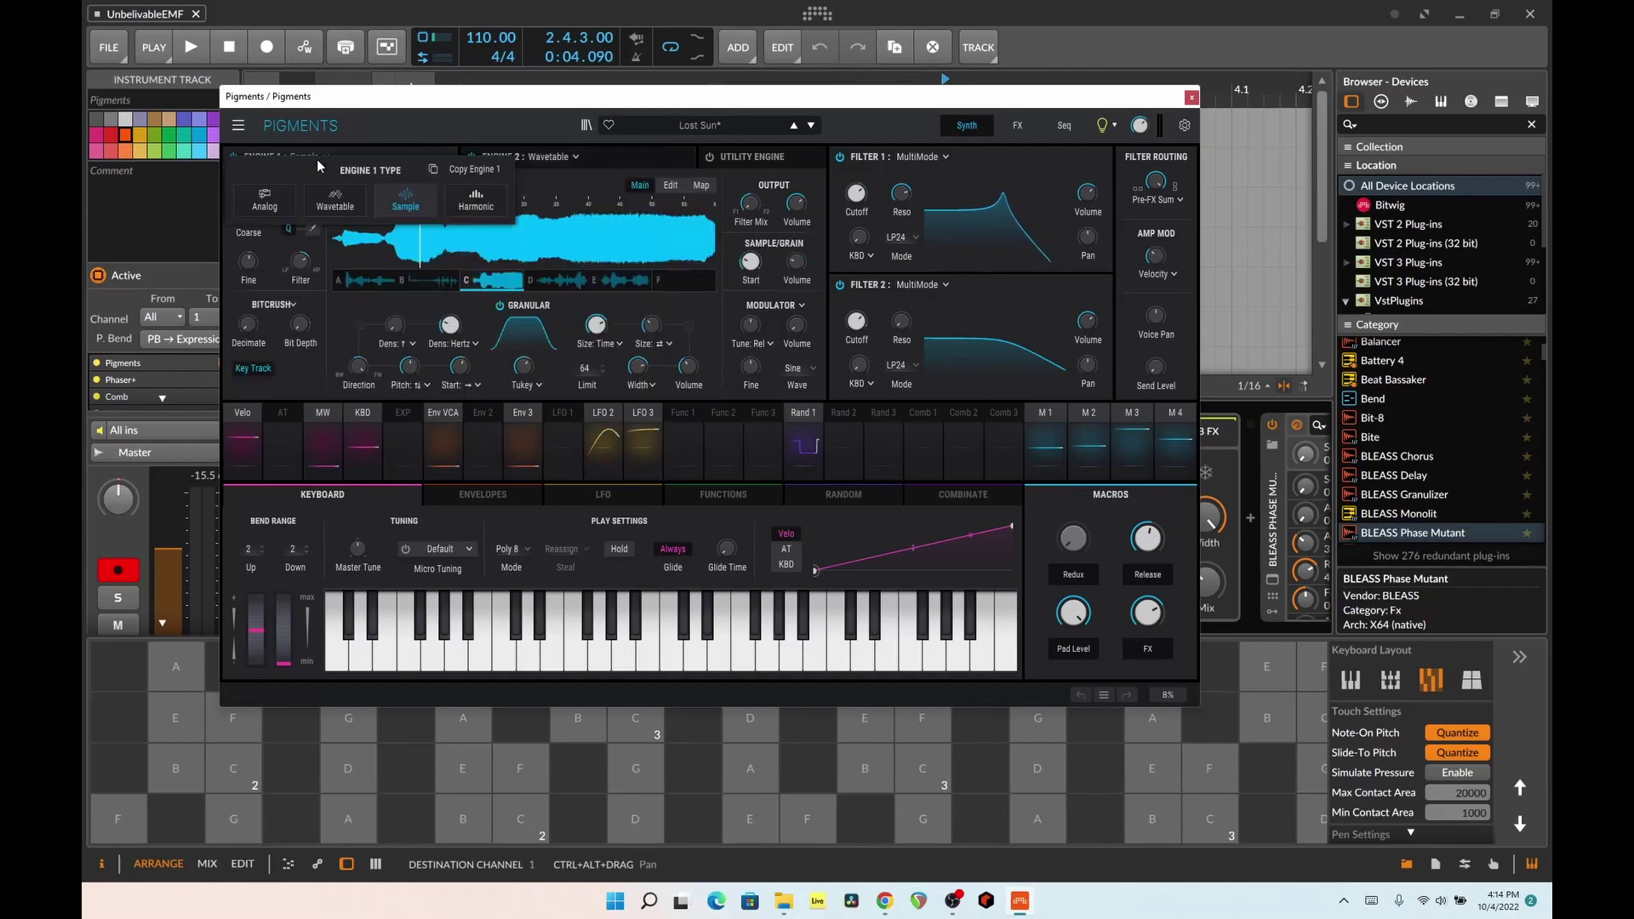
- Audition the Pigments patch by playing several notes, including low B and D, with sample slot C shown
{"action": "left_click", "coordinate": [660, 622]}
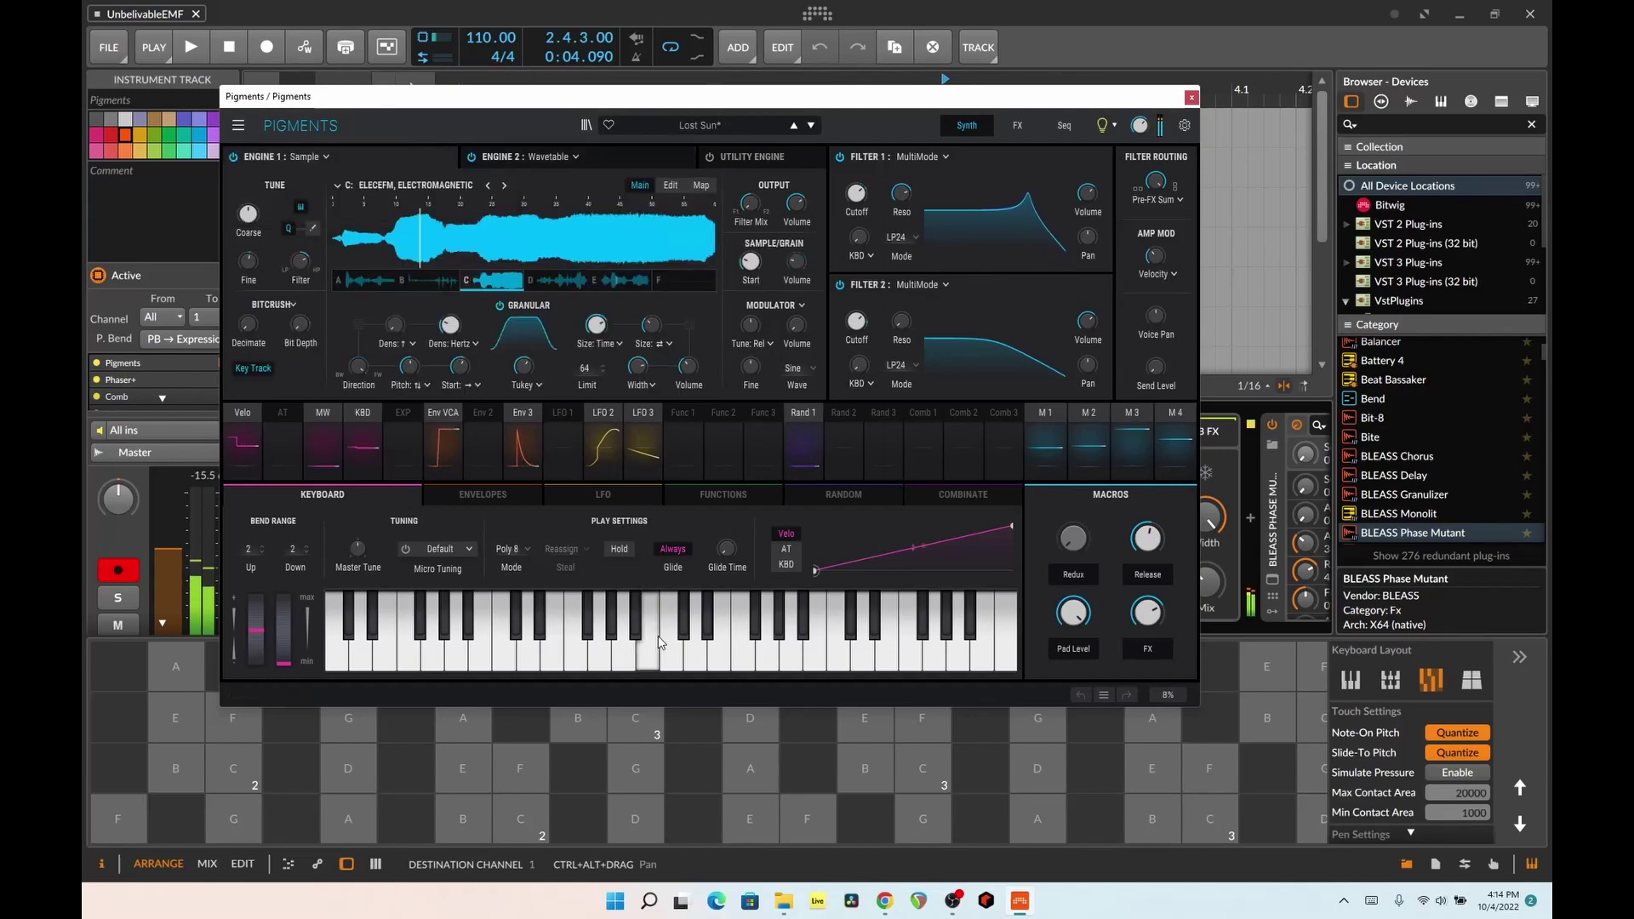
{"action": "left_click", "coordinate": [723, 640]}
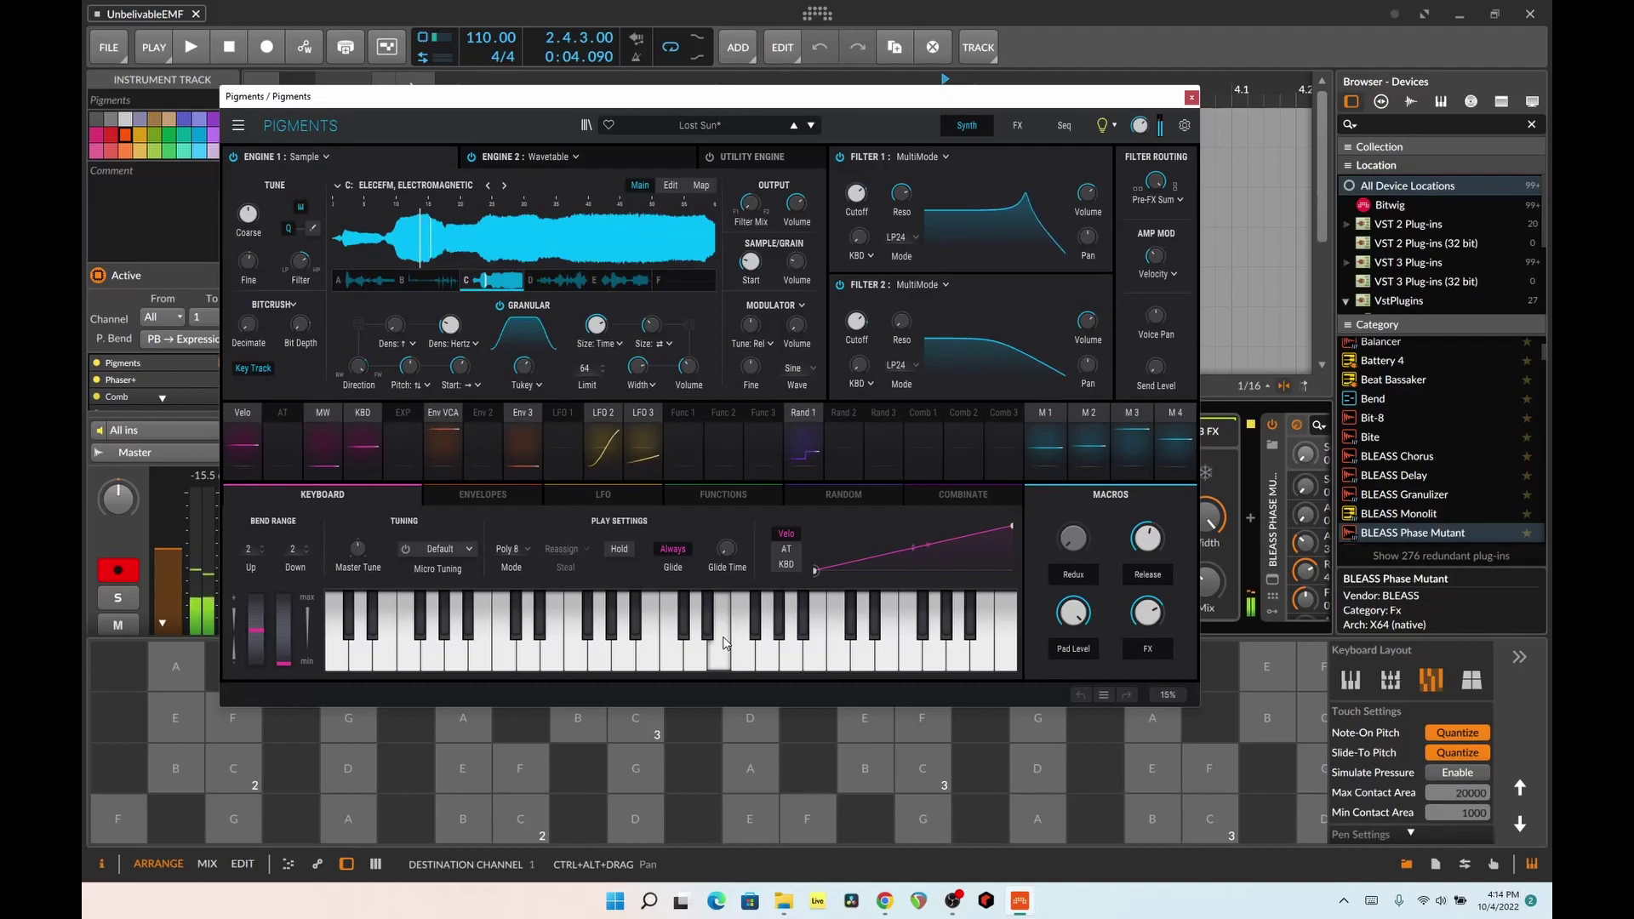
{"action": "left_click", "coordinate": [464, 818]}
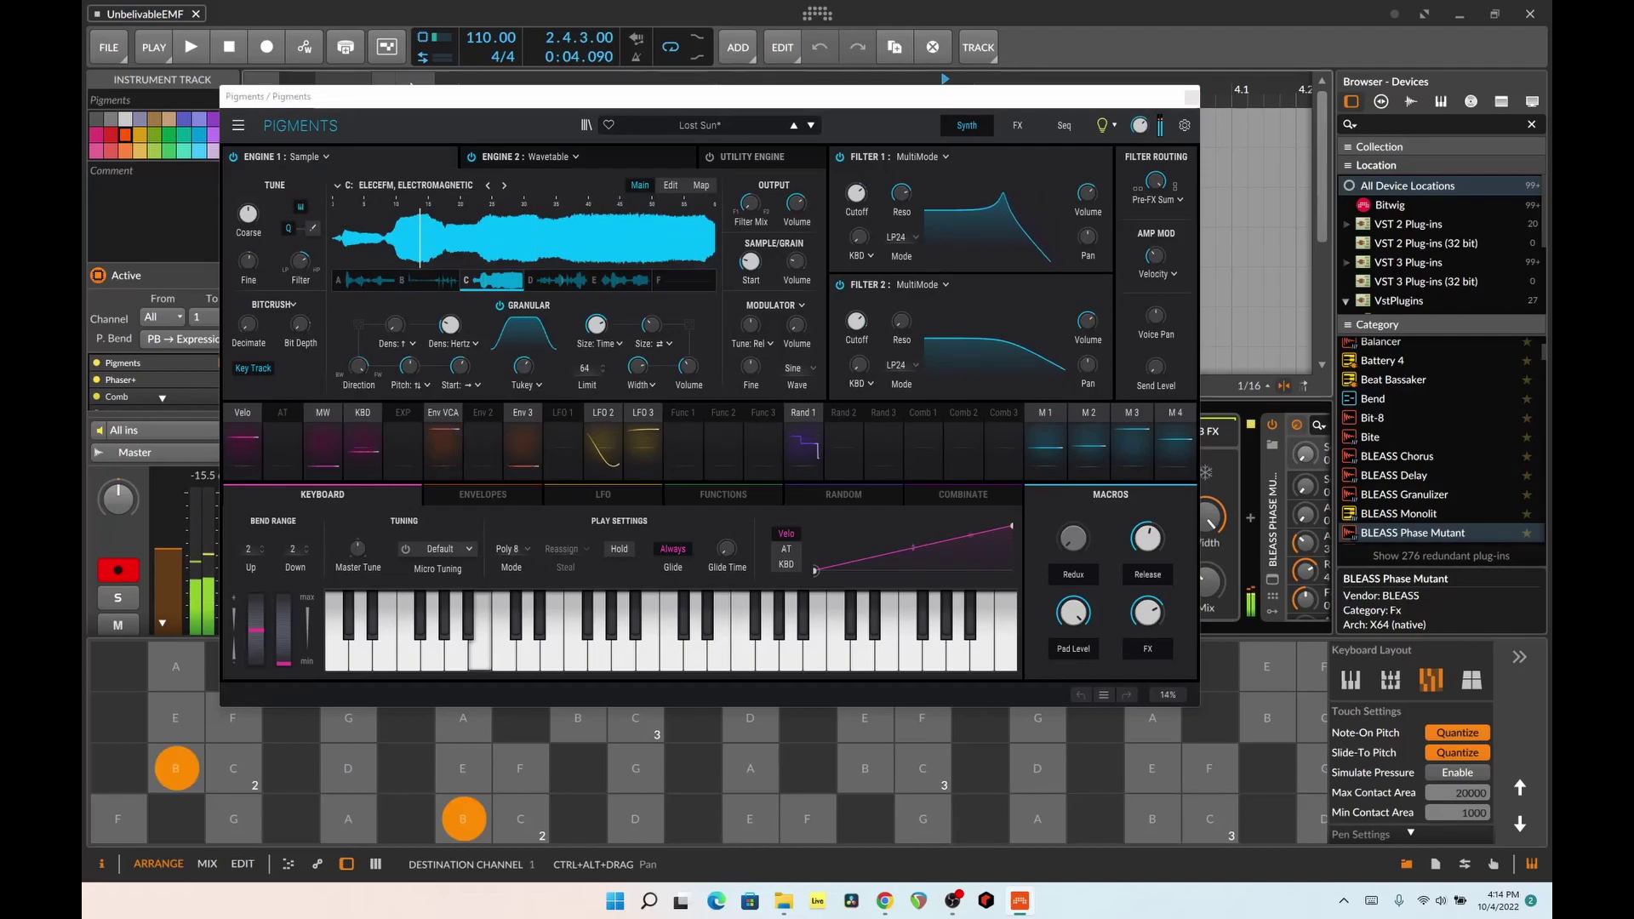
{"action": "left_click", "coordinate": [463, 769]}
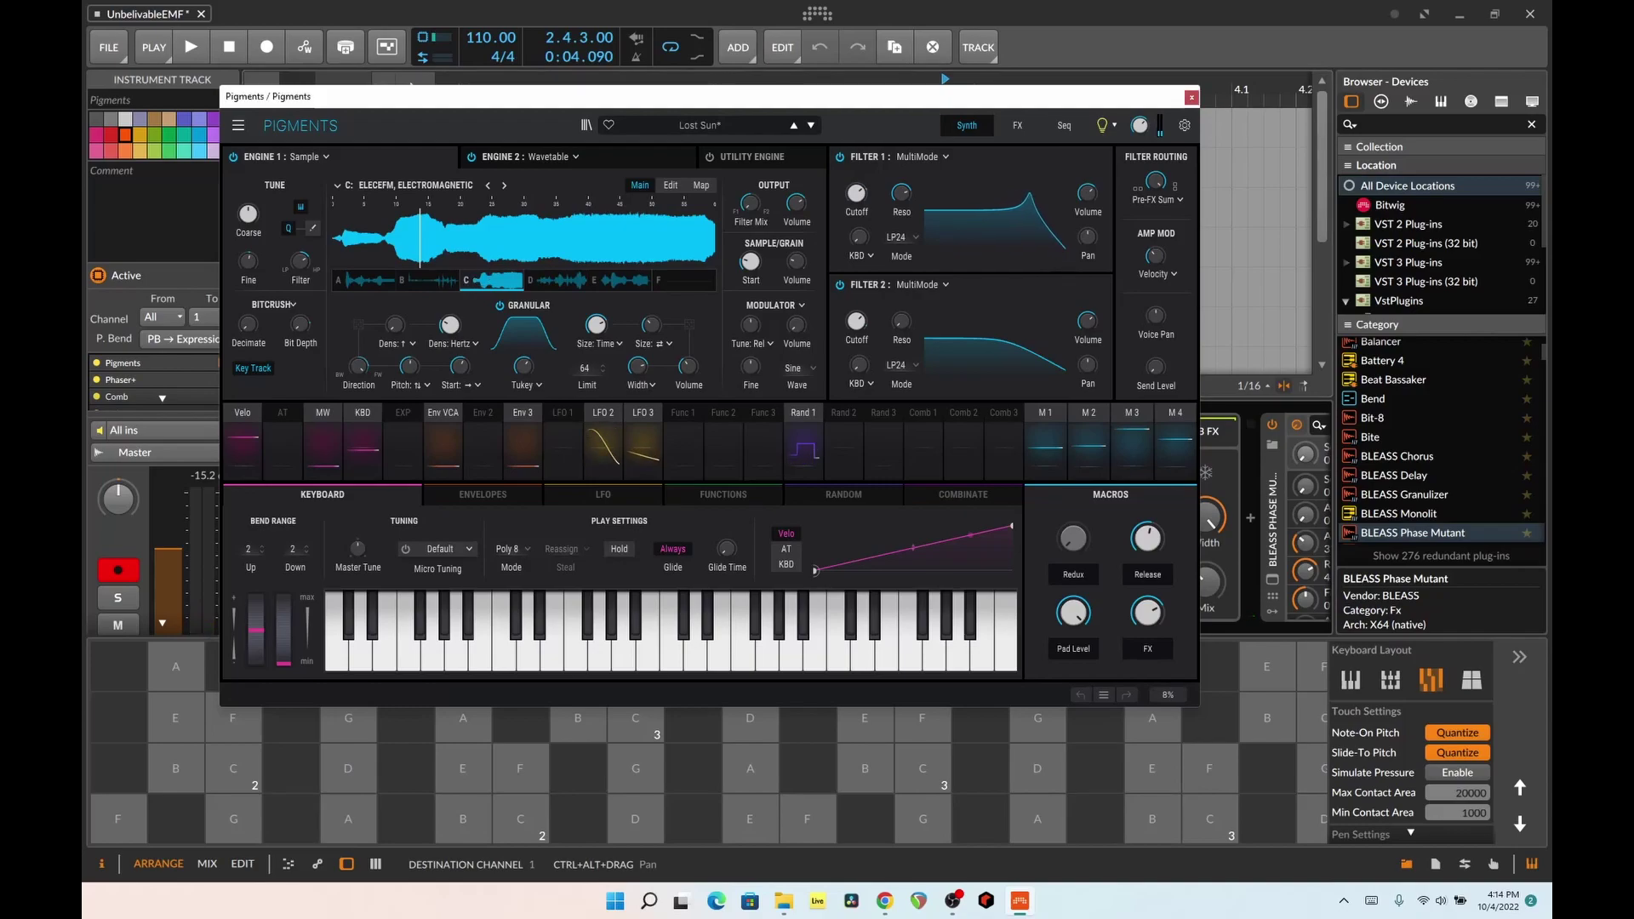
{"action": "left_click", "coordinate": [464, 818]}
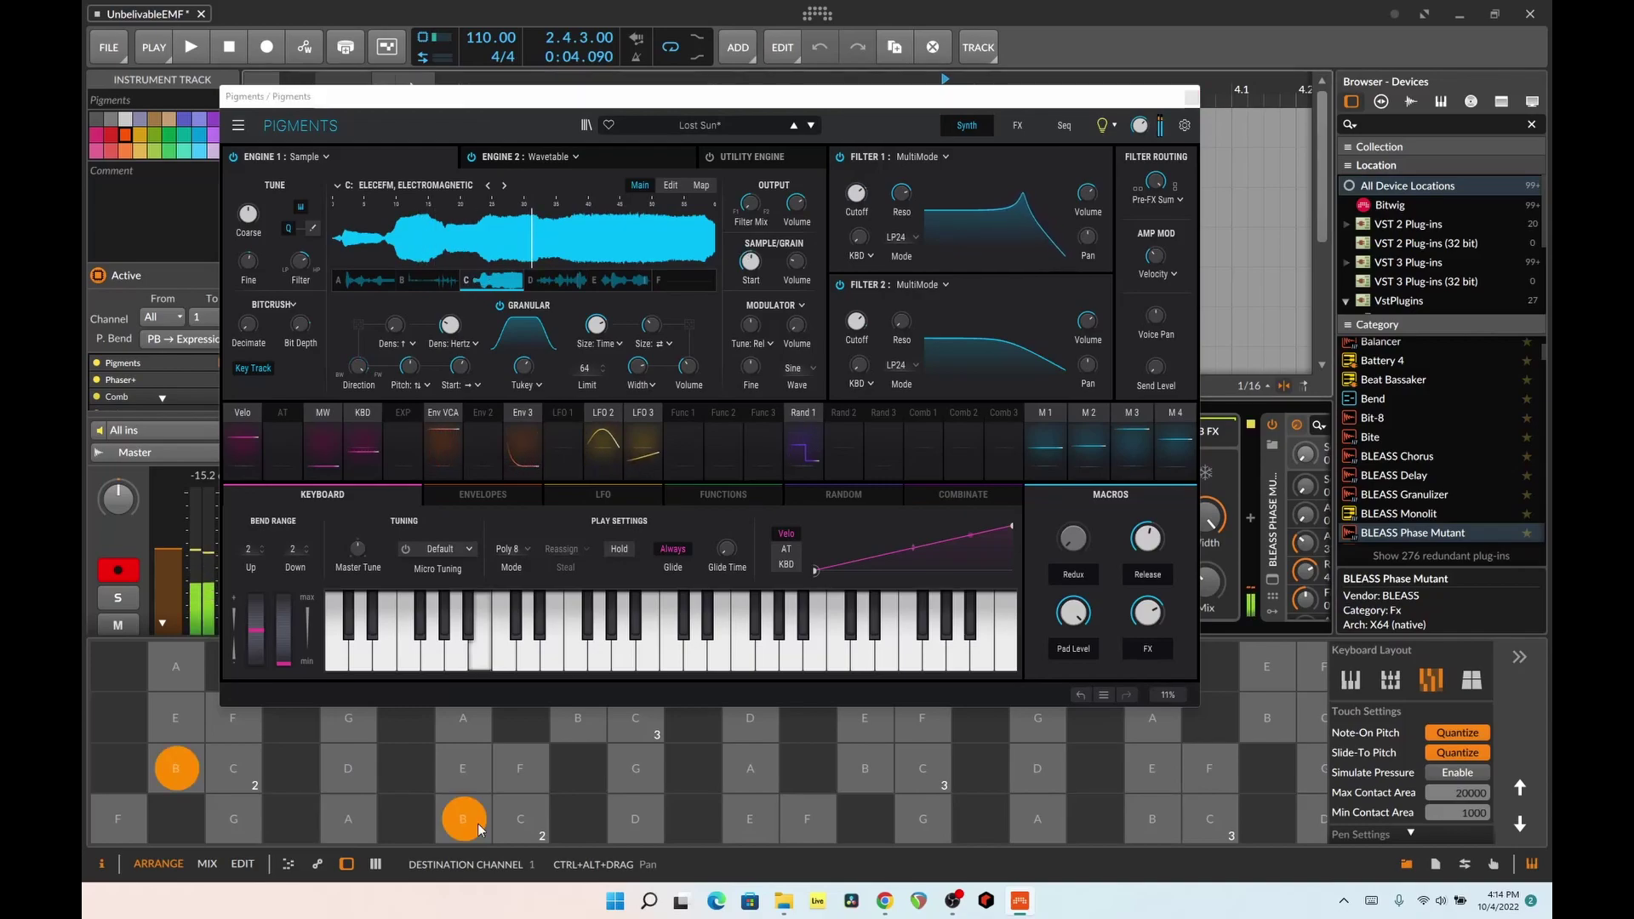
{"action": "left_click", "coordinate": [635, 818]}
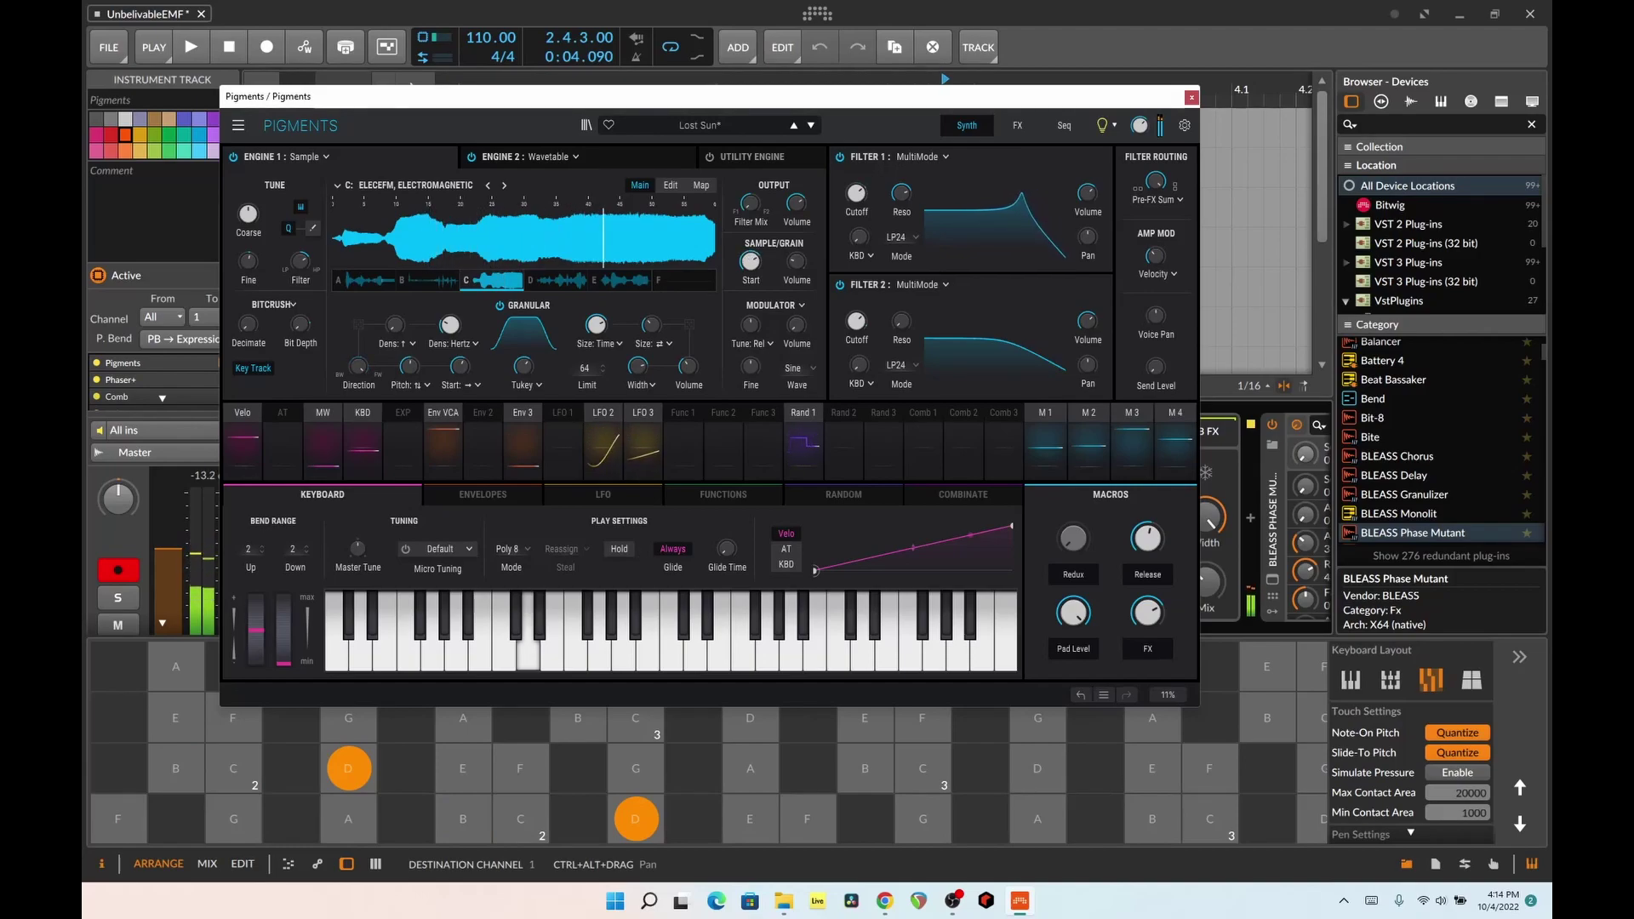
{"action": "left_click", "coordinate": [751, 769]}
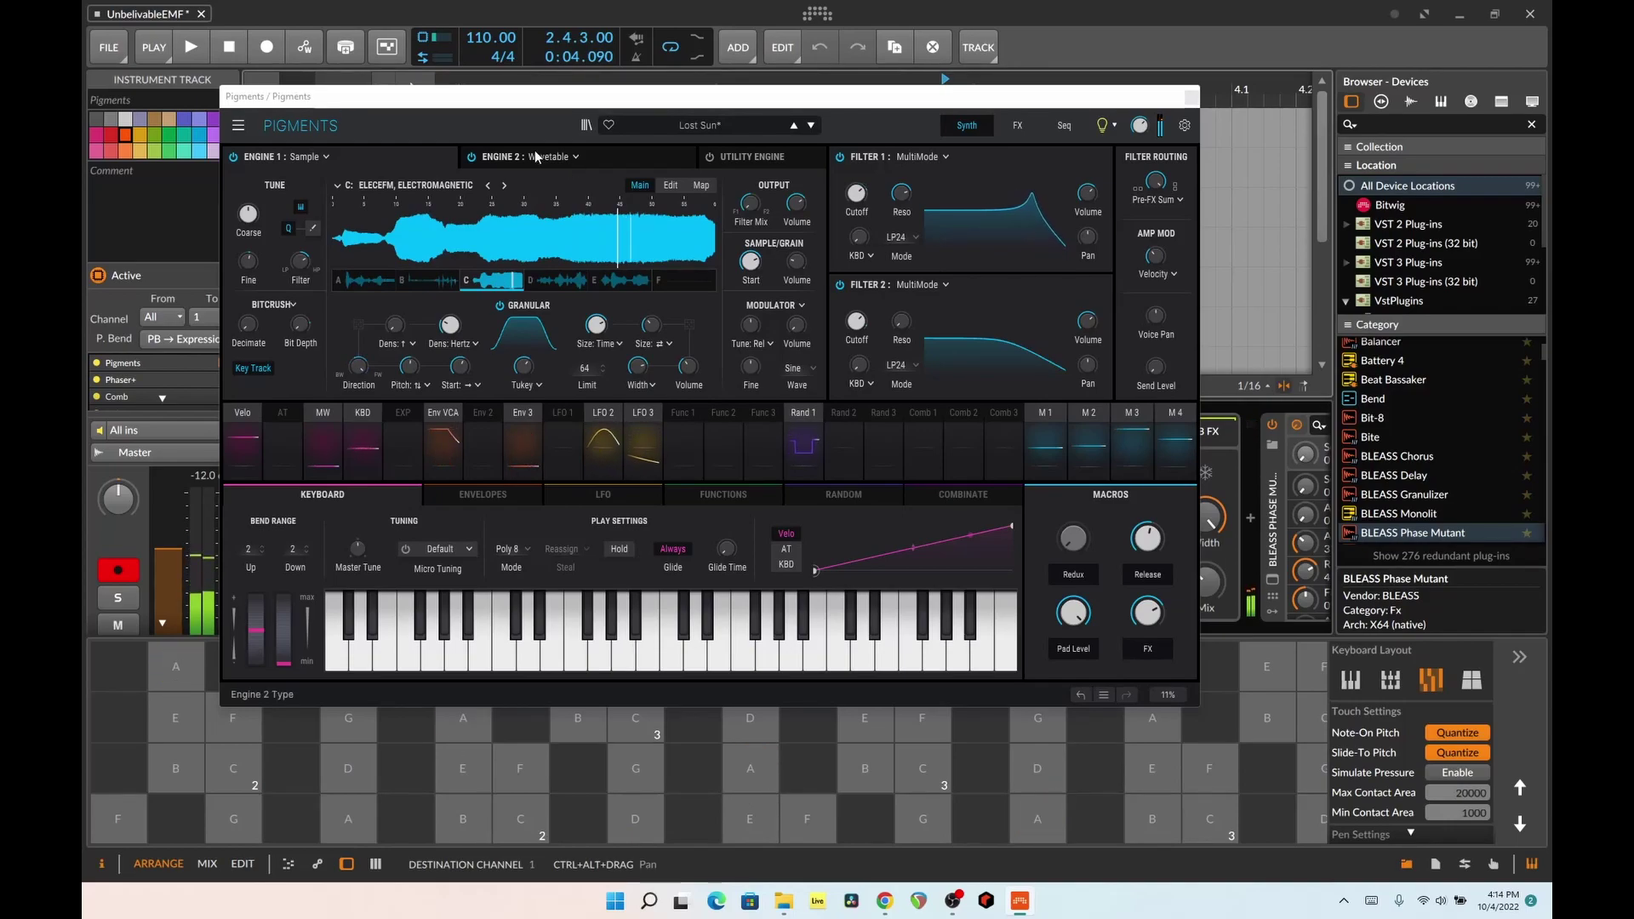
- Play a note with Engine 1's sample slot D shown, and view sample slots B, C, D and E
{"action": "left_click", "coordinate": [568, 281]}
{"action": "left_click", "coordinate": [742, 822]}
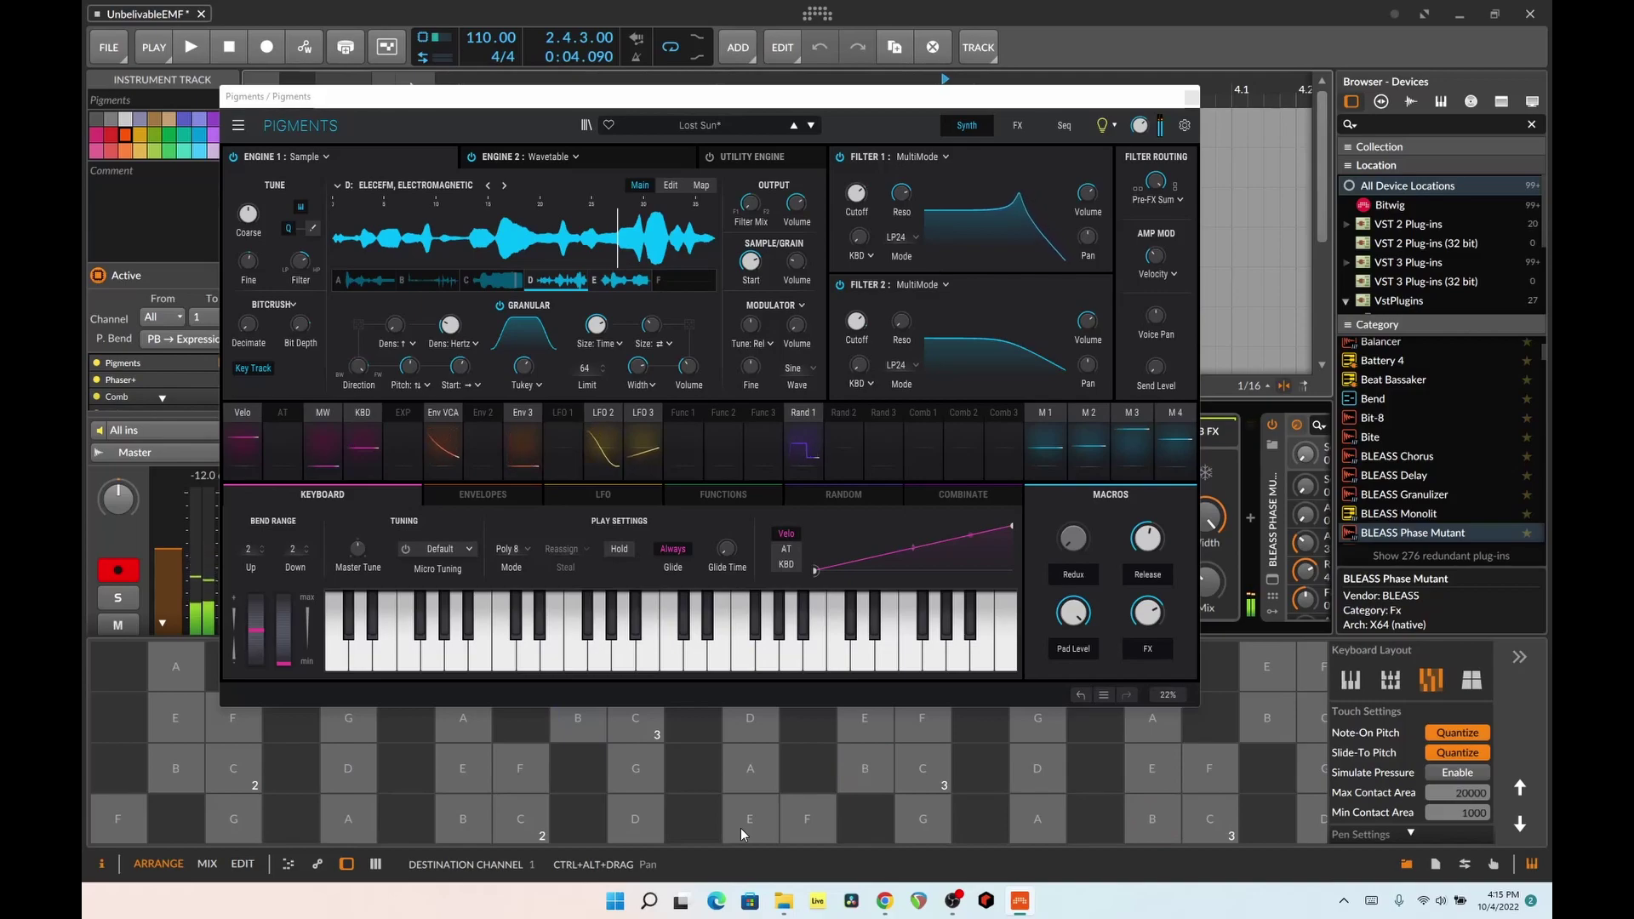
{"action": "left_click", "coordinate": [430, 280]}
{"action": "left_click", "coordinate": [514, 284]}
{"action": "left_click", "coordinate": [576, 291]}
{"action": "left_click", "coordinate": [604, 284]}
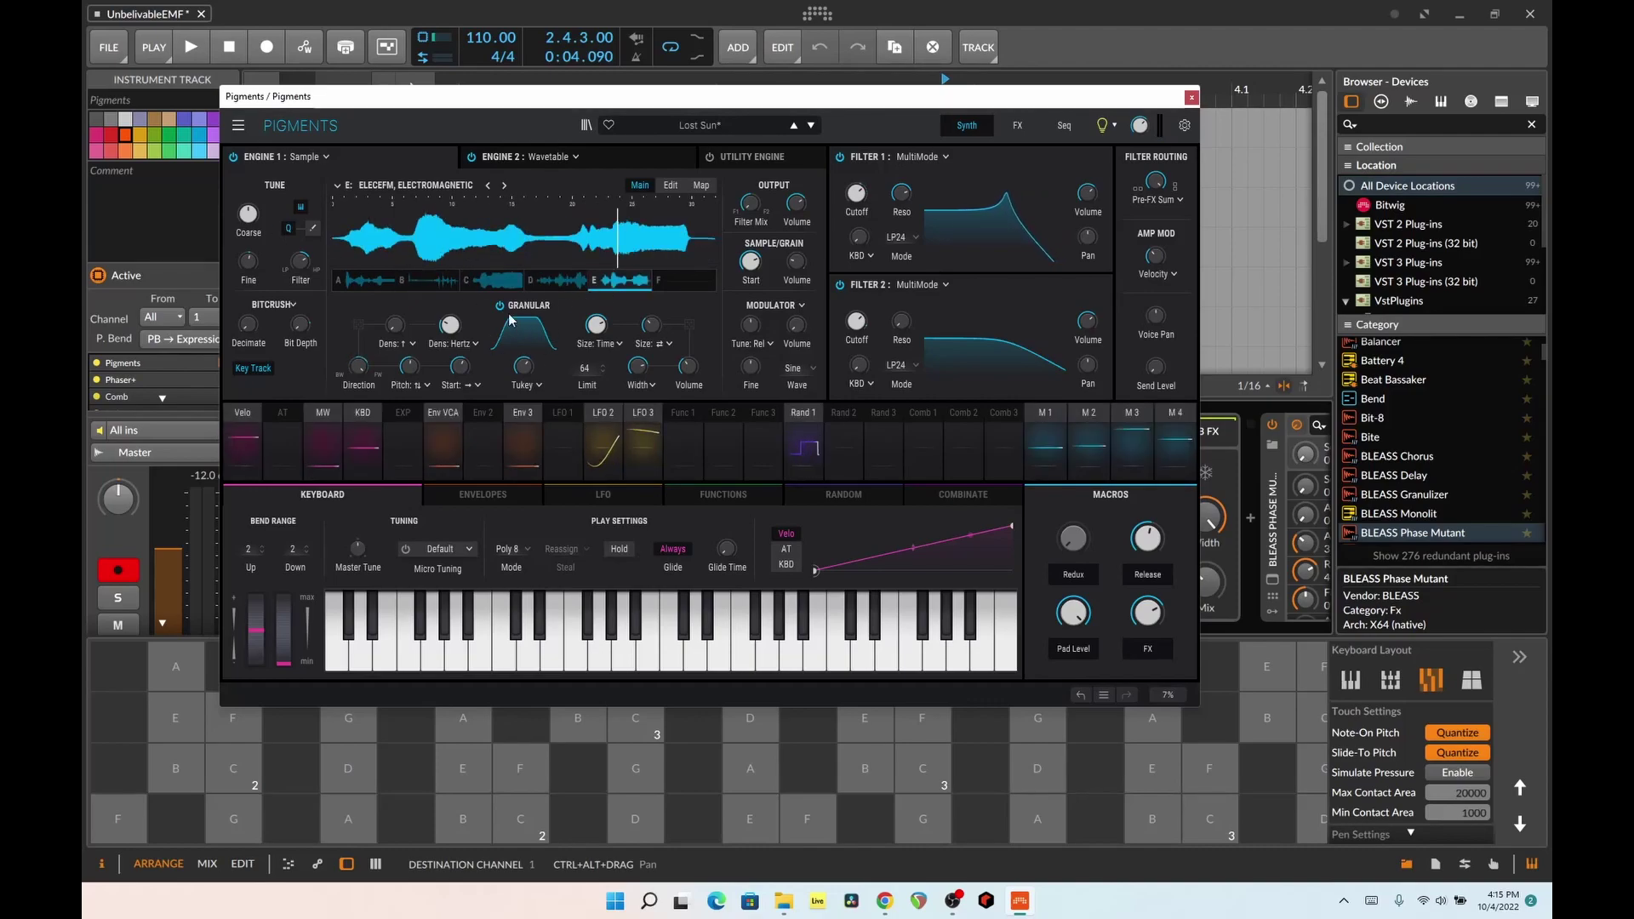
- Show Engine 1's sample slot A and audition the patch with a low and a high note
{"action": "left_click", "coordinate": [382, 283]}
{"action": "left_click", "coordinate": [456, 659]}
{"action": "left_click", "coordinate": [739, 662]}
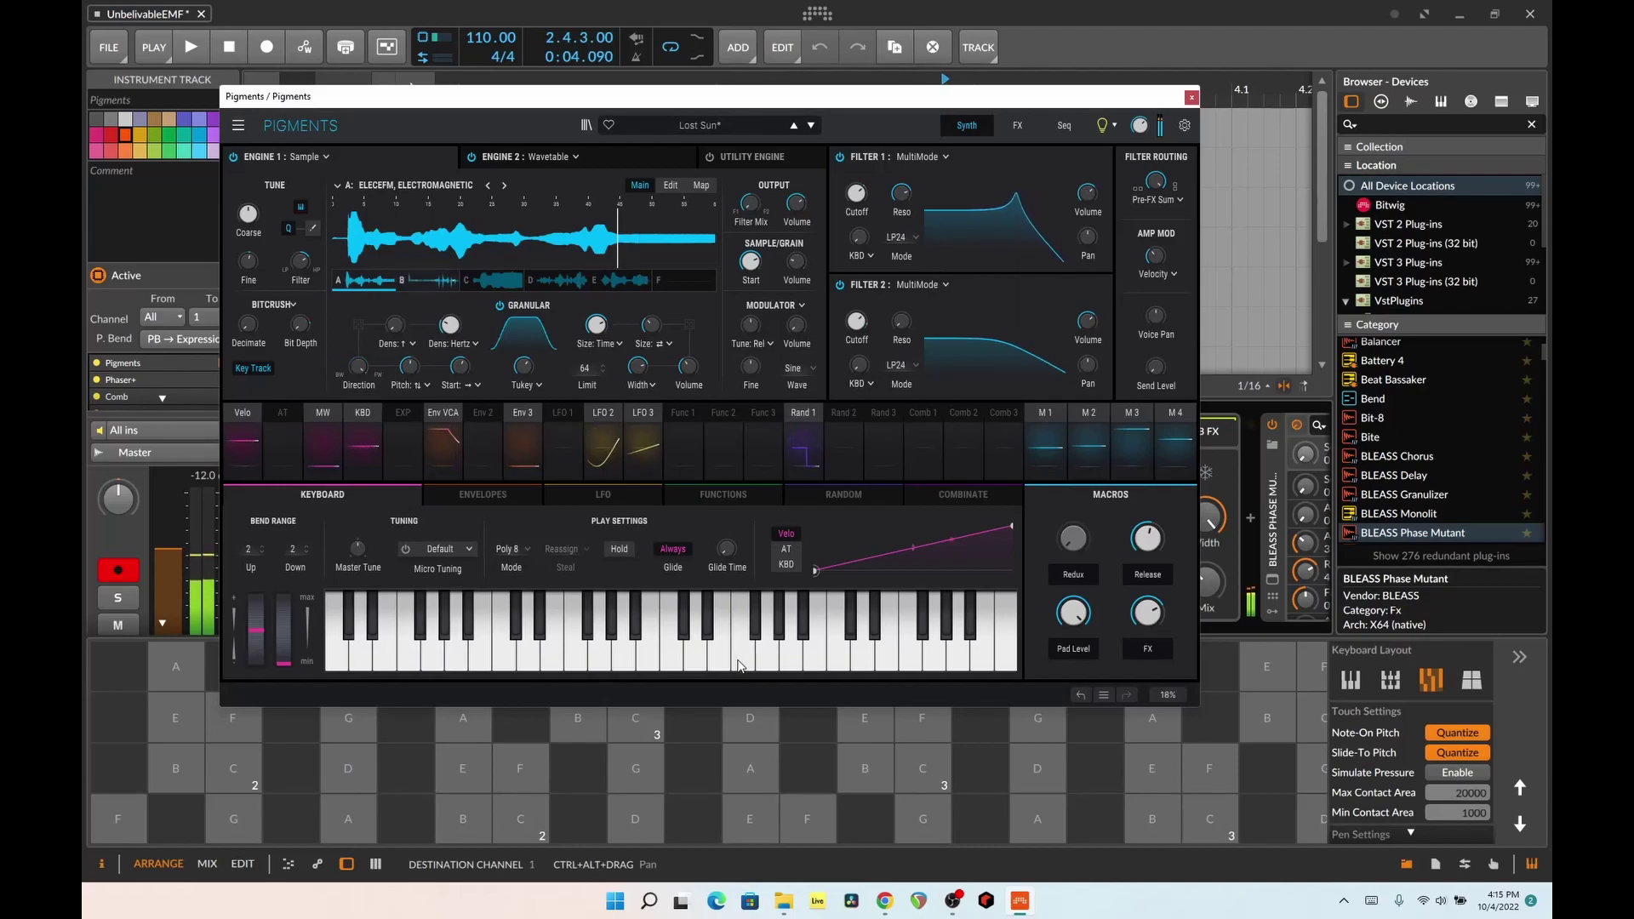
- Show Engine 1's sample slot B, play a note, and return to sample slot C
{"action": "left_click", "coordinate": [440, 286]}
{"action": "left_click", "coordinate": [648, 655]}
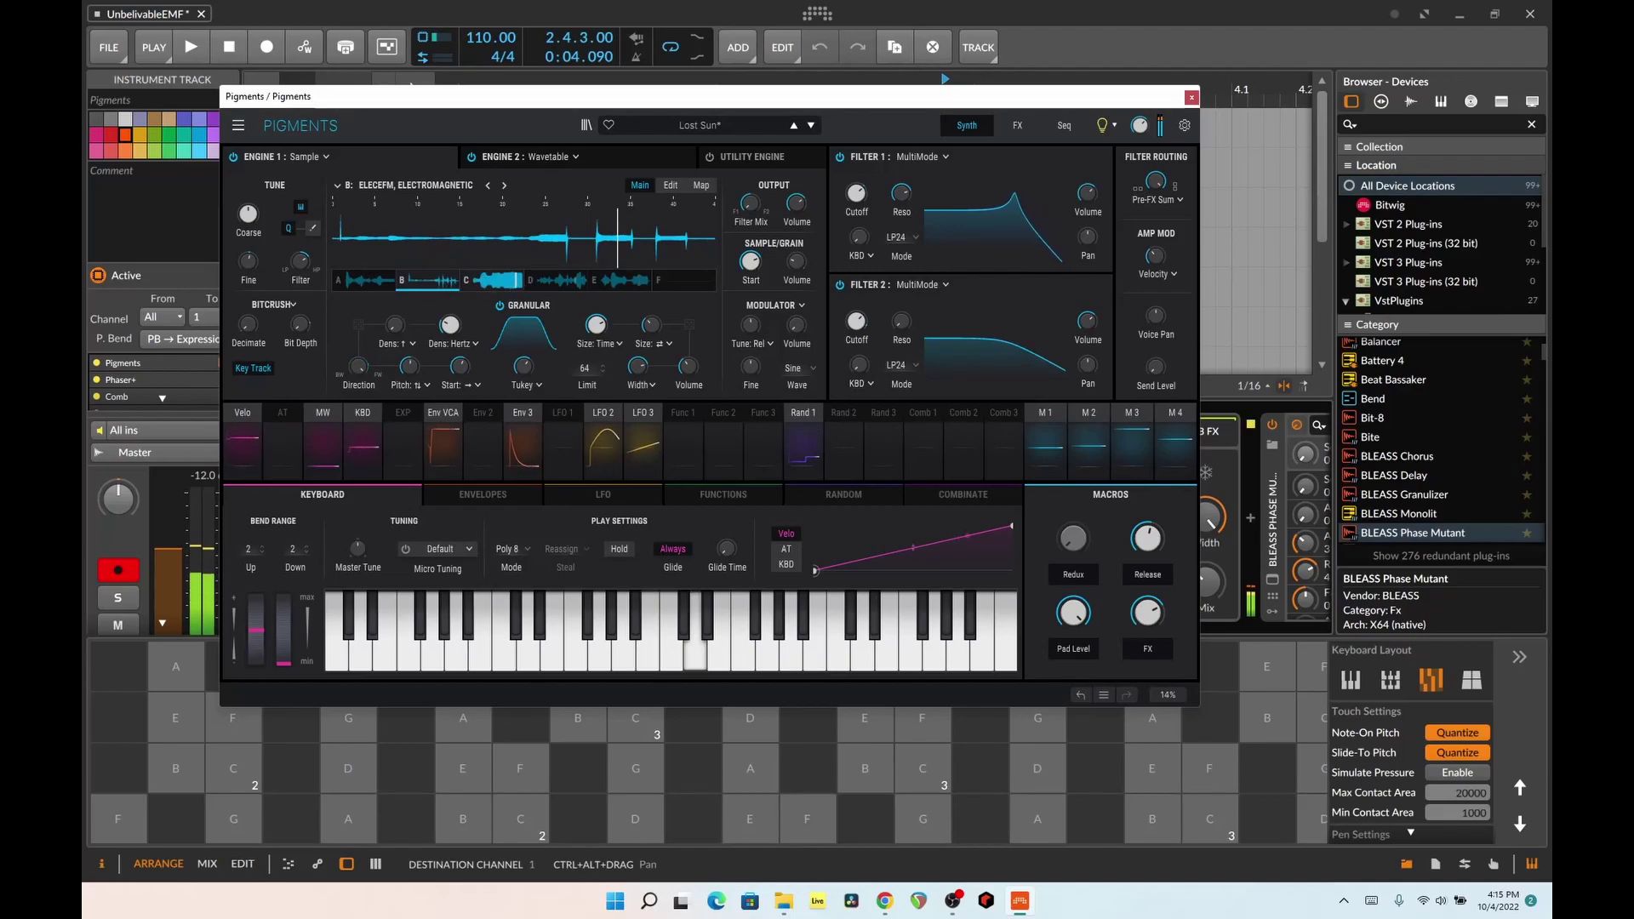
{"action": "left_click", "coordinate": [494, 281]}
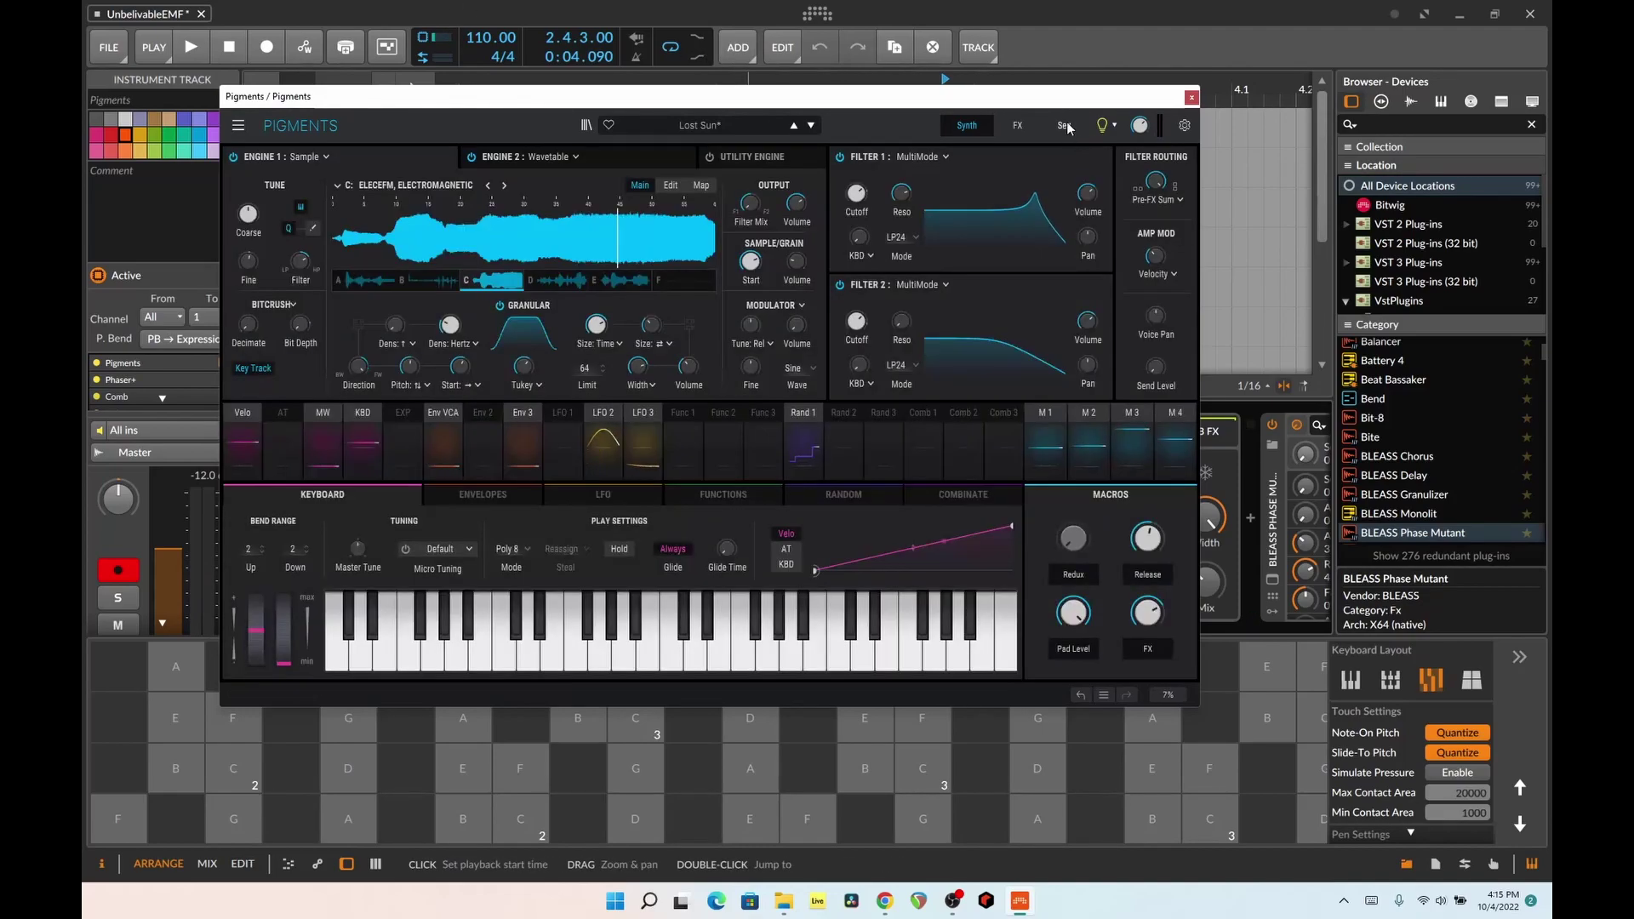
- Check the Pigments effects page and lower the Filter 1 cutoff in the synth view
{"action": "left_click", "coordinate": [1017, 125]}
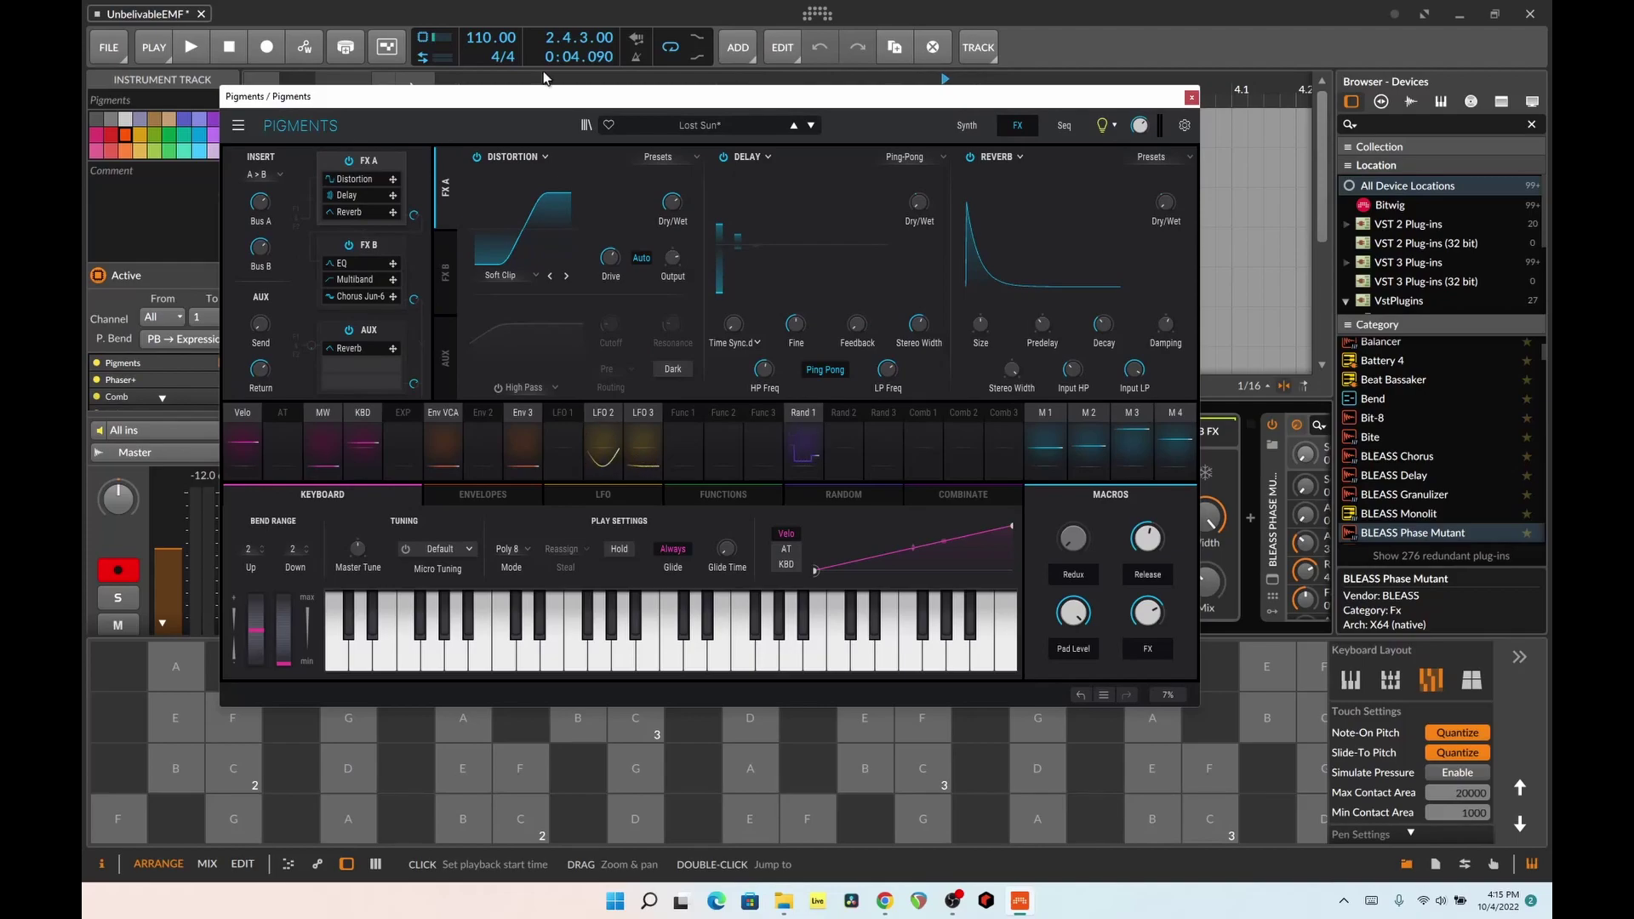
{"action": "left_click", "coordinate": [966, 127]}
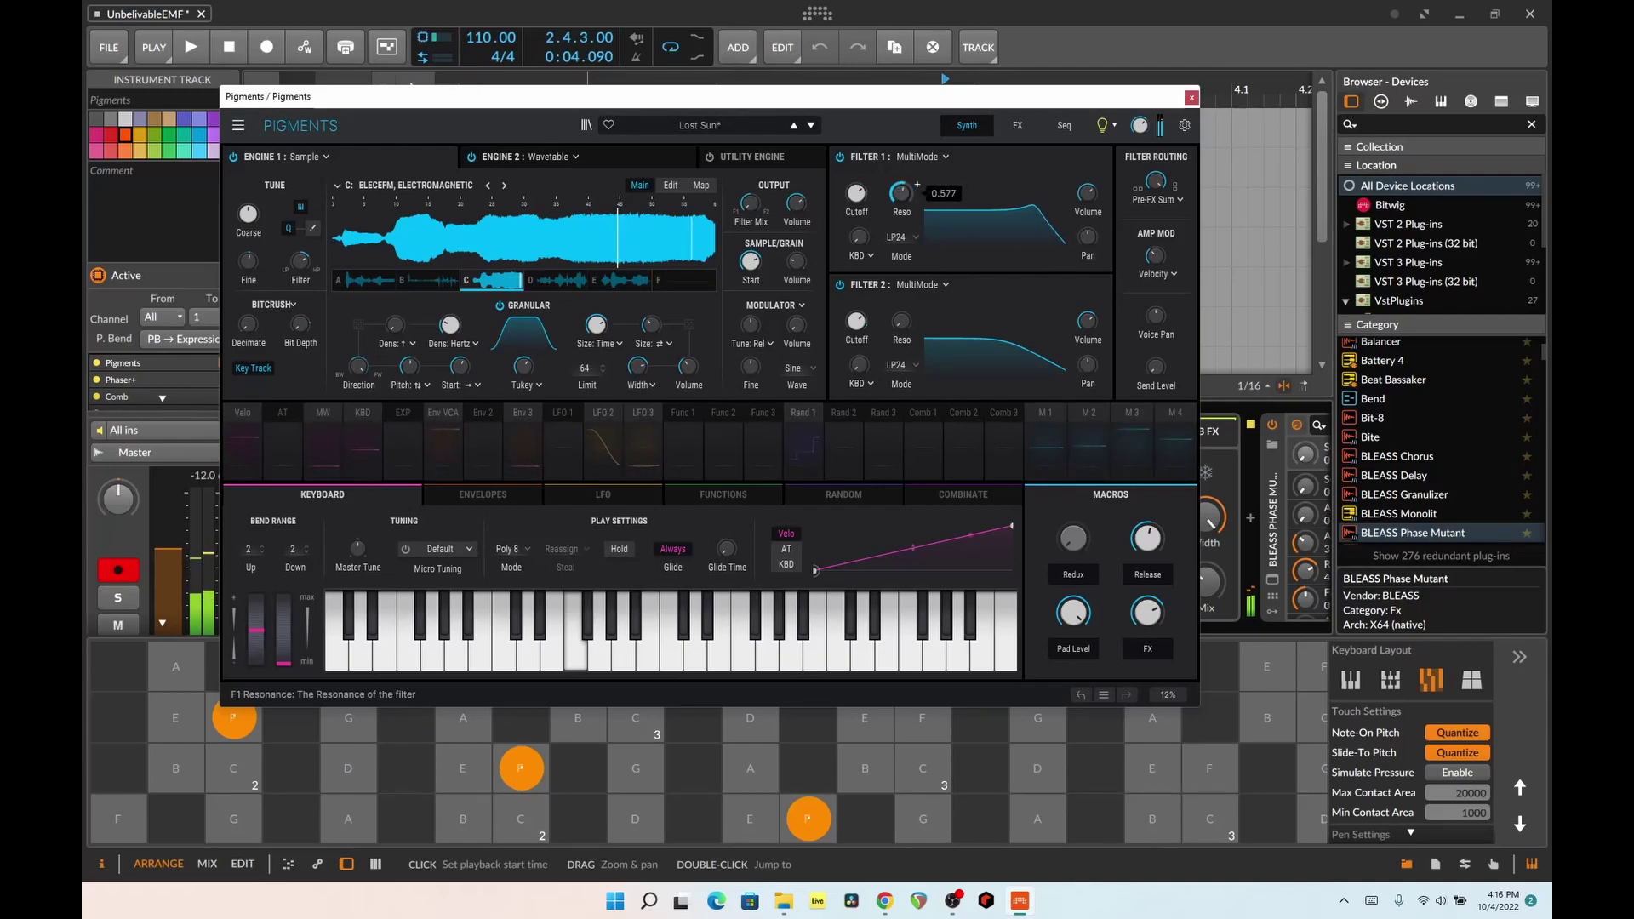
{"action": "left_click_drag", "start_coordinate": [856, 194], "coordinate": [856, 350]}
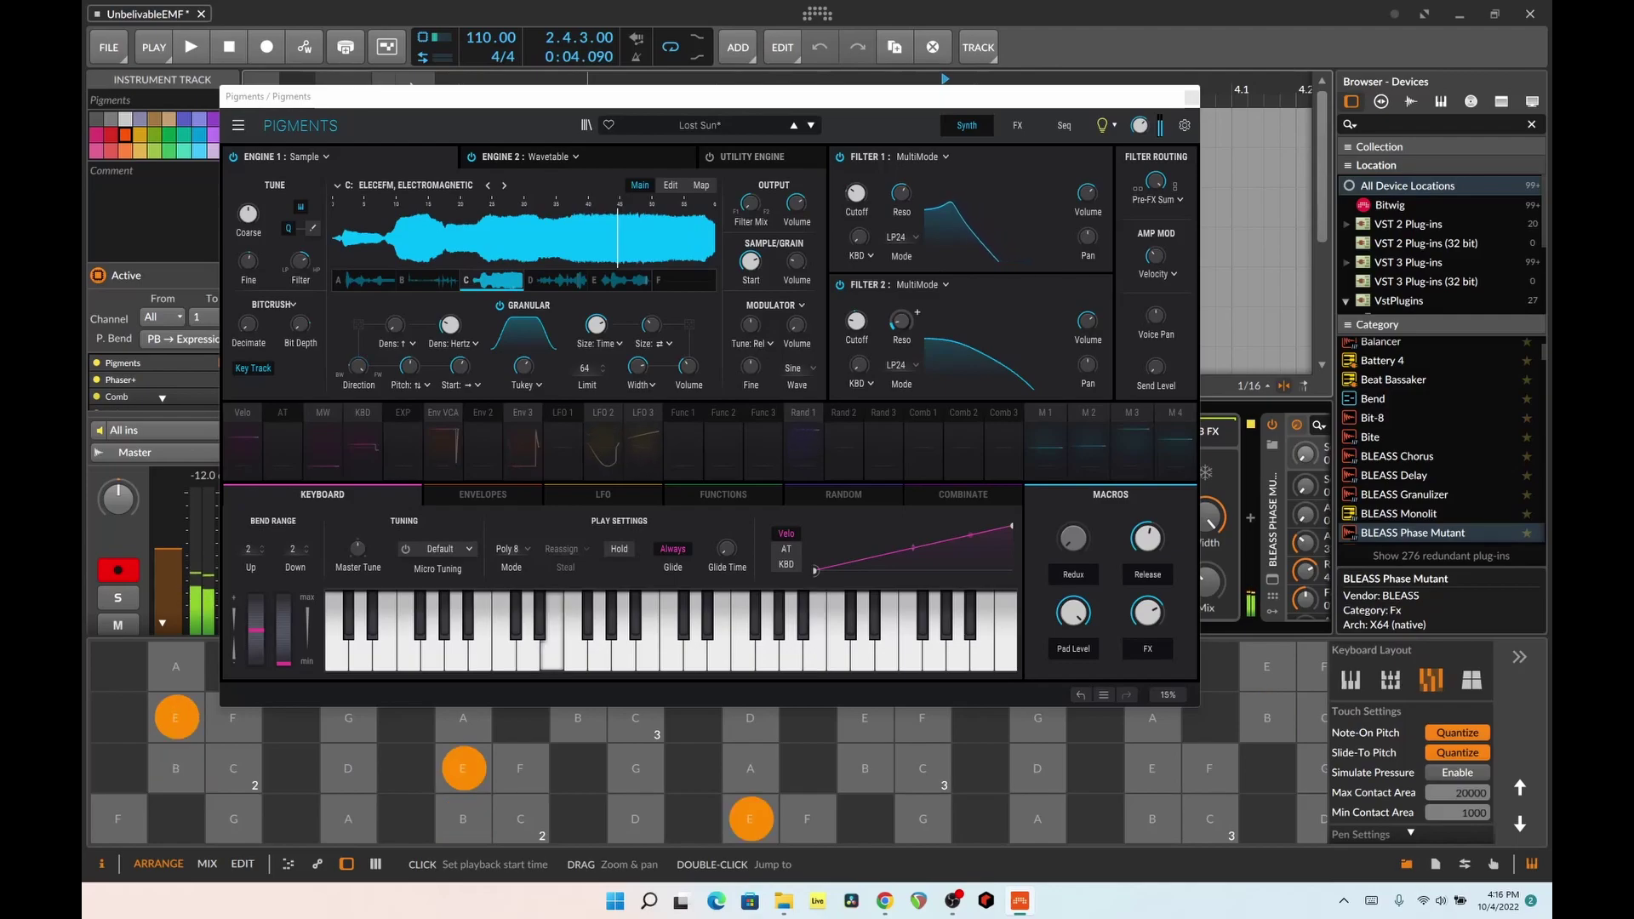
- View the Sample Map settings of Engine 1 and close the Pigments window
{"action": "left_click", "coordinate": [706, 185]}
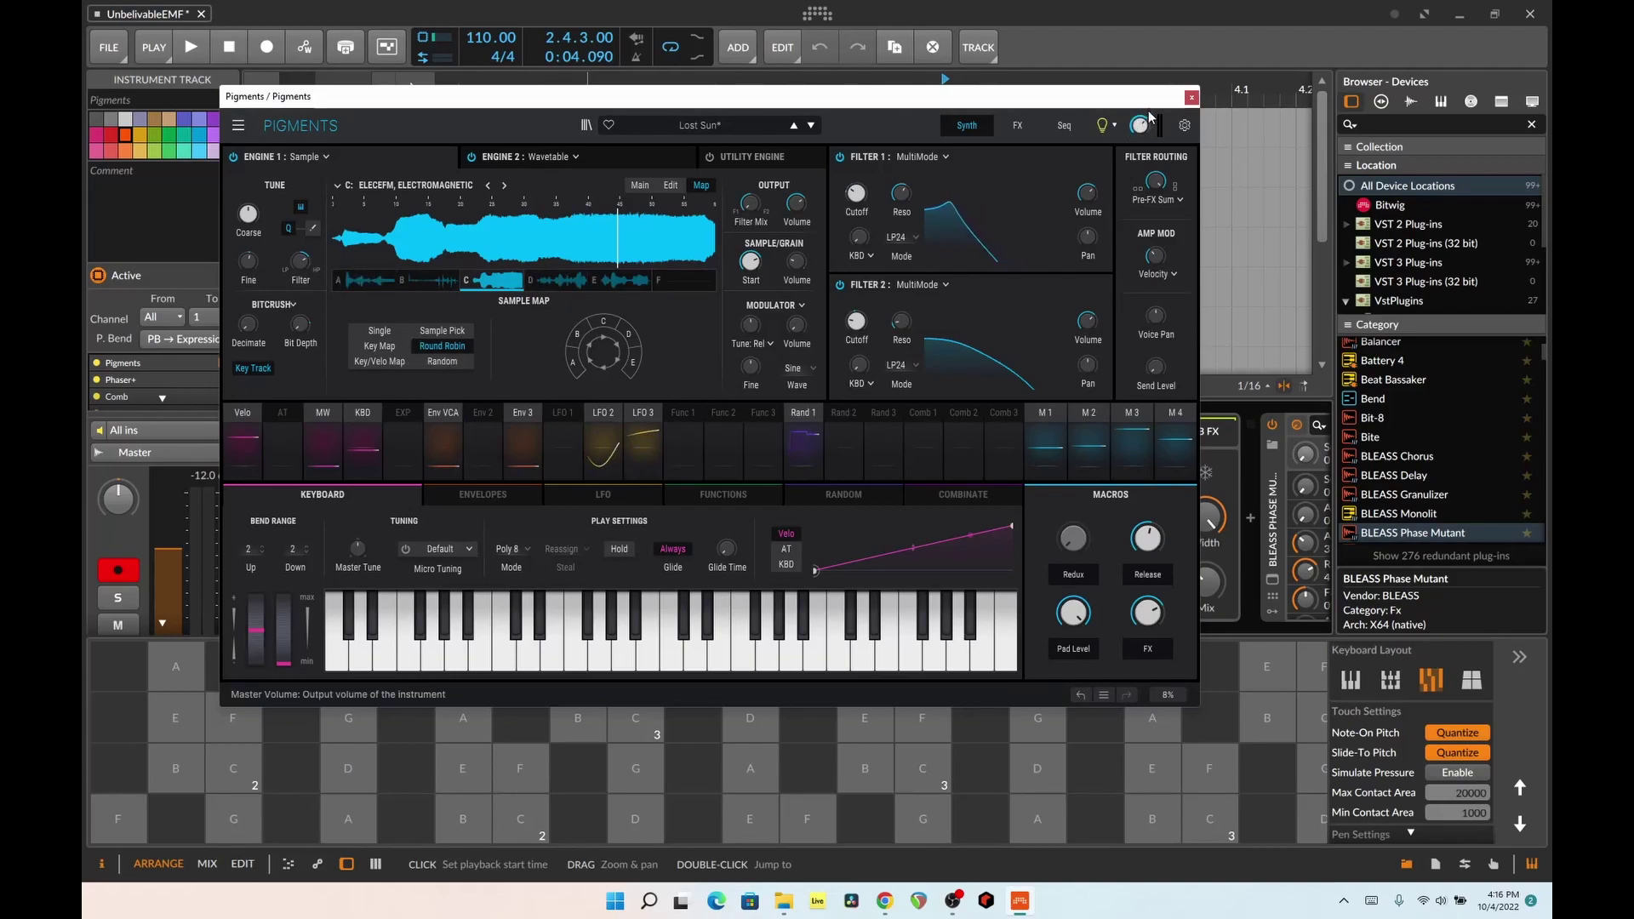
{"action": "left_click", "coordinate": [1191, 98]}
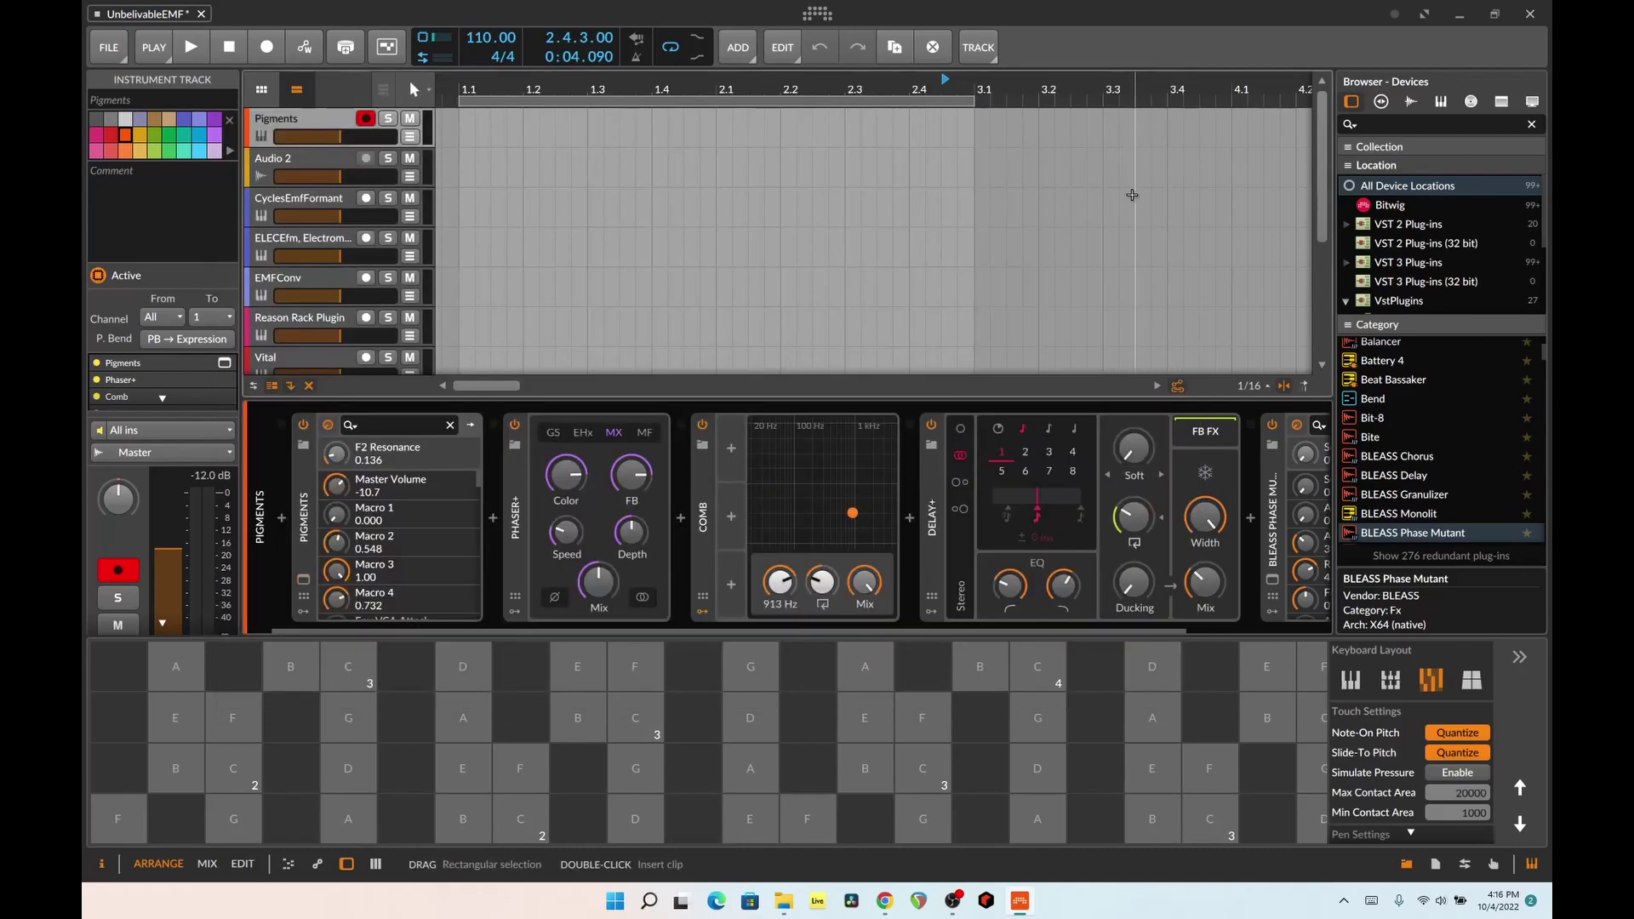
- Select the CyclesEmfFormant track and audition its Sampler and effects chain by playing G
{"action": "left_click", "coordinate": [327, 199]}
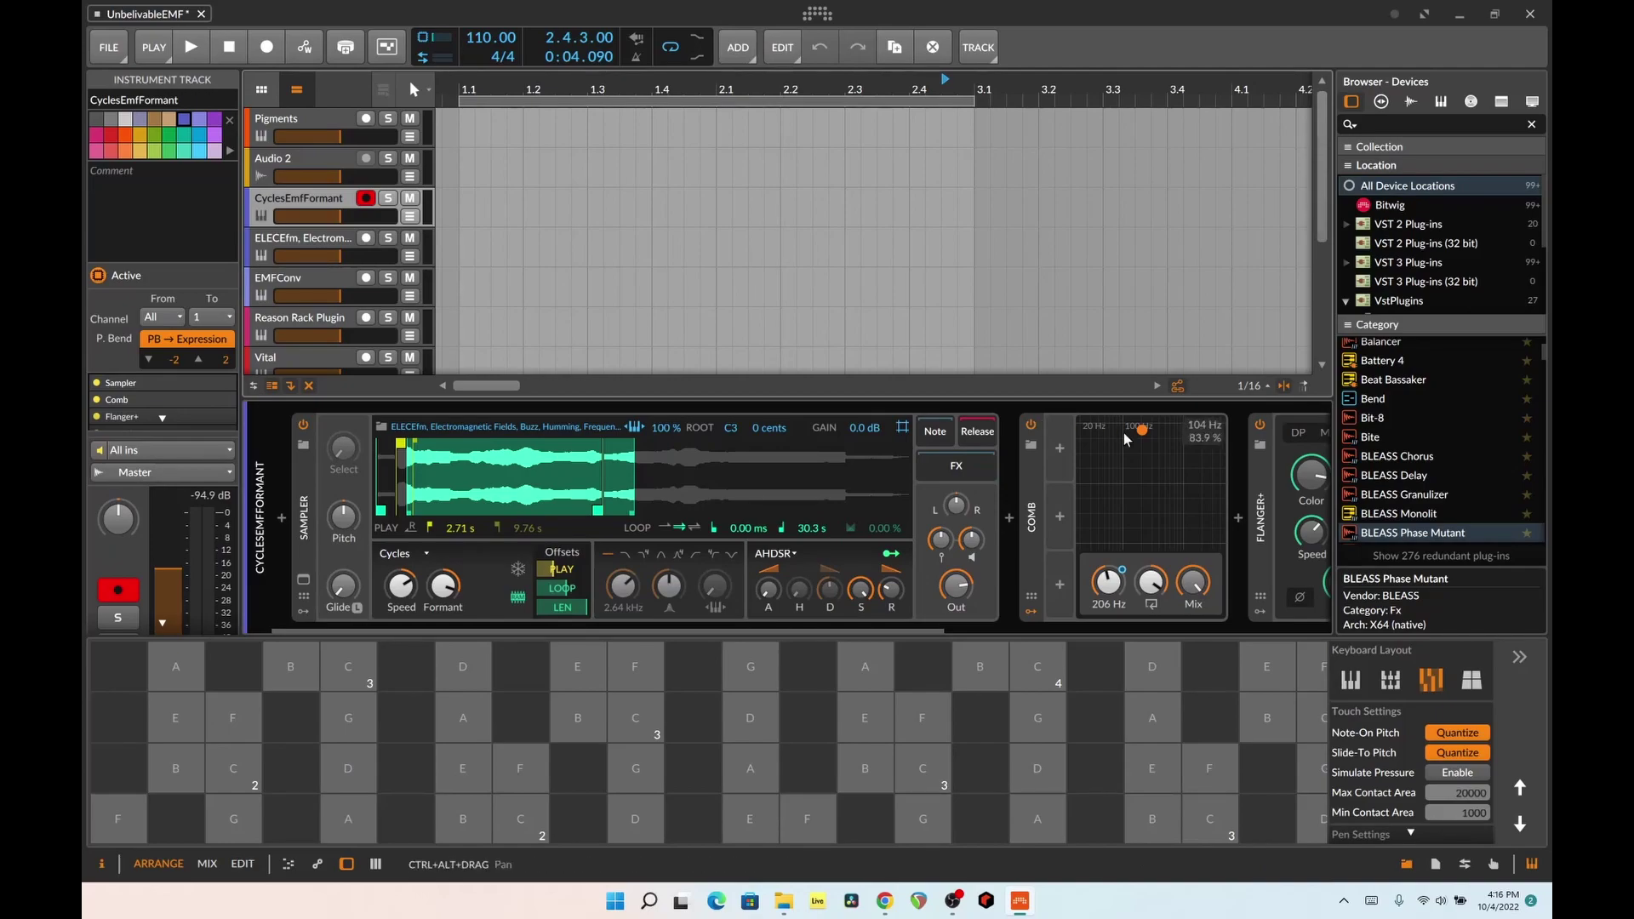
{"action": "left_click", "coordinate": [751, 666]}
{"action": "left_click", "coordinate": [1038, 717]}
{"action": "left_click", "coordinate": [1323, 769]}
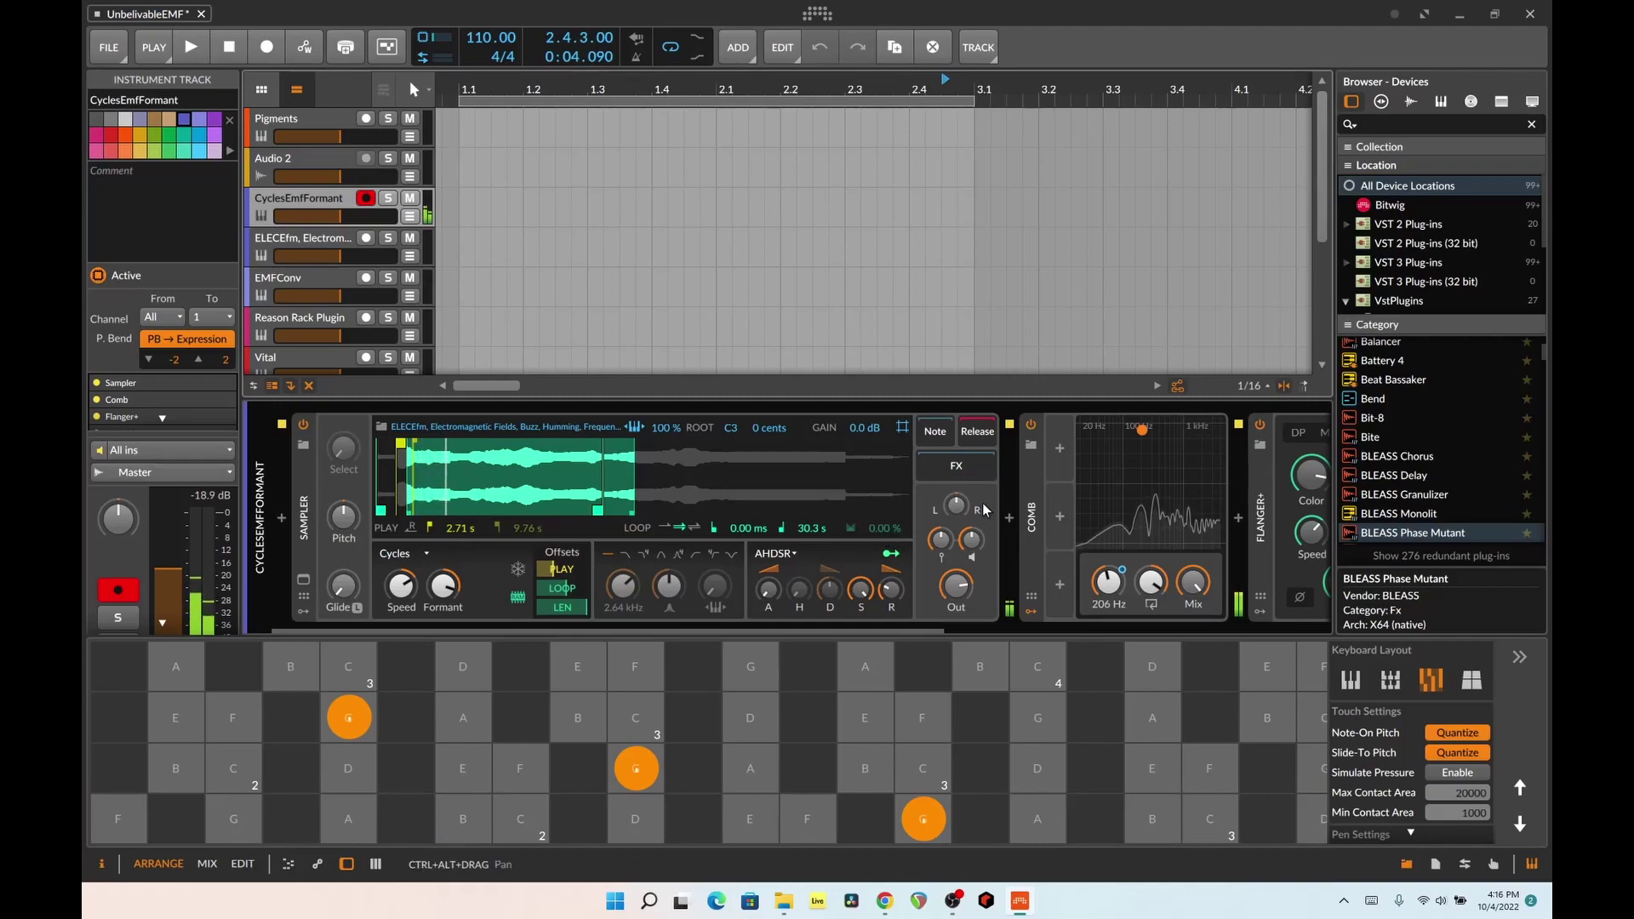
- Sweep the Comb device down to 48.2 Hz, set it to 170 Hz with 88.3% feedback, and look through the effects after it
{"action": "left_click_drag", "start_coordinate": [1142, 431], "coordinate": [1144, 452]}
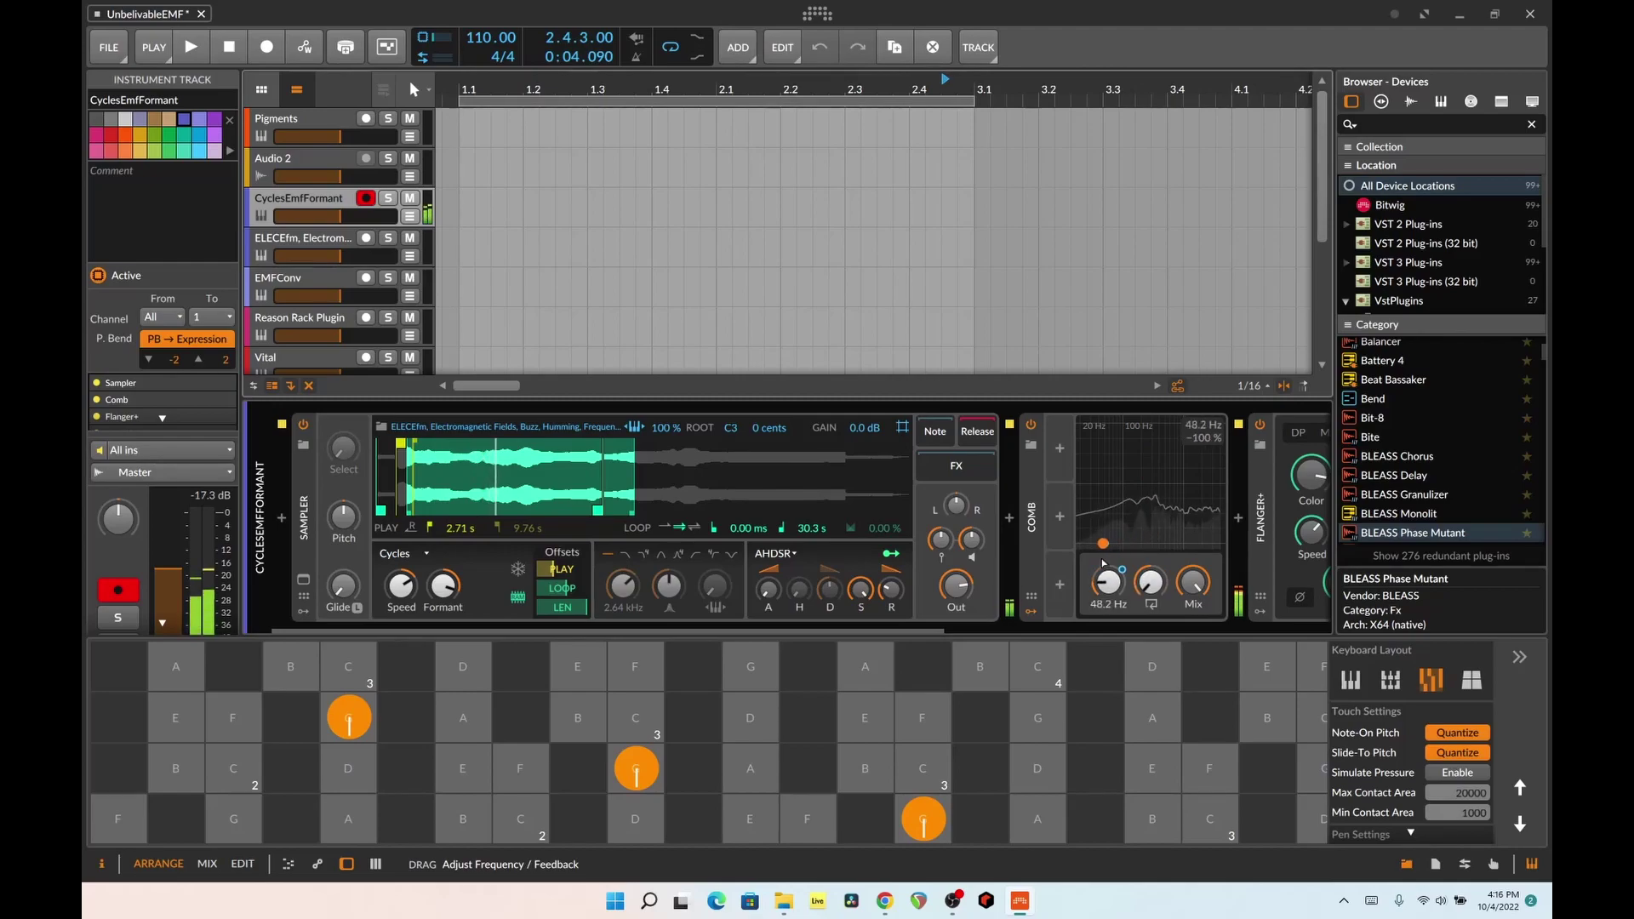
{"action": "left_click_drag", "start_coordinate": [1146, 557], "coordinate": [1139, 432]}
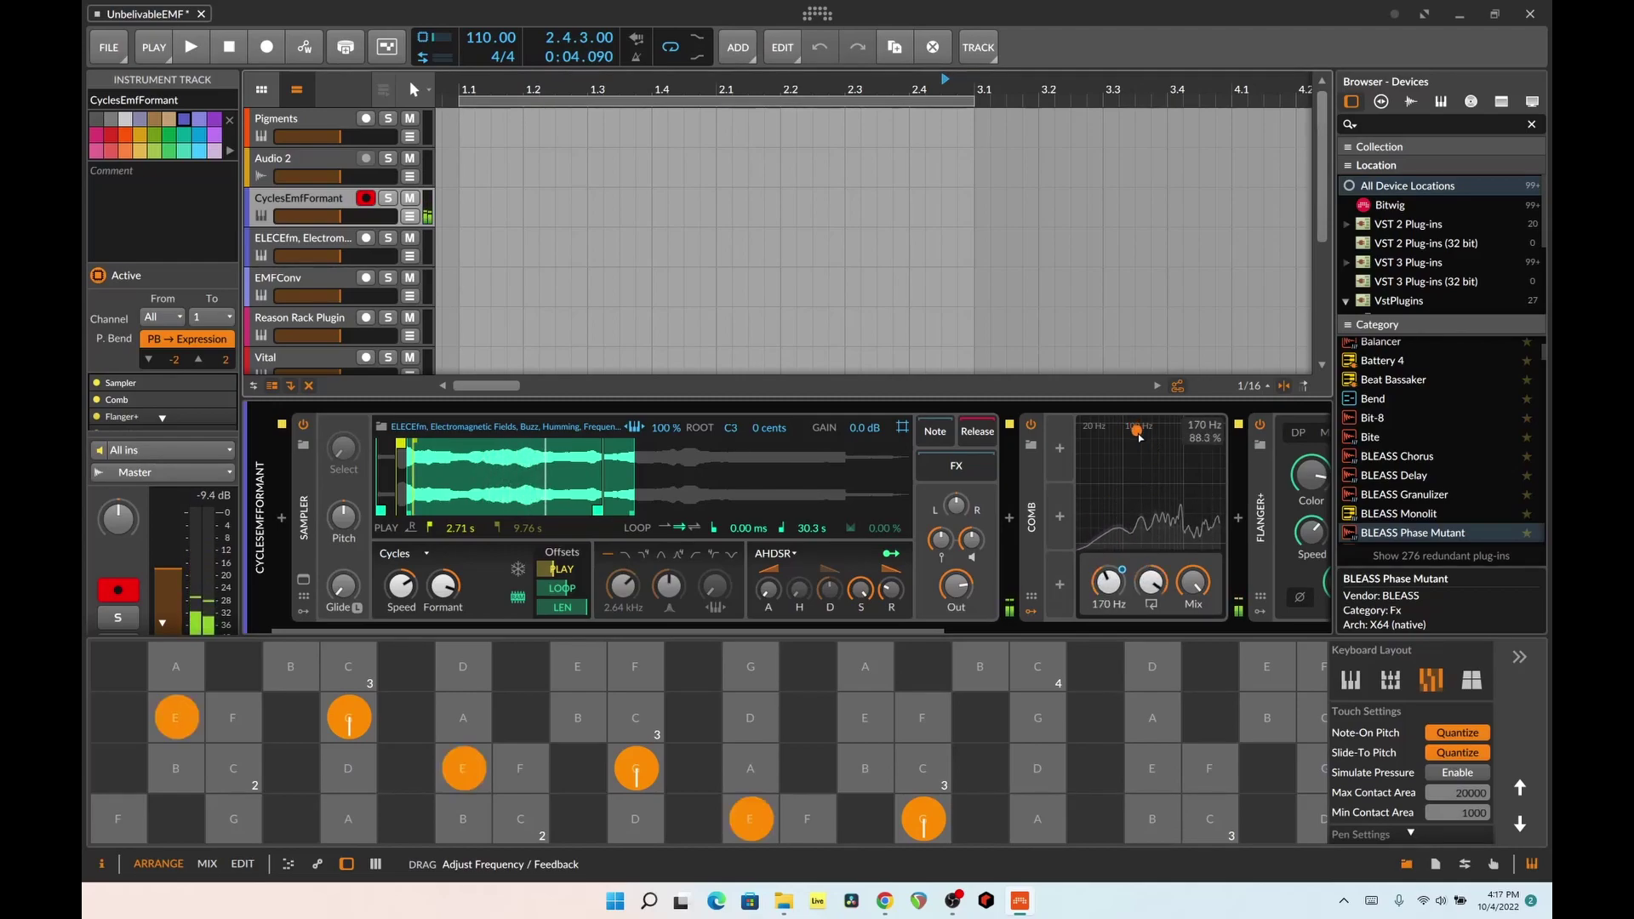
{"action": "left_click_drag", "start_coordinate": [927, 631], "coordinate": [1263, 647]}
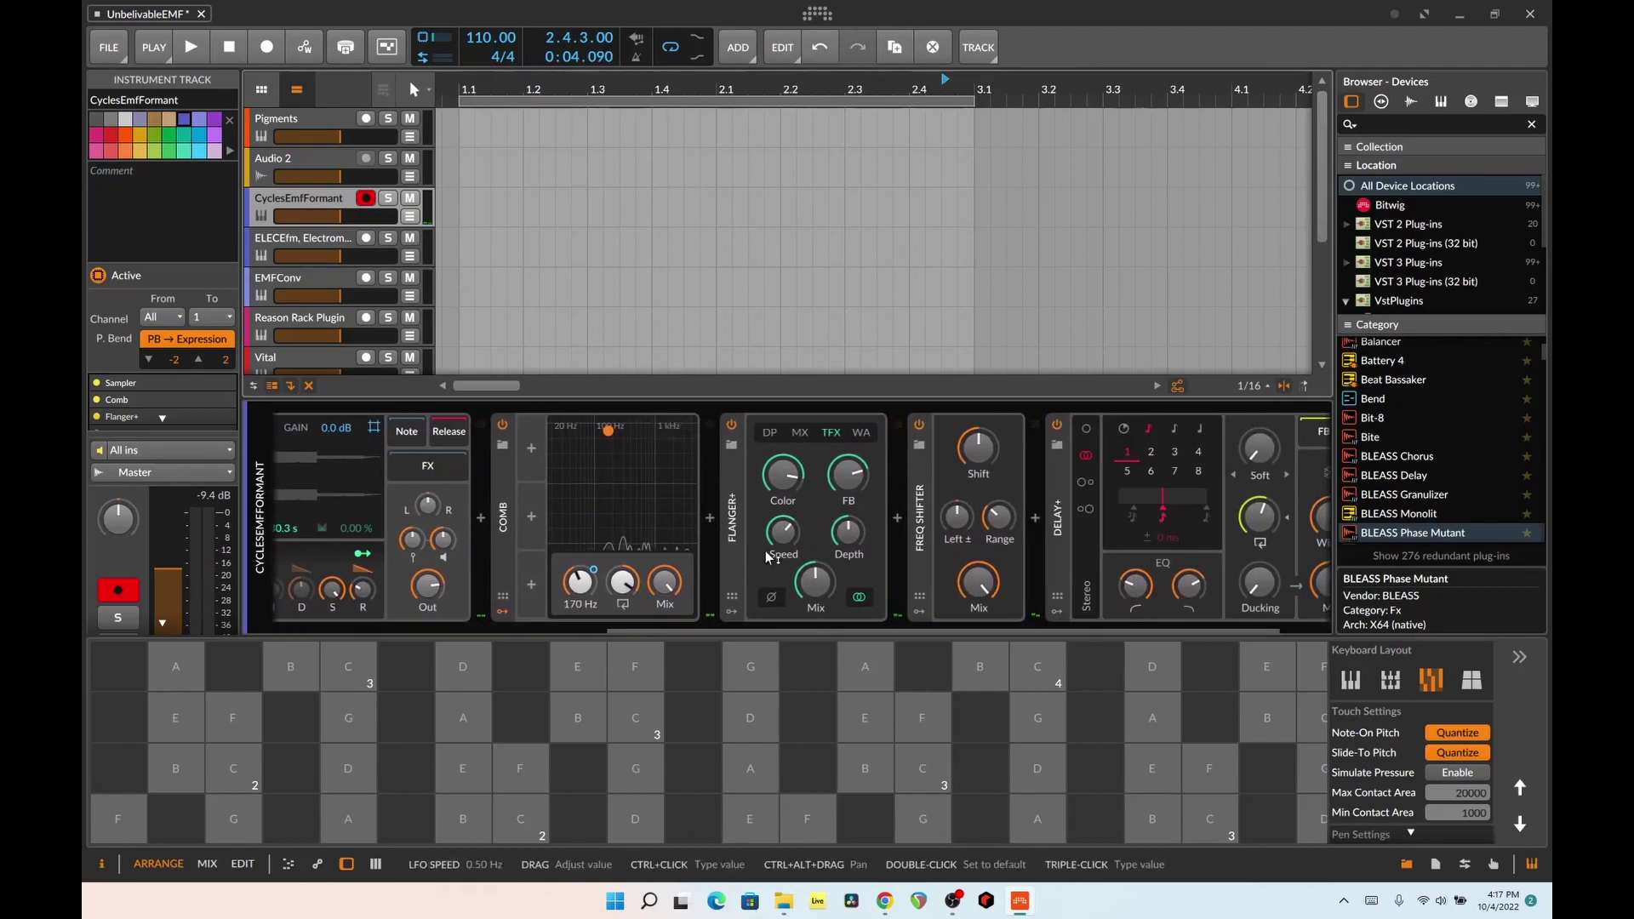
{"action": "left_click_drag", "start_coordinate": [1019, 630], "coordinate": [716, 640]}
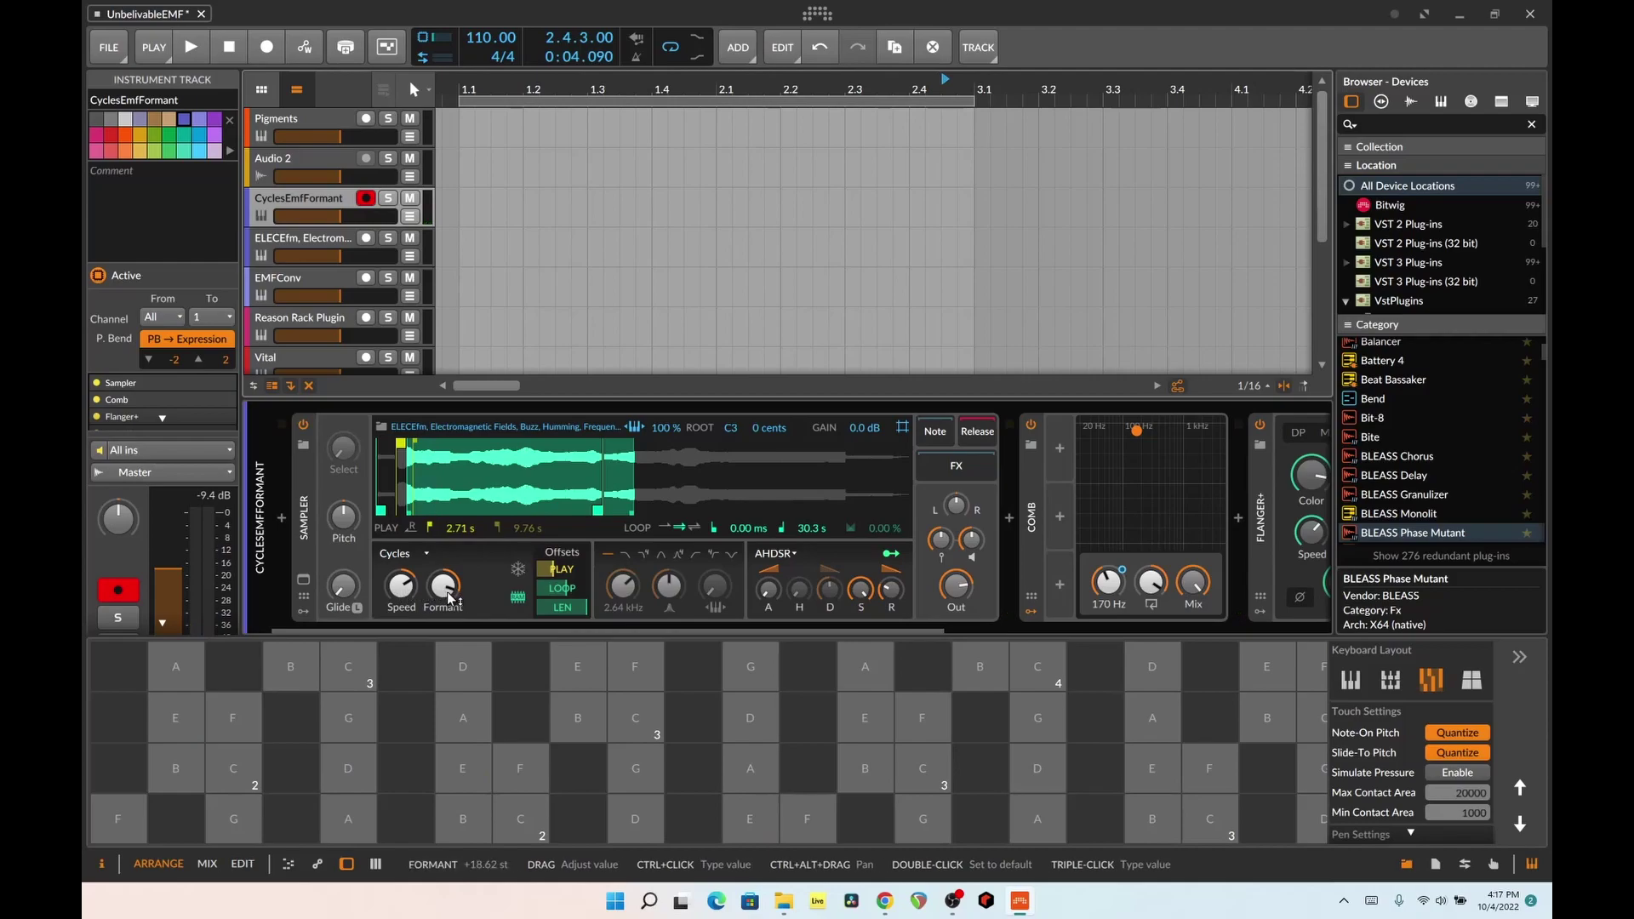
- Try the Sampler's Formant at -15.74 st, set it to +18.82 st, and try a lower Speed while playing notes
{"action": "left_click_drag", "start_coordinate": [448, 599], "coordinate": [340, 780]}
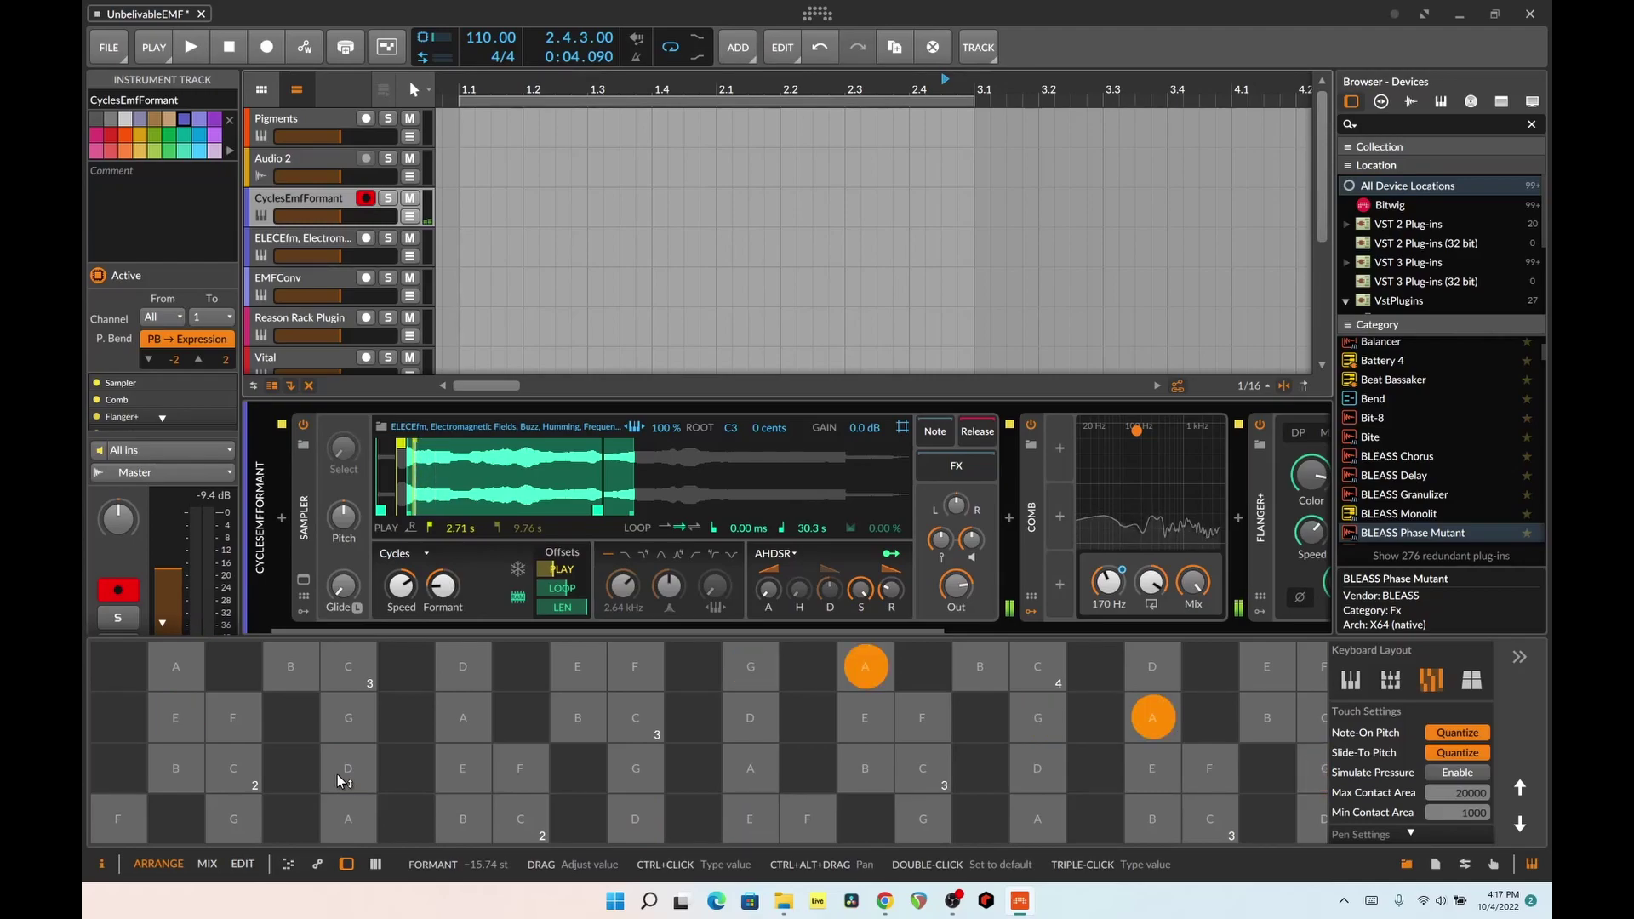
{"action": "left_click_drag", "start_coordinate": [443, 585], "coordinate": [443, 510]}
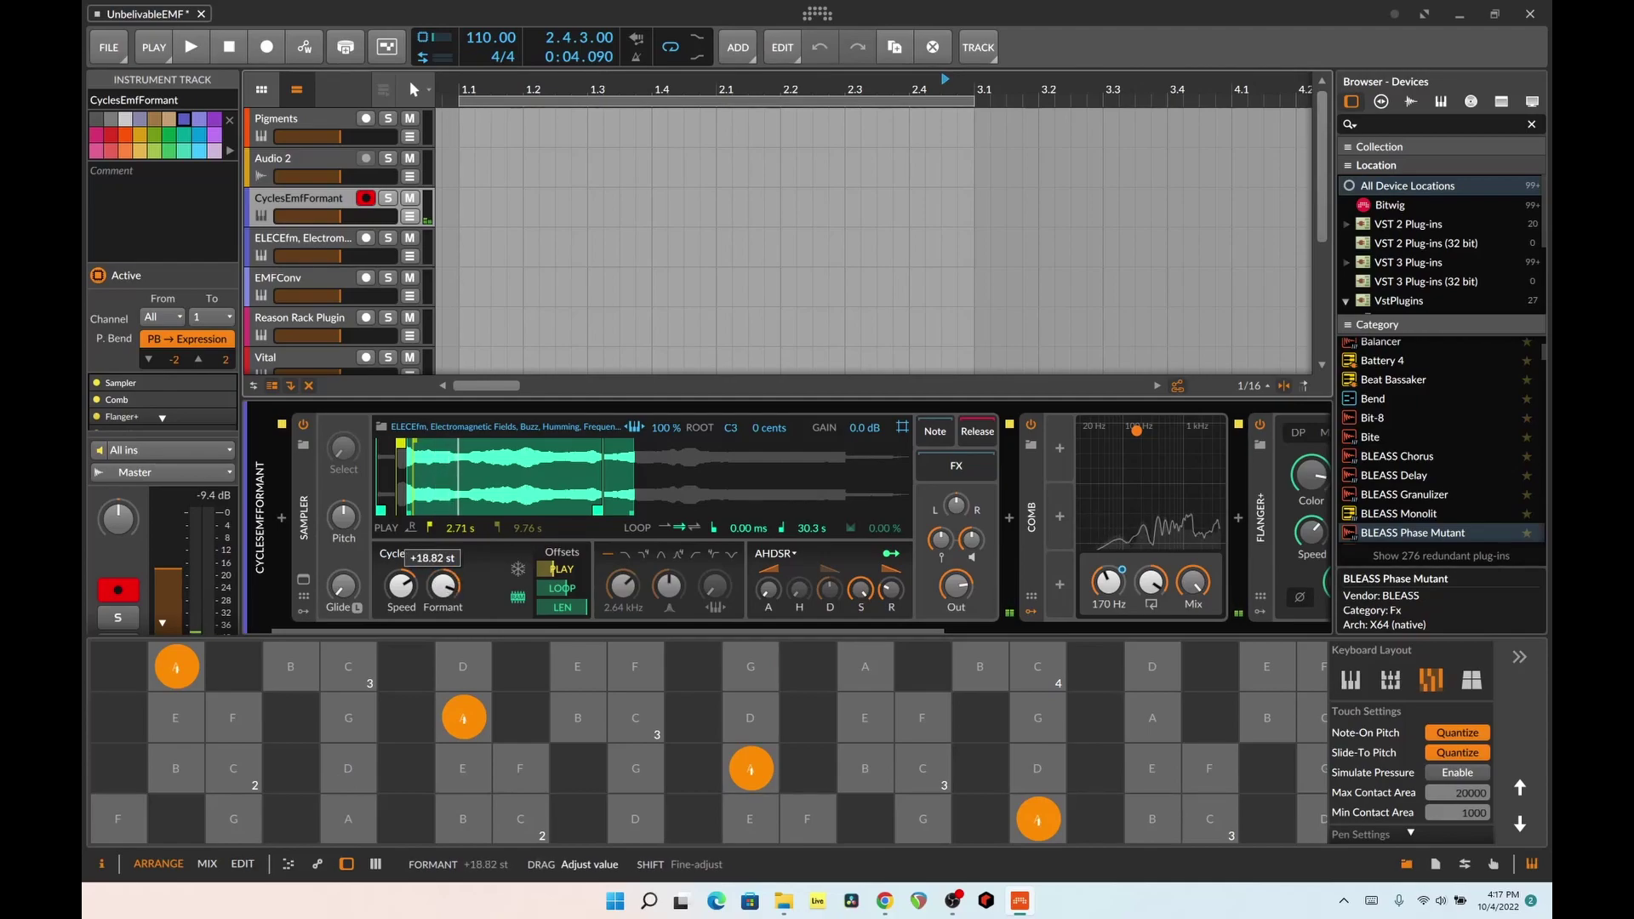
{"action": "left_click", "coordinate": [401, 586]}
{"action": "left_click_drag", "start_coordinate": [400, 585], "coordinate": [401, 674]}
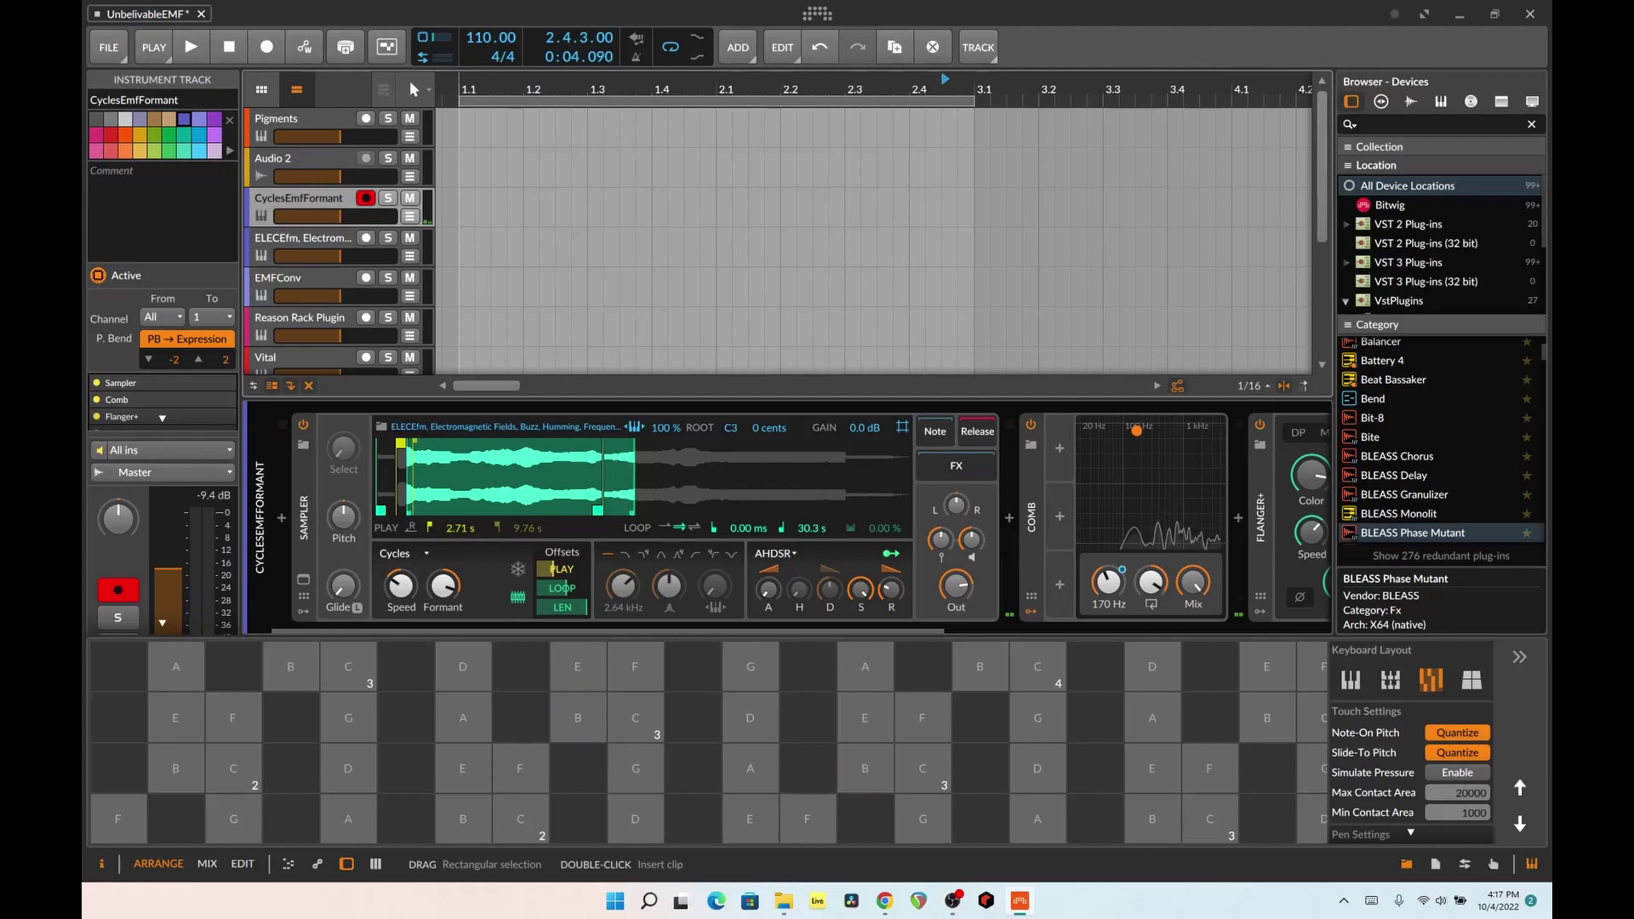
- Audition the EMFGrain Sampler in Textures mode with its Saturator on the ELECEfm track, and return to the CyclesEmfFormant track for comparison
{"action": "left_click", "coordinate": [291, 260]}
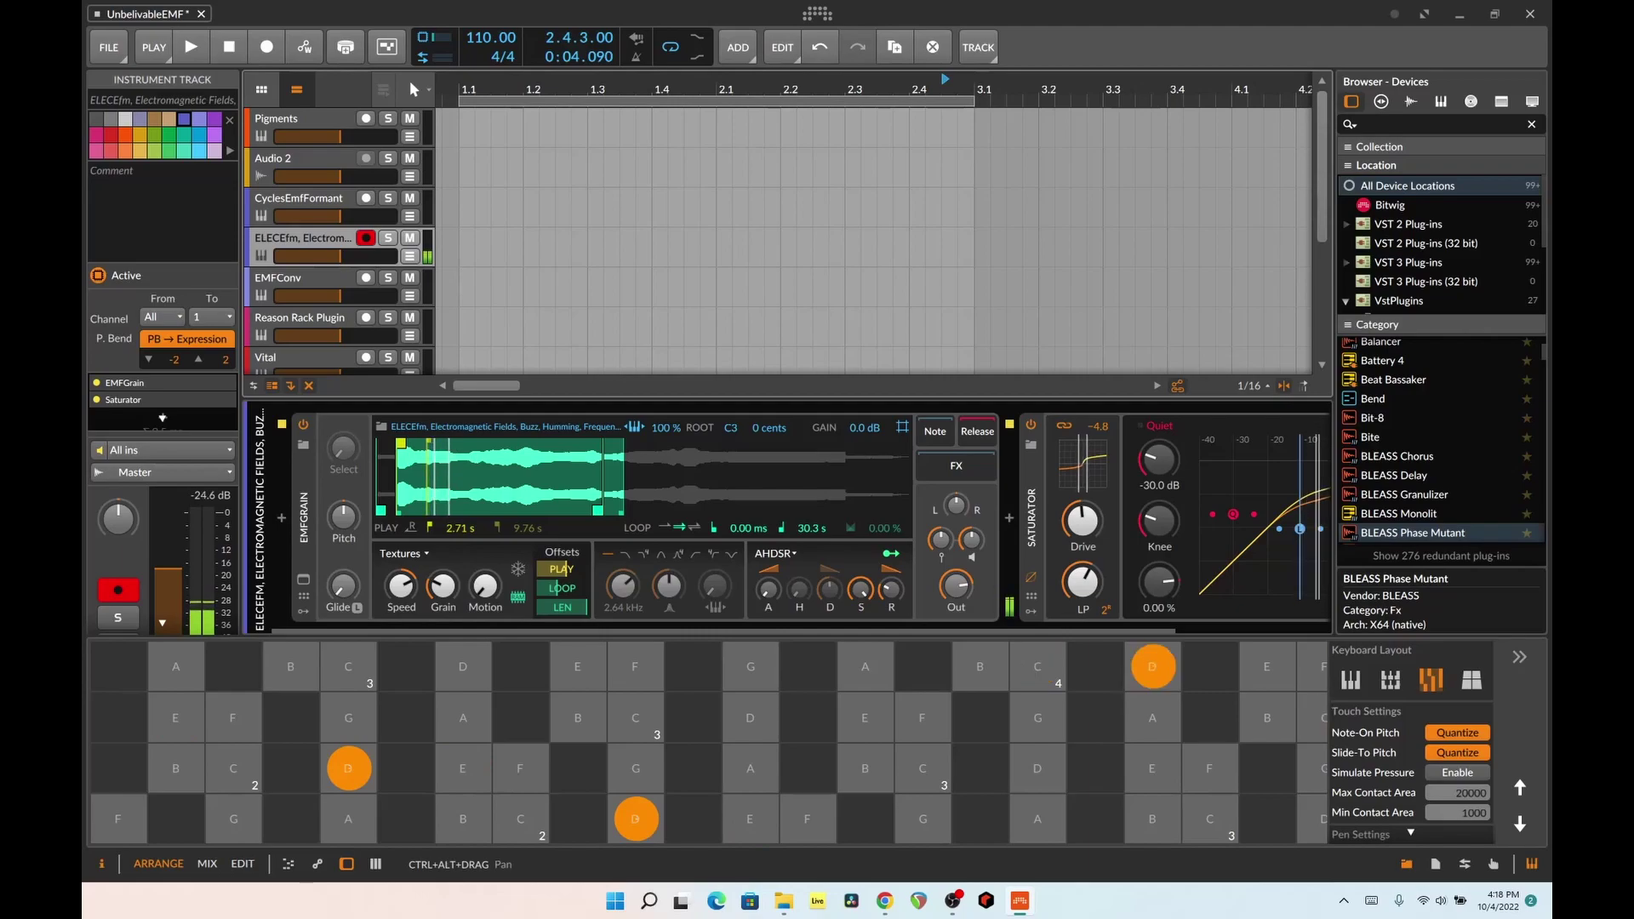
{"action": "scroll", "coordinate": [800, 519], "scroll_direction": "right", "scroll_amount": 3}
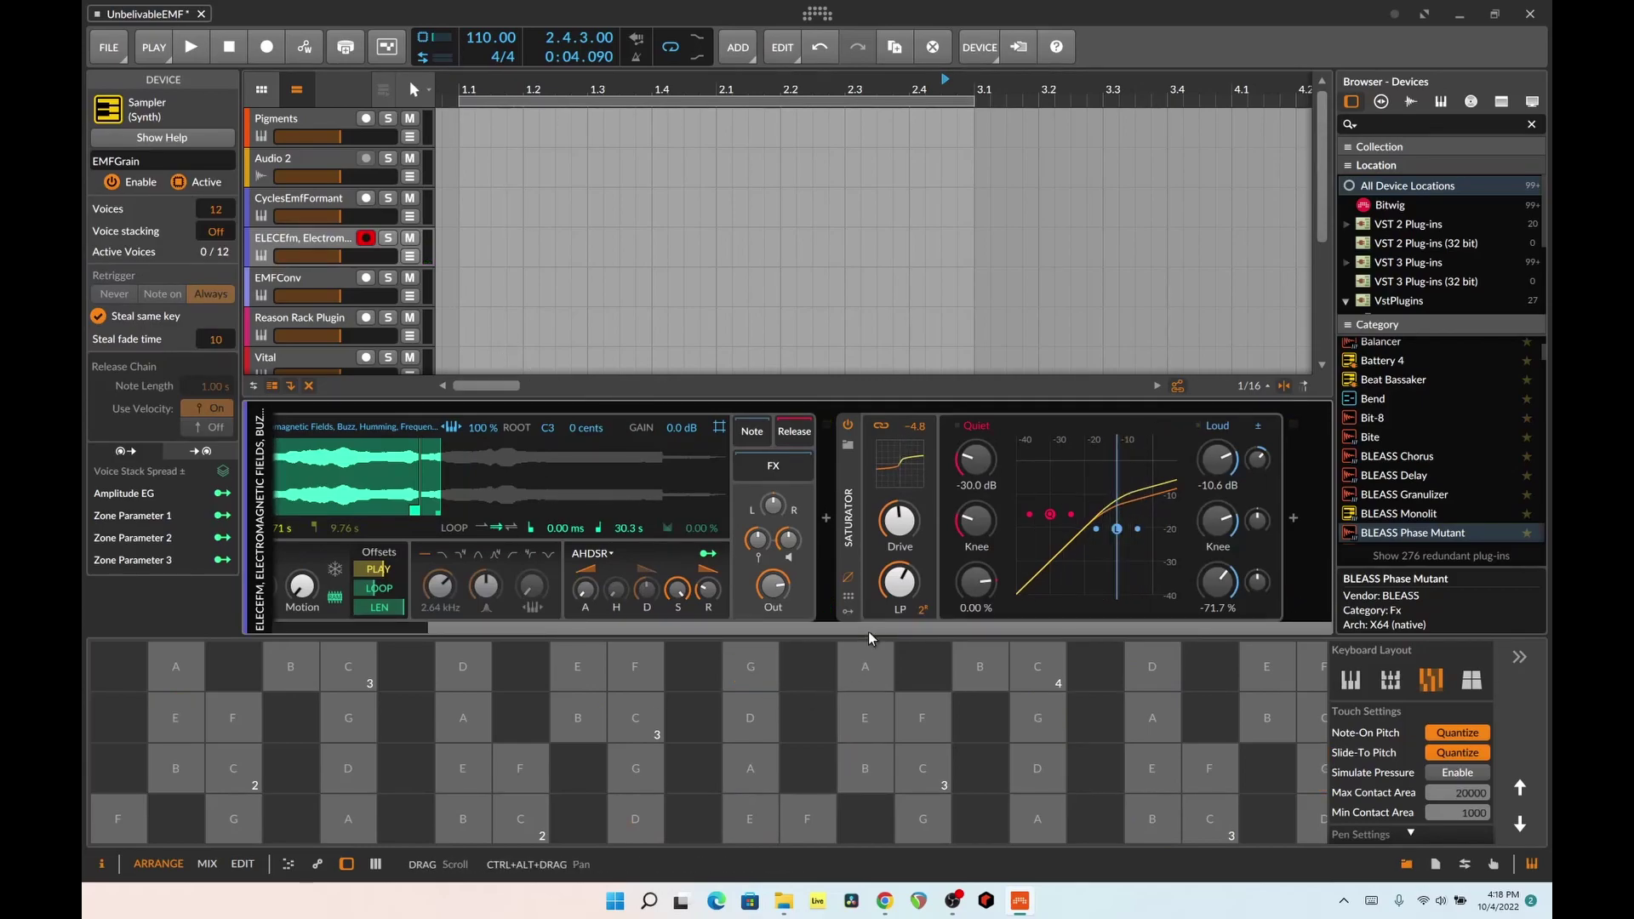
{"action": "scroll", "coordinate": [698, 596], "scroll_direction": "left", "scroll_amount": 3}
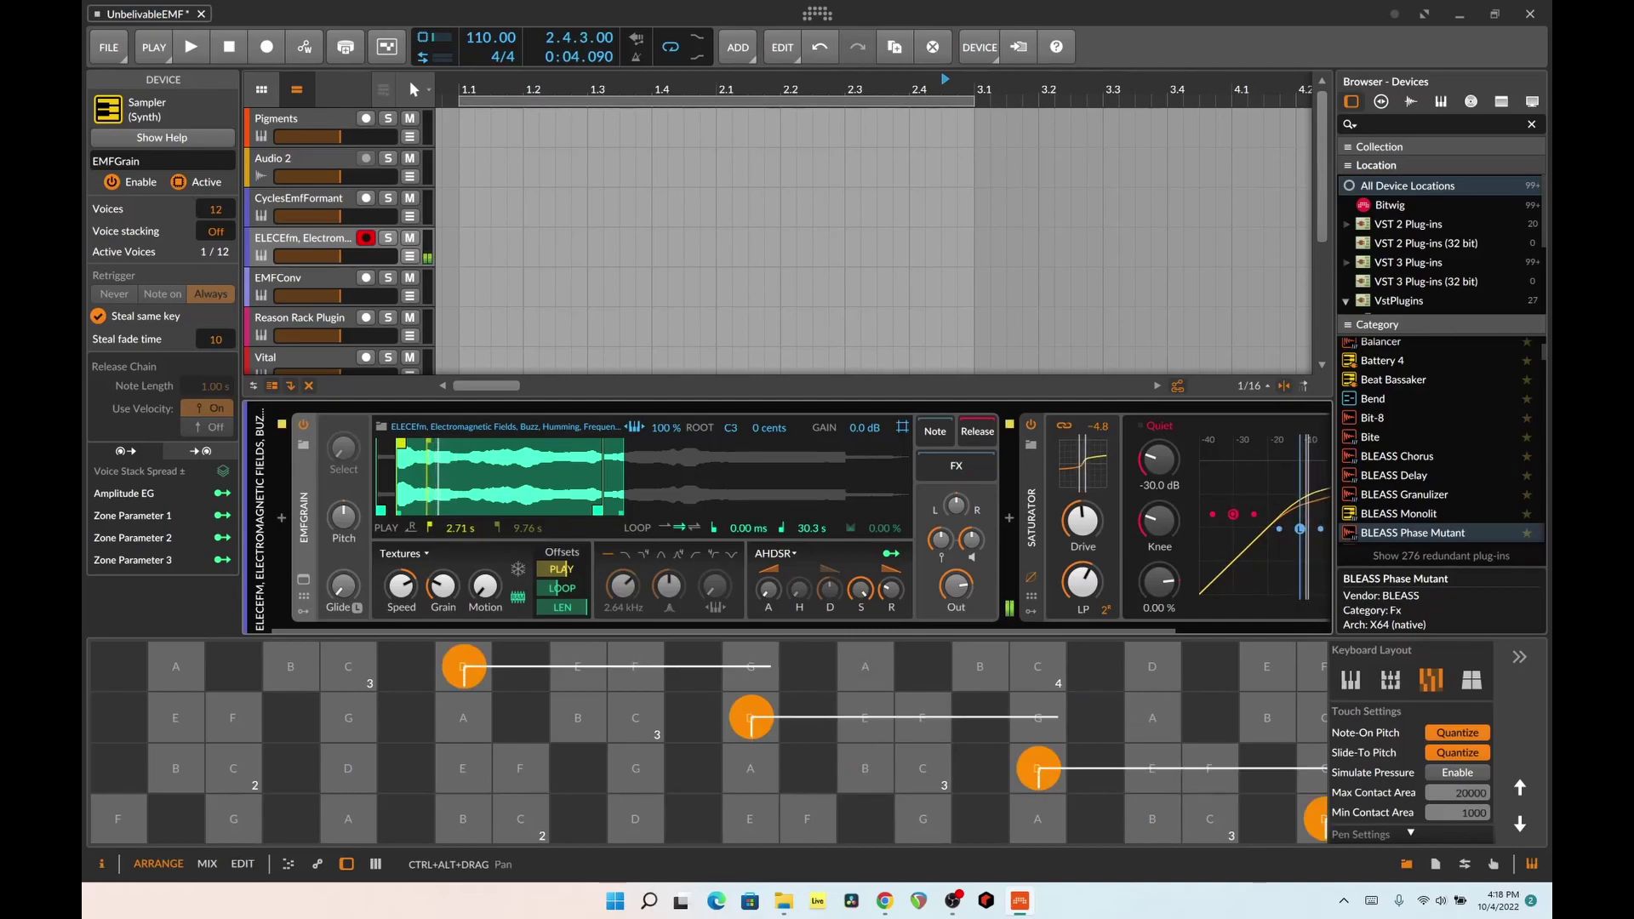
{"action": "left_click", "coordinate": [312, 204]}
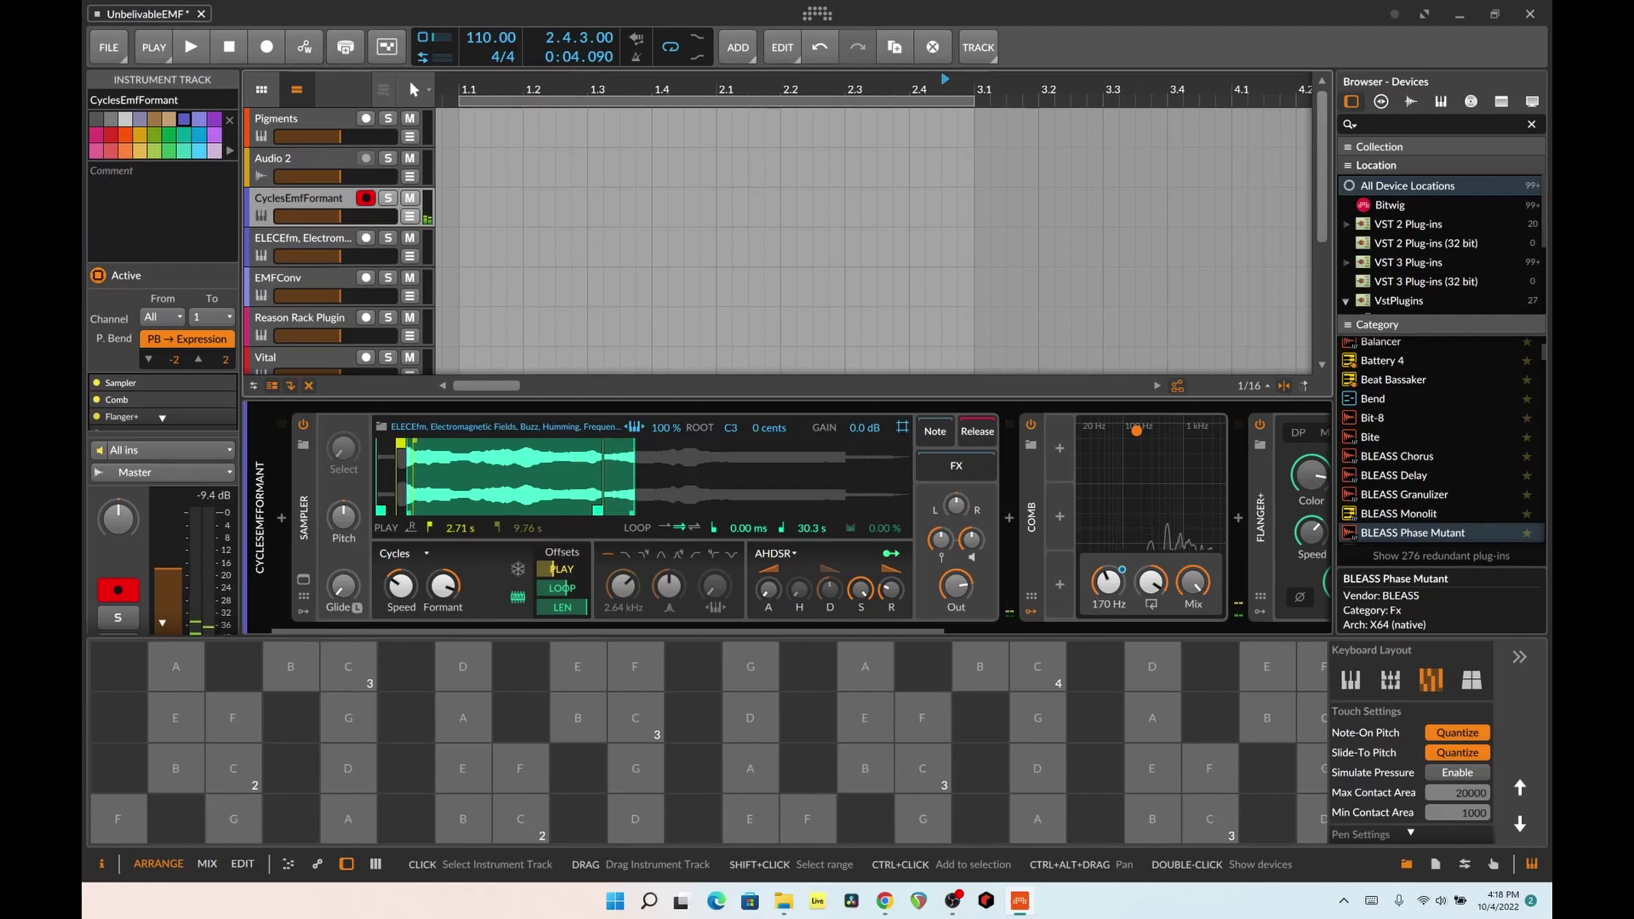
- Select the EMFConv track and view Polymer's wavetable browser and import folder dialog, leaving both without choosing anything
{"action": "left_click", "coordinate": [302, 243]}
{"action": "left_click", "coordinate": [302, 278]}
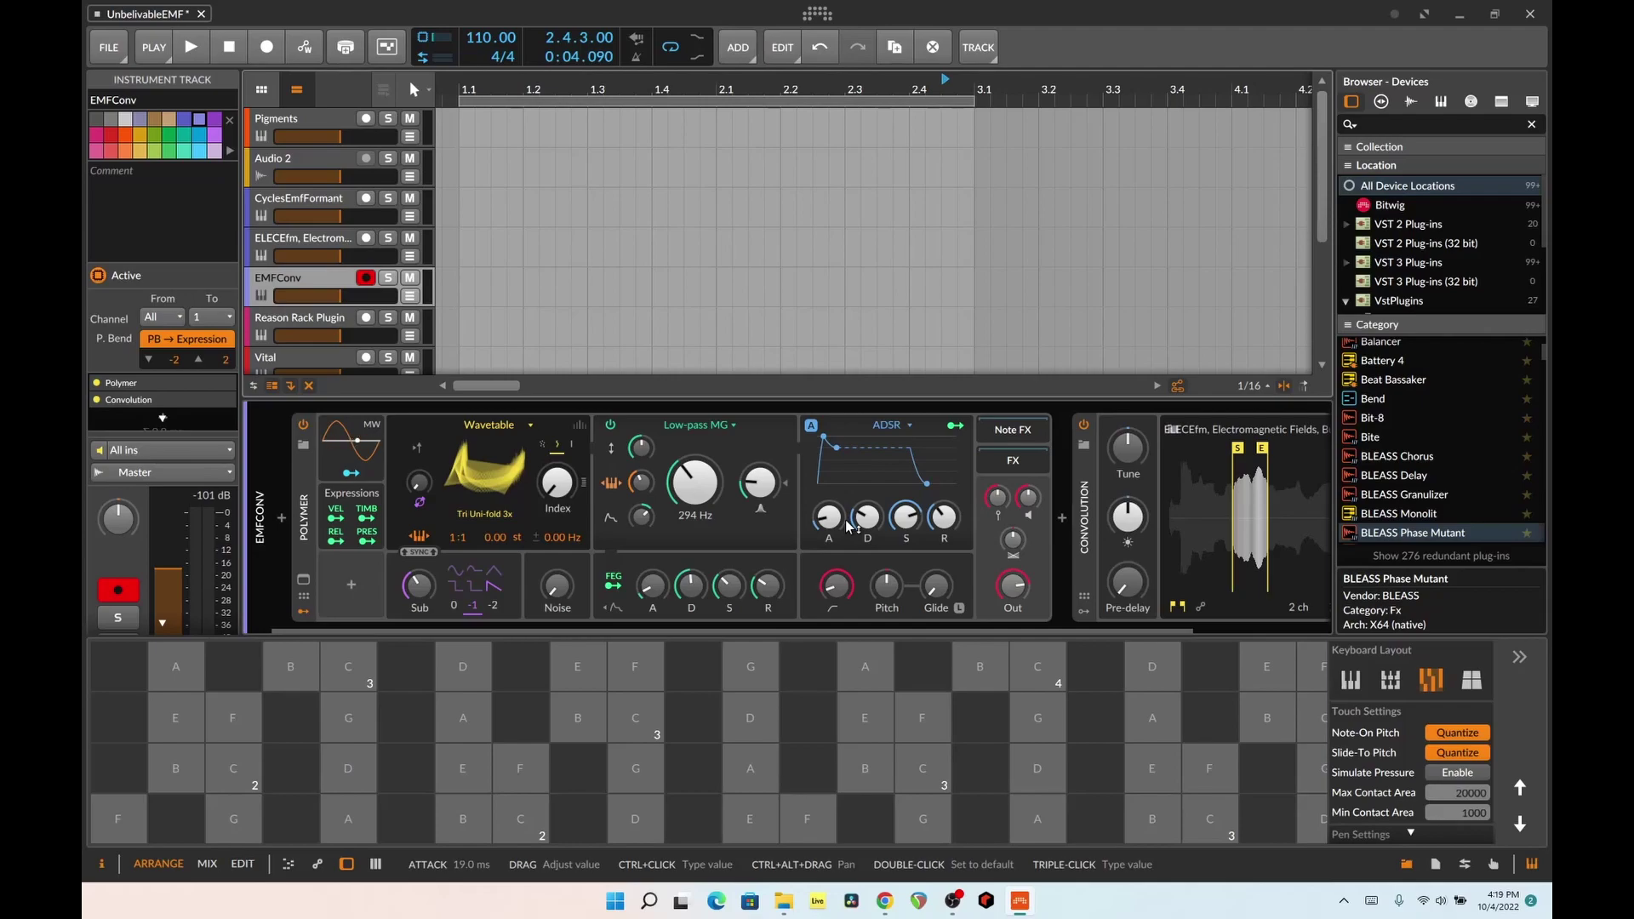
{"action": "left_click", "coordinate": [485, 473]}
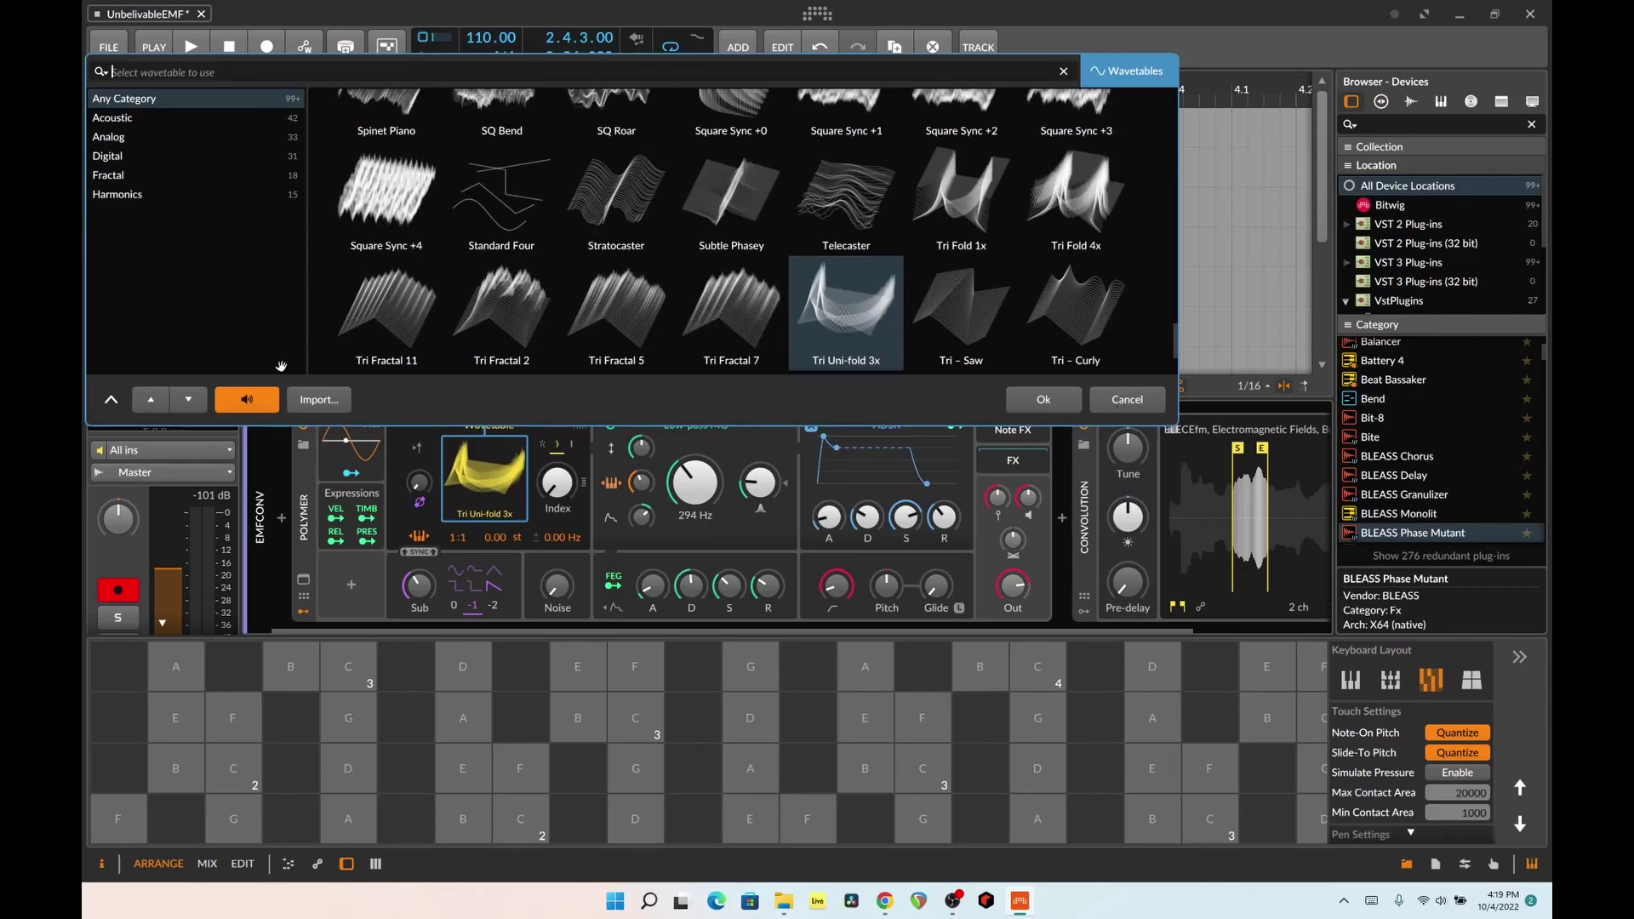
{"action": "left_click", "coordinate": [321, 400]}
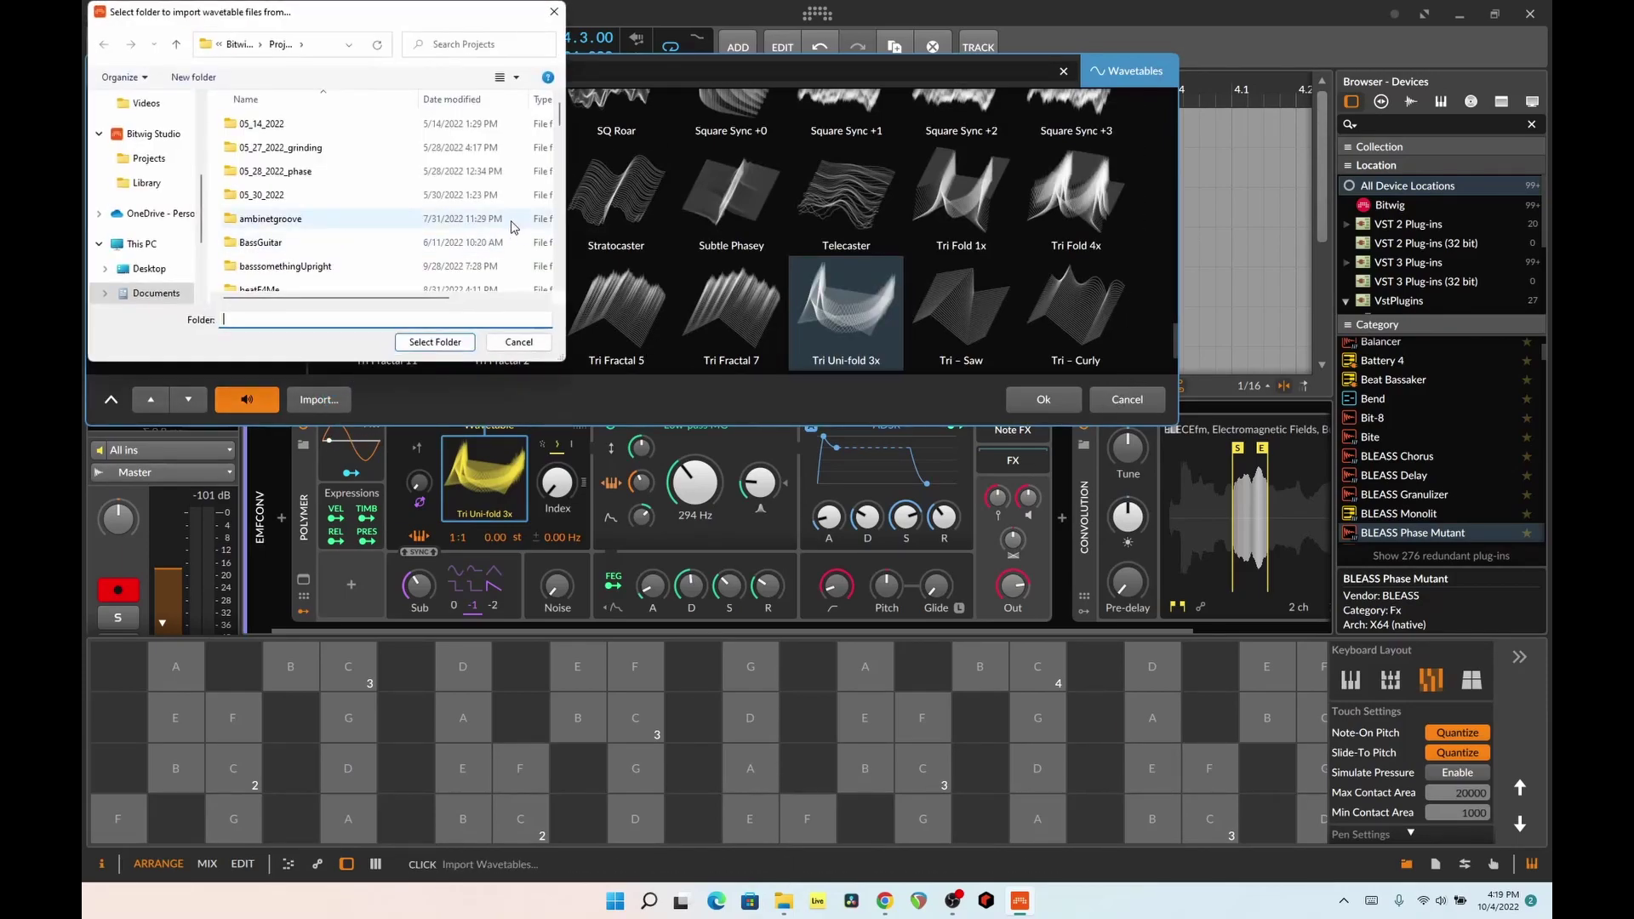
{"action": "left_click", "coordinate": [519, 341]}
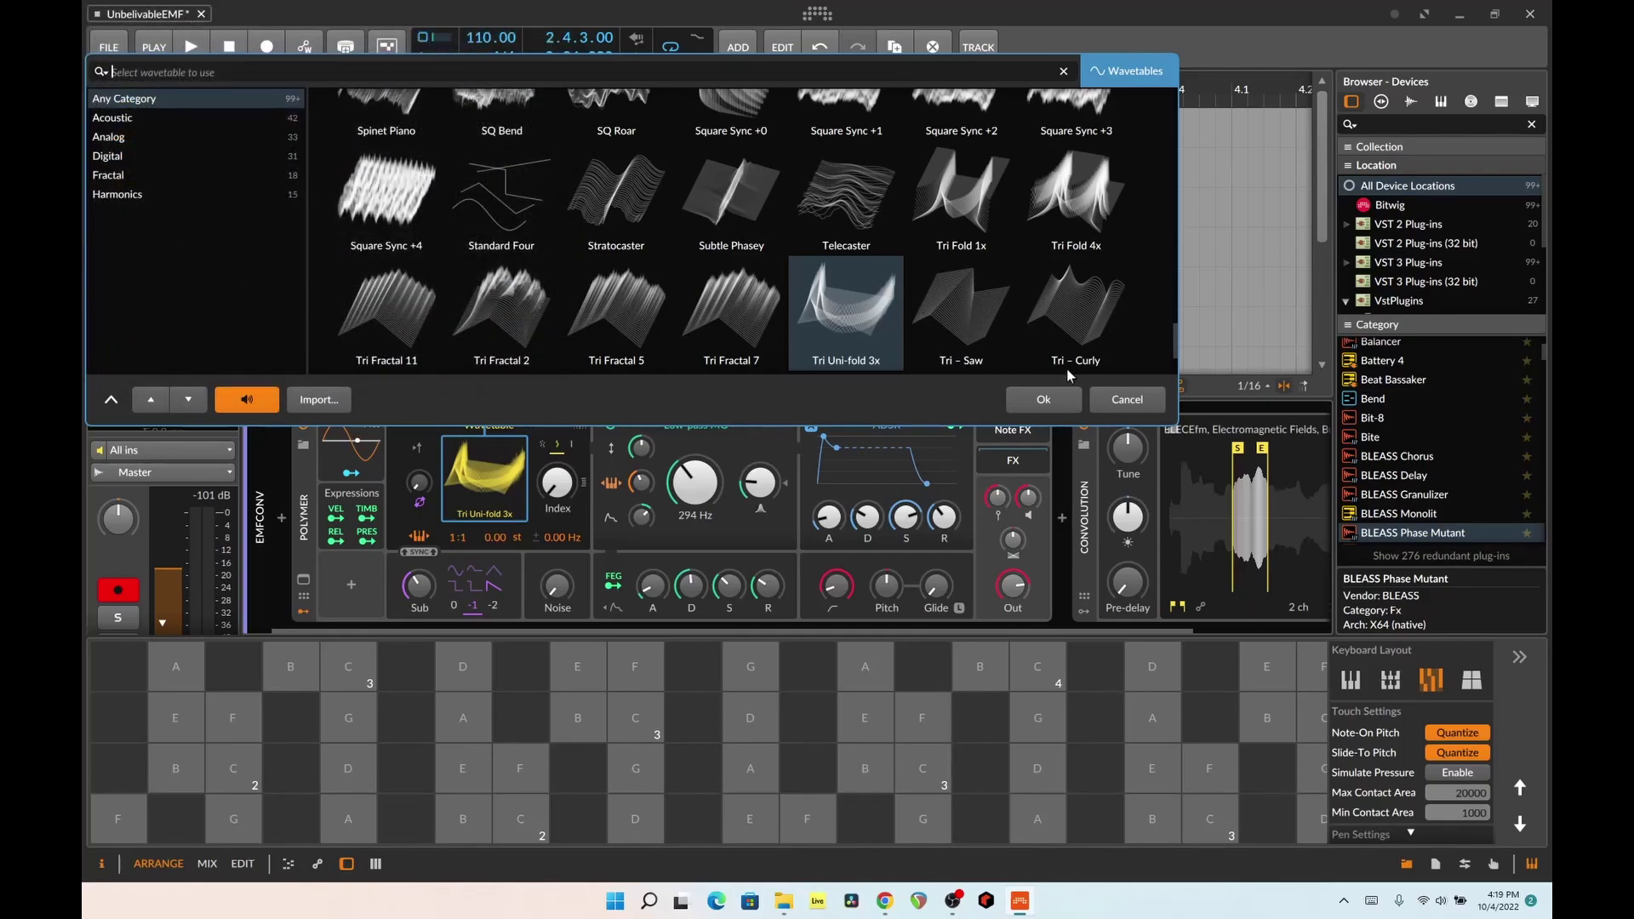
{"action": "scroll", "coordinate": [1077, 326], "scroll_direction": "up", "scroll_amount": 15}
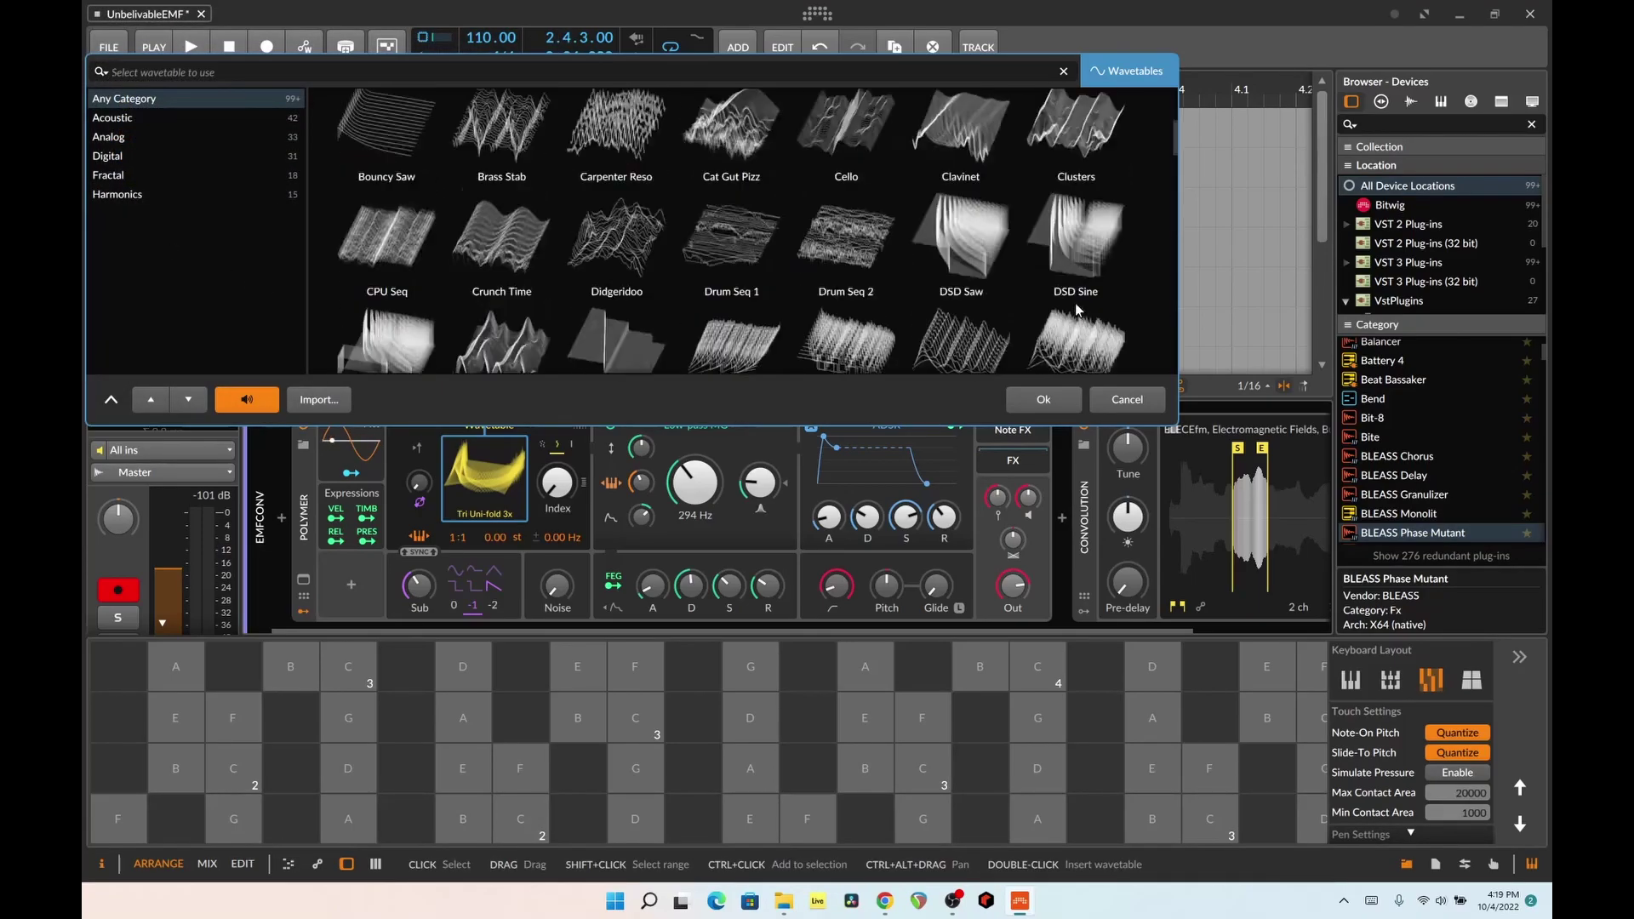
{"action": "left_click", "coordinate": [1174, 428]}
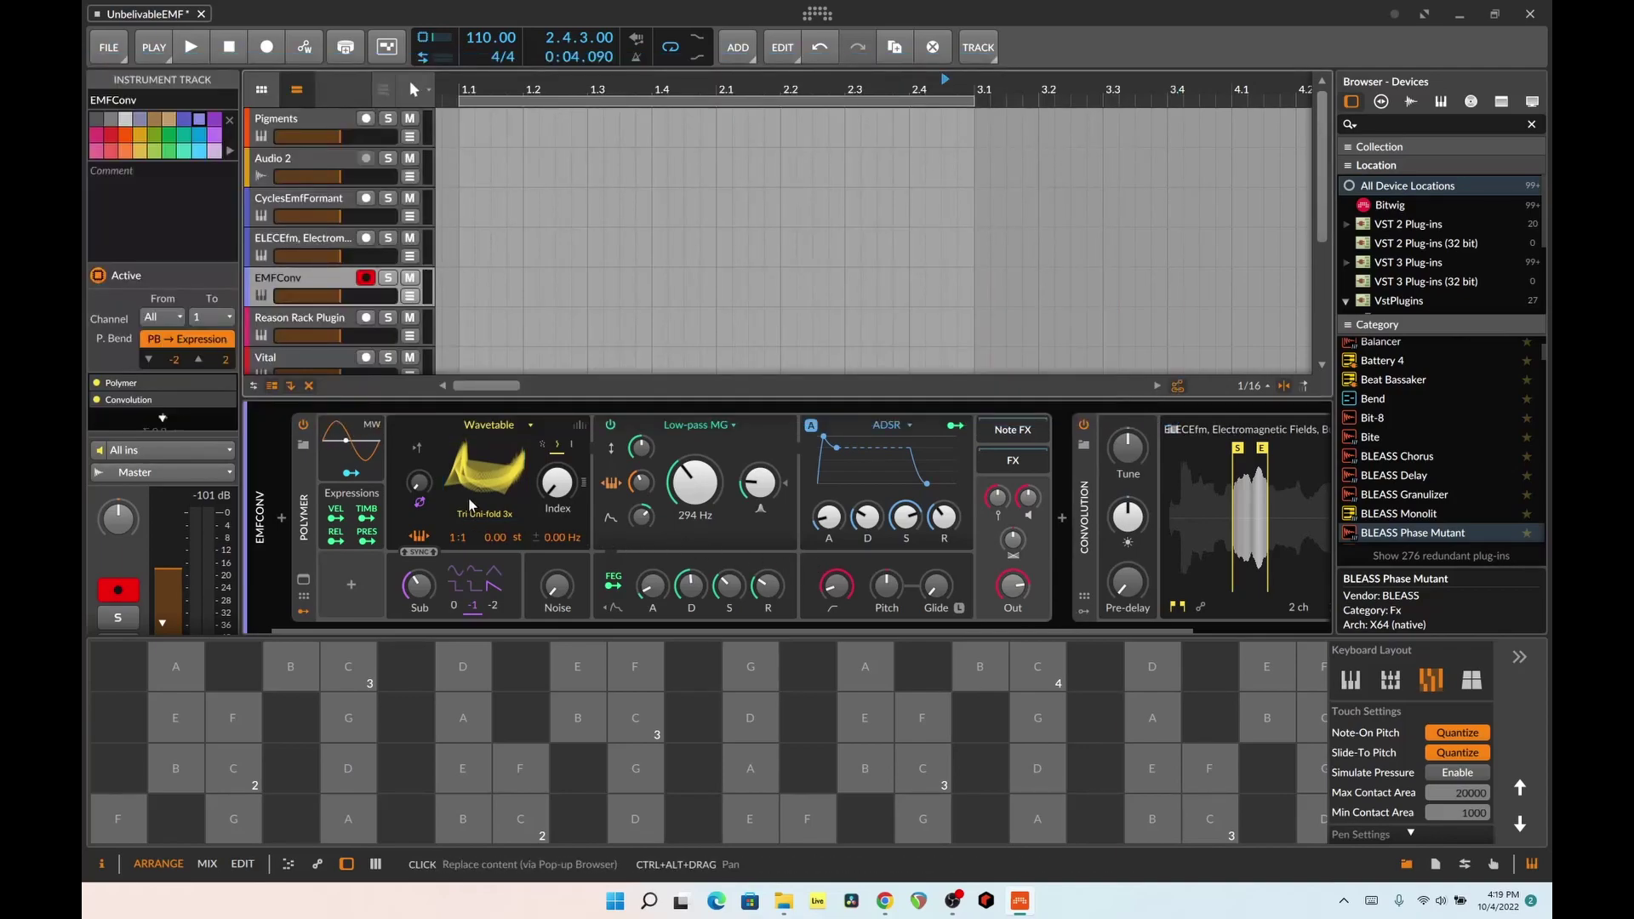
- View the ELECTROMAGNETIC impulses available to the Convolution device and close the impulse browser without changing the selection
{"action": "left_click_drag", "start_coordinate": [1020, 630], "coordinate": [1278, 656]}
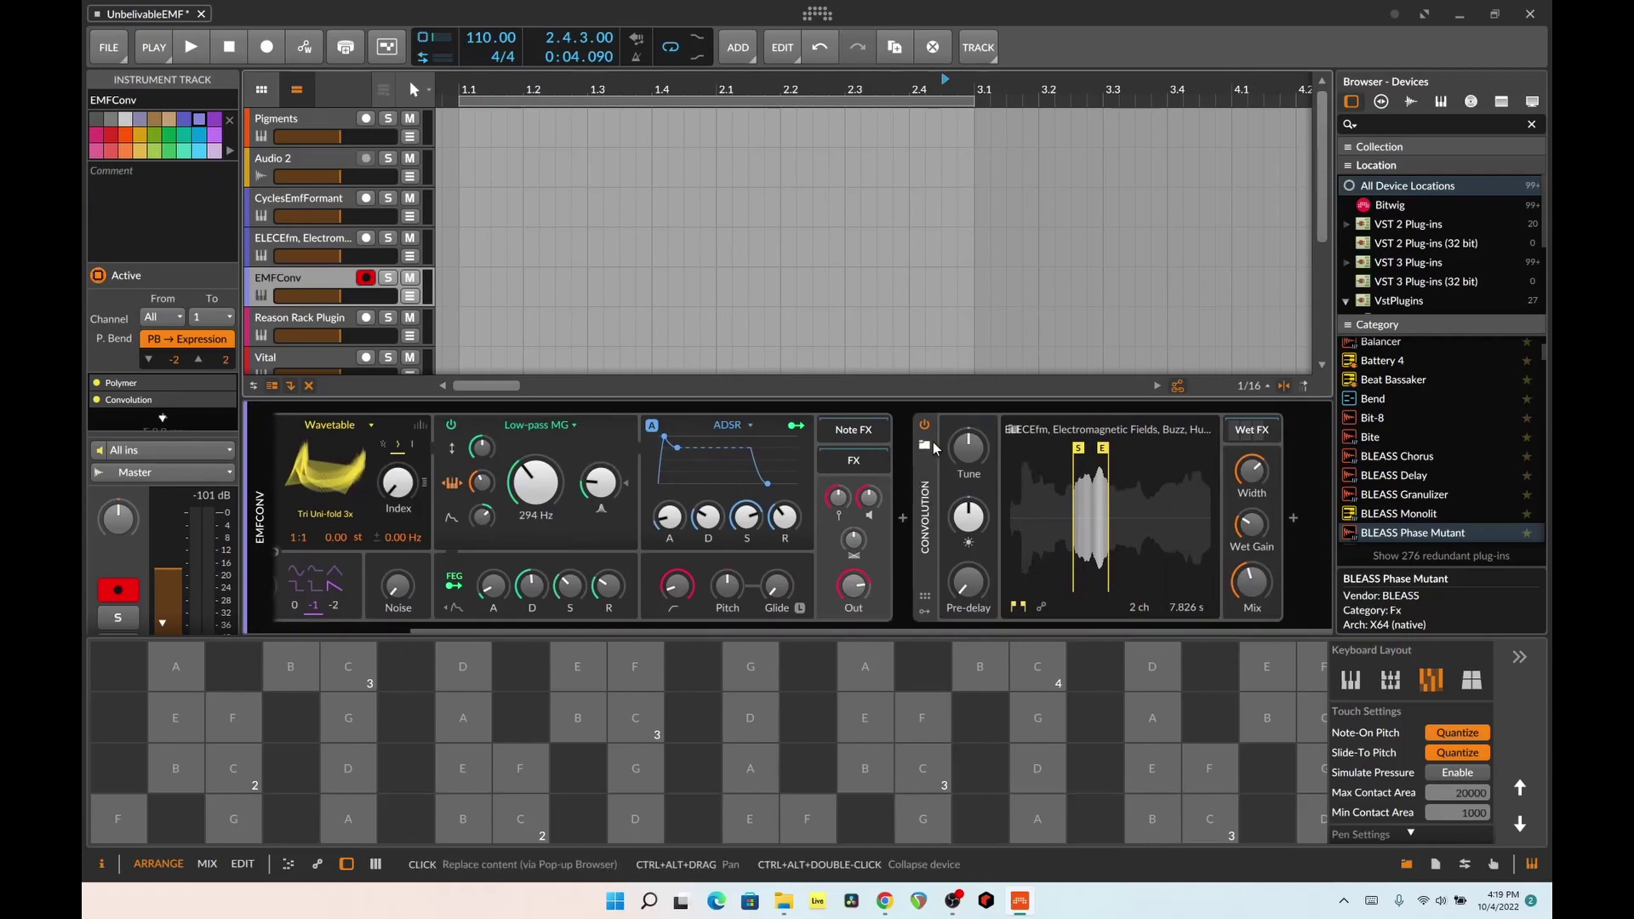
{"action": "left_click", "coordinate": [1014, 432]}
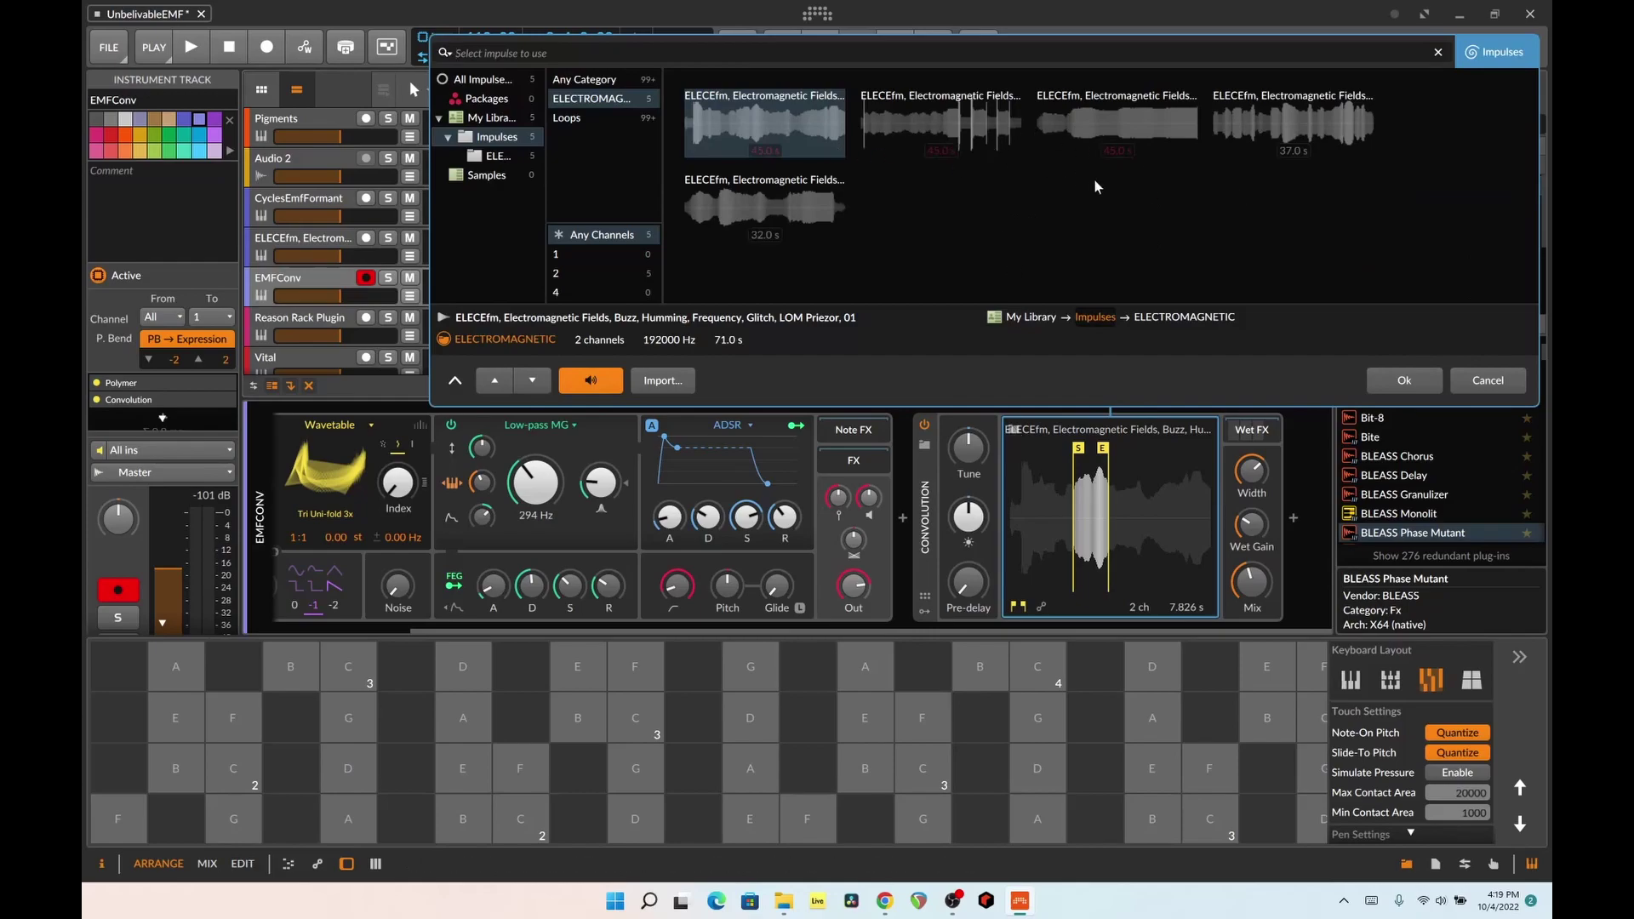
{"action": "left_click", "coordinate": [1470, 379]}
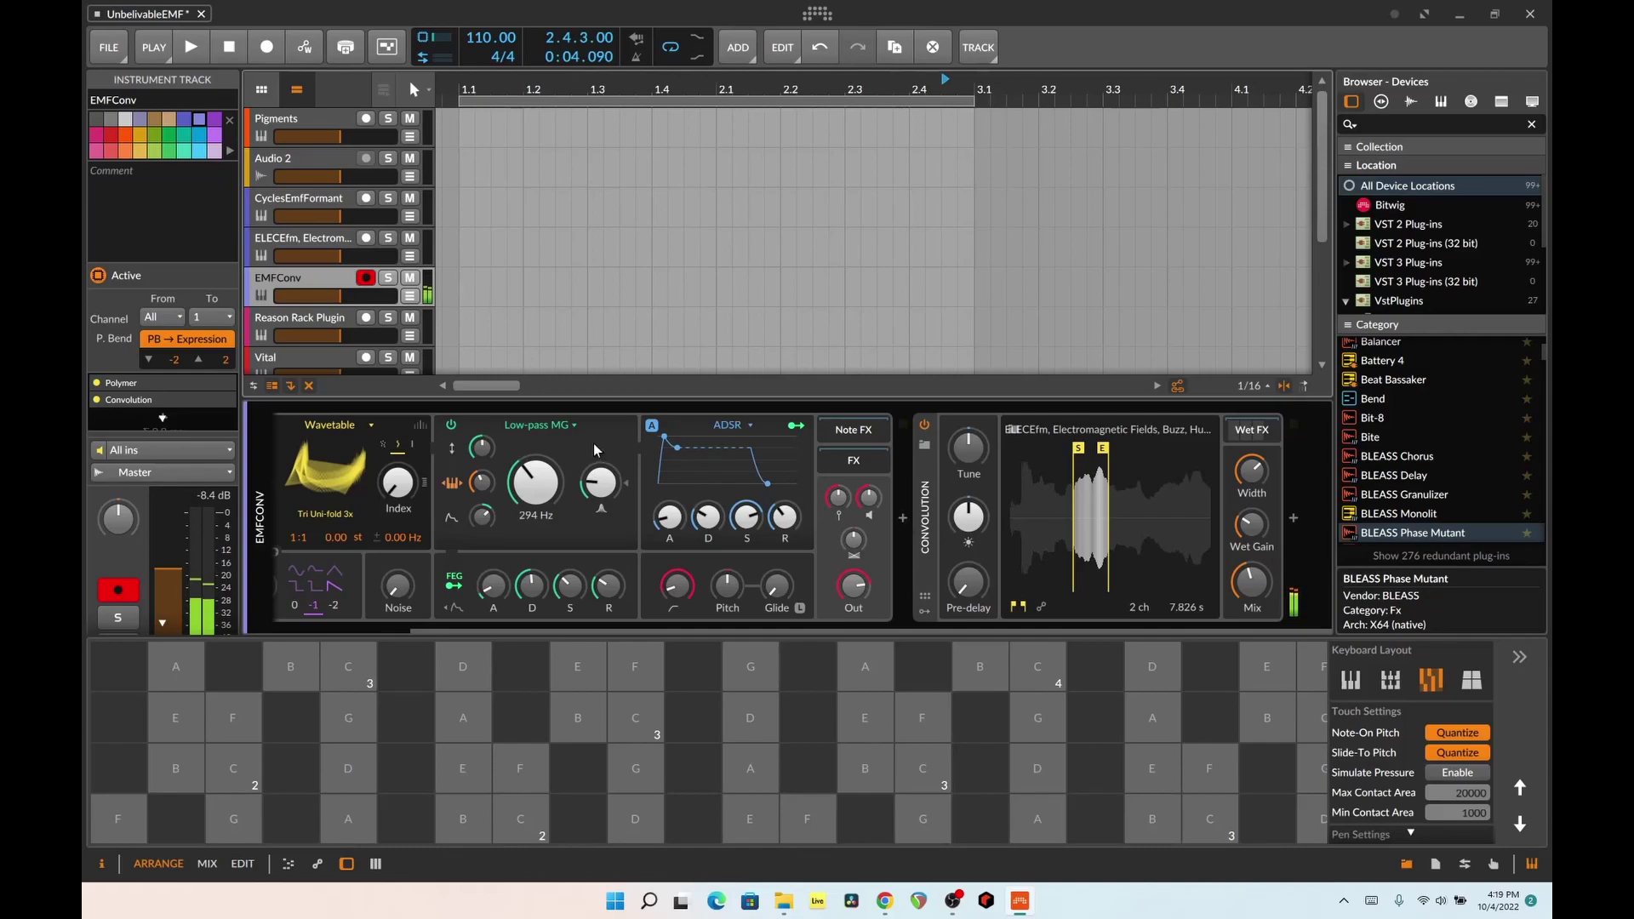
- Switch the Polymer oscillator on the EMFConv track from Wavetable to Sawtooth and play a note
{"action": "left_click_drag", "start_coordinate": [635, 631], "coordinate": [497, 561]}
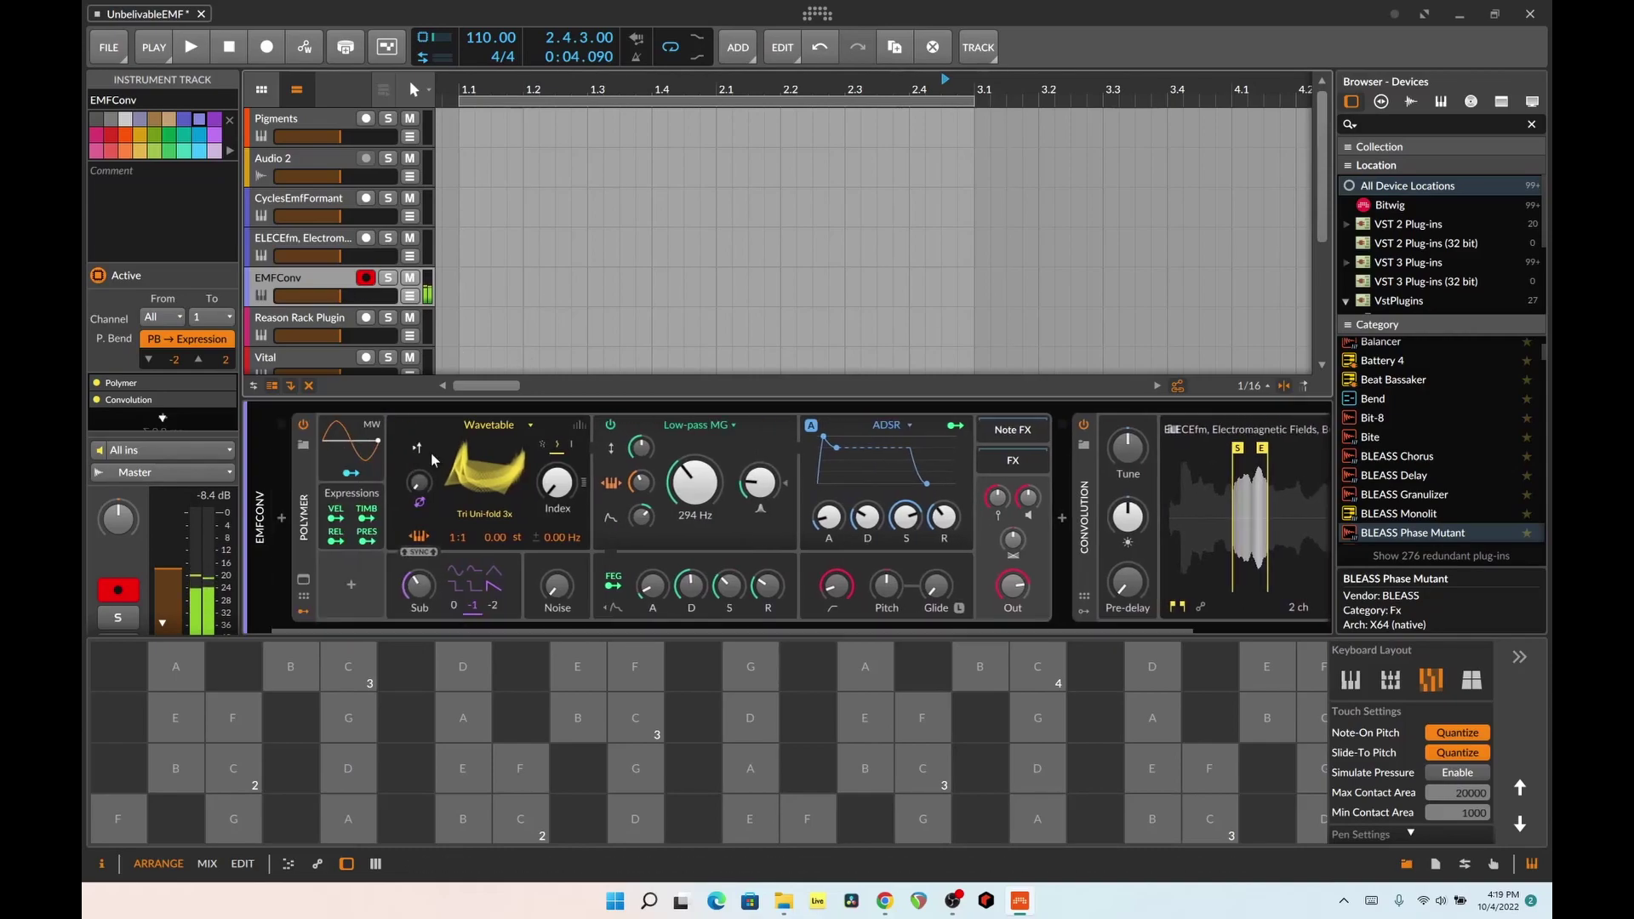
{"action": "left_click", "coordinate": [487, 427]}
{"action": "left_click", "coordinate": [538, 492]}
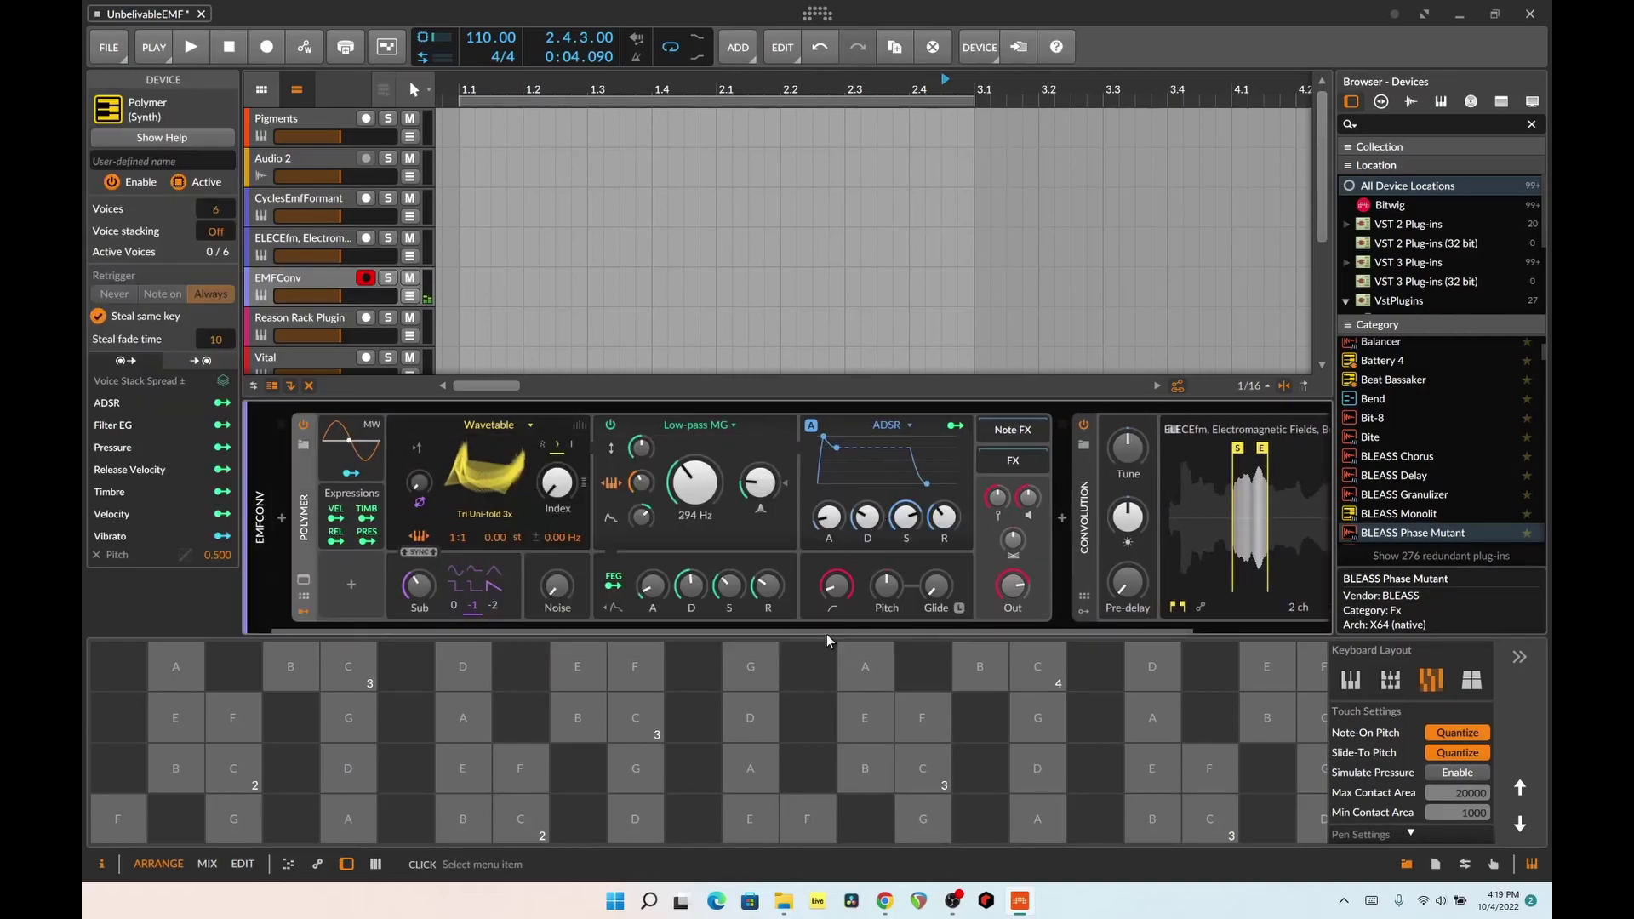
{"action": "left_click", "coordinate": [750, 818]}
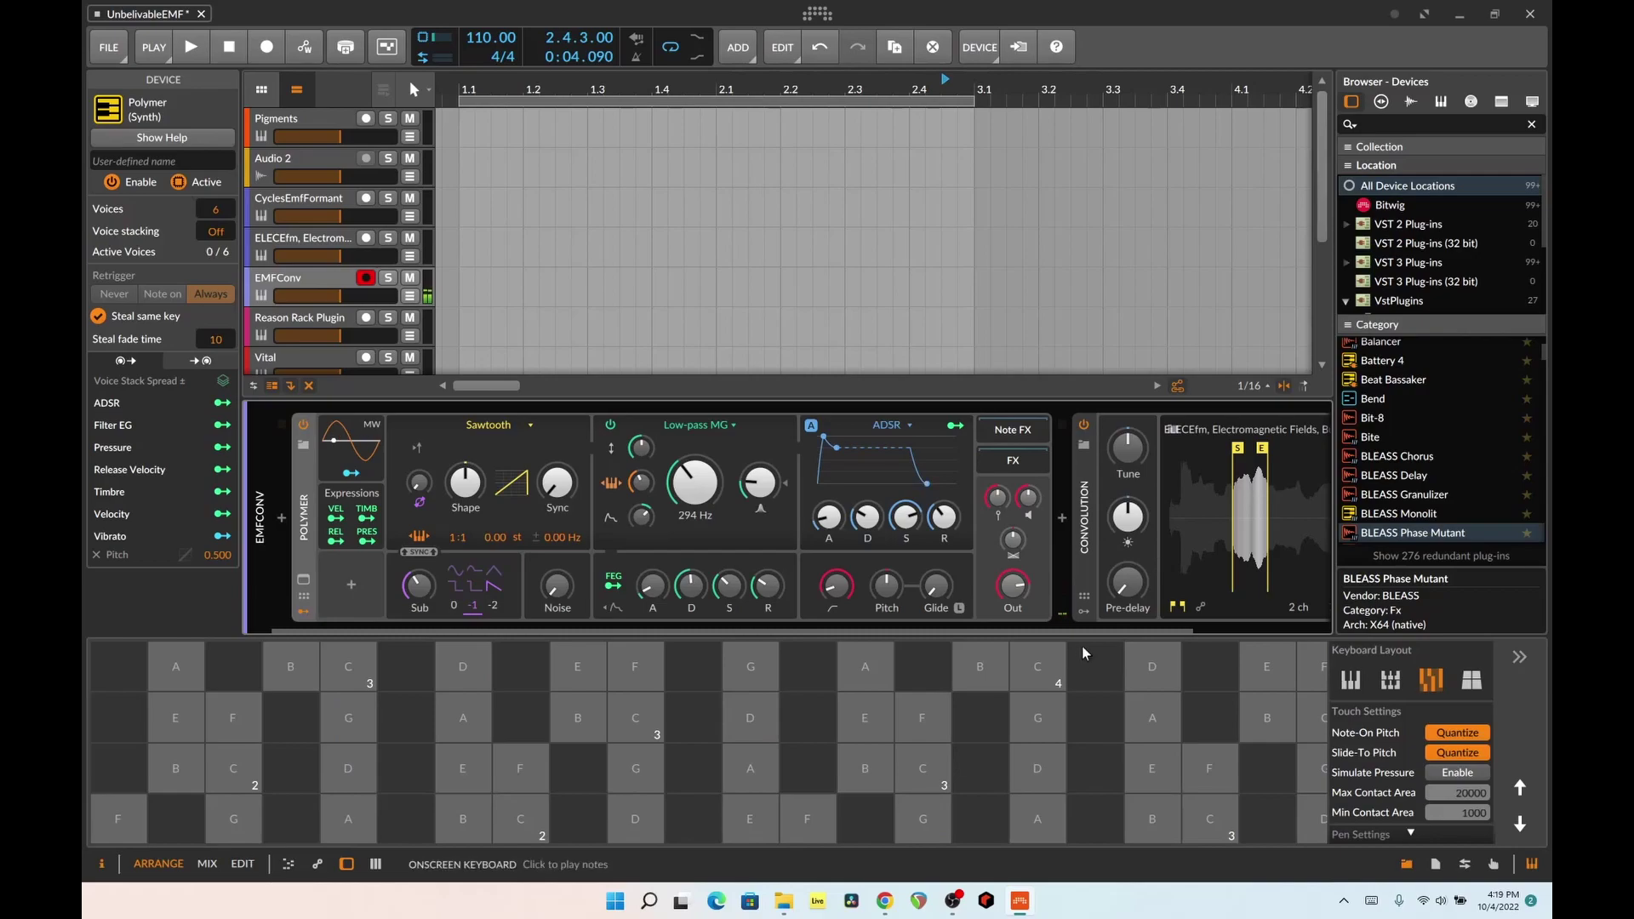
- Move the Convolution impulse's start and end markers to a 4.891 s range near the beginning of the sample
{"action": "left_click_drag", "start_coordinate": [1084, 630], "coordinate": [1296, 633]}
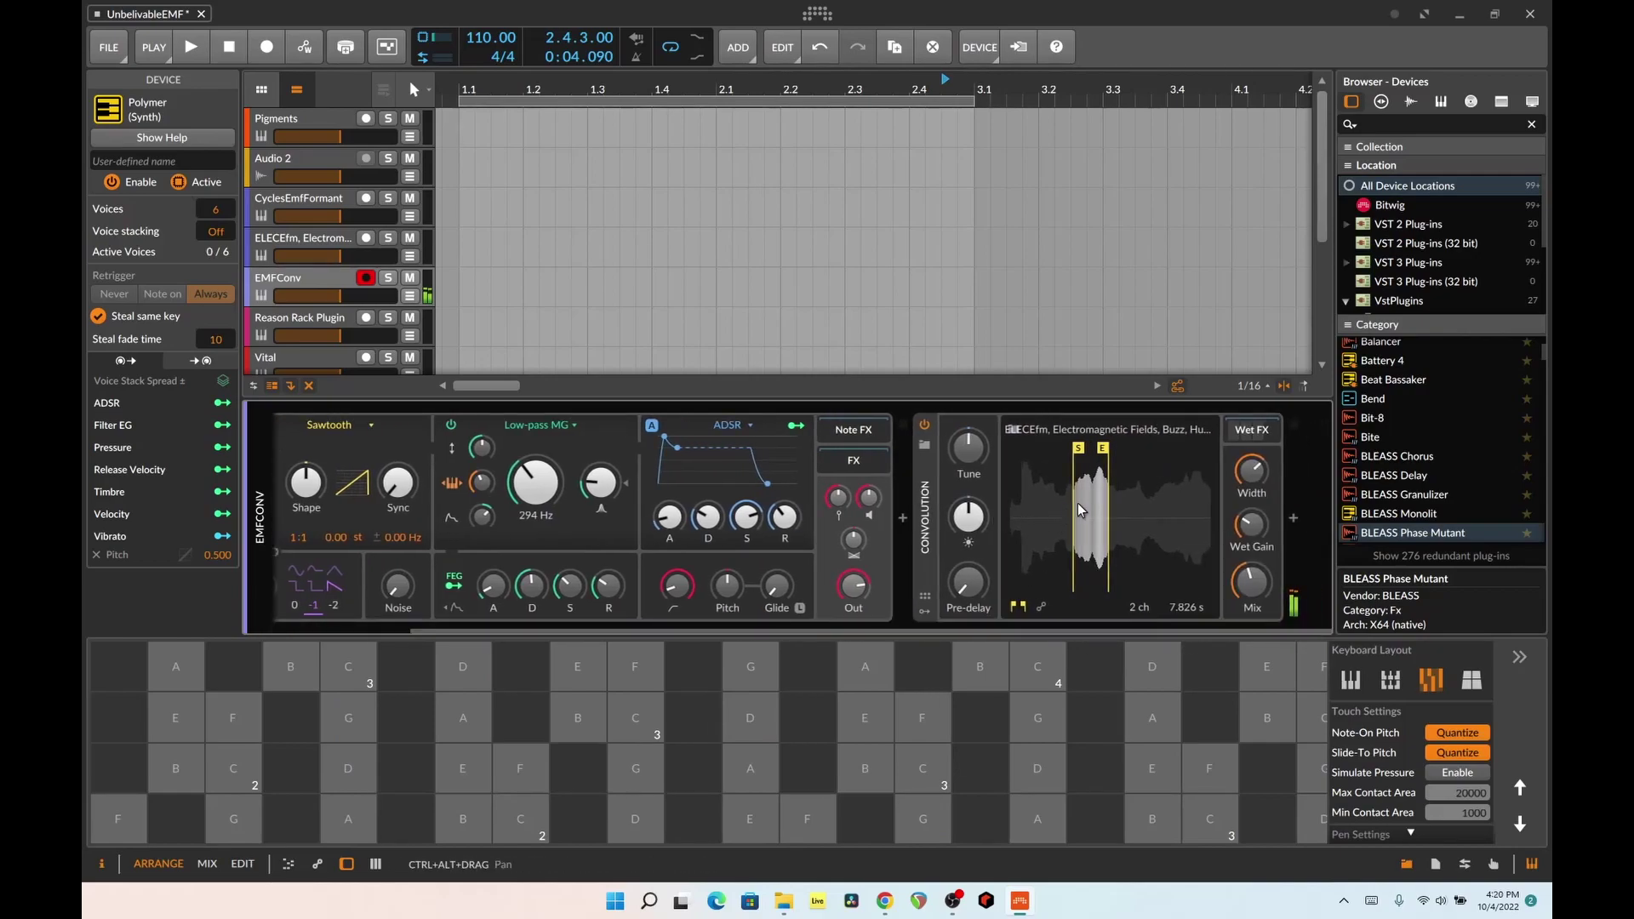
{"action": "mouse_move", "coordinate": [1105, 458]}
{"action": "left_mouse_down"}
{"action": "mouse_move", "coordinate": [1013, 452]}
{"action": "mouse_move", "coordinate": [1040, 450]}
{"action": "left_mouse_up"}
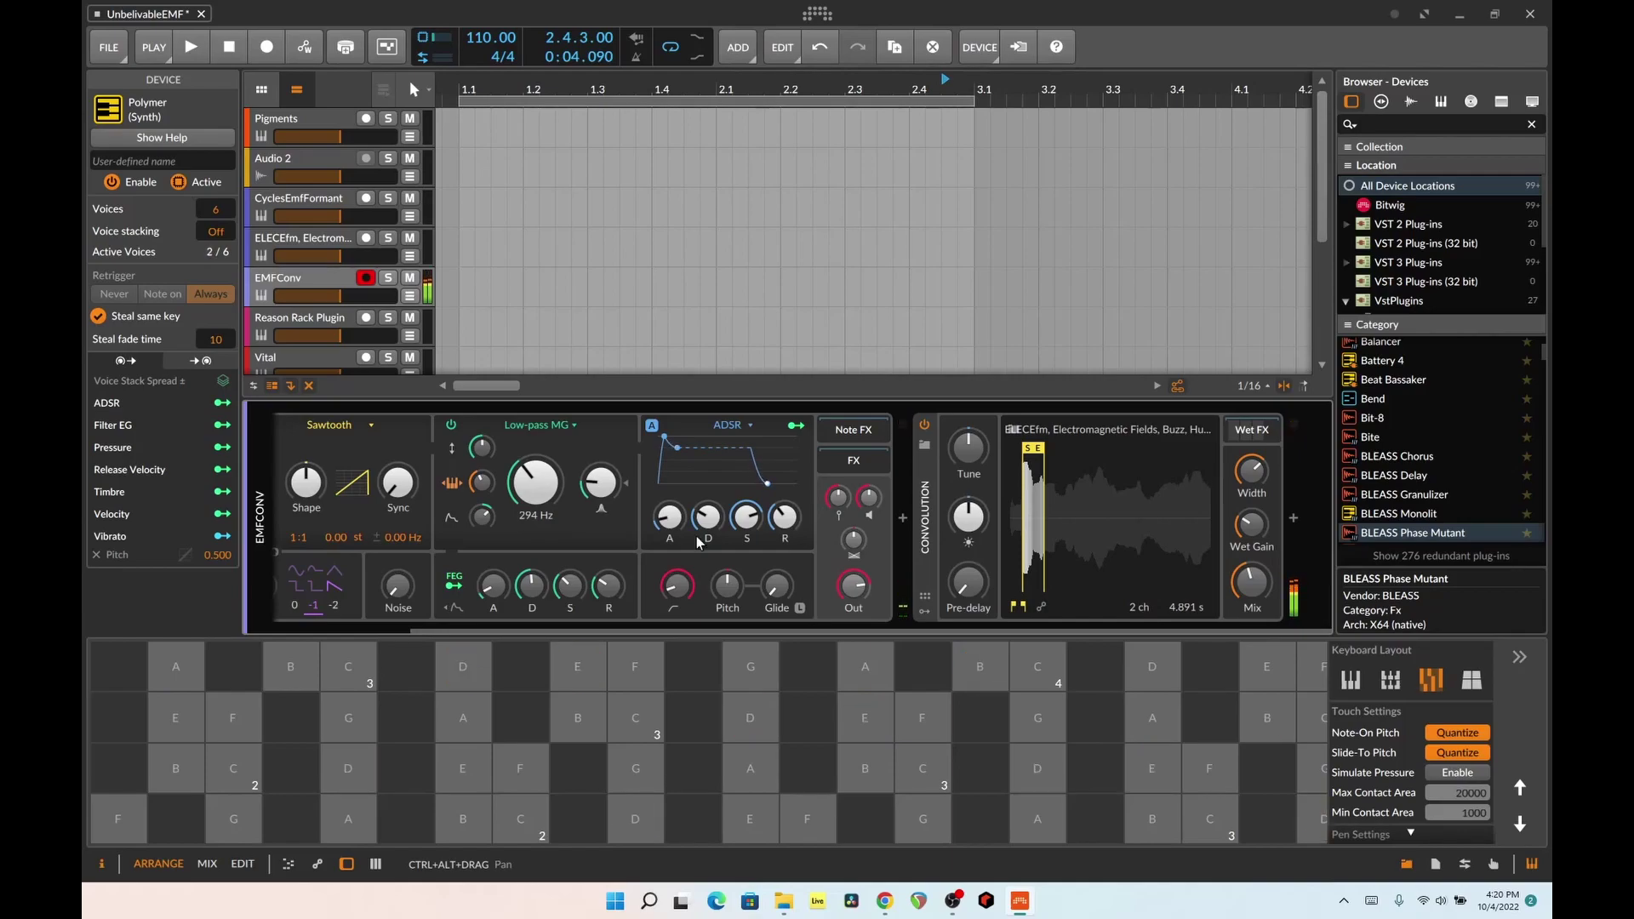
{"action": "left_click_drag", "start_coordinate": [545, 621], "coordinate": [408, 606]}
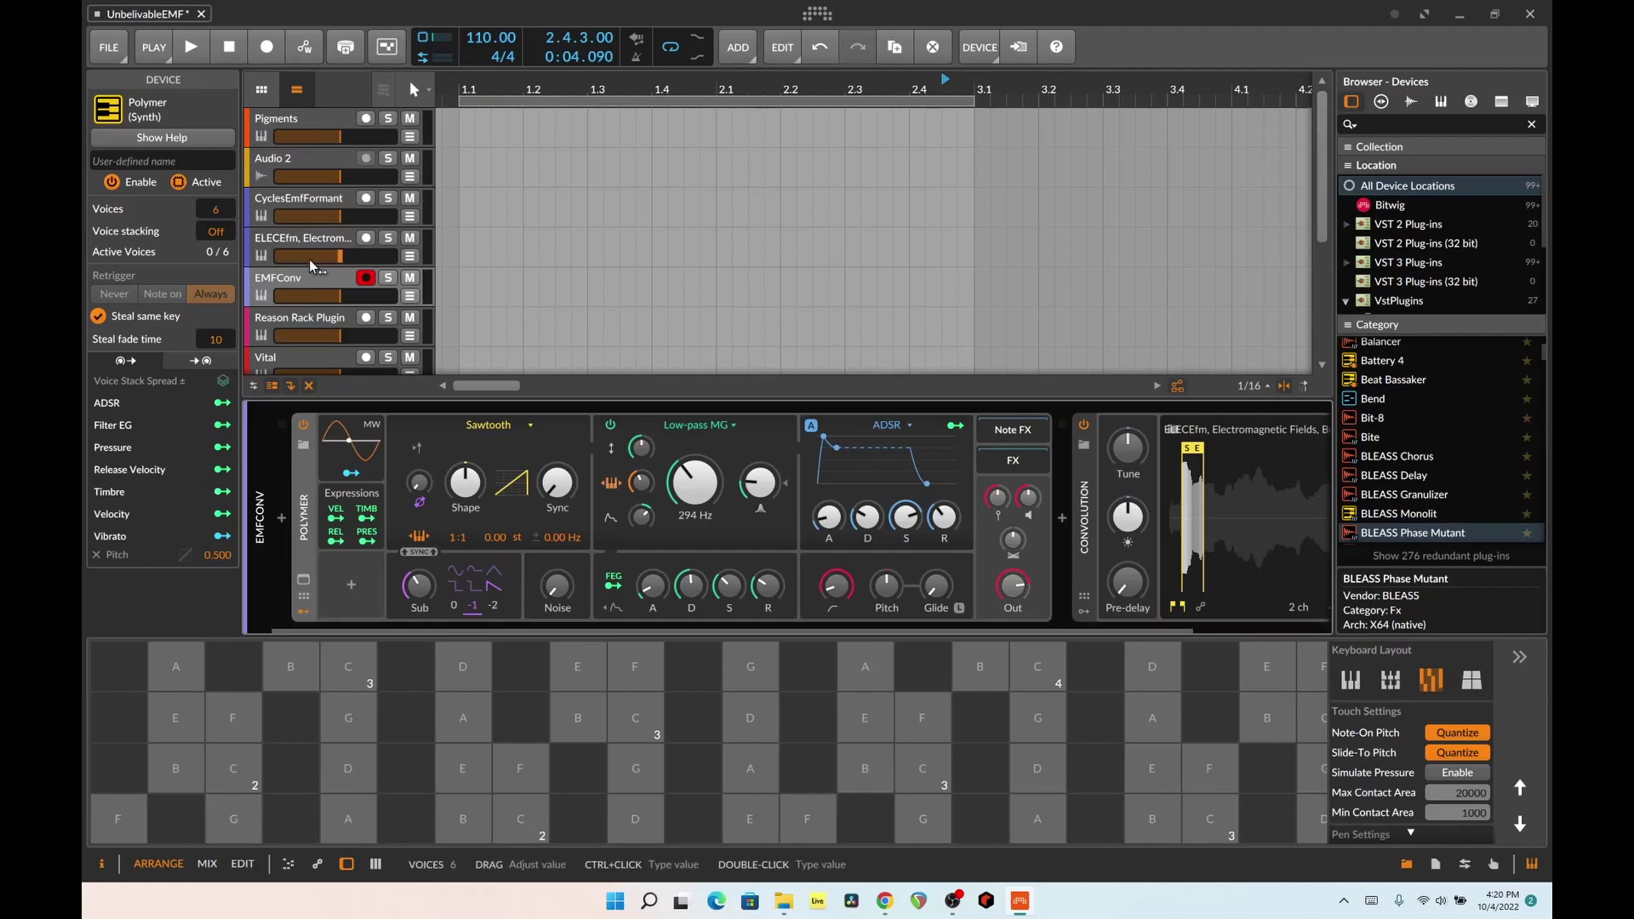
- Open the Reason Rack Plugin track's Grain instrument, move its window clear of the keyboard, and audition it with several notes
{"action": "left_click", "coordinate": [330, 319]}
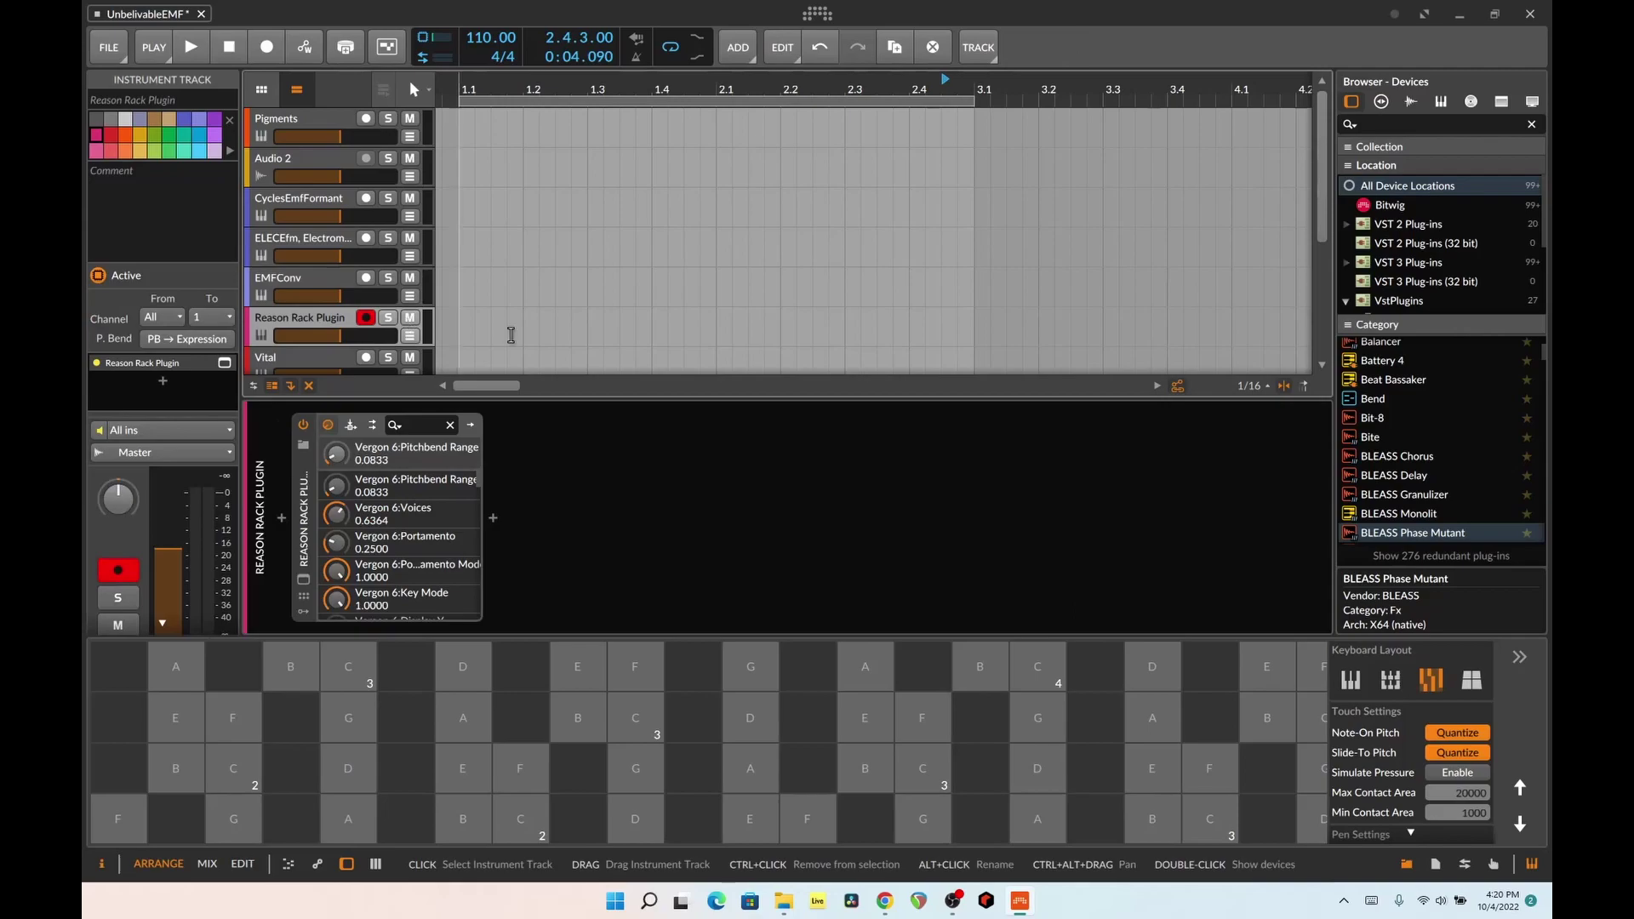
{"action": "left_click", "coordinate": [304, 579]}
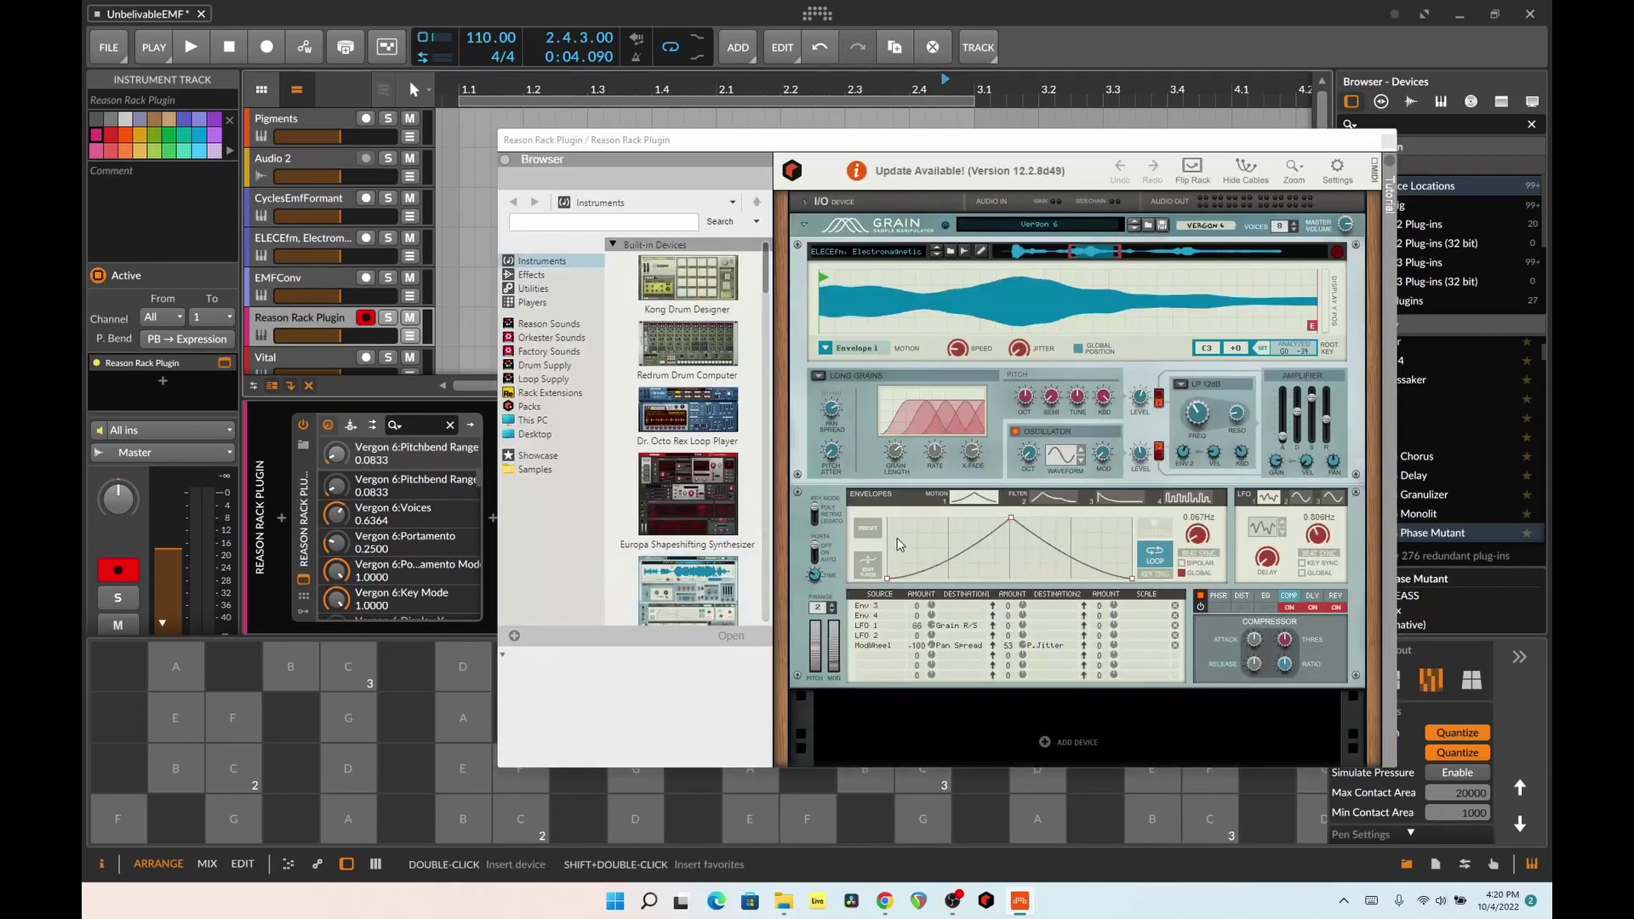
{"action": "left_click", "coordinate": [348, 768]}
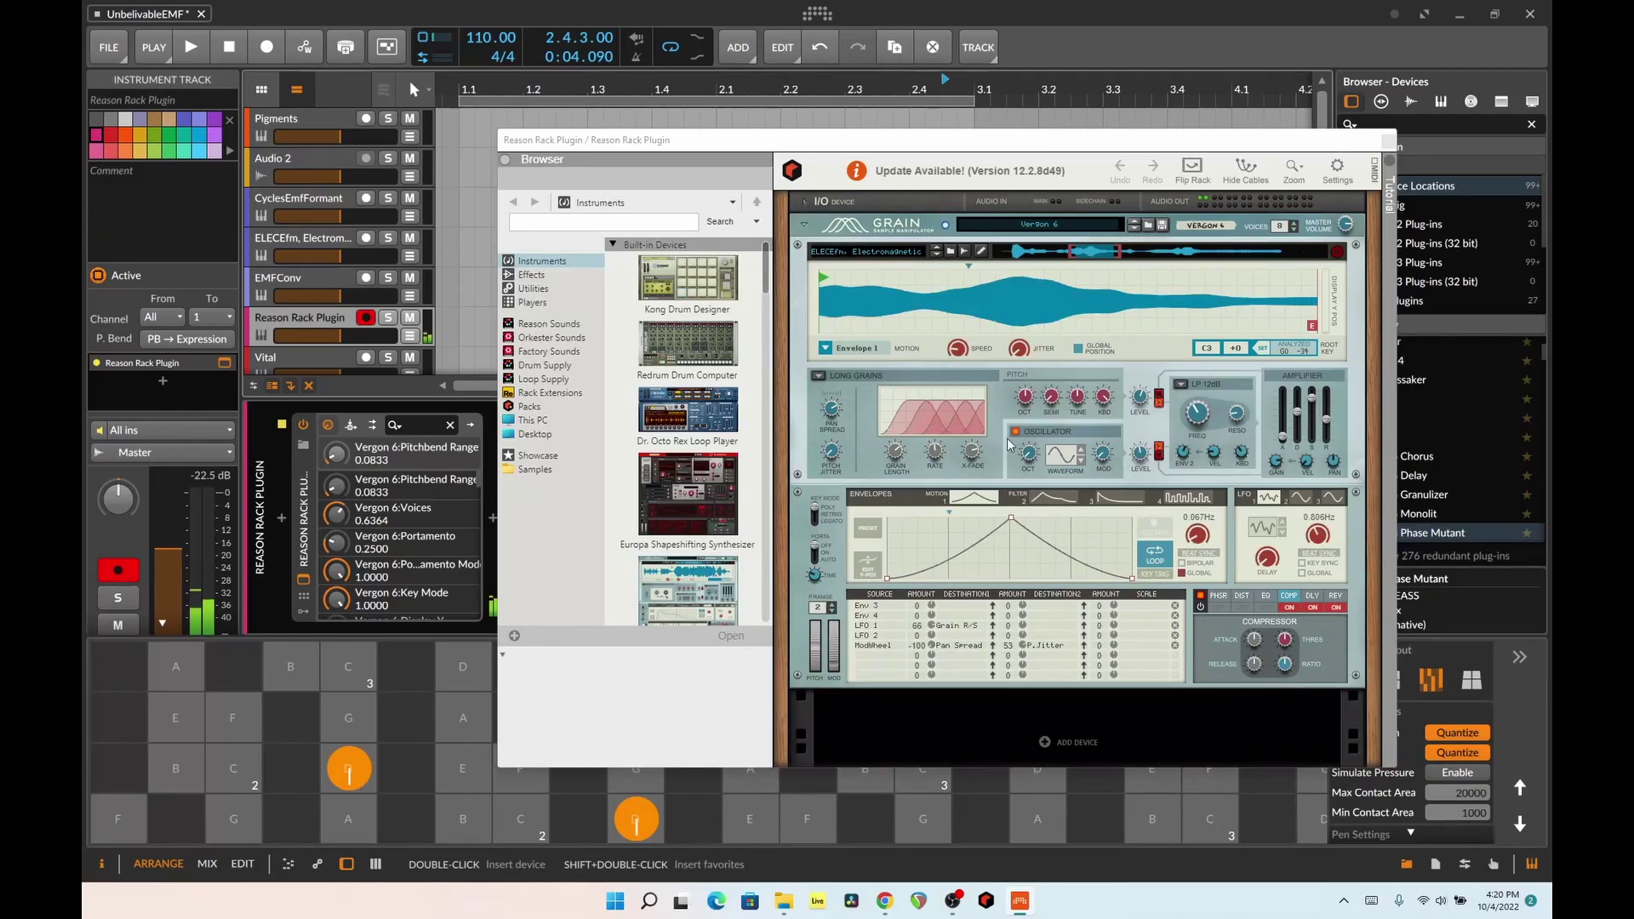
{"action": "left_click_drag", "start_coordinate": [1074, 140], "coordinate": [769, 86]}
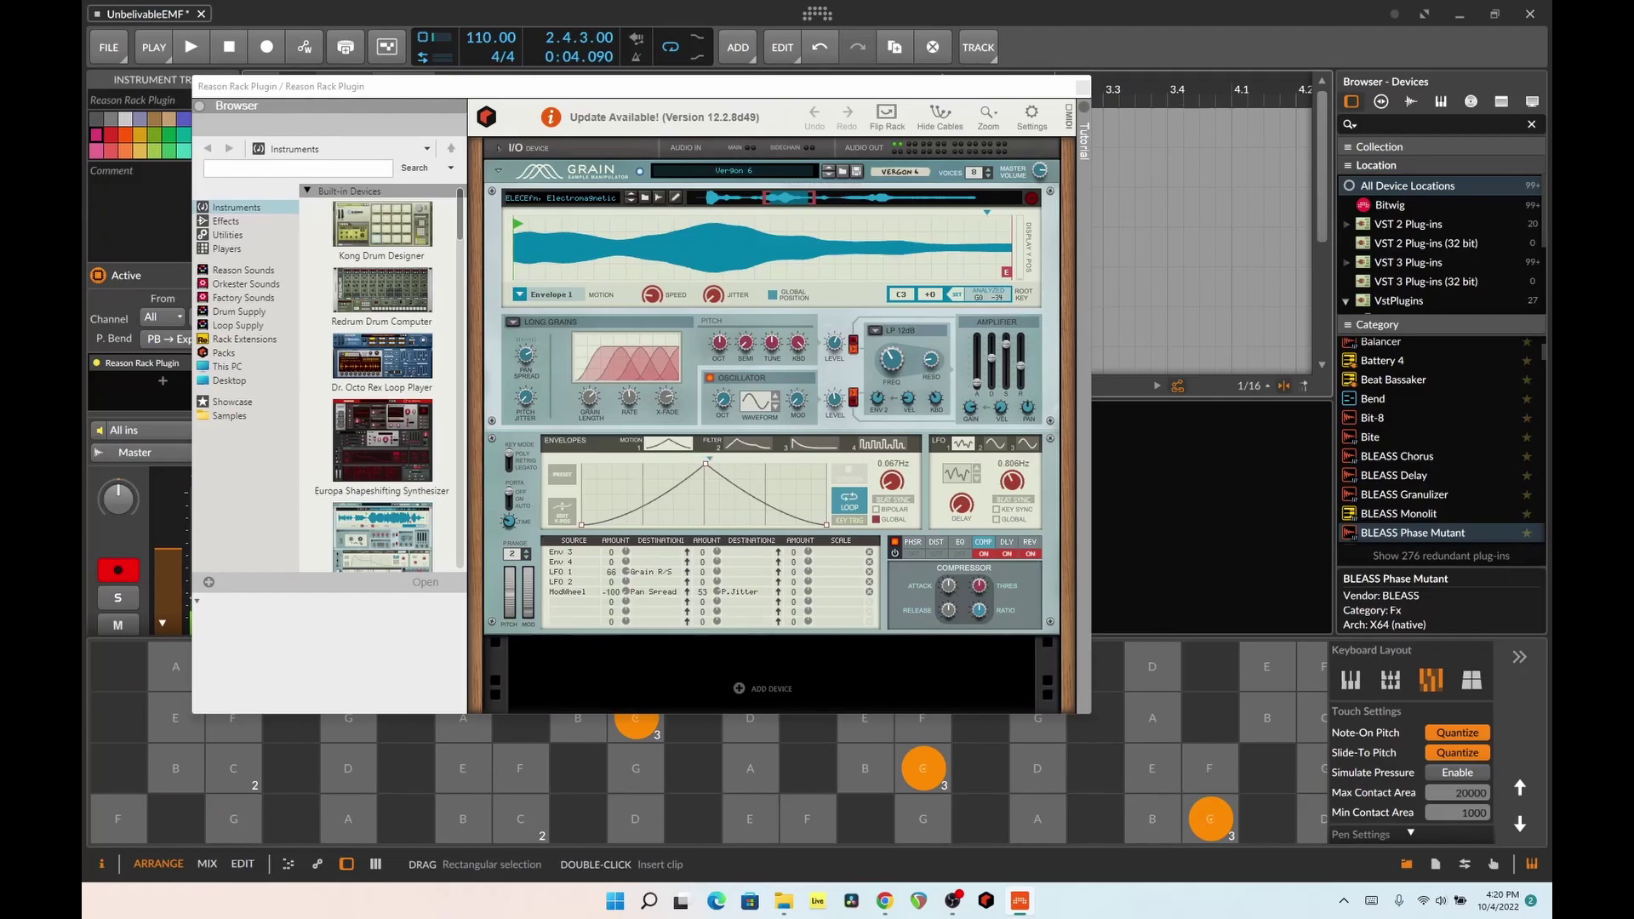
{"action": "left_click", "coordinate": [1268, 717]}
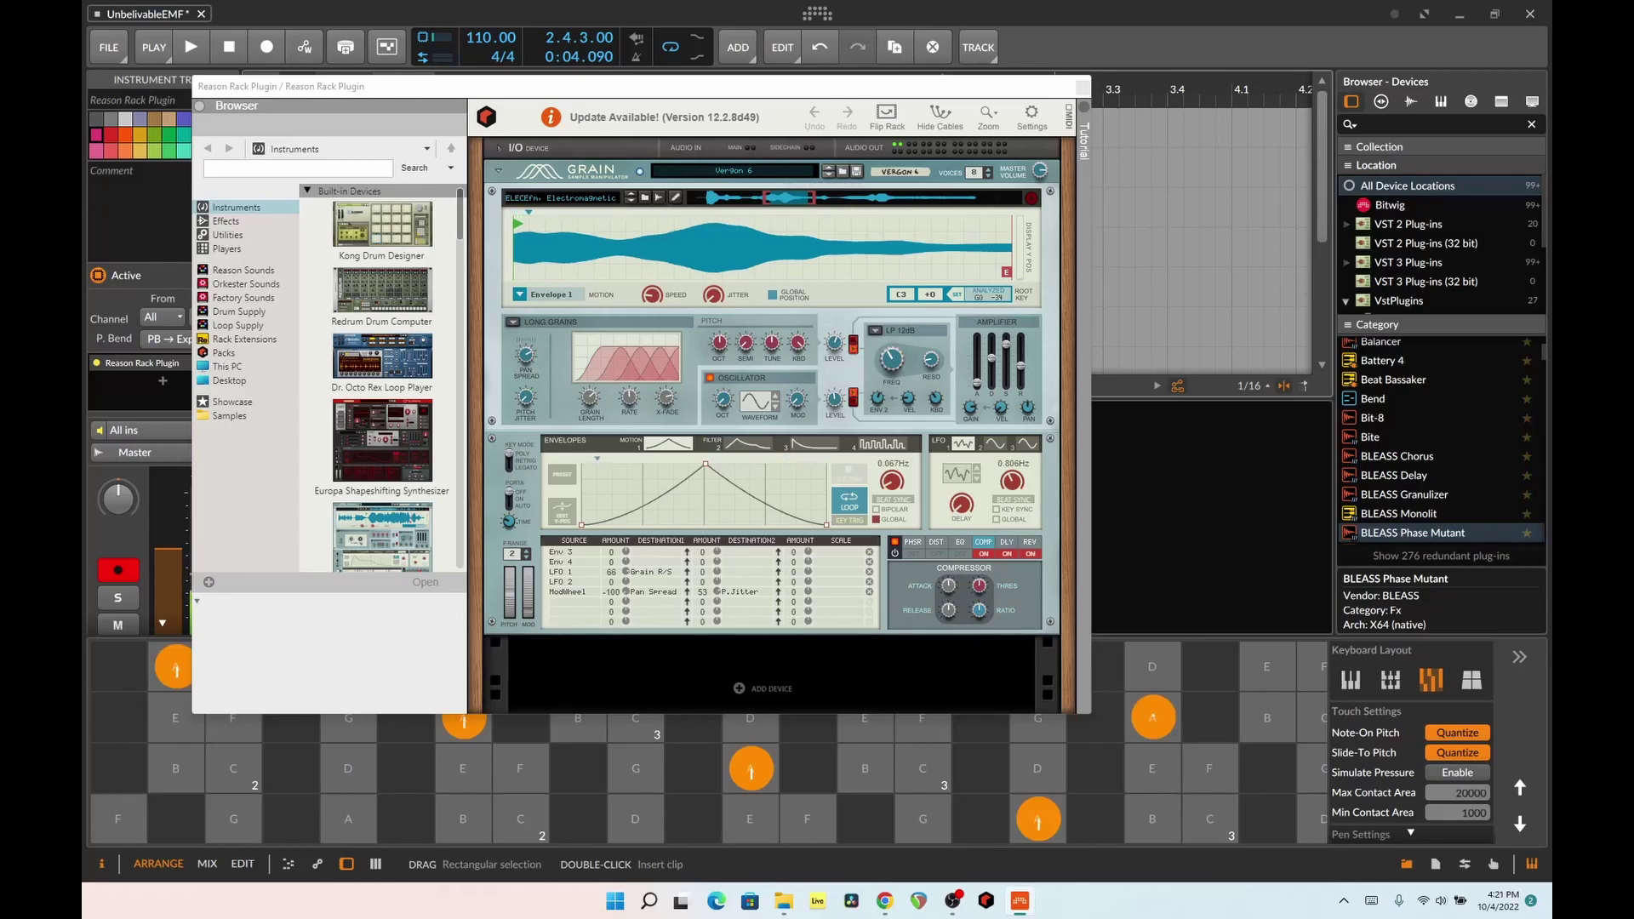
{"action": "left_click", "coordinate": [1267, 666]}
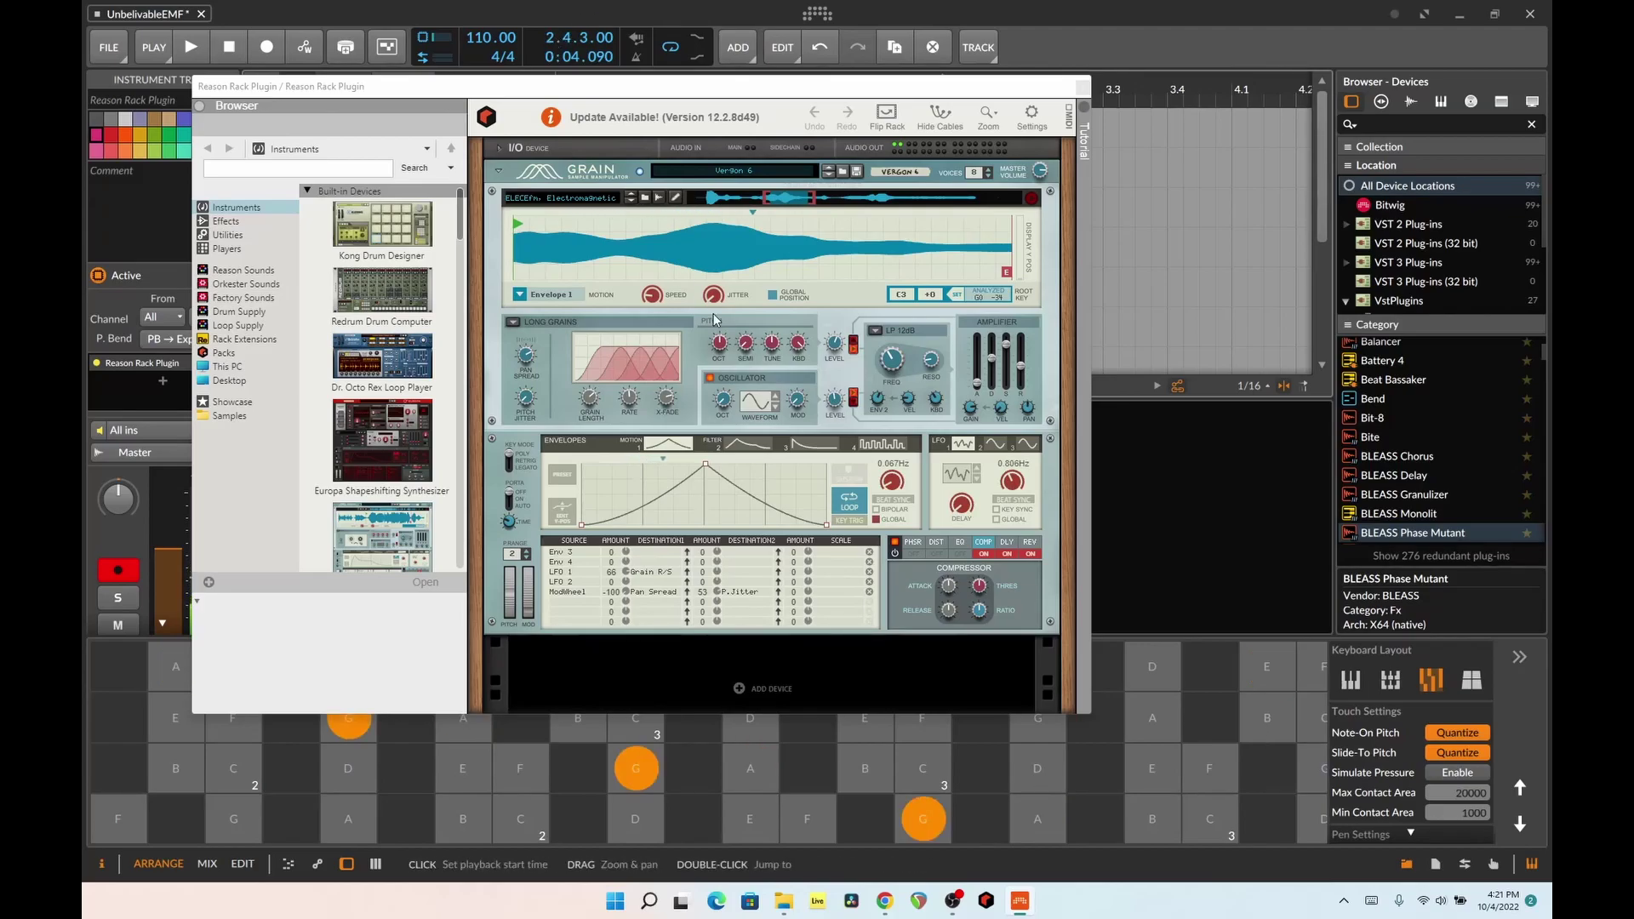
- Check Grain's pitch octave control, shift the sample region to a later part of the recording, and audition it with notes
{"action": "left_click", "coordinate": [730, 343]}
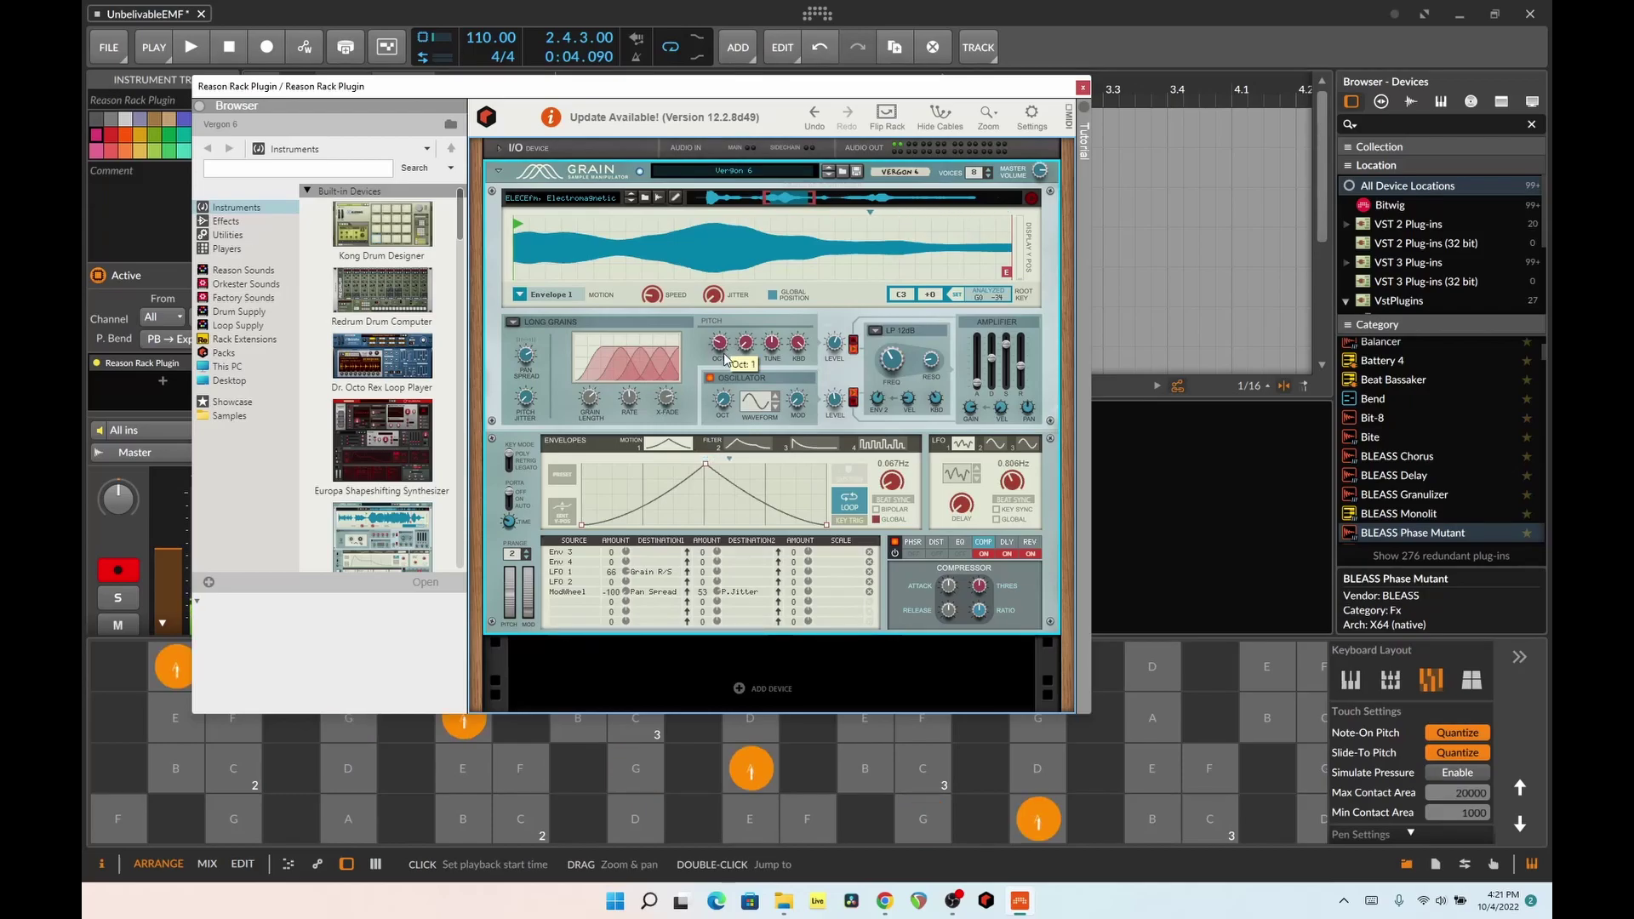
{"action": "left_click_drag", "start_coordinate": [793, 196], "coordinate": [882, 212]}
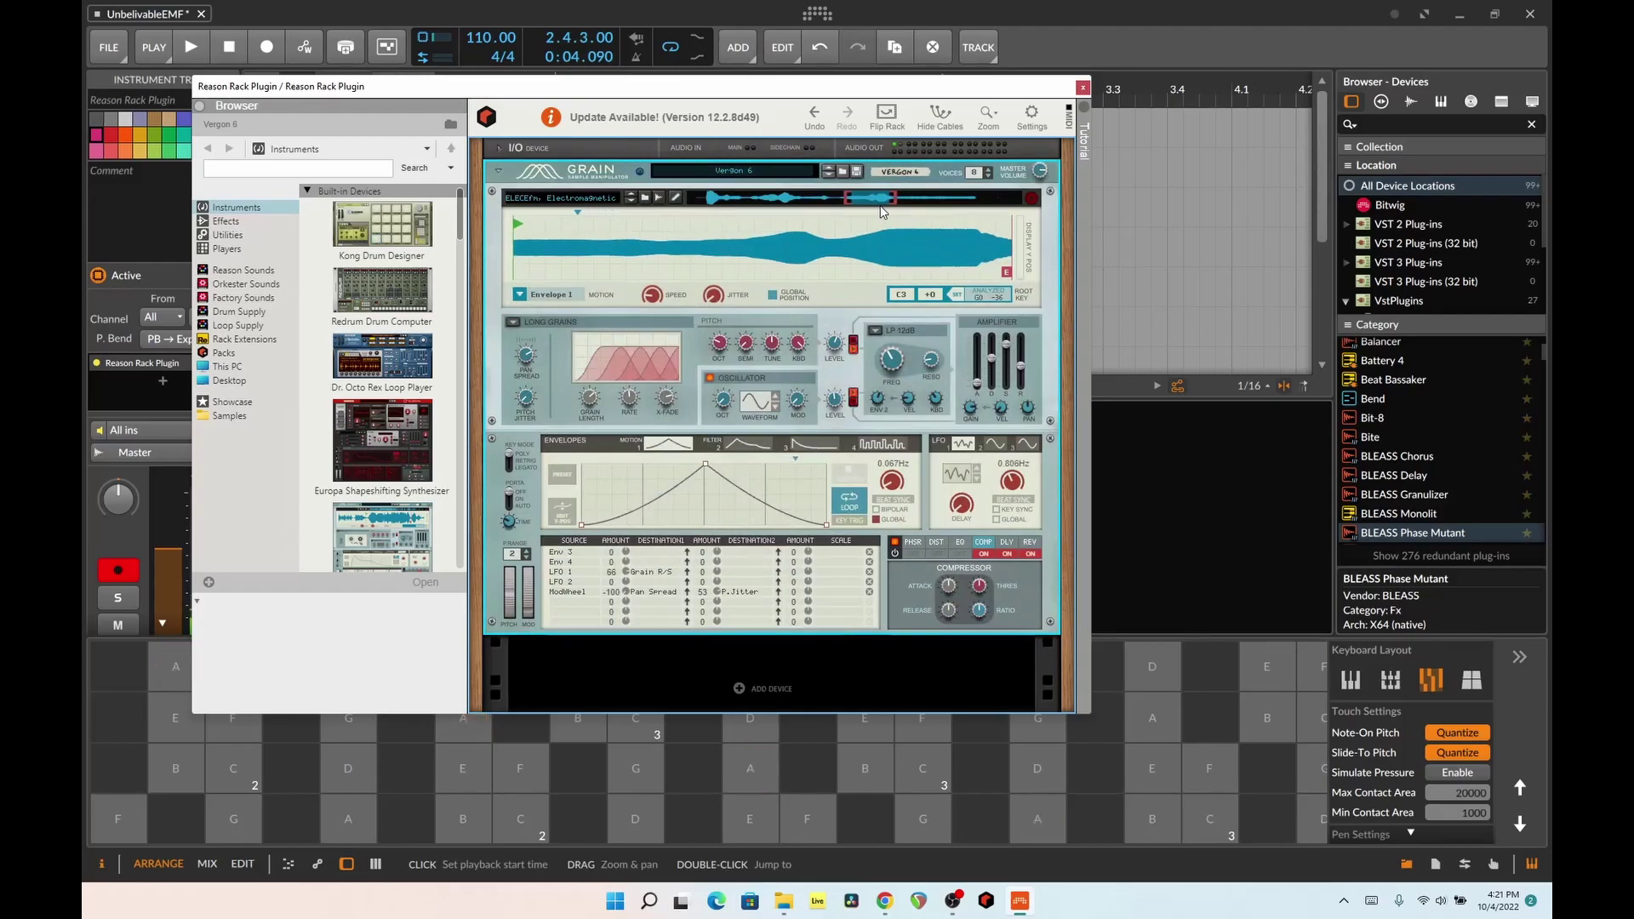
{"action": "left_click", "coordinate": [636, 768]}
{"action": "left_click", "coordinate": [1268, 718]}
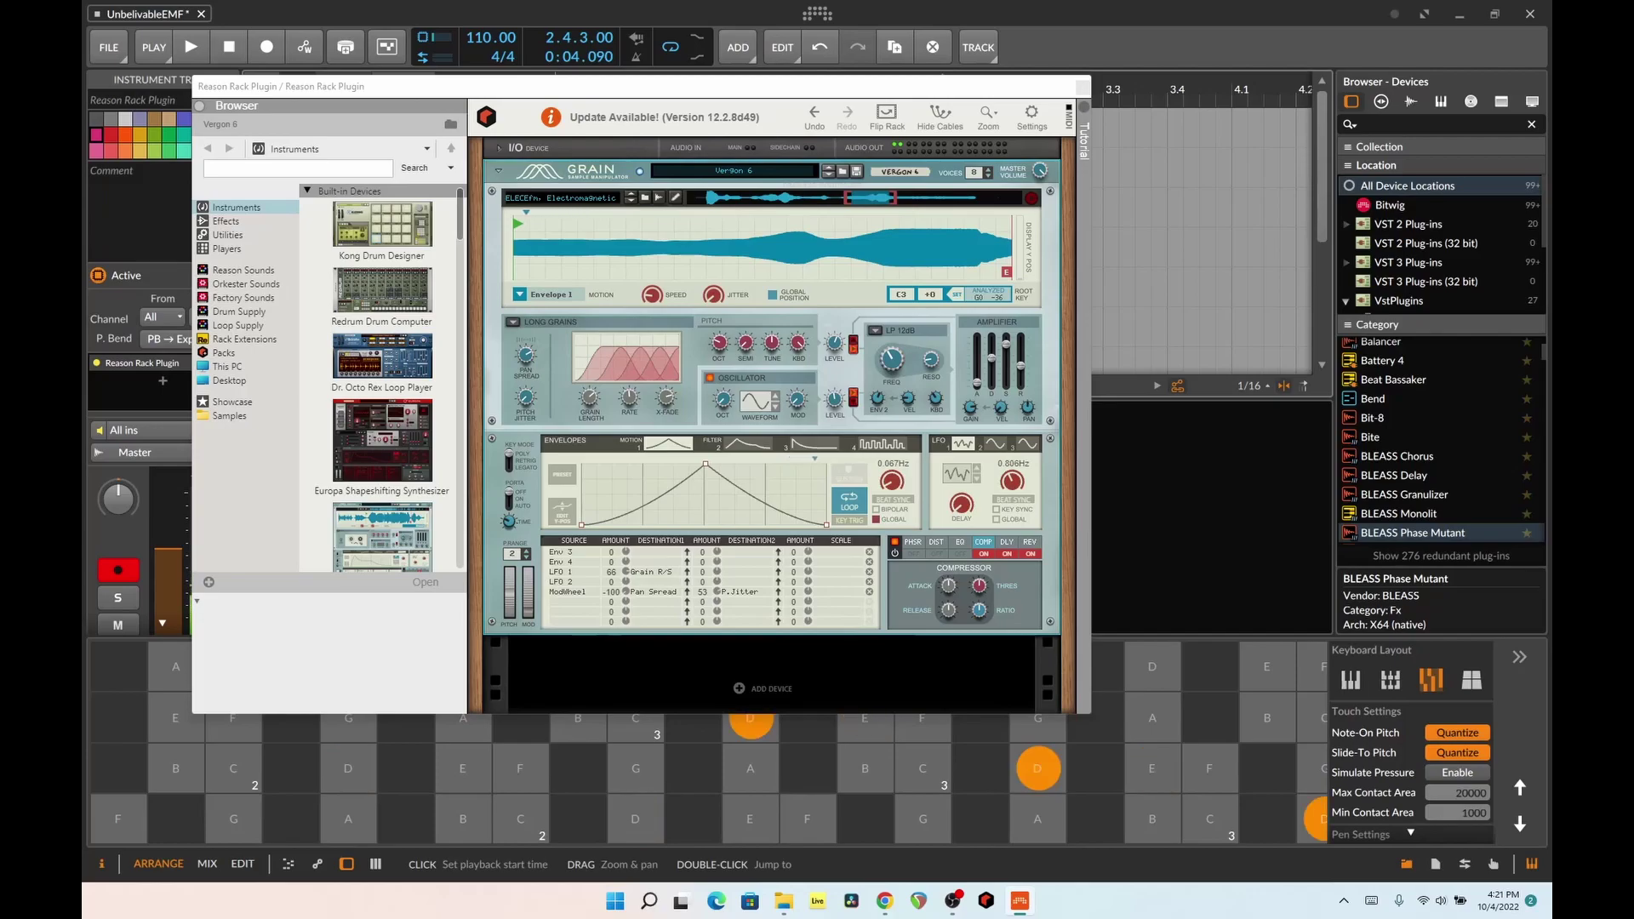
- Close the Grain window, insert a Saturator after the Reason Rack Plugin, and raise its Drive to about +19.3 dB
{"action": "left_click_drag", "start_coordinate": [948, 81], "coordinate": [867, 7]}
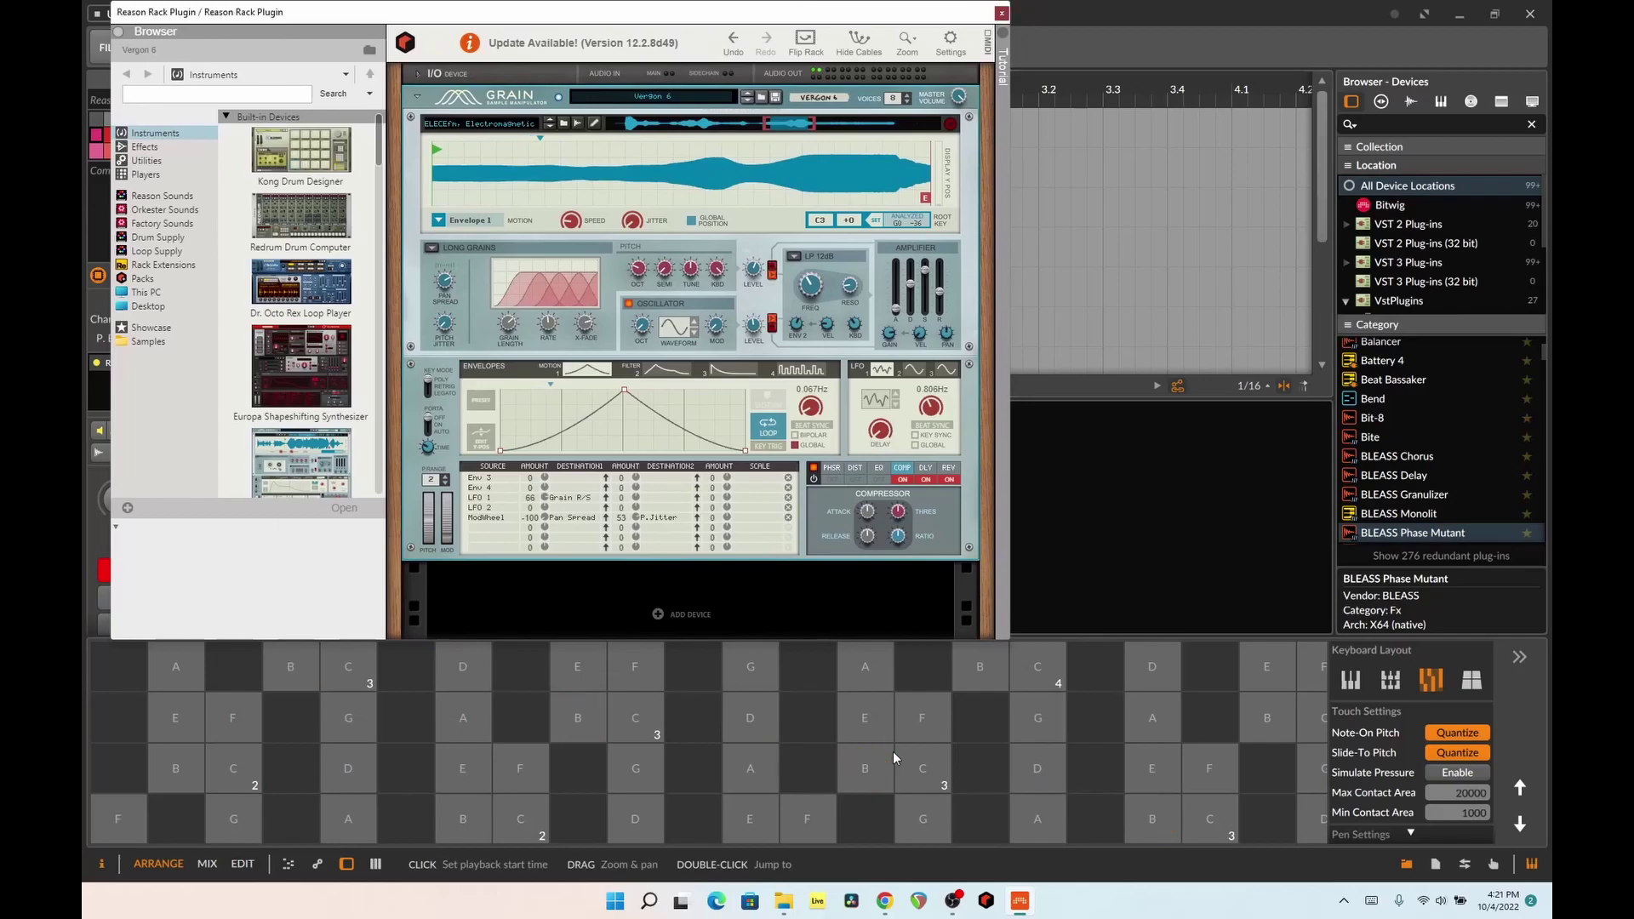
{"action": "left_click", "coordinate": [1001, 13]}
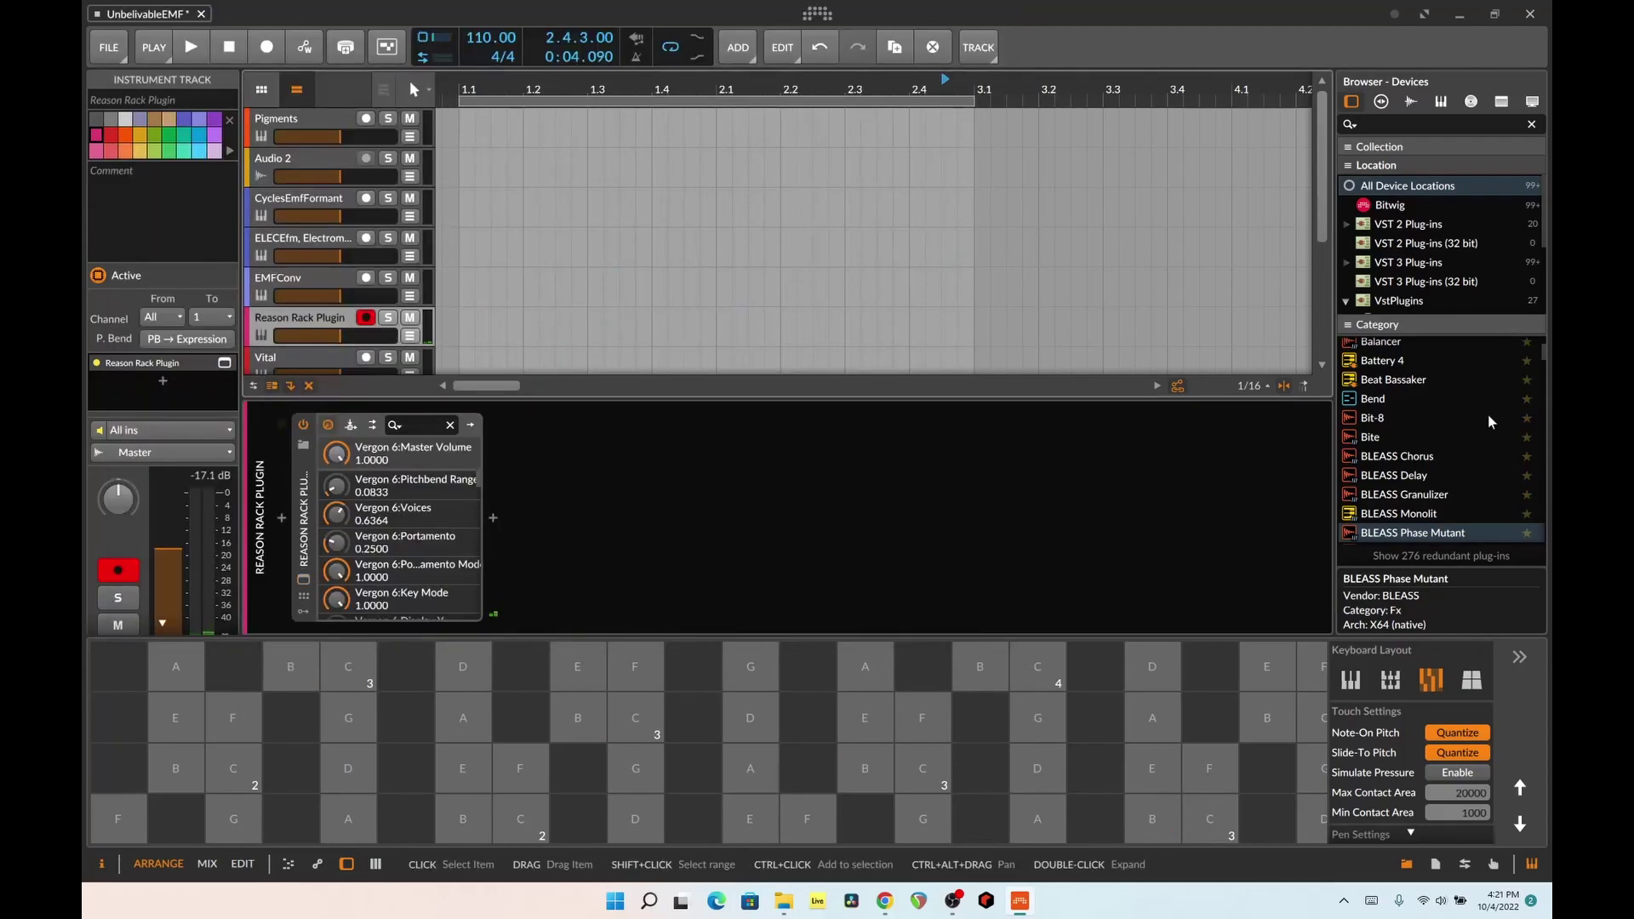
{"action": "scroll", "coordinate": [1463, 434], "scroll_direction": "down", "scroll_amount": 3}
{"action": "left_click", "coordinate": [1383, 123]}
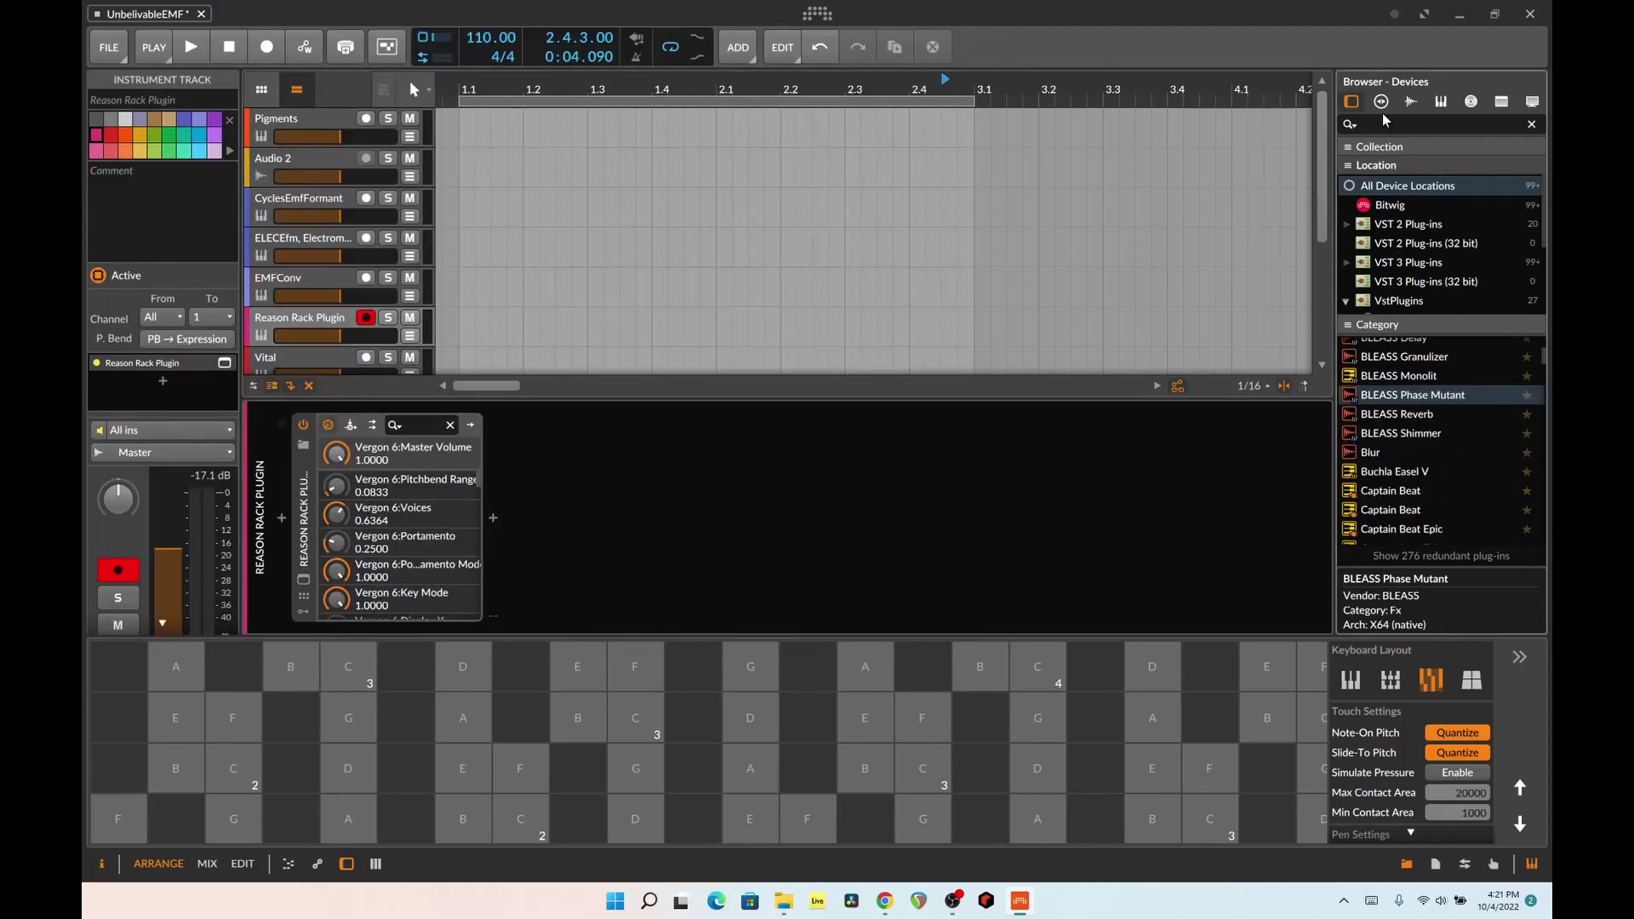
{"action": "type", "text": "sat"}
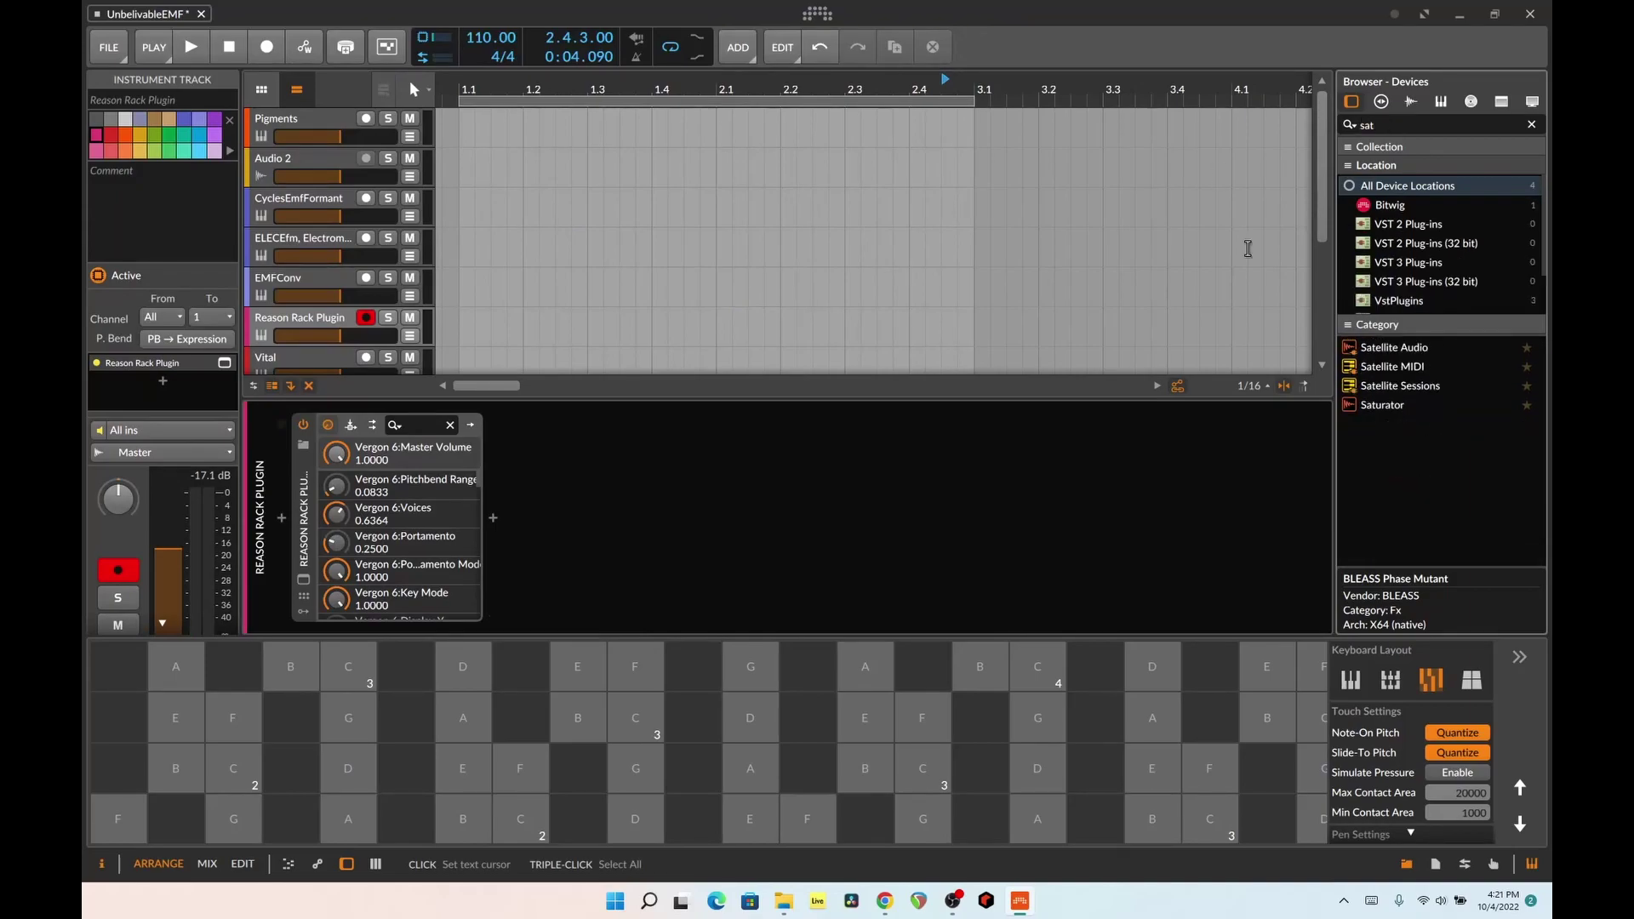
{"action": "left_click", "coordinate": [1406, 407]}
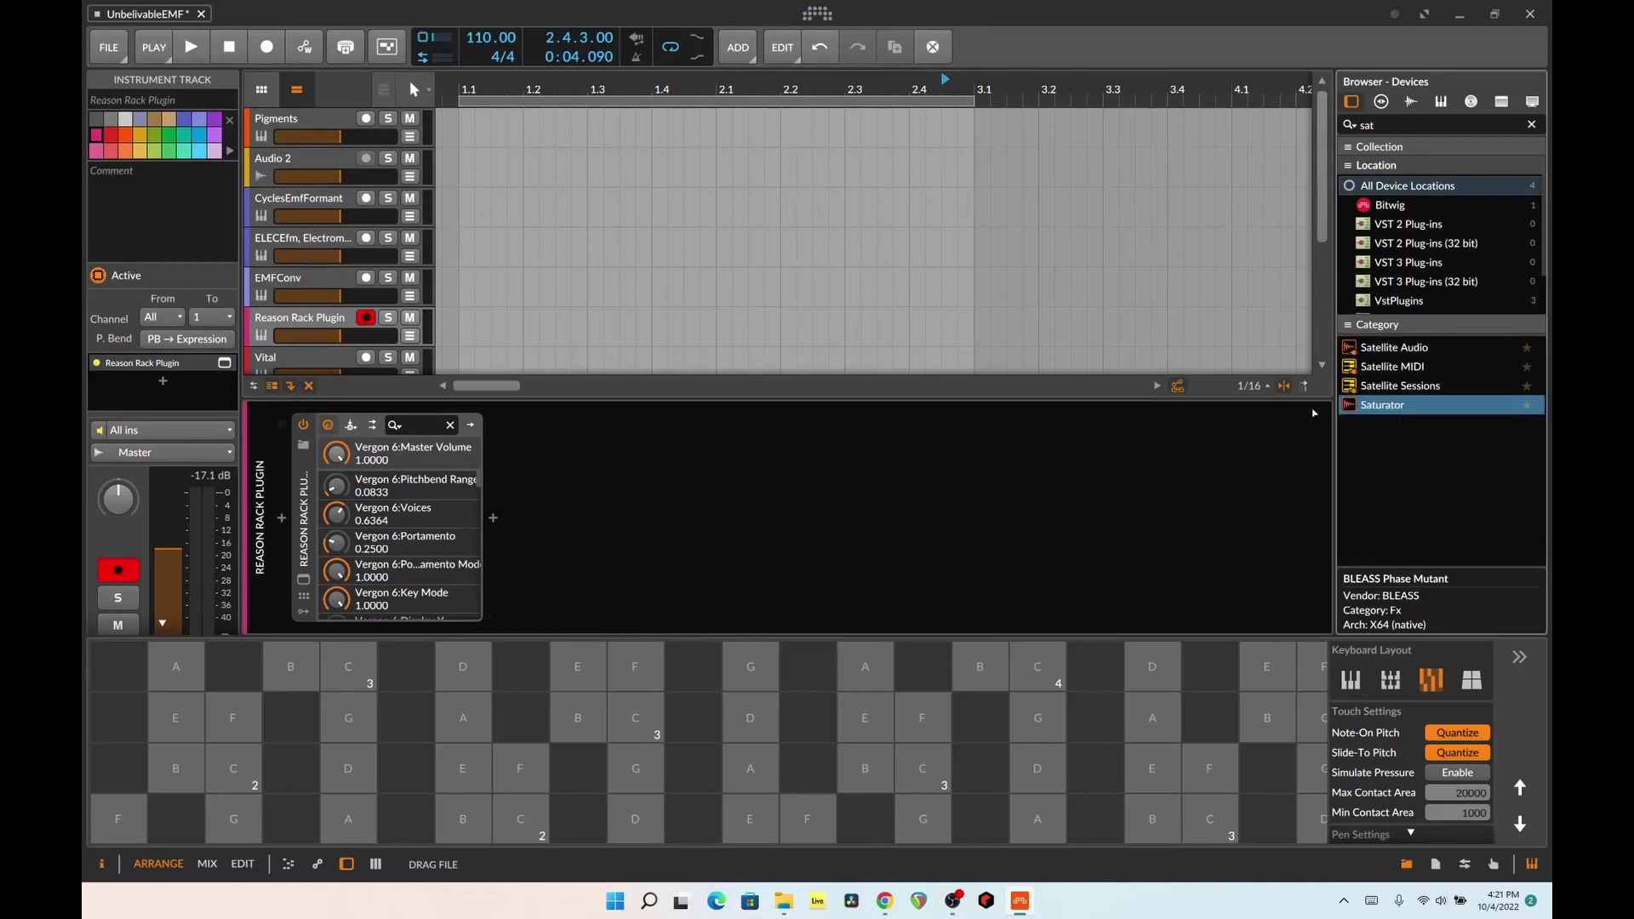
{"action": "double_click", "coordinate": [1353, 408]}
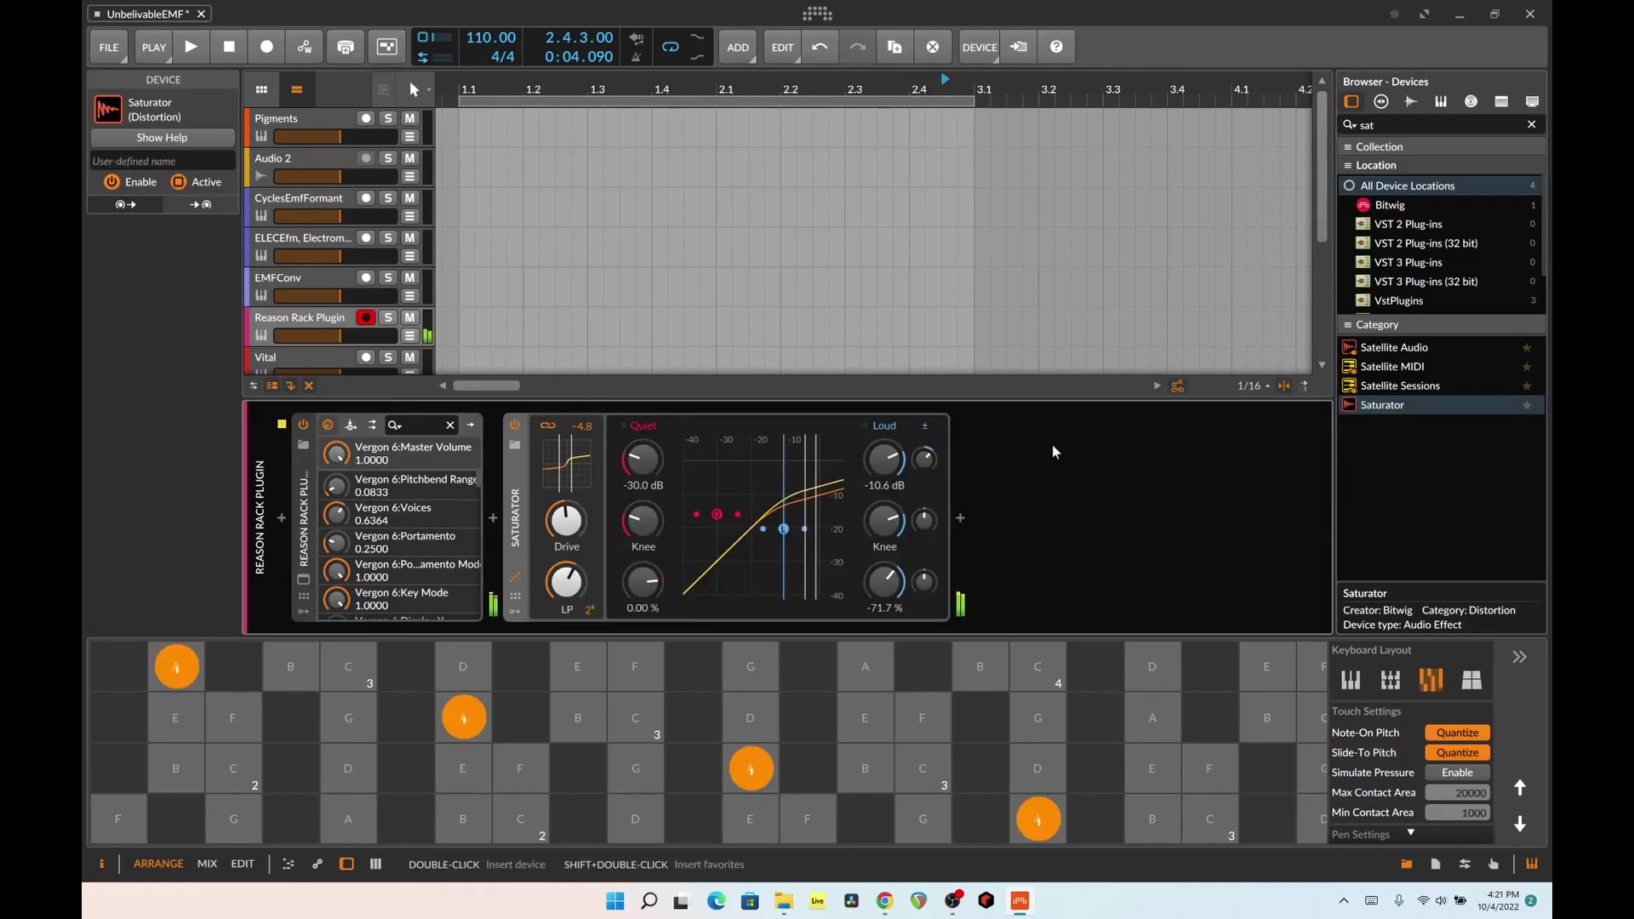
{"action": "left_click_drag", "start_coordinate": [565, 520], "coordinate": [566, 503]}
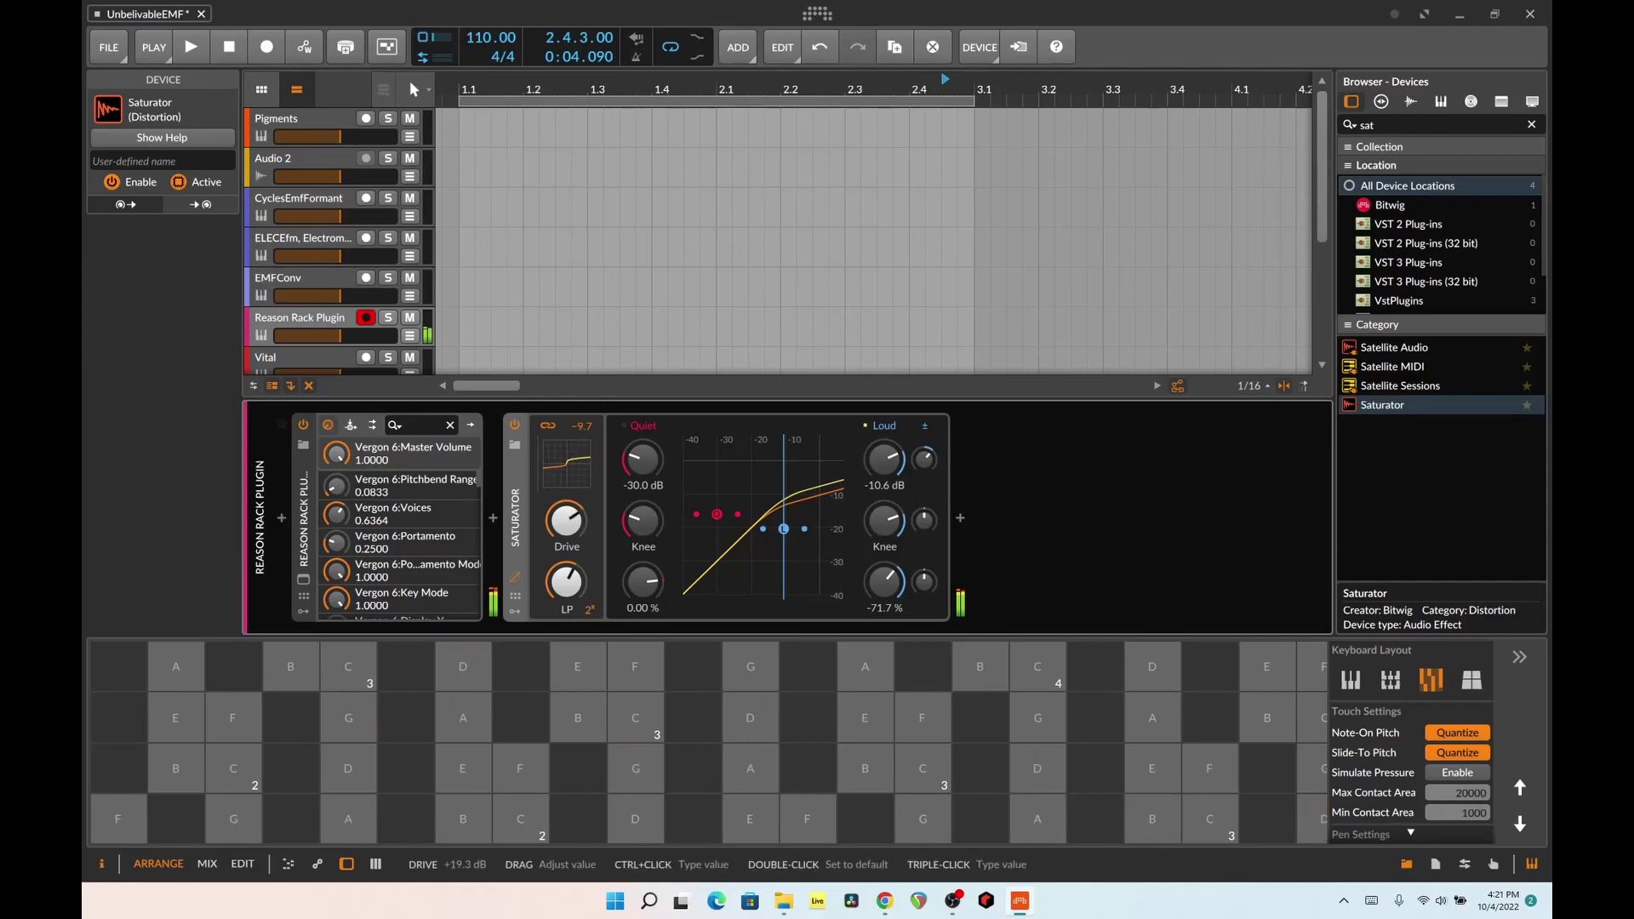
- Check the Velo2 device on the Master track, return to the Reason Rack Plugin track and audition it with notes
{"action": "scroll", "coordinate": [340, 358], "scroll_direction": "down", "scroll_amount": 5}
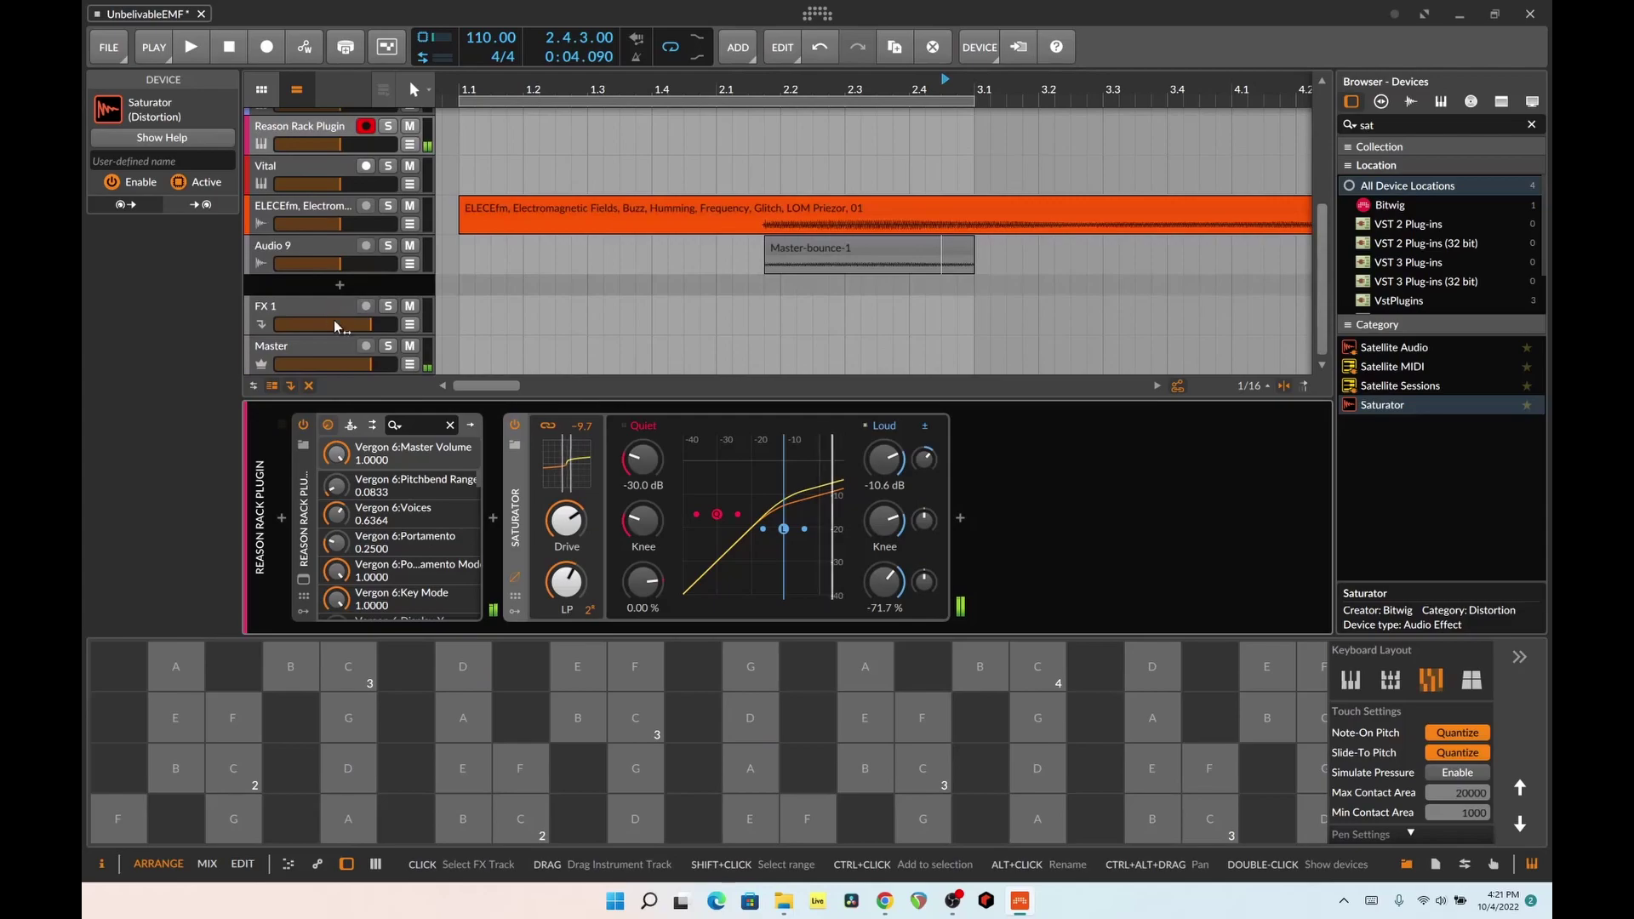
{"action": "left_click", "coordinate": [328, 346]}
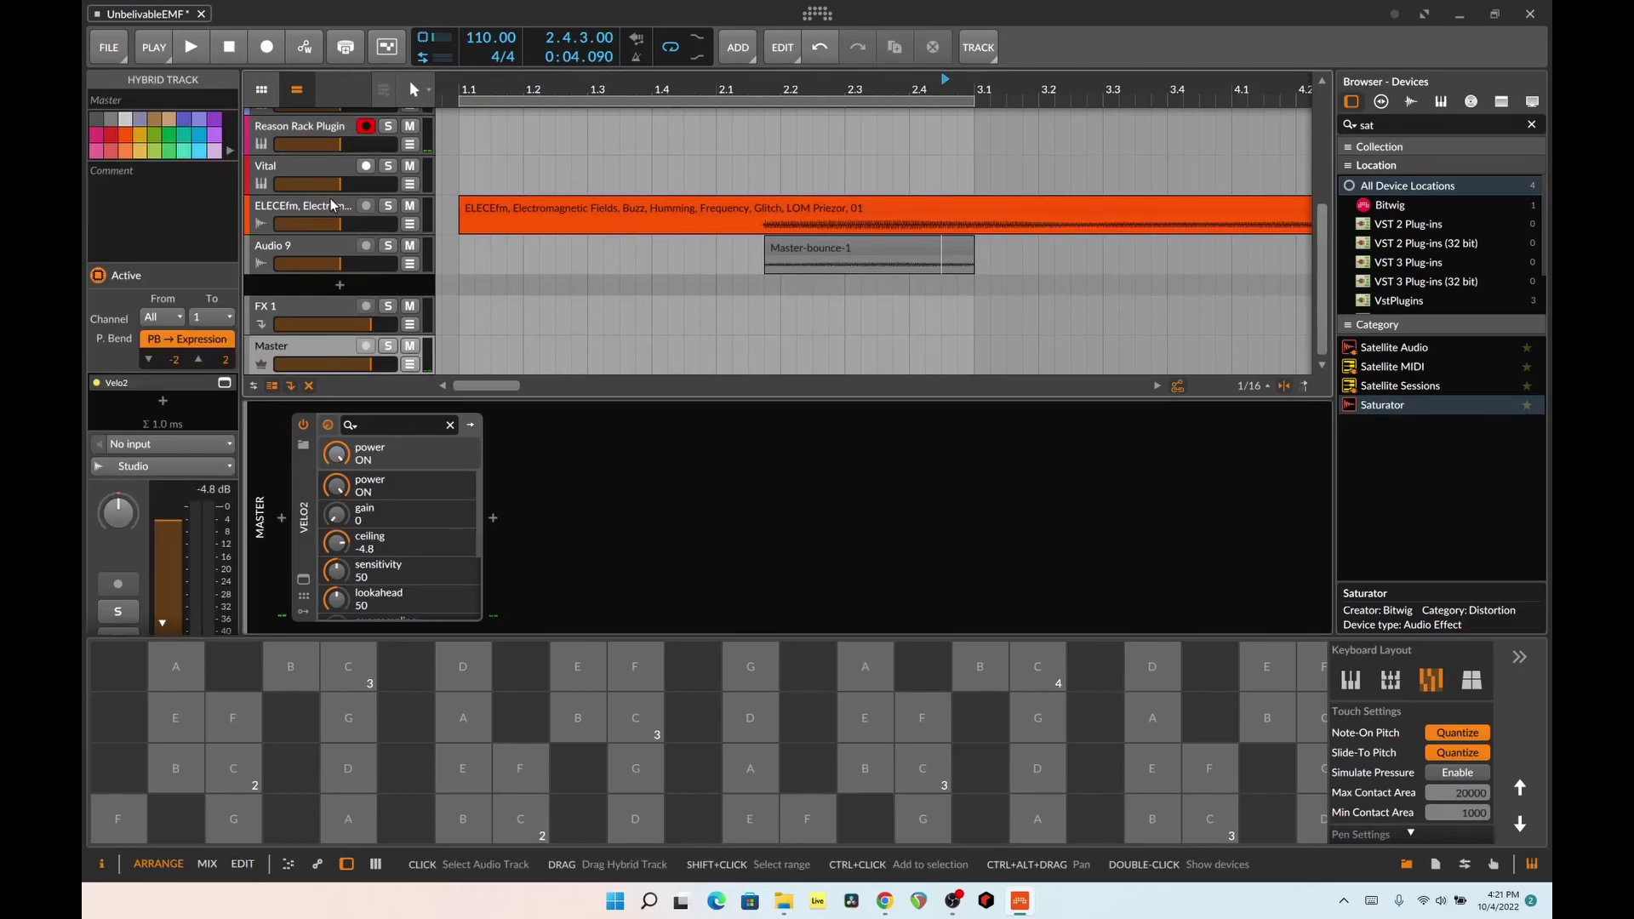
{"action": "scroll", "coordinate": [320, 331], "scroll_direction": "up", "scroll_amount": 5}
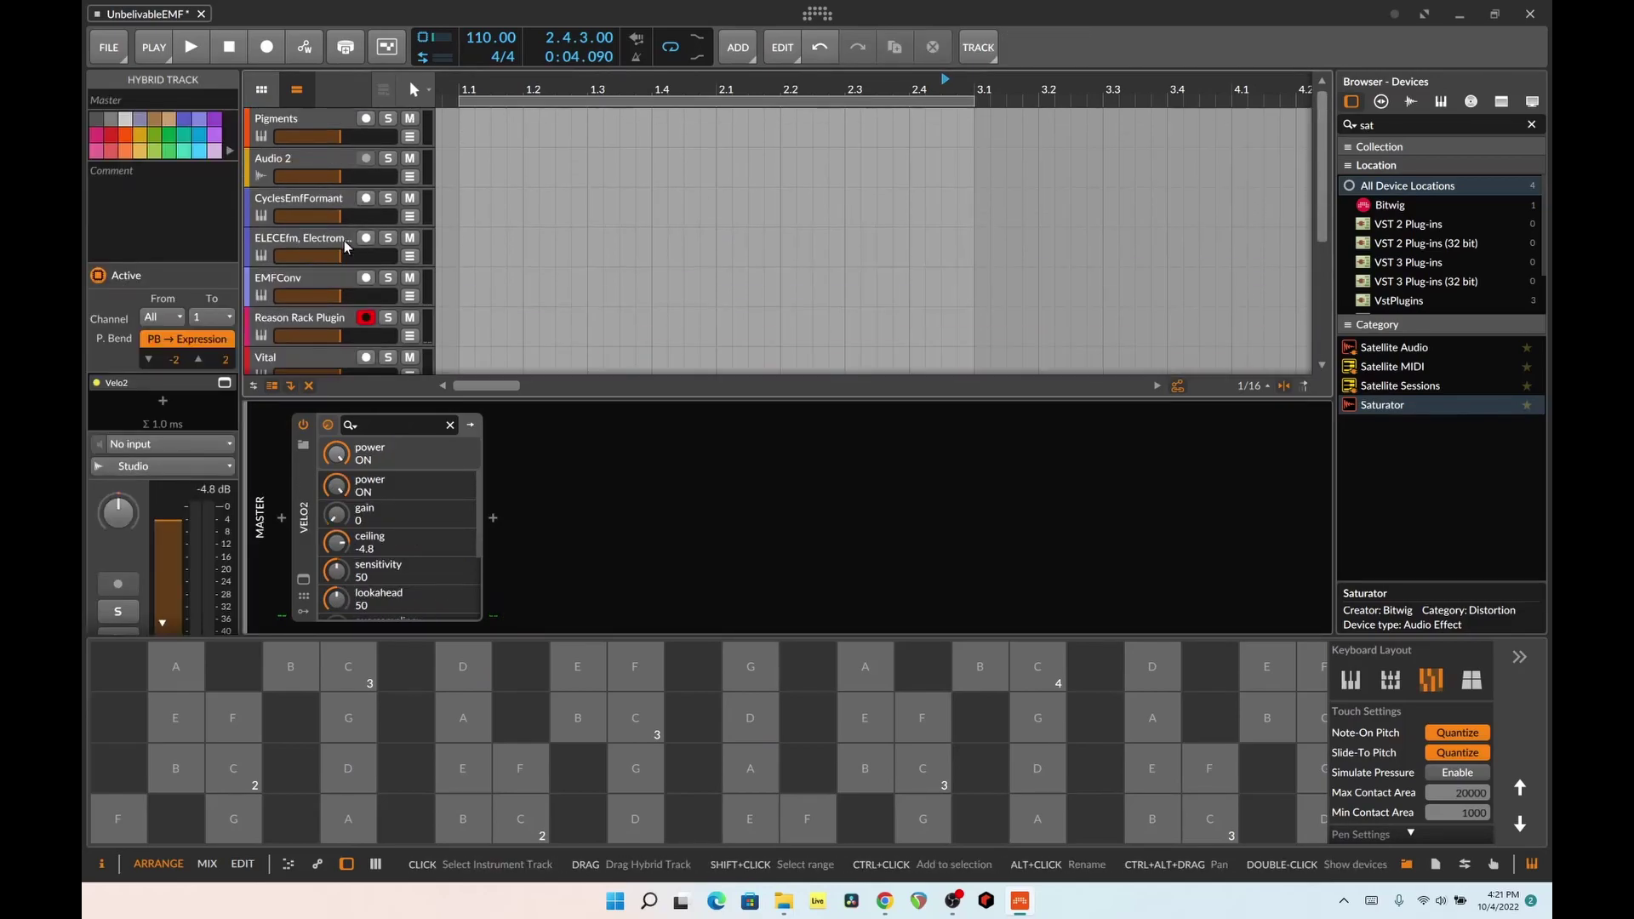
{"action": "left_click", "coordinate": [314, 321]}
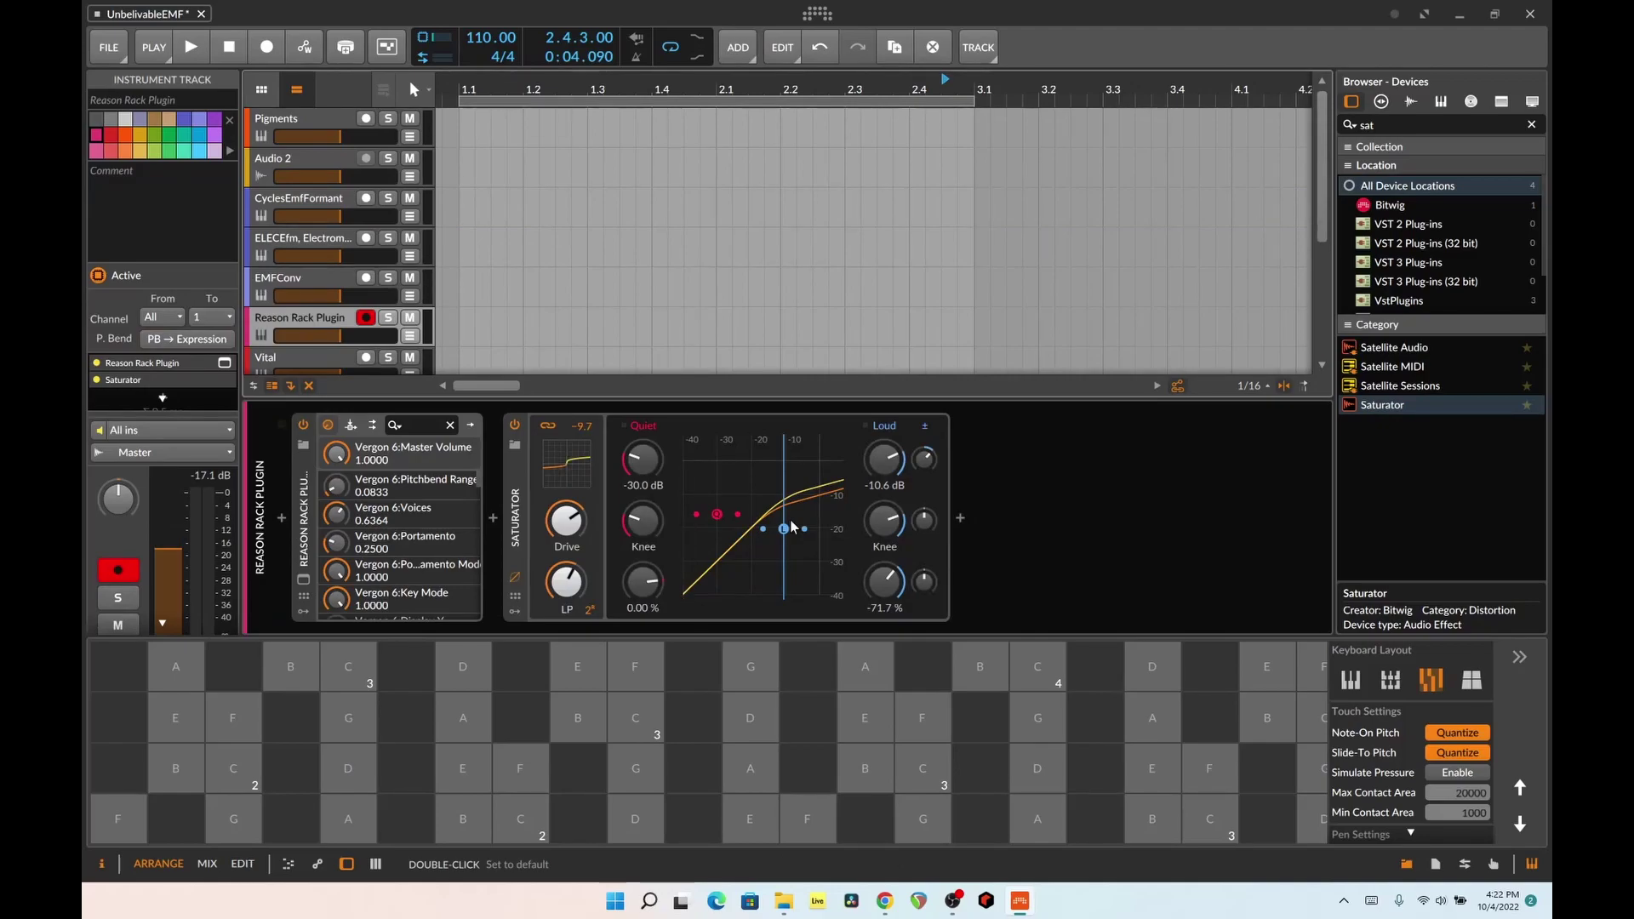
{"action": "left_click", "coordinate": [751, 667]}
{"action": "left_click", "coordinate": [866, 666]}
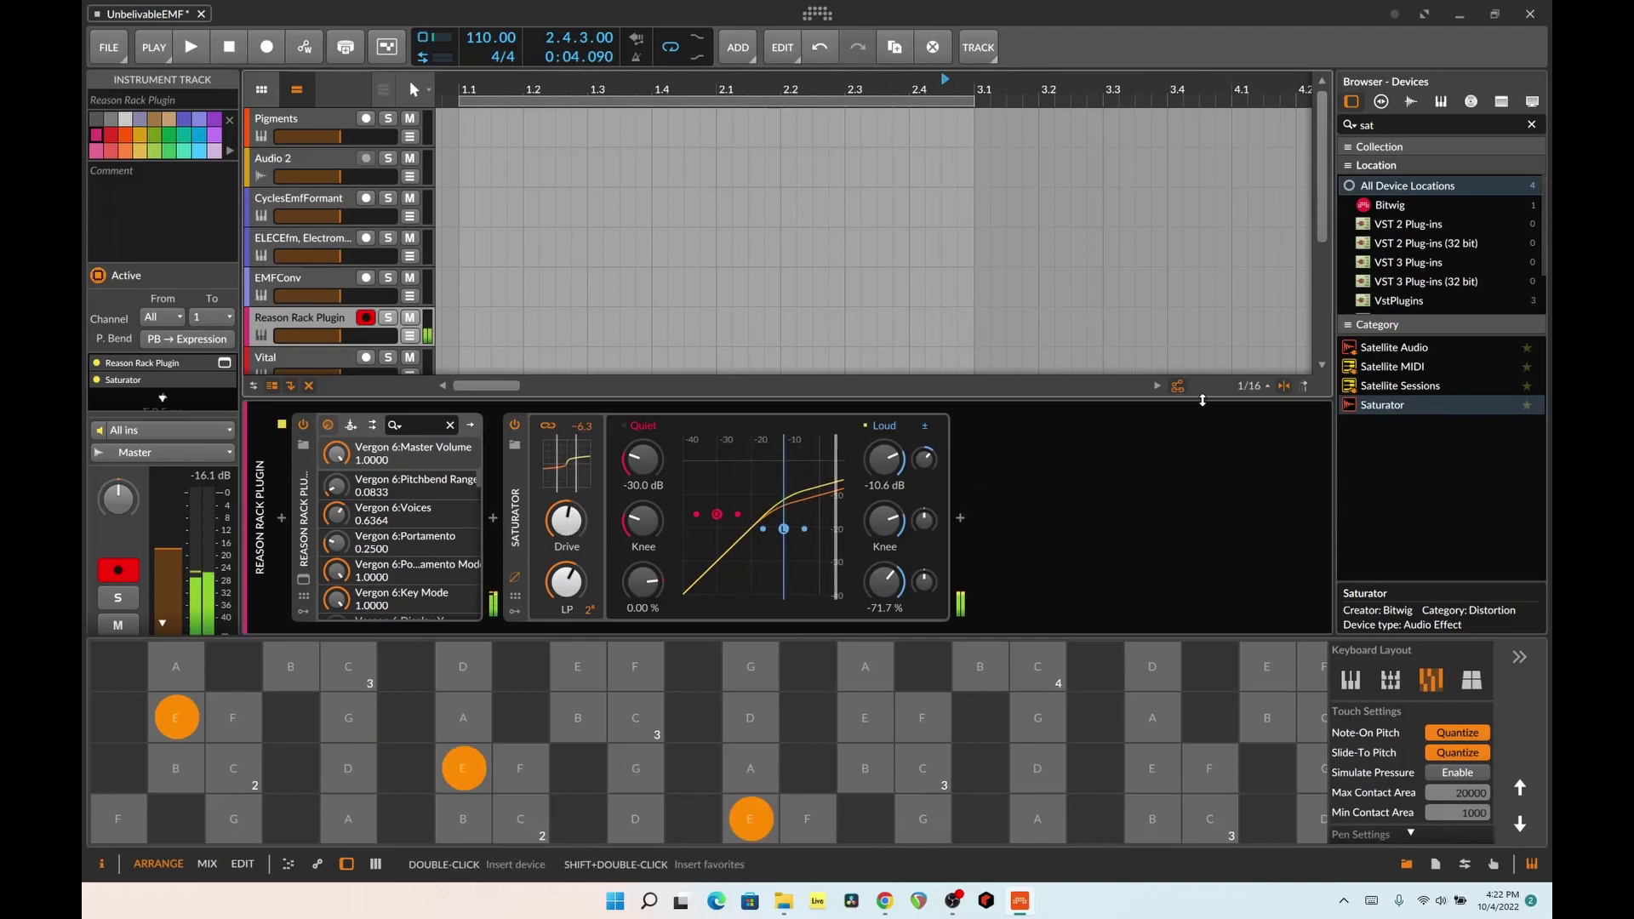
- Insert the Replika delay after the Saturator and load its Wormhole preset
{"action": "left_click", "coordinate": [1531, 124]}
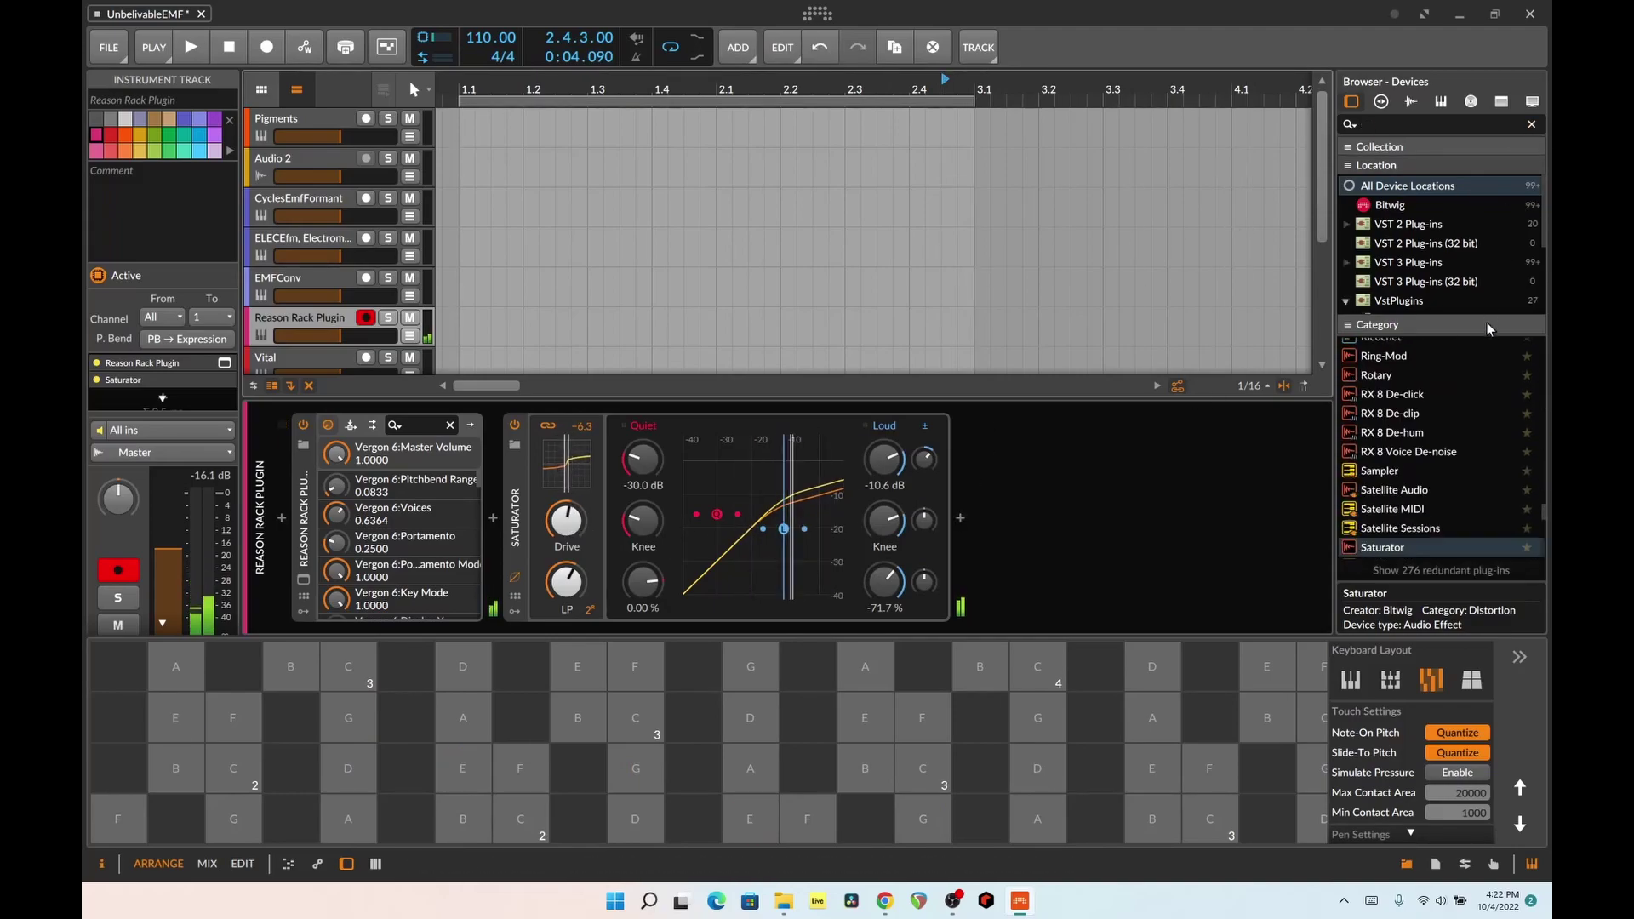
{"action": "scroll", "coordinate": [1478, 456], "scroll_direction": "up", "scroll_amount": 5}
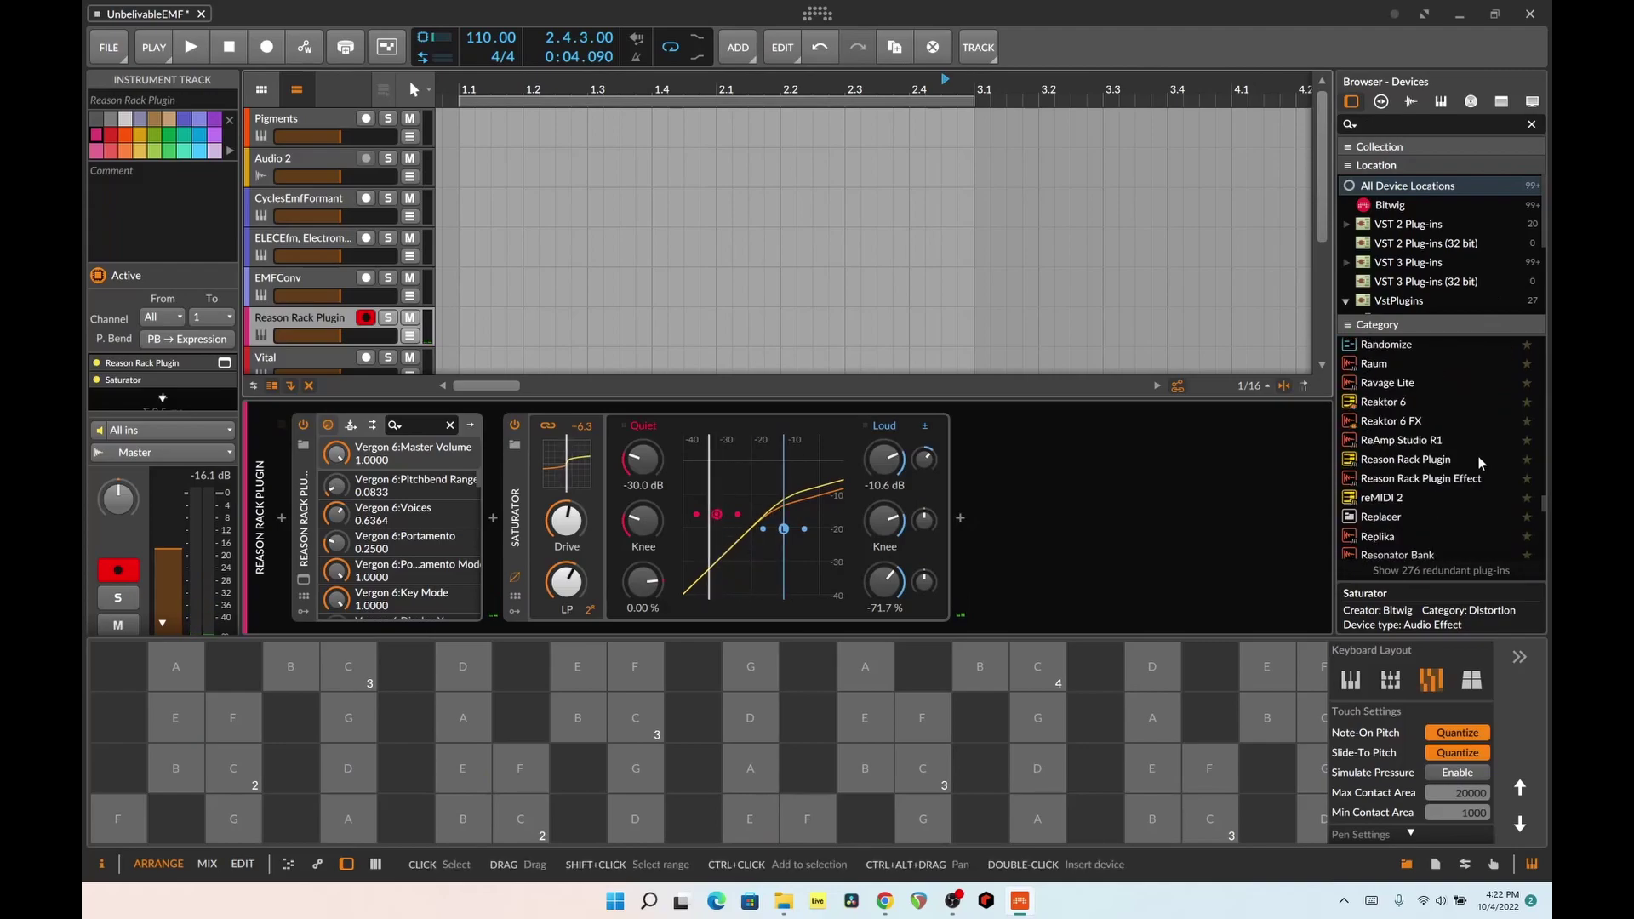
{"action": "left_click_drag", "start_coordinate": [1383, 533], "coordinate": [1140, 487]}
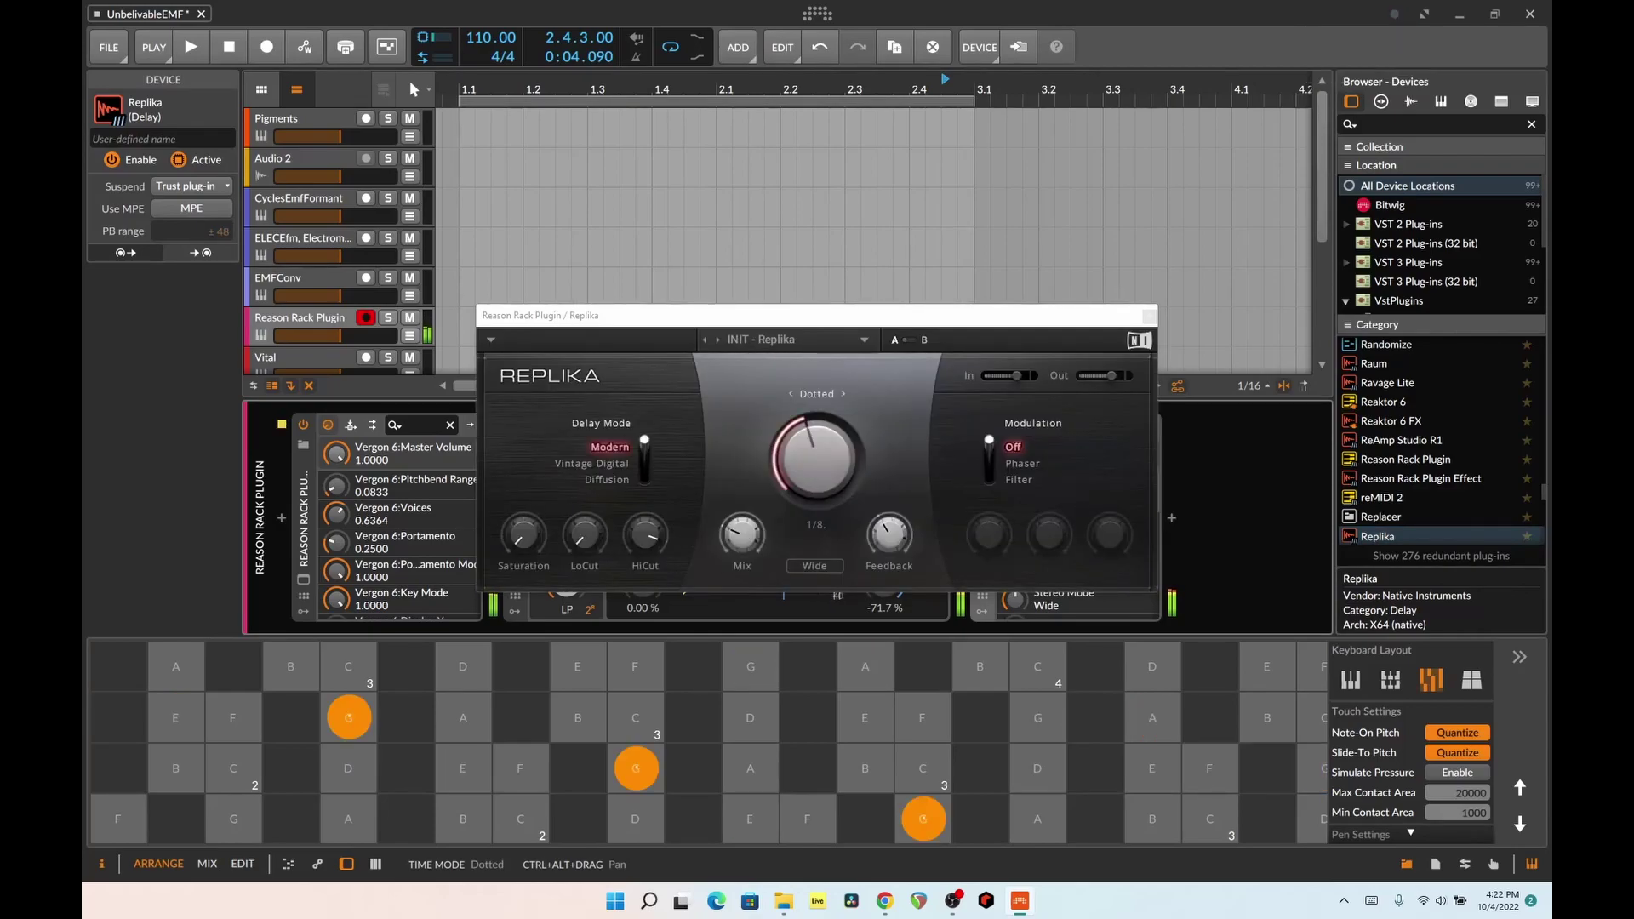
{"action": "left_click", "coordinate": [718, 338]}
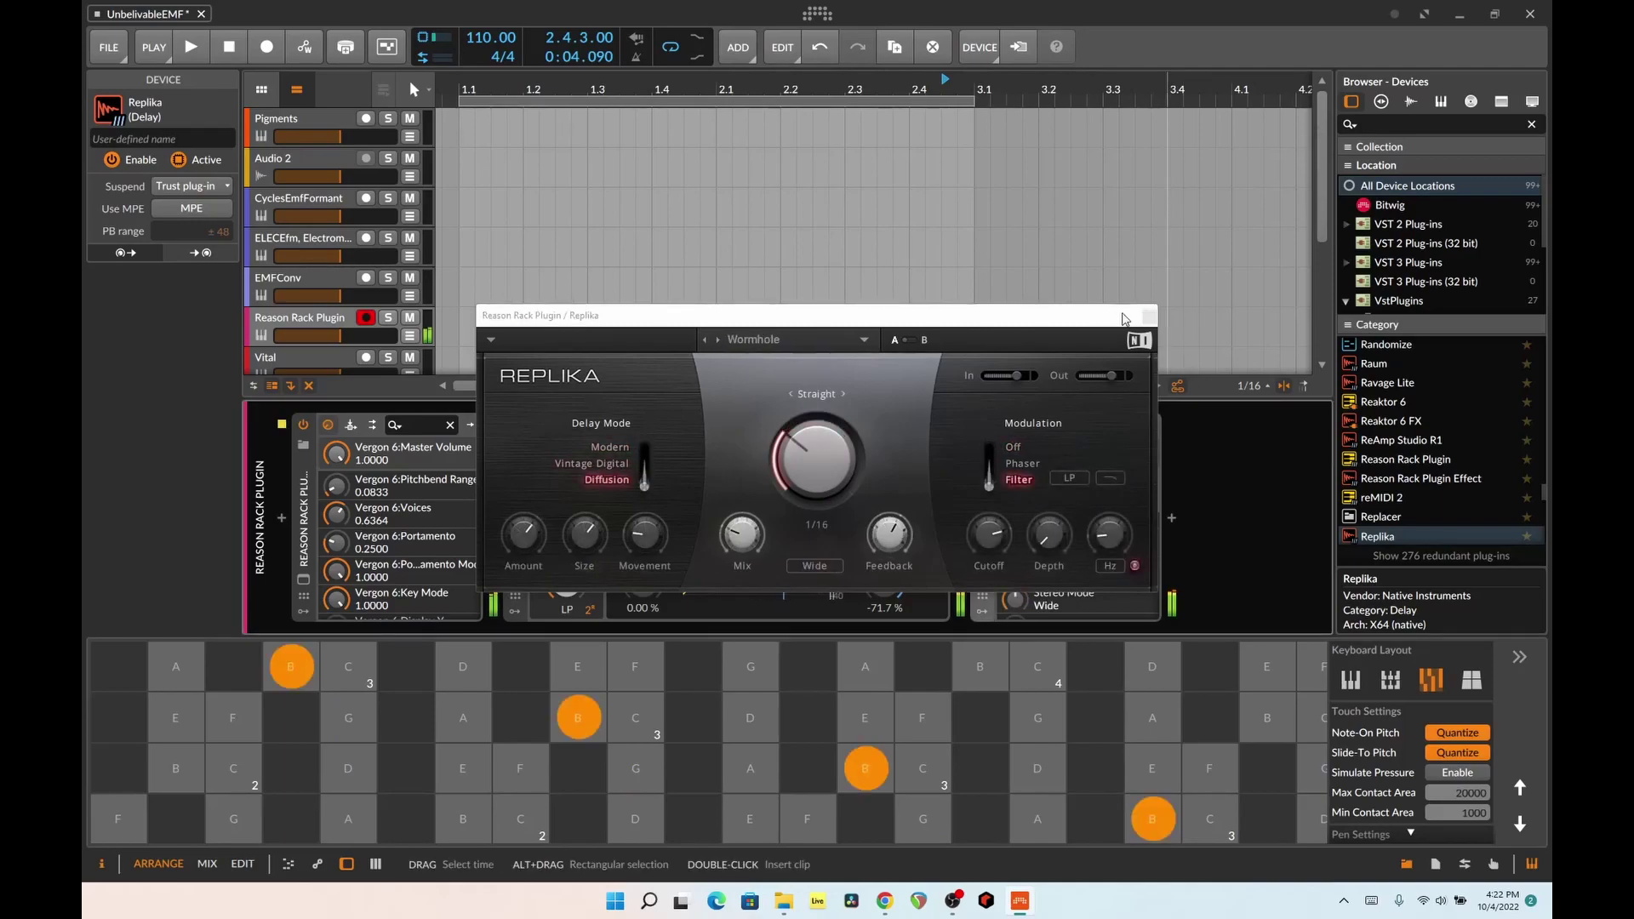
{"action": "left_click", "coordinate": [1148, 316]}
- Insert ValhallaSupermassive after Replika and load its Dotted8thChorusEcho preset
{"action": "left_click", "coordinate": [1367, 126]}
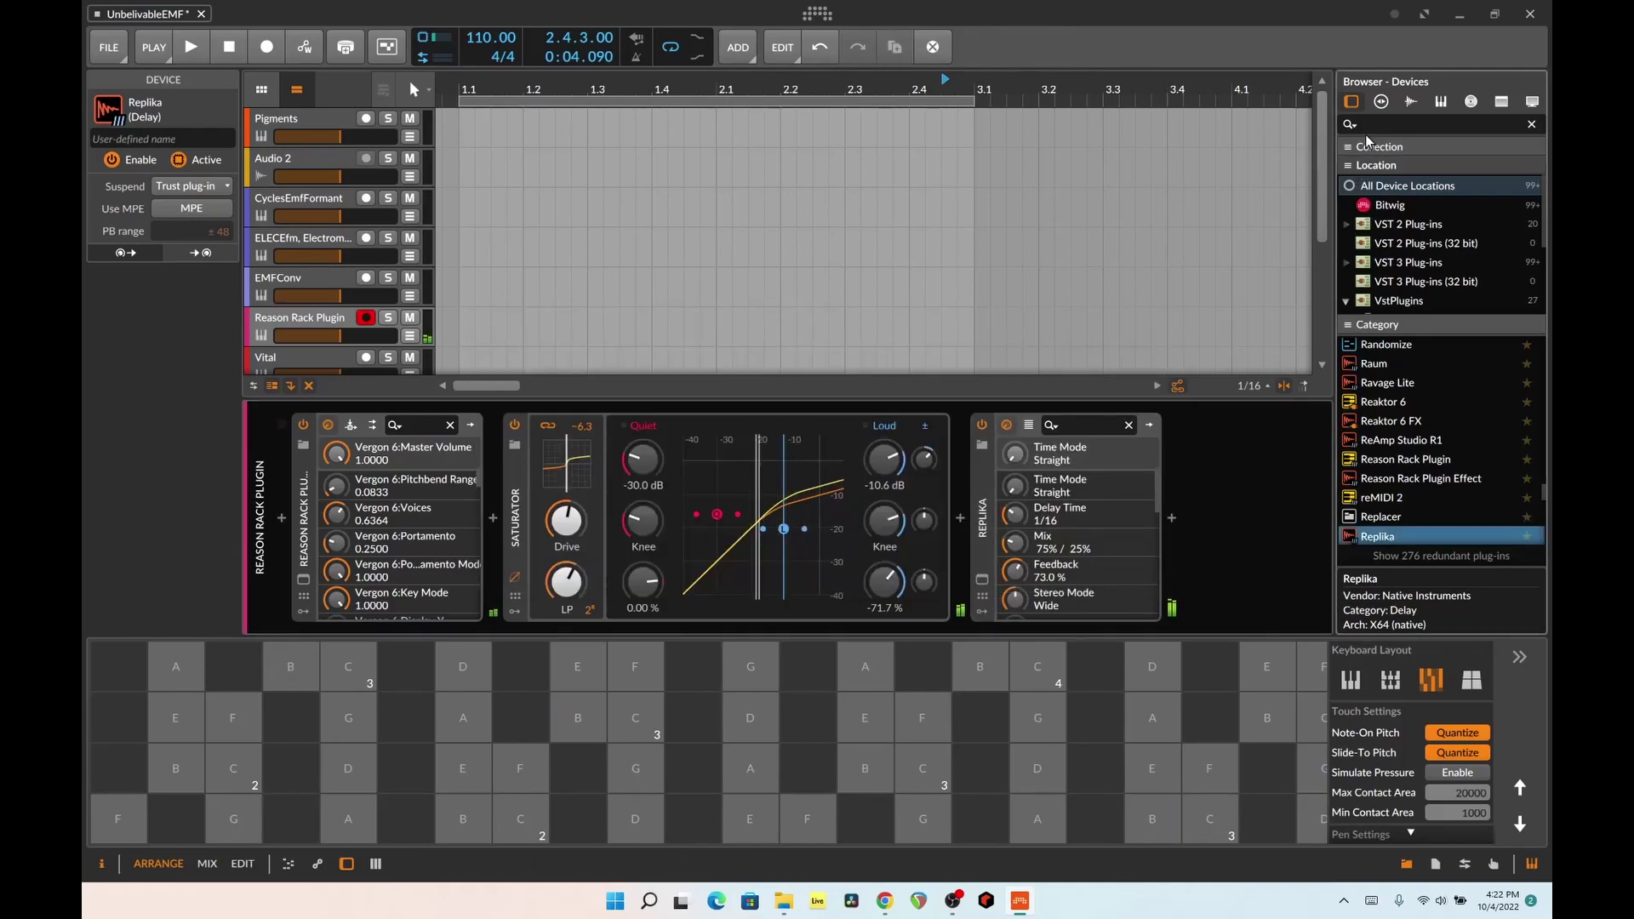
{"action": "type", "text": "val"}
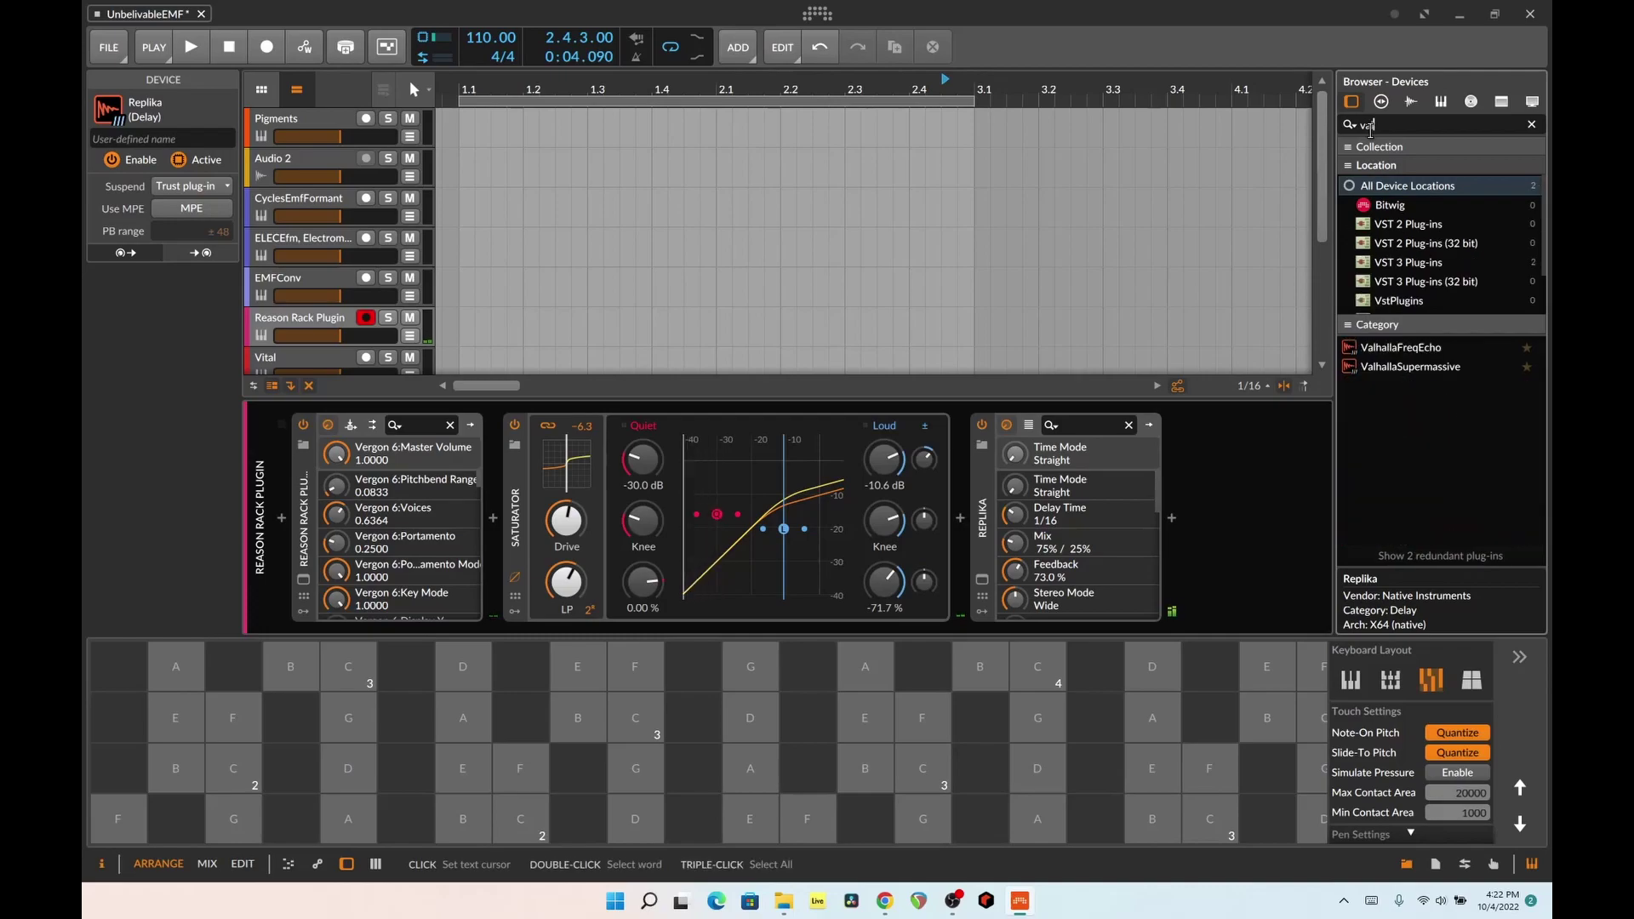
{"action": "left_click", "coordinate": [1421, 368]}
{"action": "left_click_drag", "start_coordinate": [1247, 491], "coordinate": [1245, 486]}
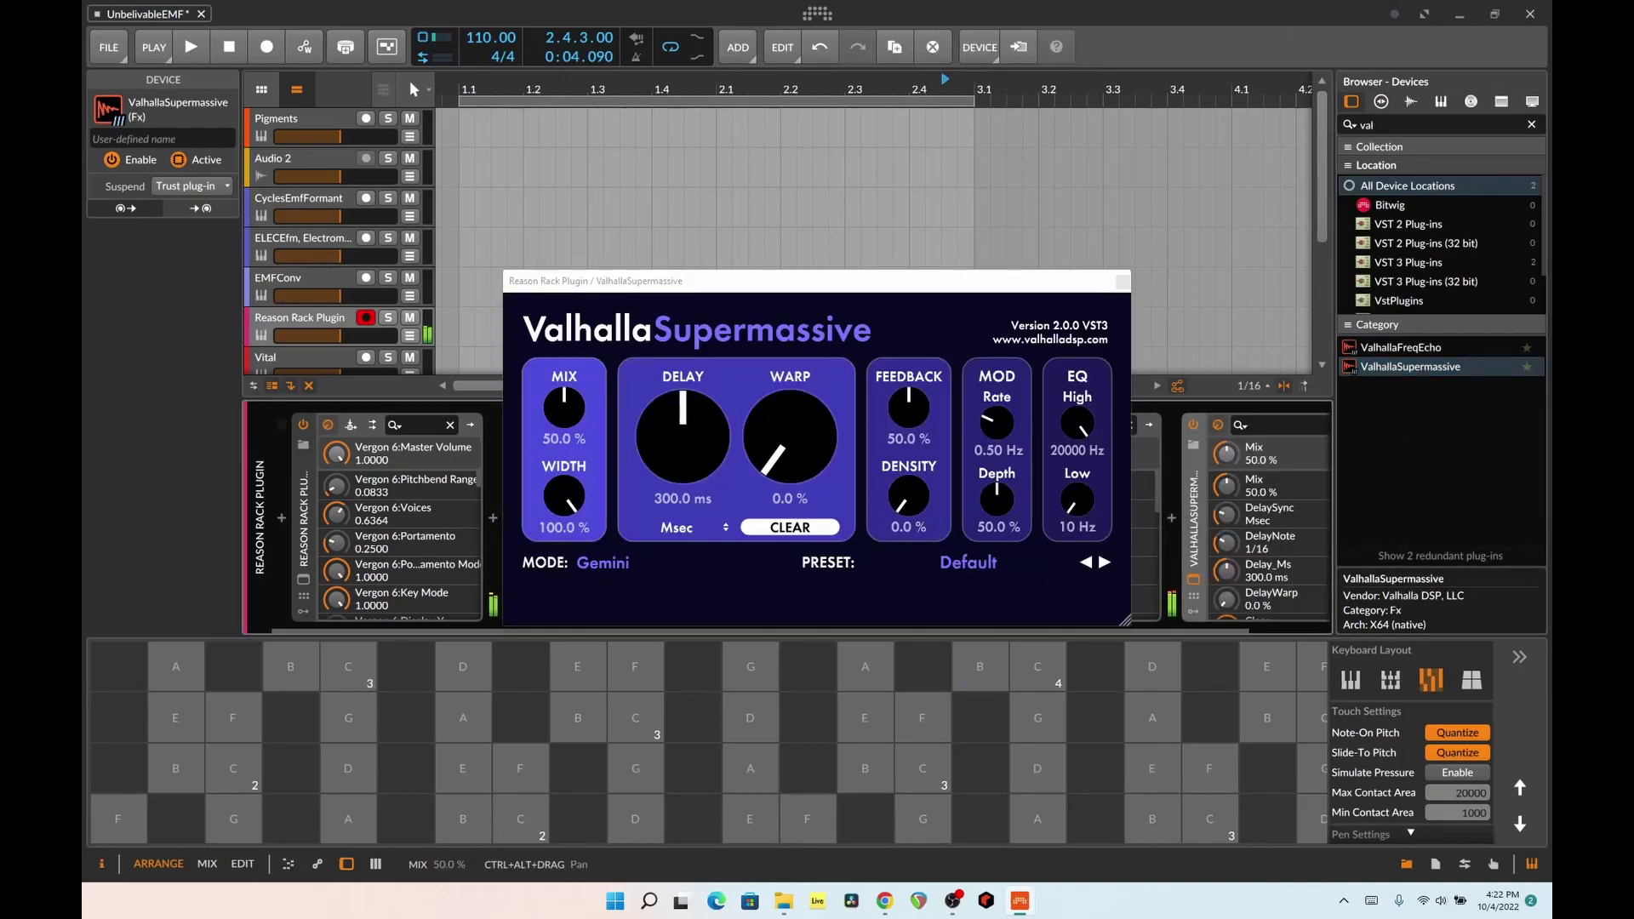
{"action": "left_click", "coordinate": [1105, 563]}
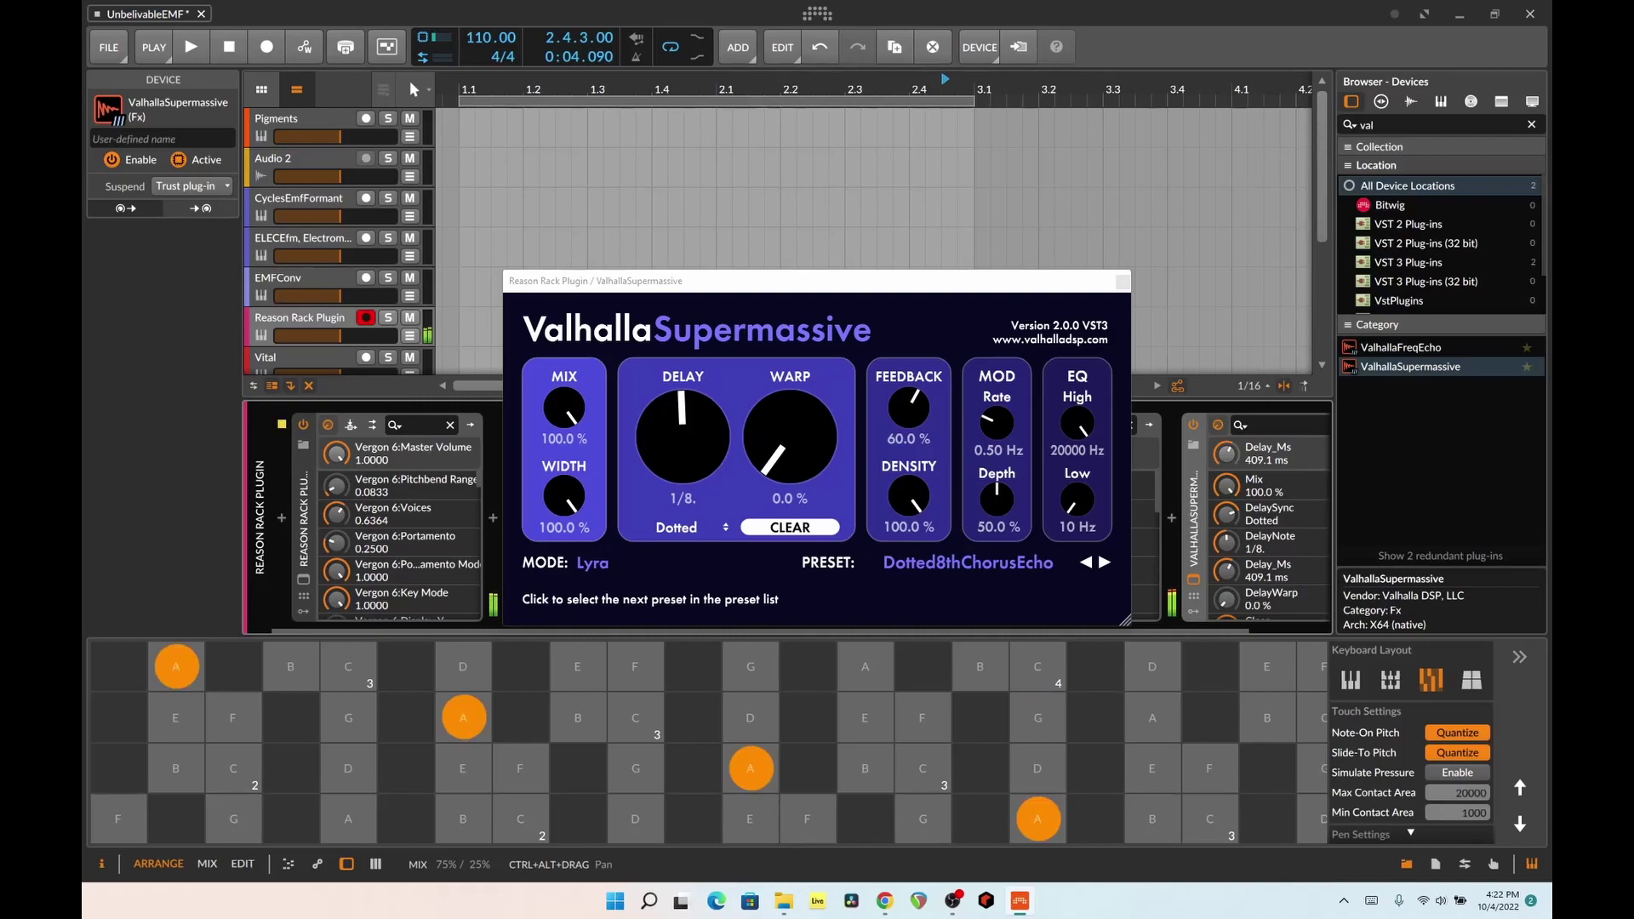
- Move the ValhallaSupermassive window clear of the device chain and insert Multiband FX-3 between the Reason Rack Plugin and the Saturator
{"action": "left_click_drag", "start_coordinate": [902, 286], "coordinate": [782, 139]}
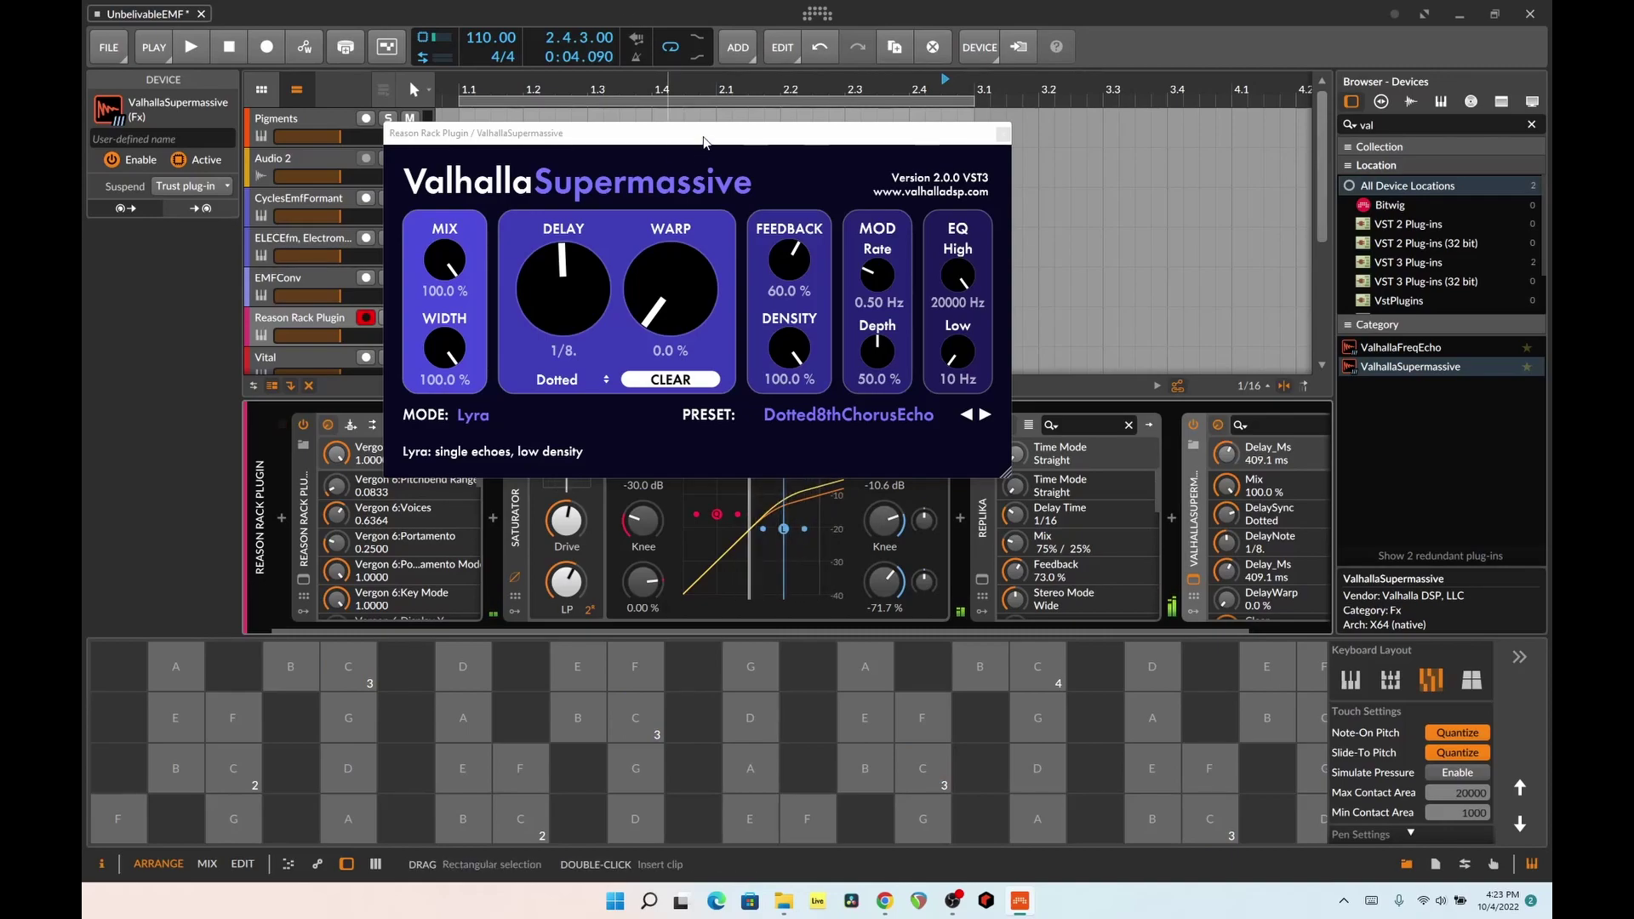
{"action": "left_click_drag", "start_coordinate": [502, 133], "coordinate": [508, 77]}
{"action": "left_click", "coordinate": [494, 518]}
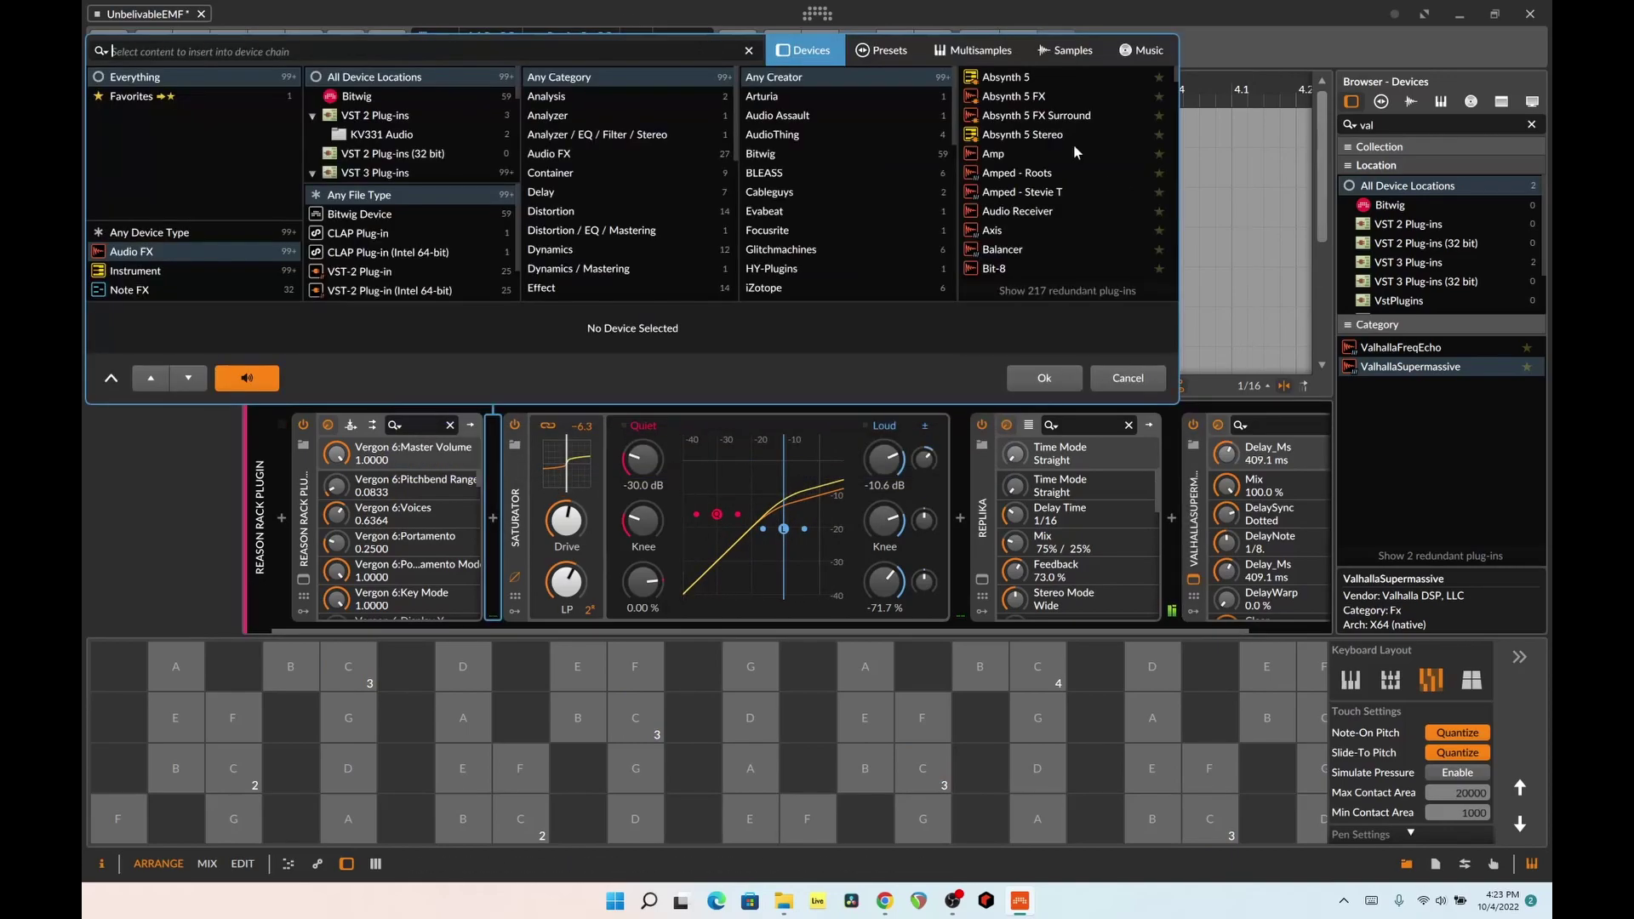
{"action": "type", "text": "mul"}
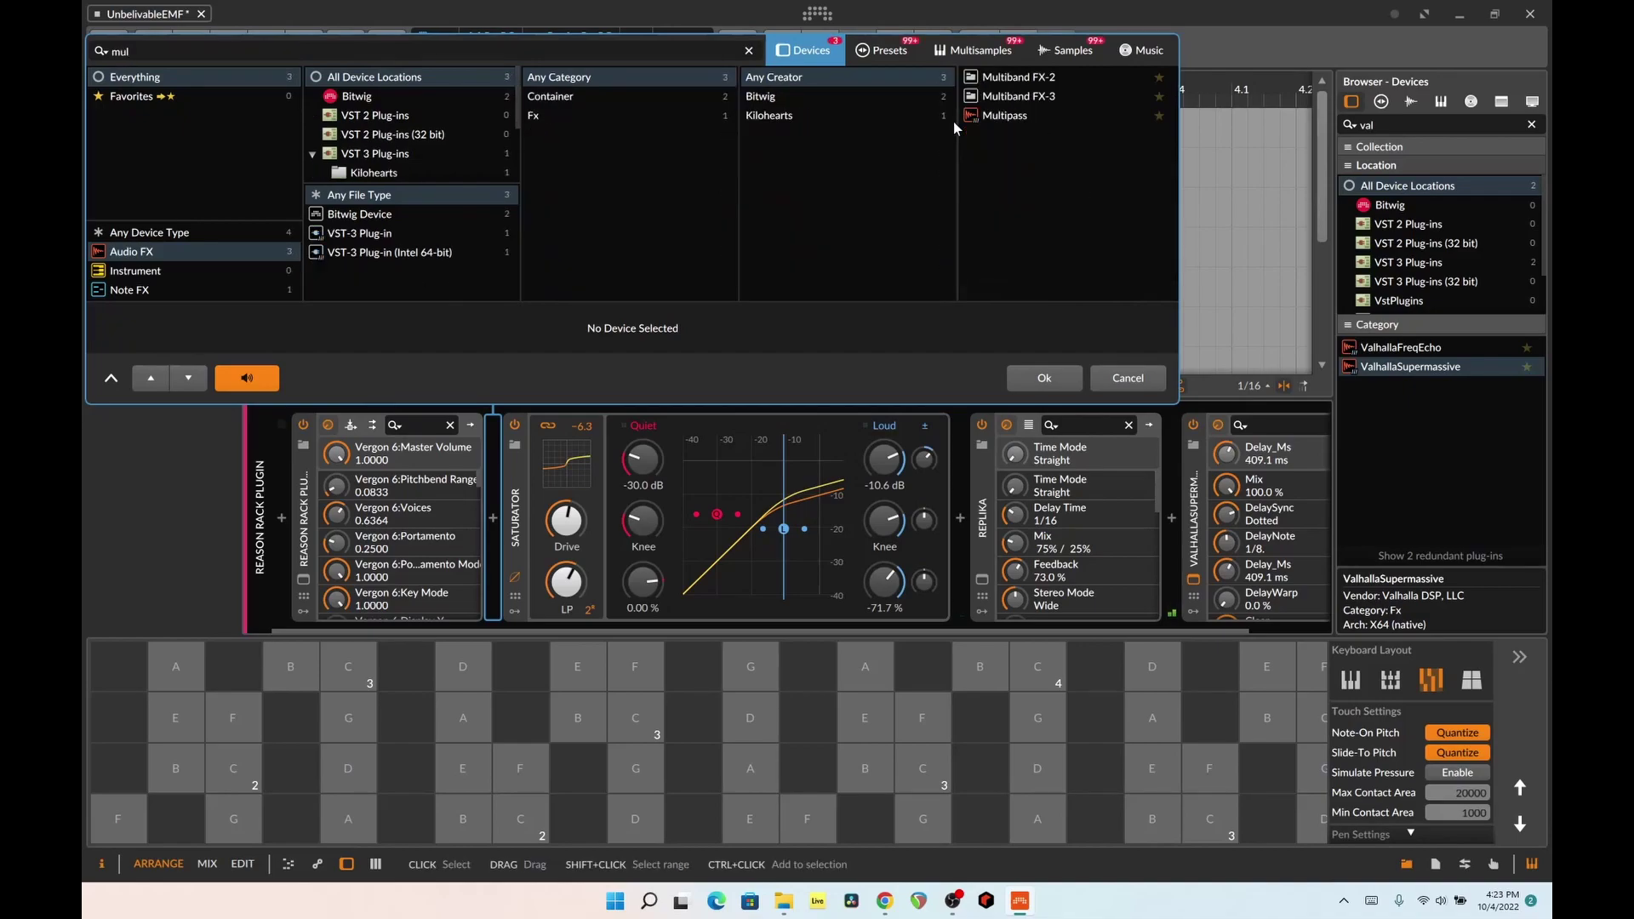
{"action": "double_click", "coordinate": [999, 97]}
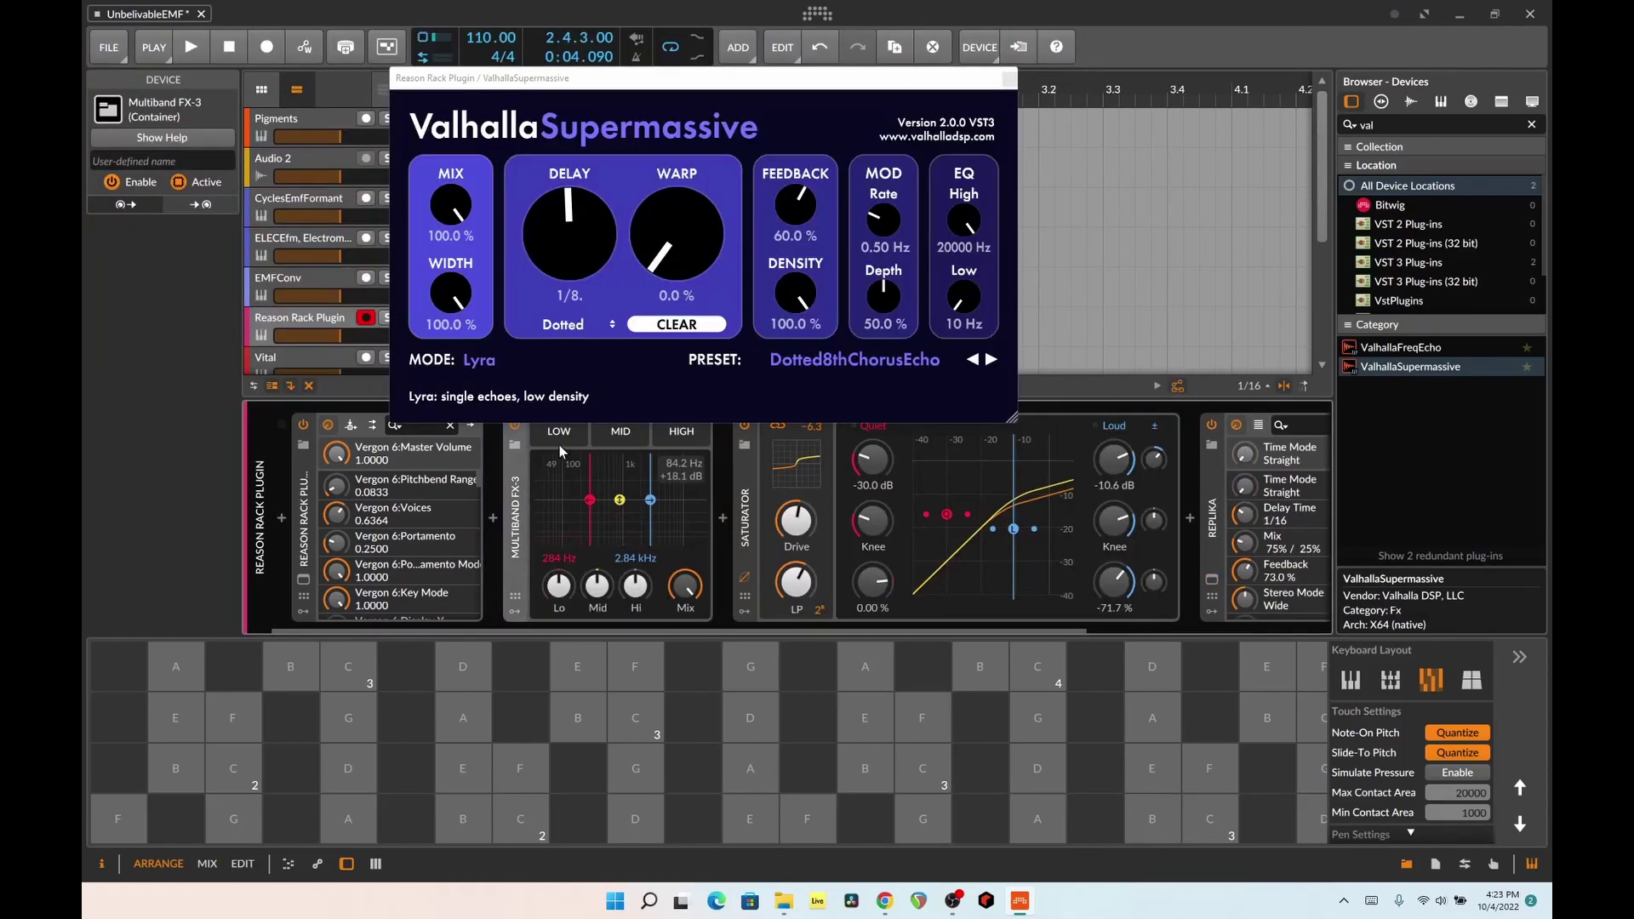
{"action": "left_click", "coordinate": [723, 528]}
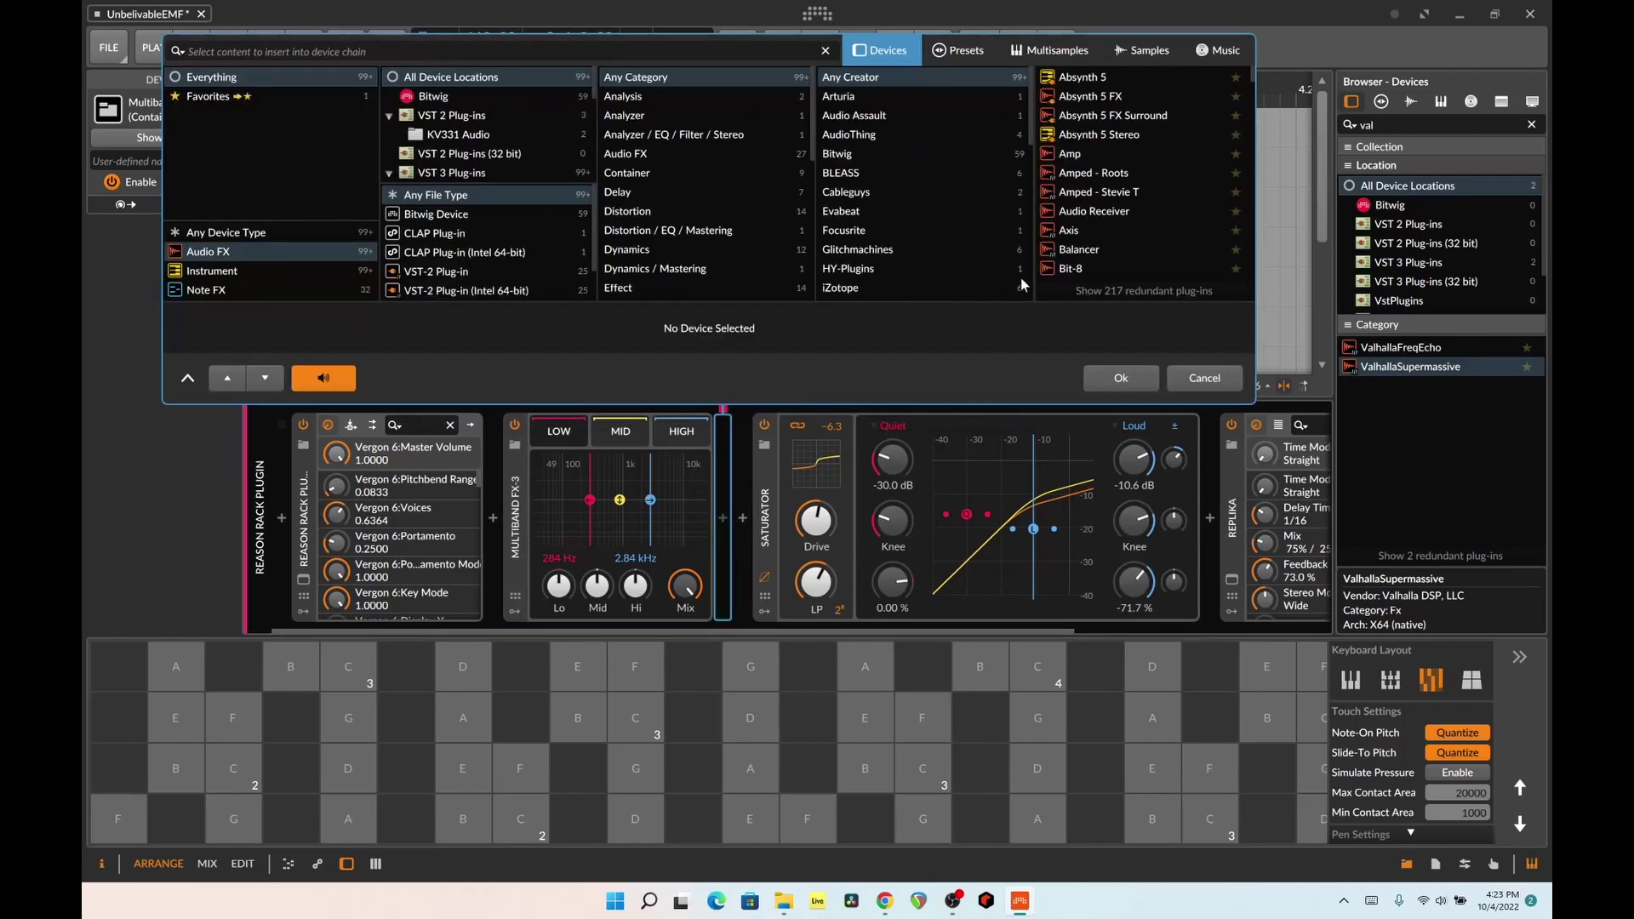
{"action": "type", "text": "sat"}
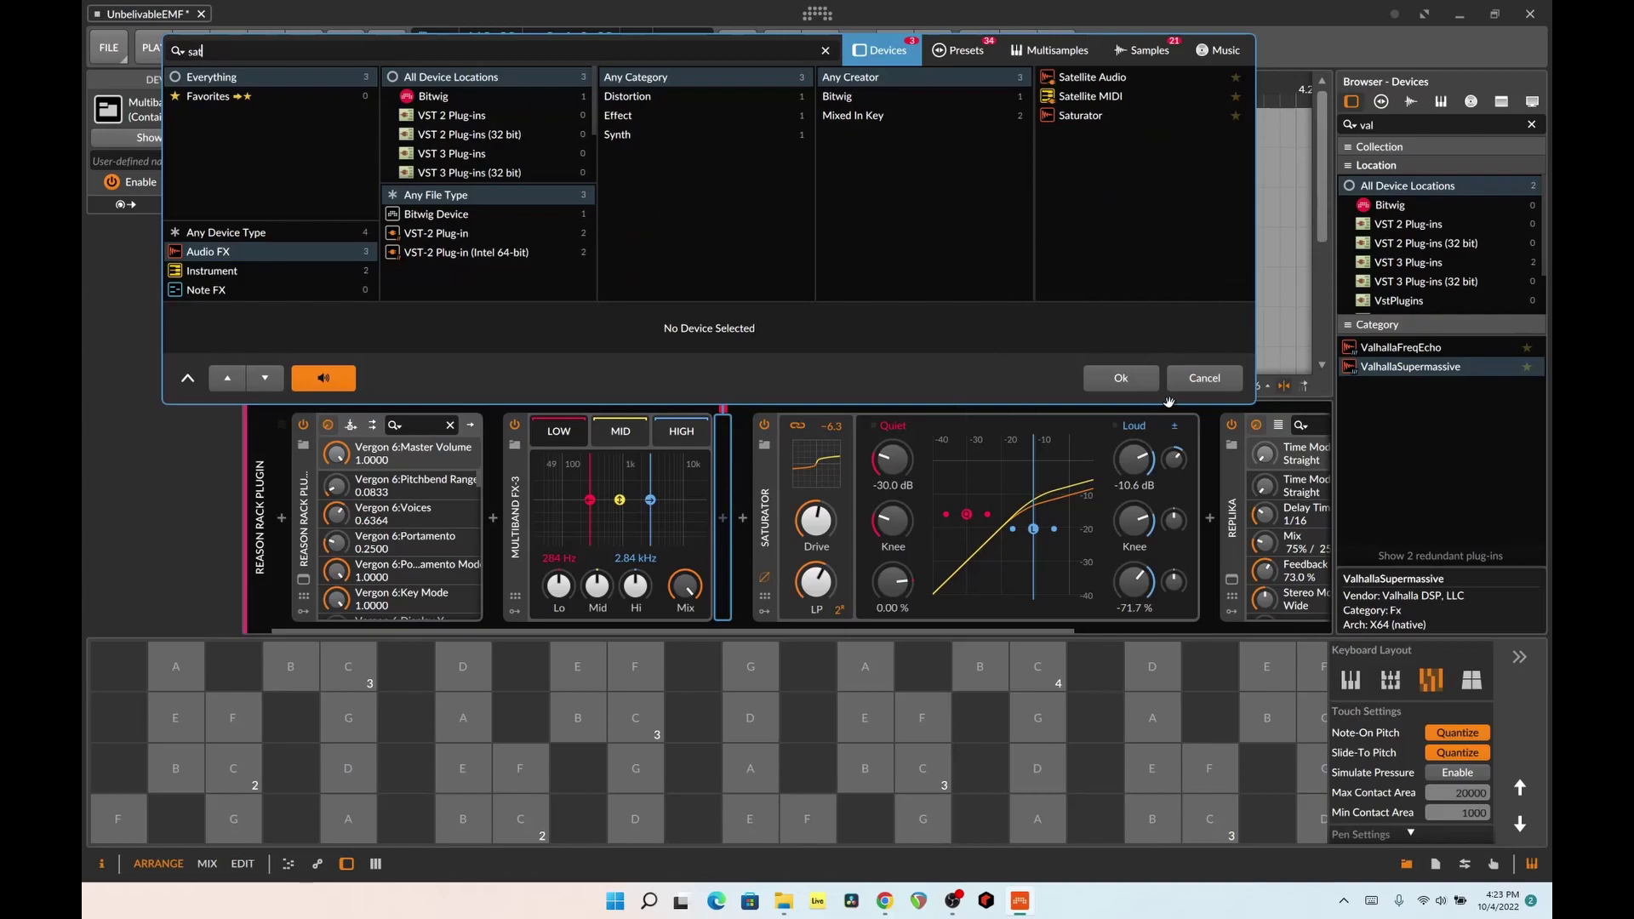
{"action": "key", "text": "Escape"}
- Move the existing Saturator into Multiband FX-3's Low band and shift the low crossover to 534 Hz
{"action": "mouse_move", "coordinate": [765, 527]}
{"action": "left_mouse_down"}
{"action": "mouse_move", "coordinate": [698, 477]}
{"action": "mouse_move", "coordinate": [570, 437]}
{"action": "left_mouse_up"}
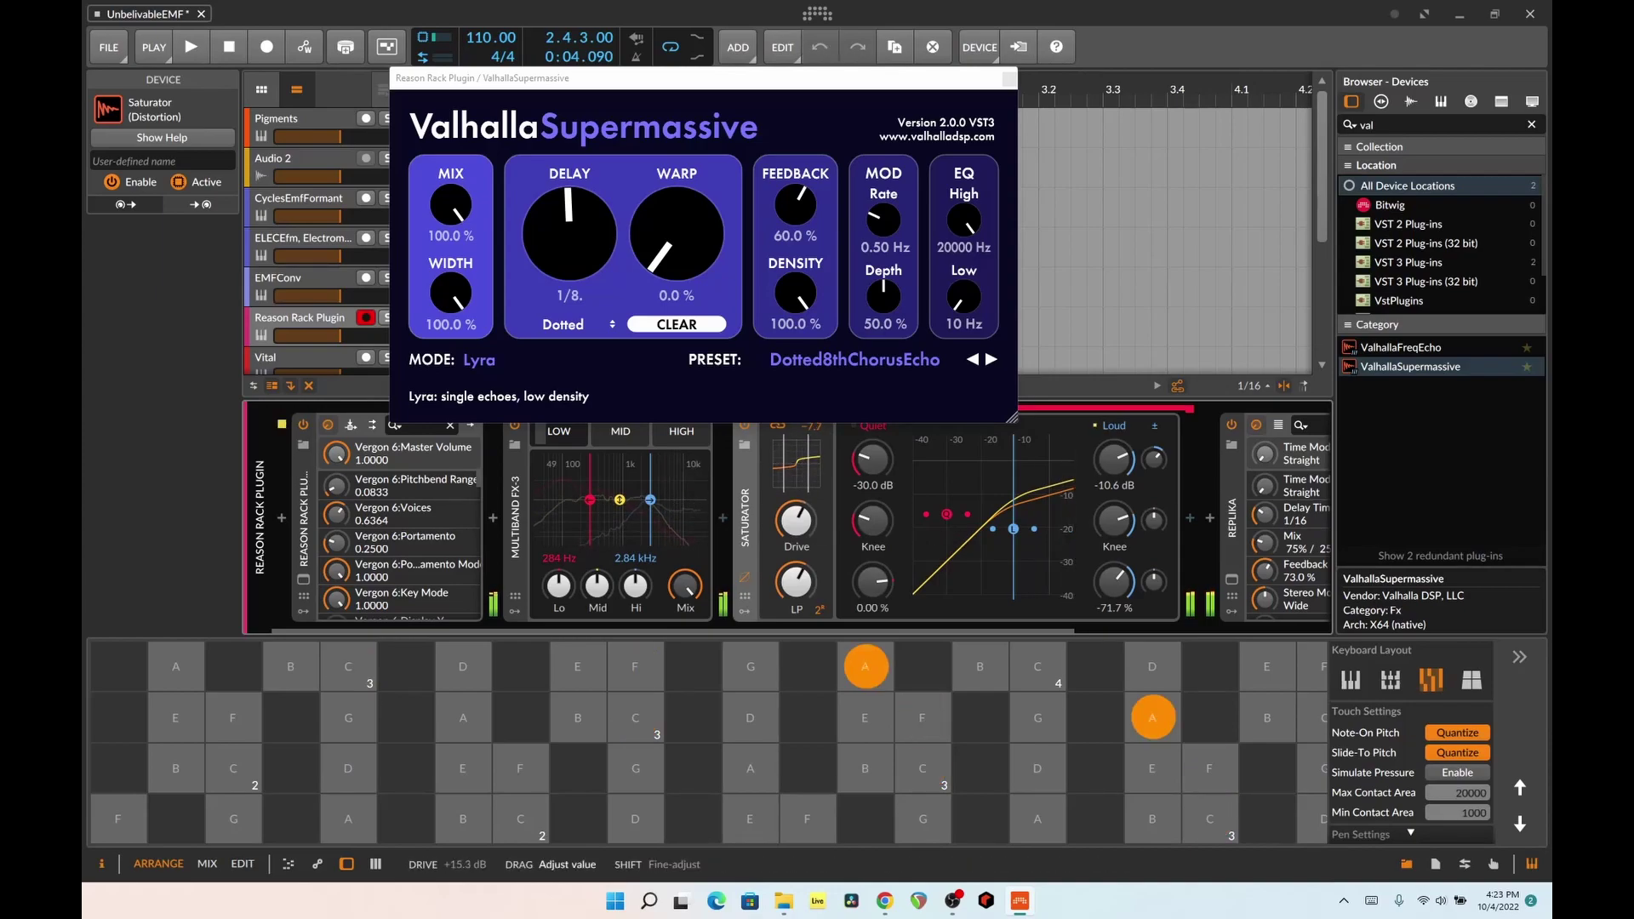
{"action": "left_click_drag", "start_coordinate": [590, 501], "coordinate": [606, 500]}
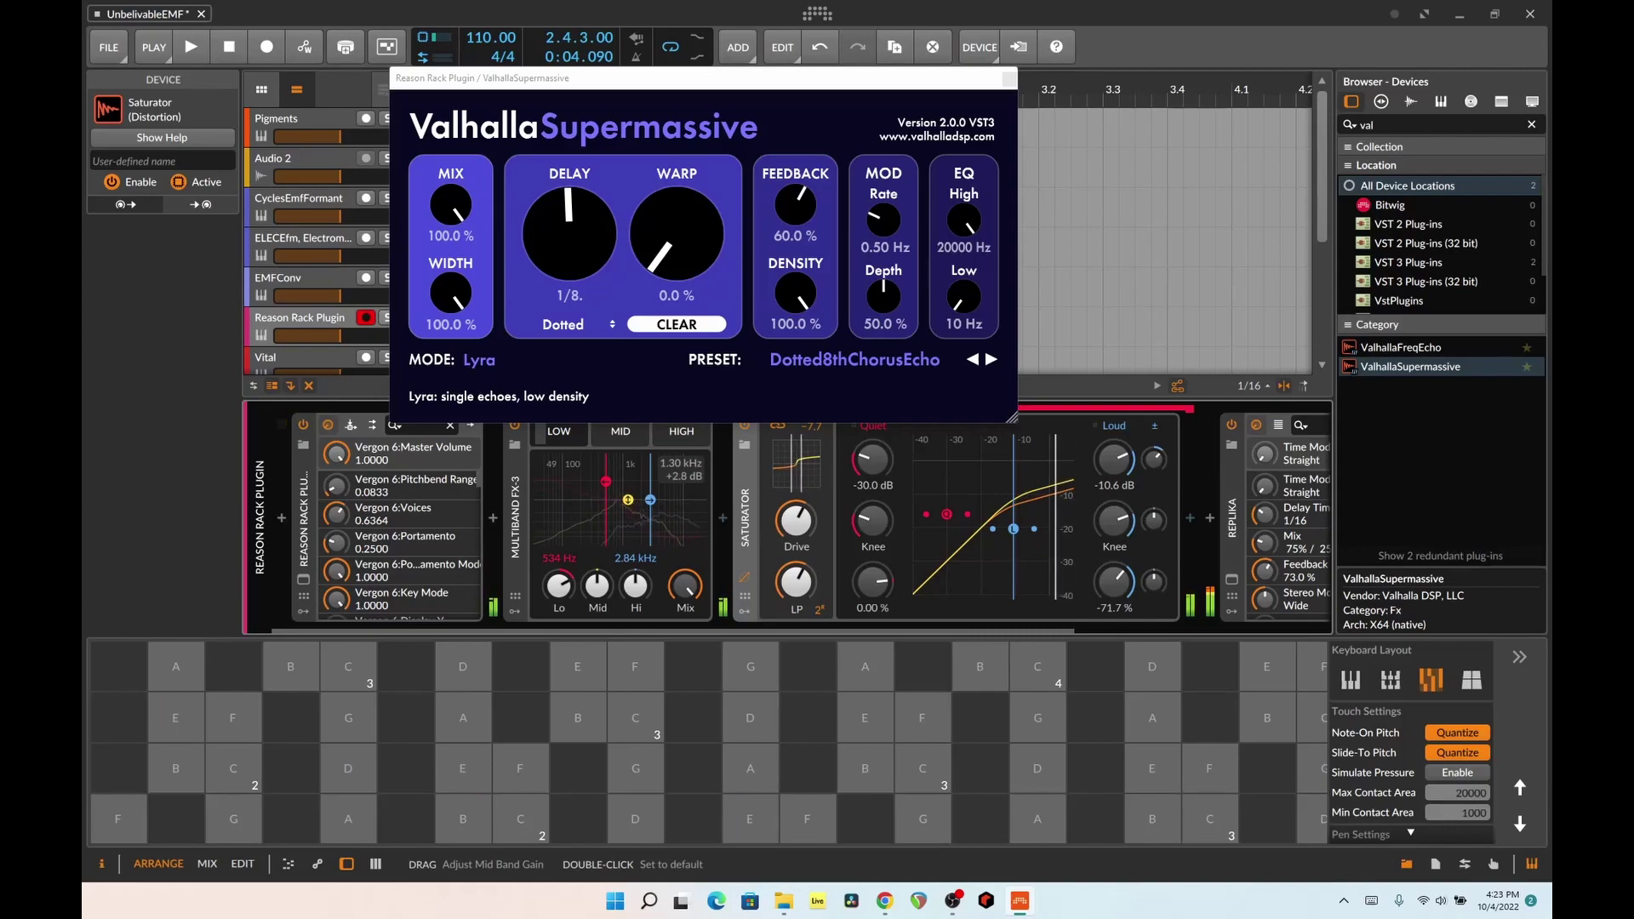
{"action": "left_click", "coordinate": [1008, 78]}
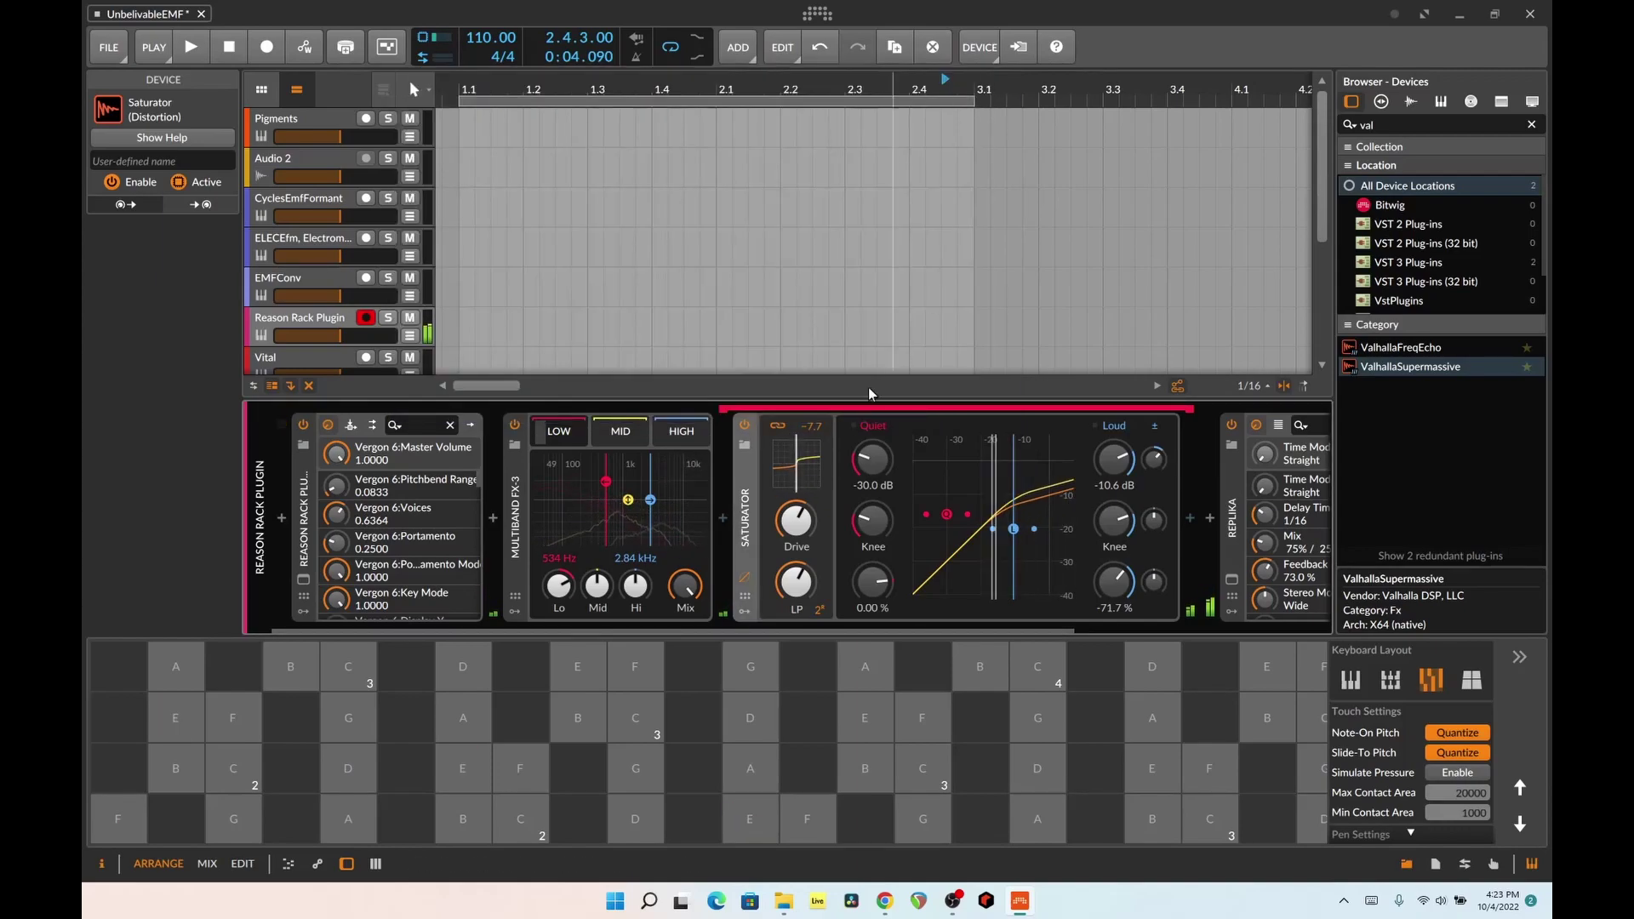
- Insert a Filter in Multiband FX-3's High band, raise its cutoff slightly and lower its resonance to the minimum
{"action": "left_click", "coordinate": [691, 431]}
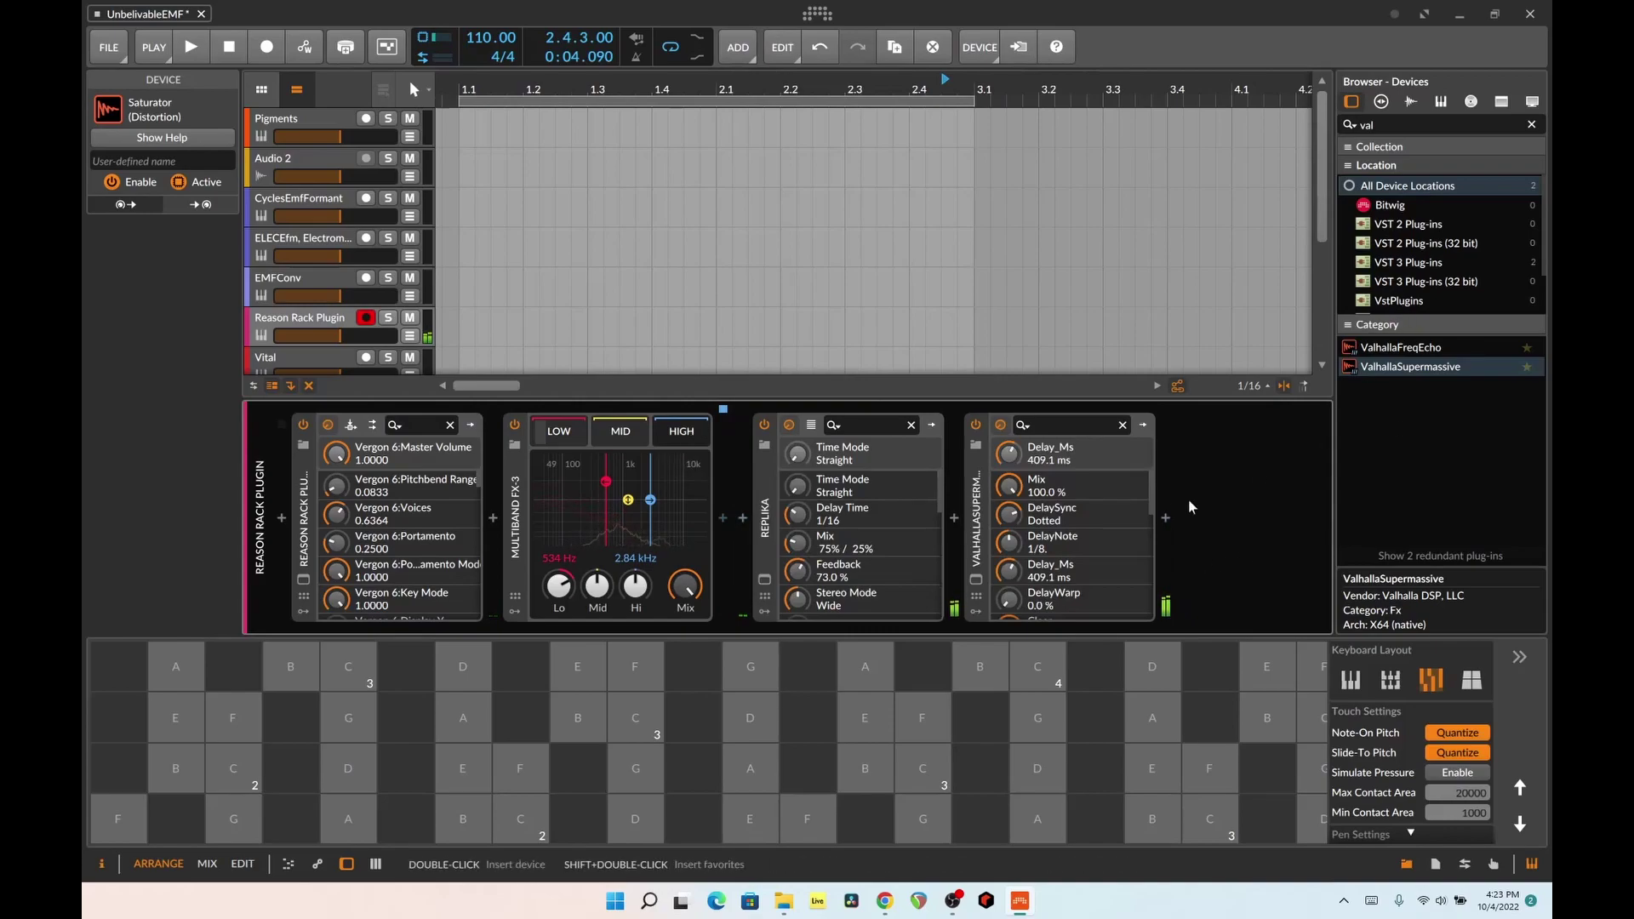
{"action": "left_click", "coordinate": [722, 521]}
{"action": "type", "text": "fi"}
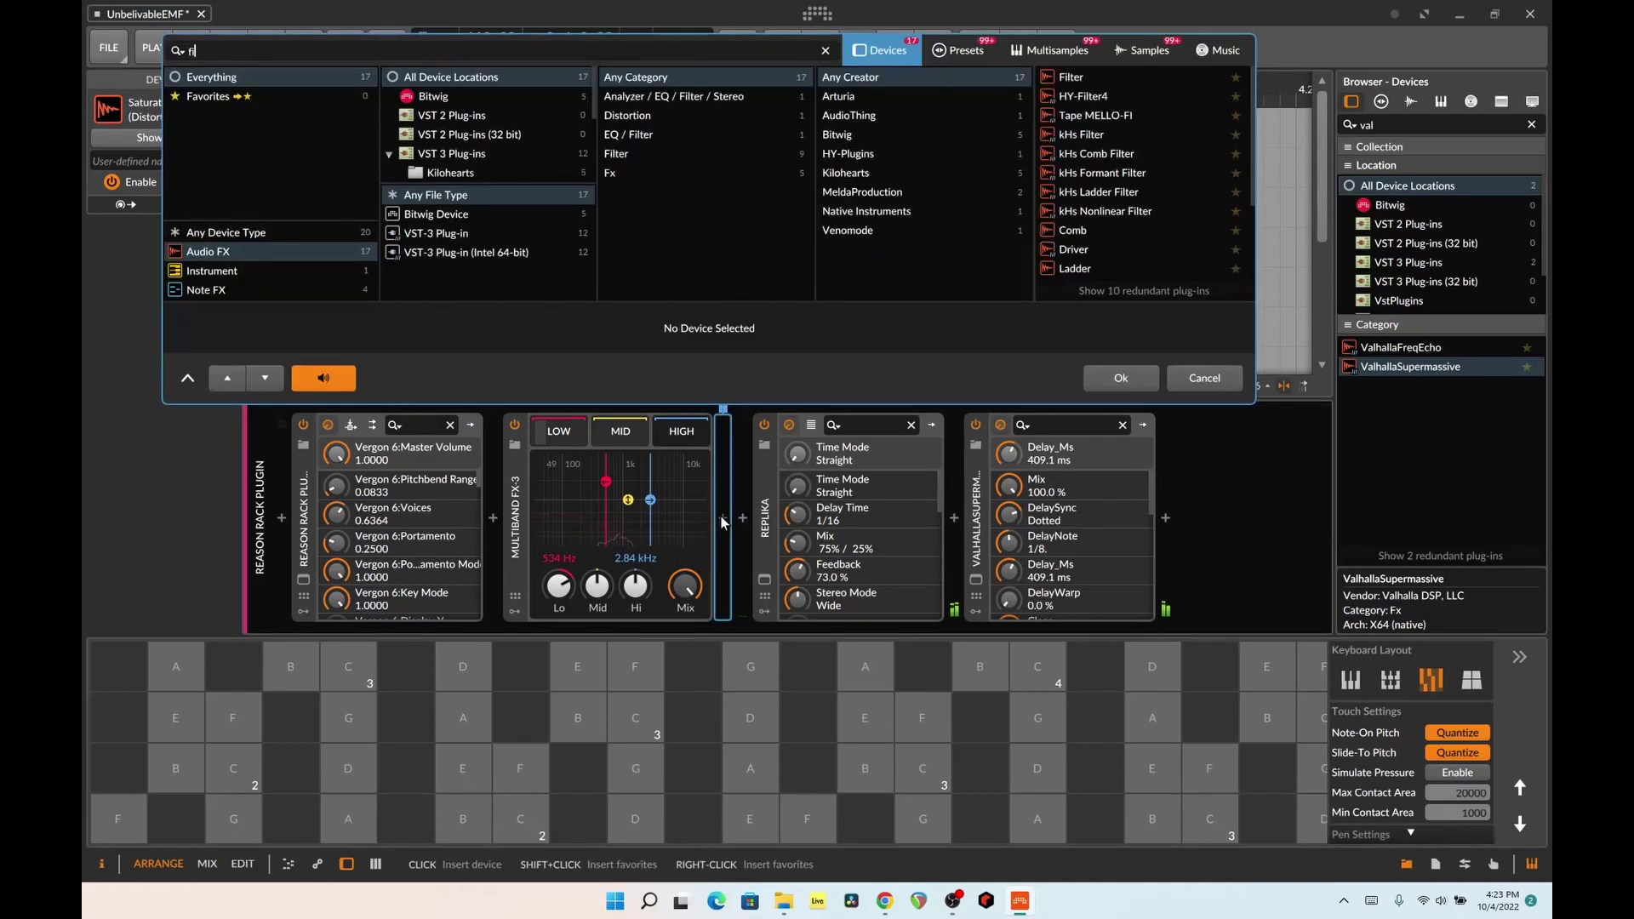
{"action": "double_click", "coordinate": [1056, 79]}
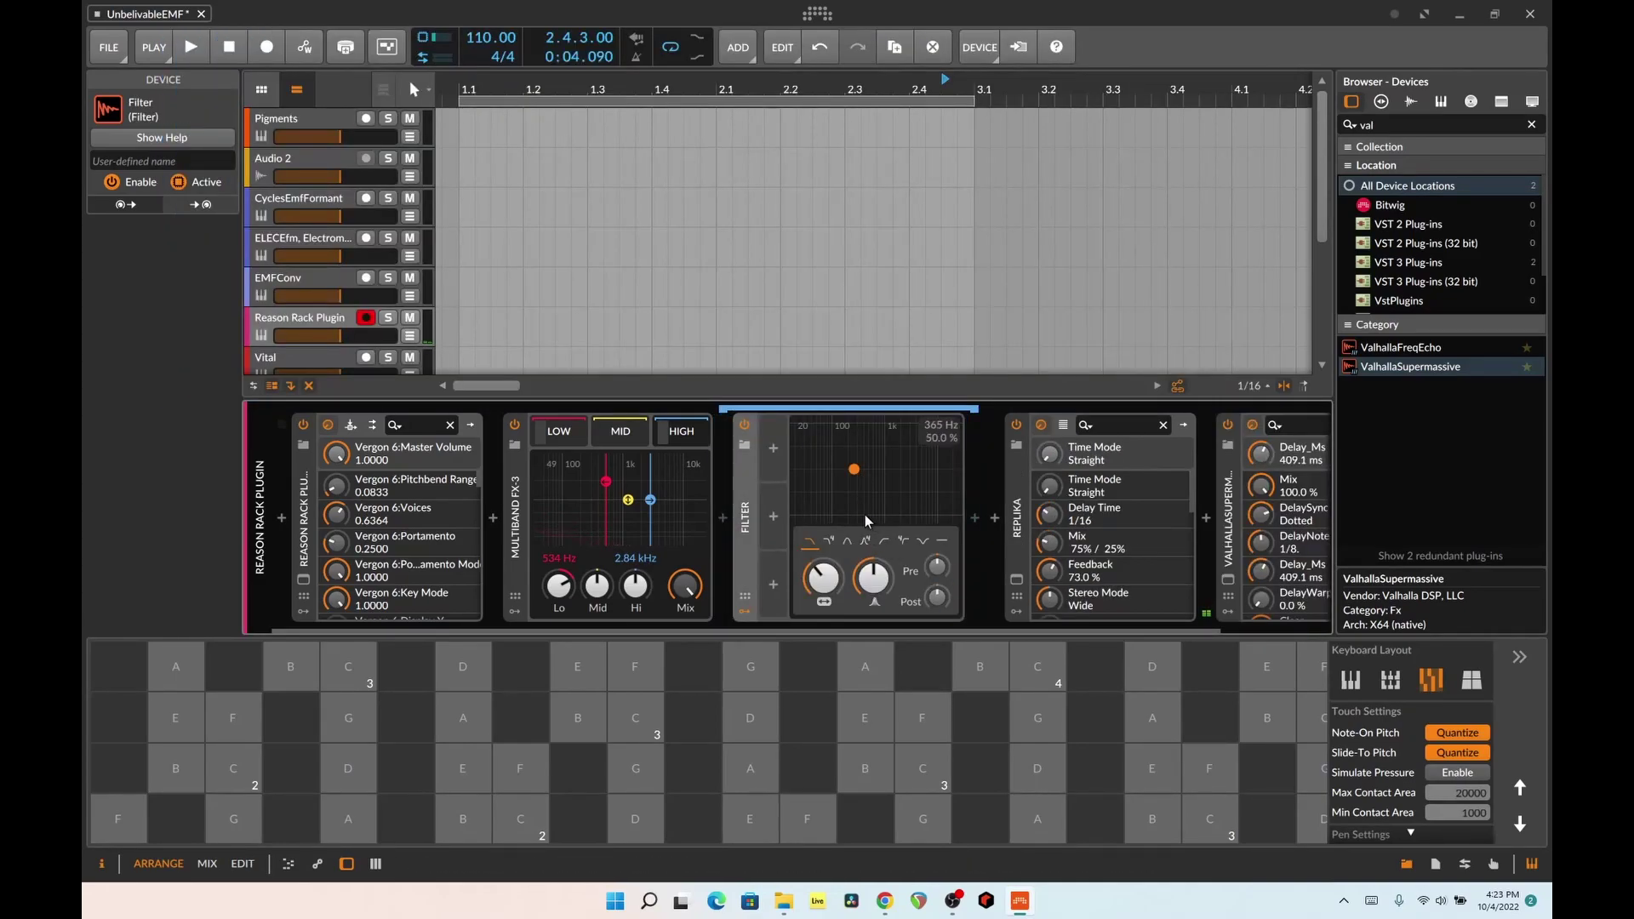
{"action": "left_click_drag", "start_coordinate": [840, 467], "coordinate": [861, 480]}
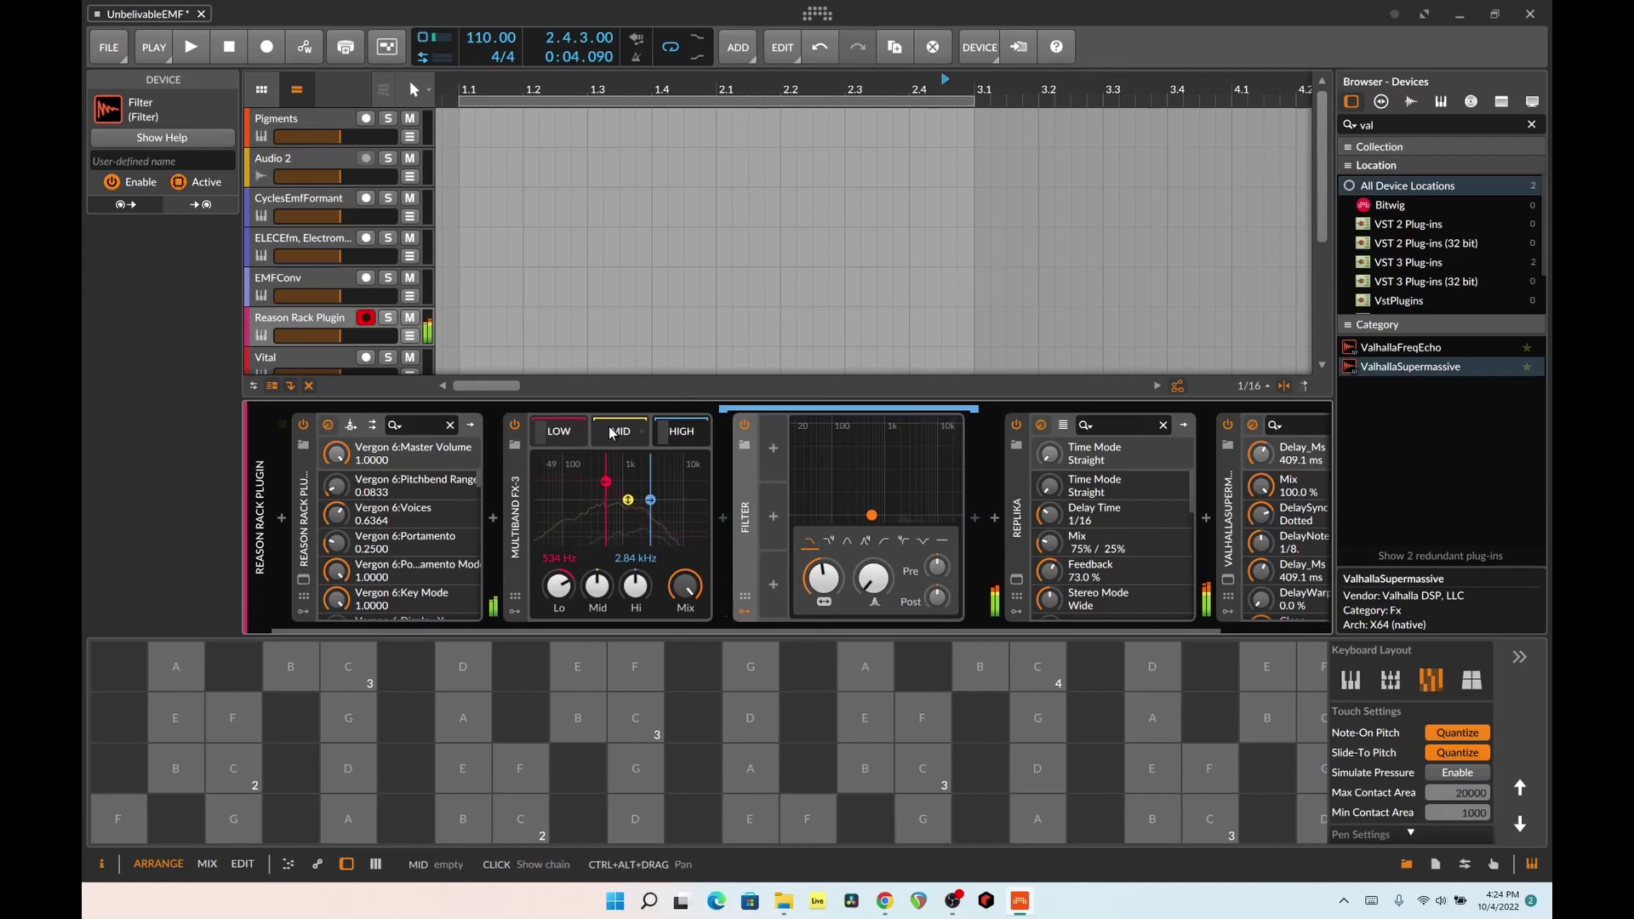
- Initialize the preset of the Vital instrument on the Vital track and open oscillator 1's wavetable editor
{"action": "scroll", "coordinate": [468, 303], "scroll_direction": "down", "scroll_amount": 5}
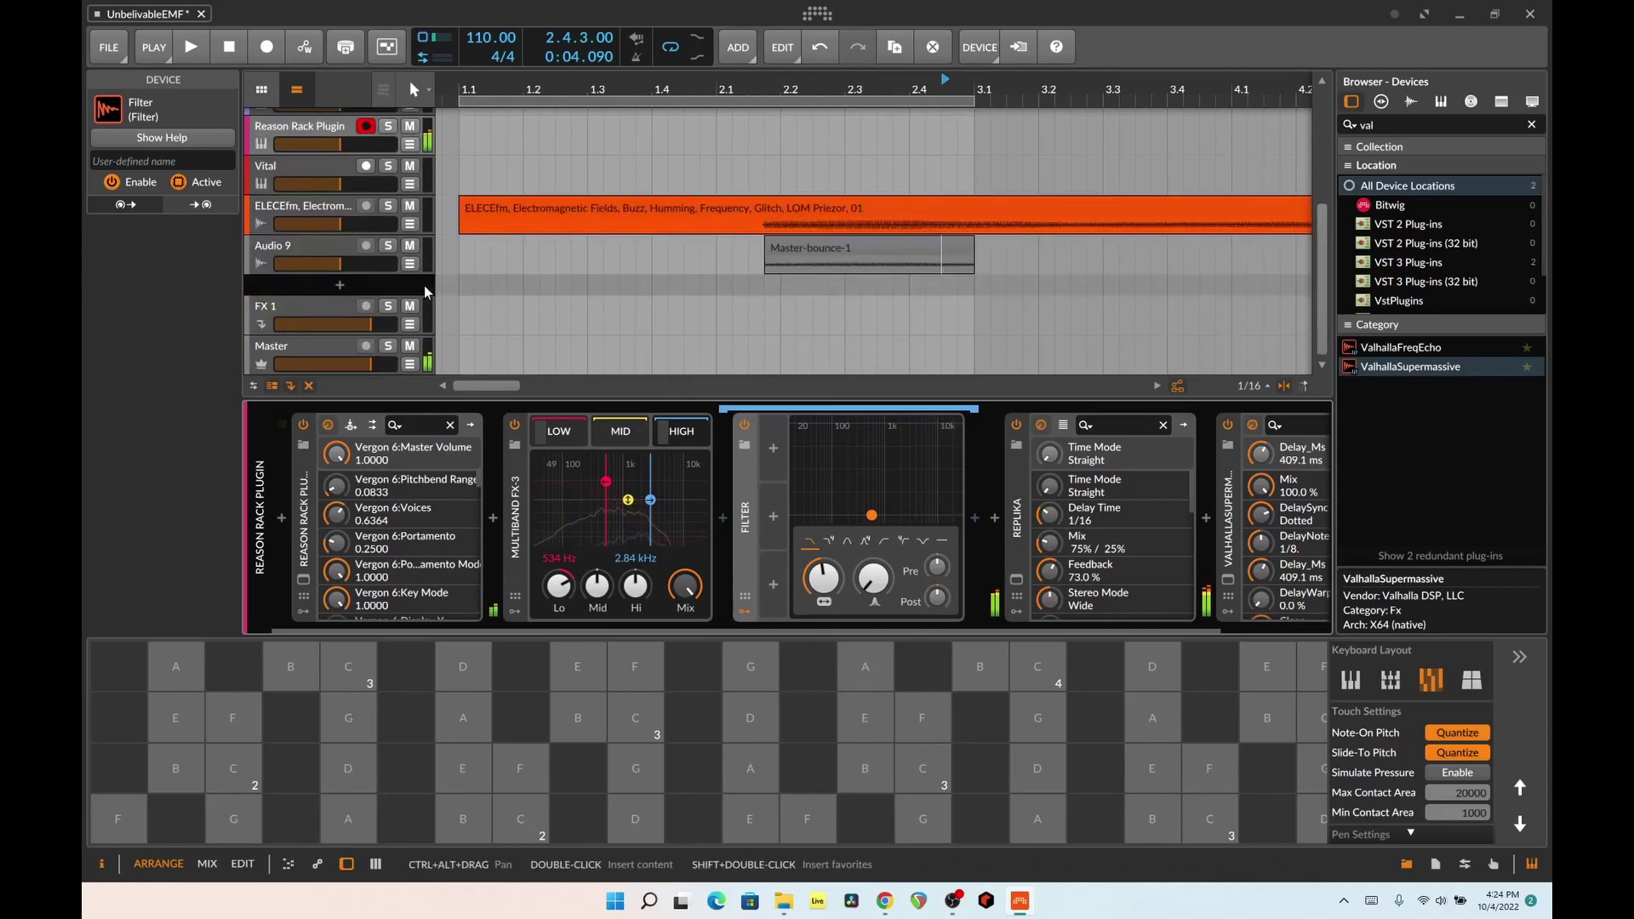
{"action": "left_click", "coordinate": [327, 171]}
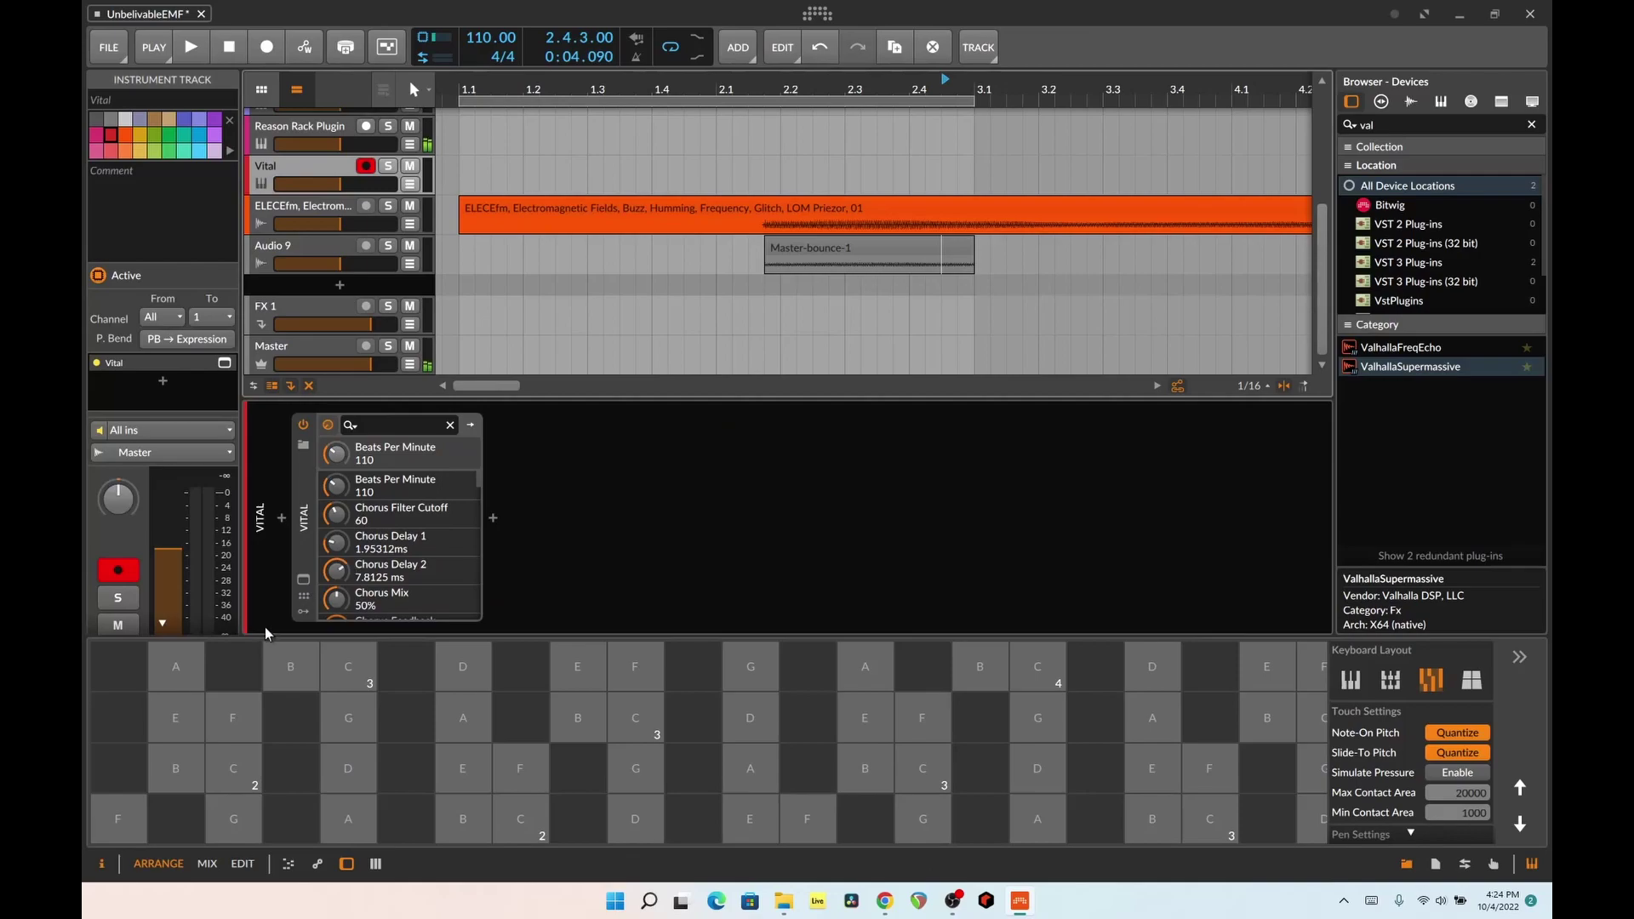
{"action": "left_click", "coordinate": [303, 578]}
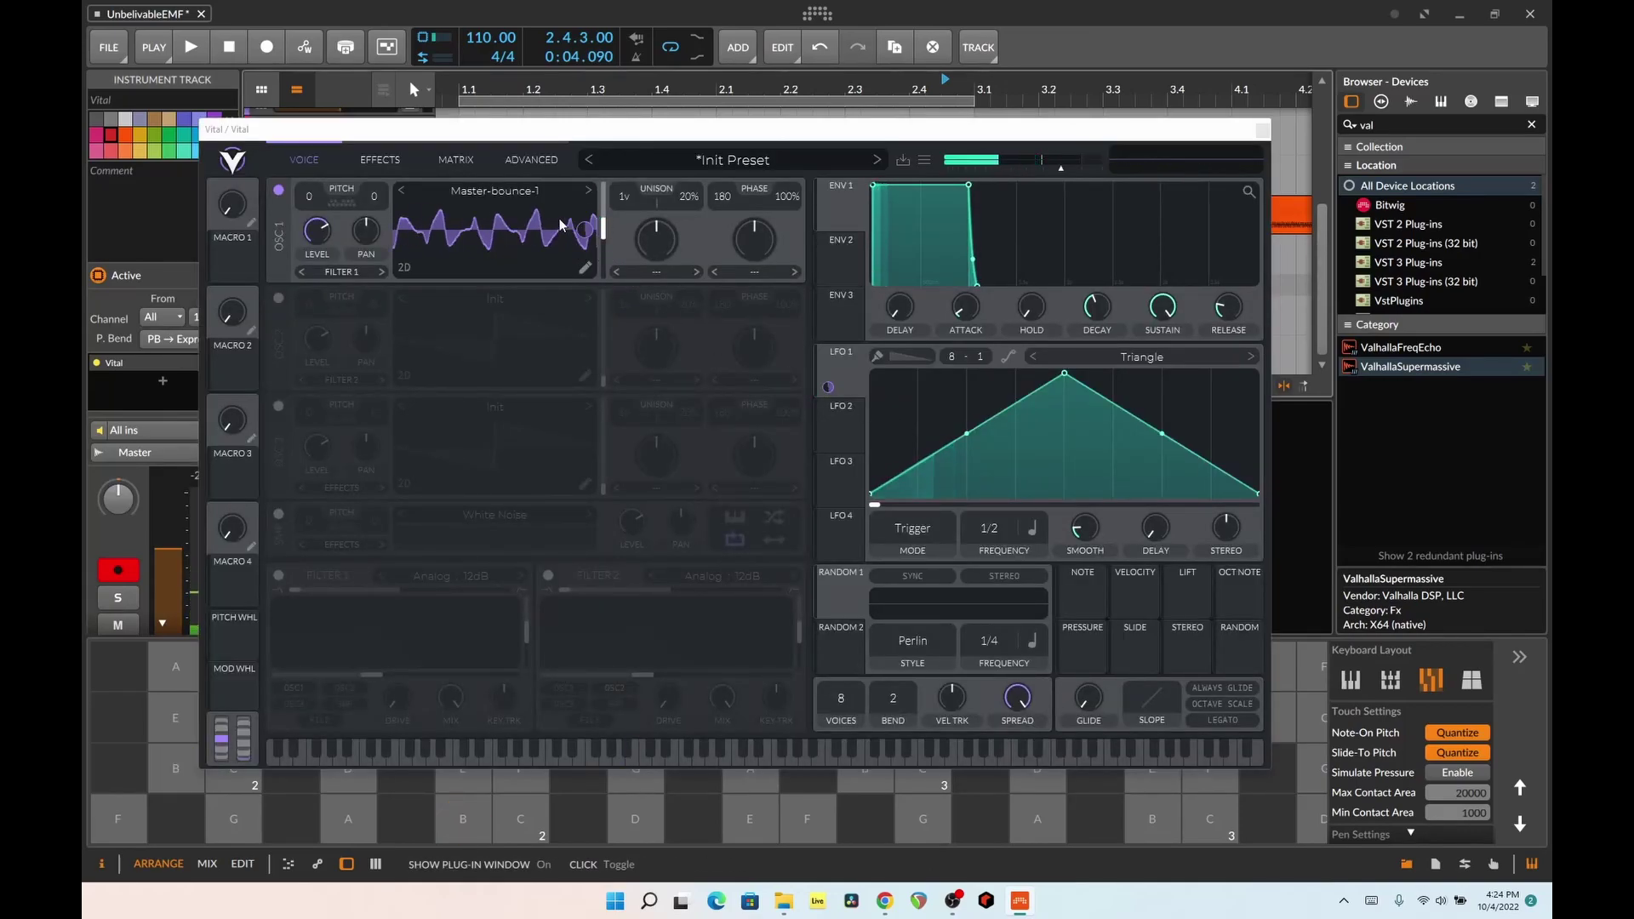
{"action": "left_click", "coordinate": [549, 192]}
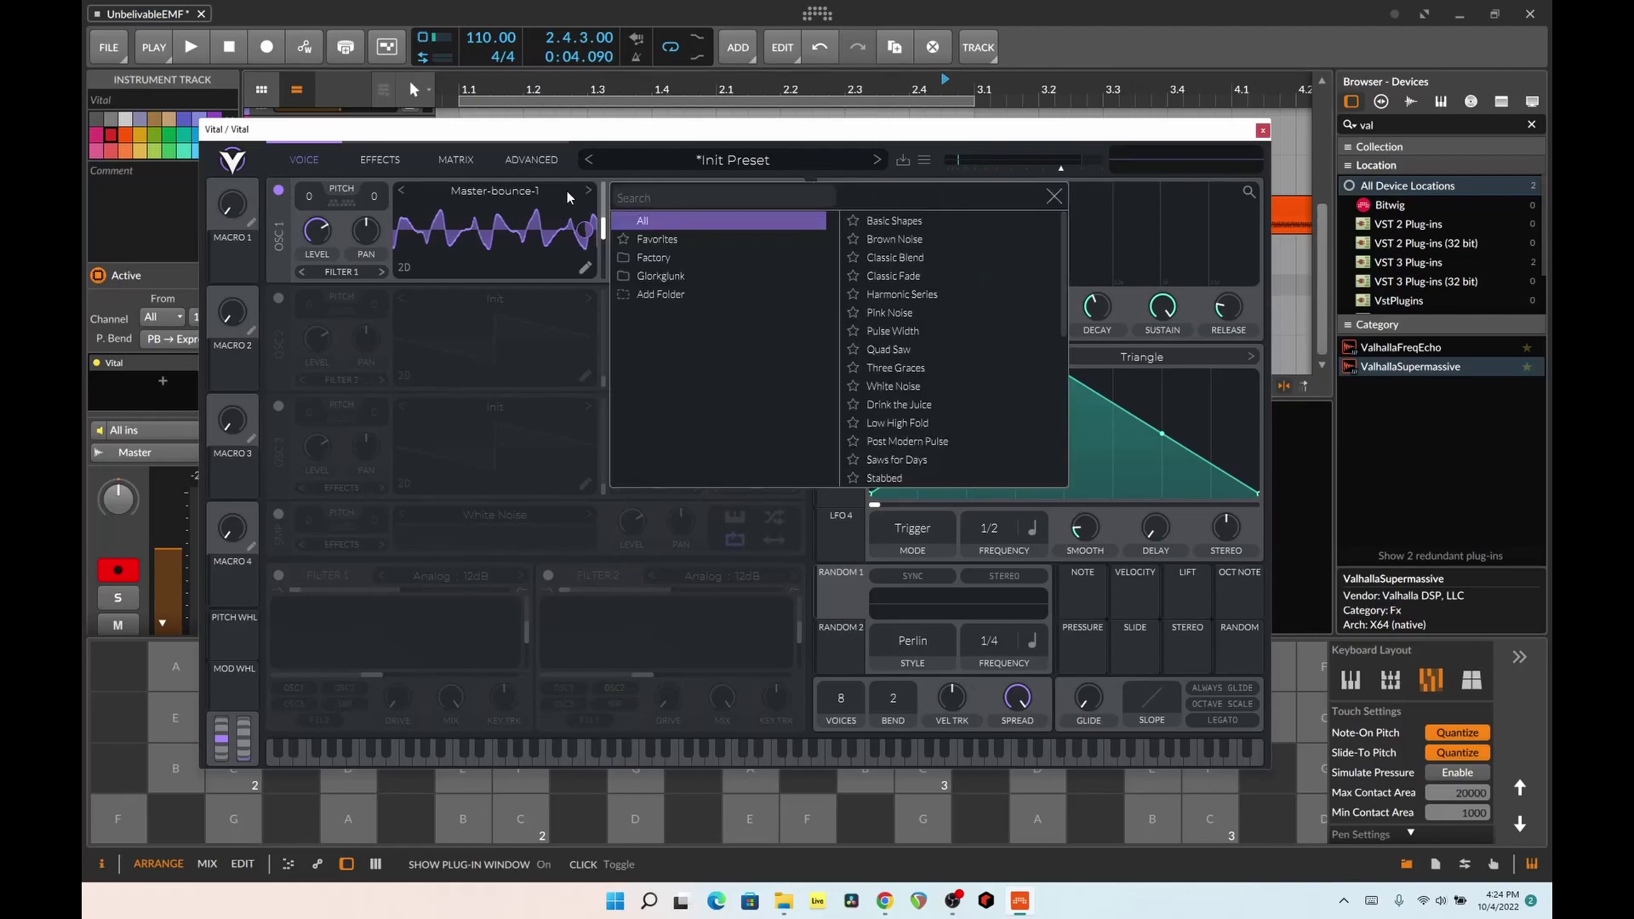
{"action": "left_click", "coordinate": [1053, 192]}
{"action": "left_click", "coordinate": [721, 164]}
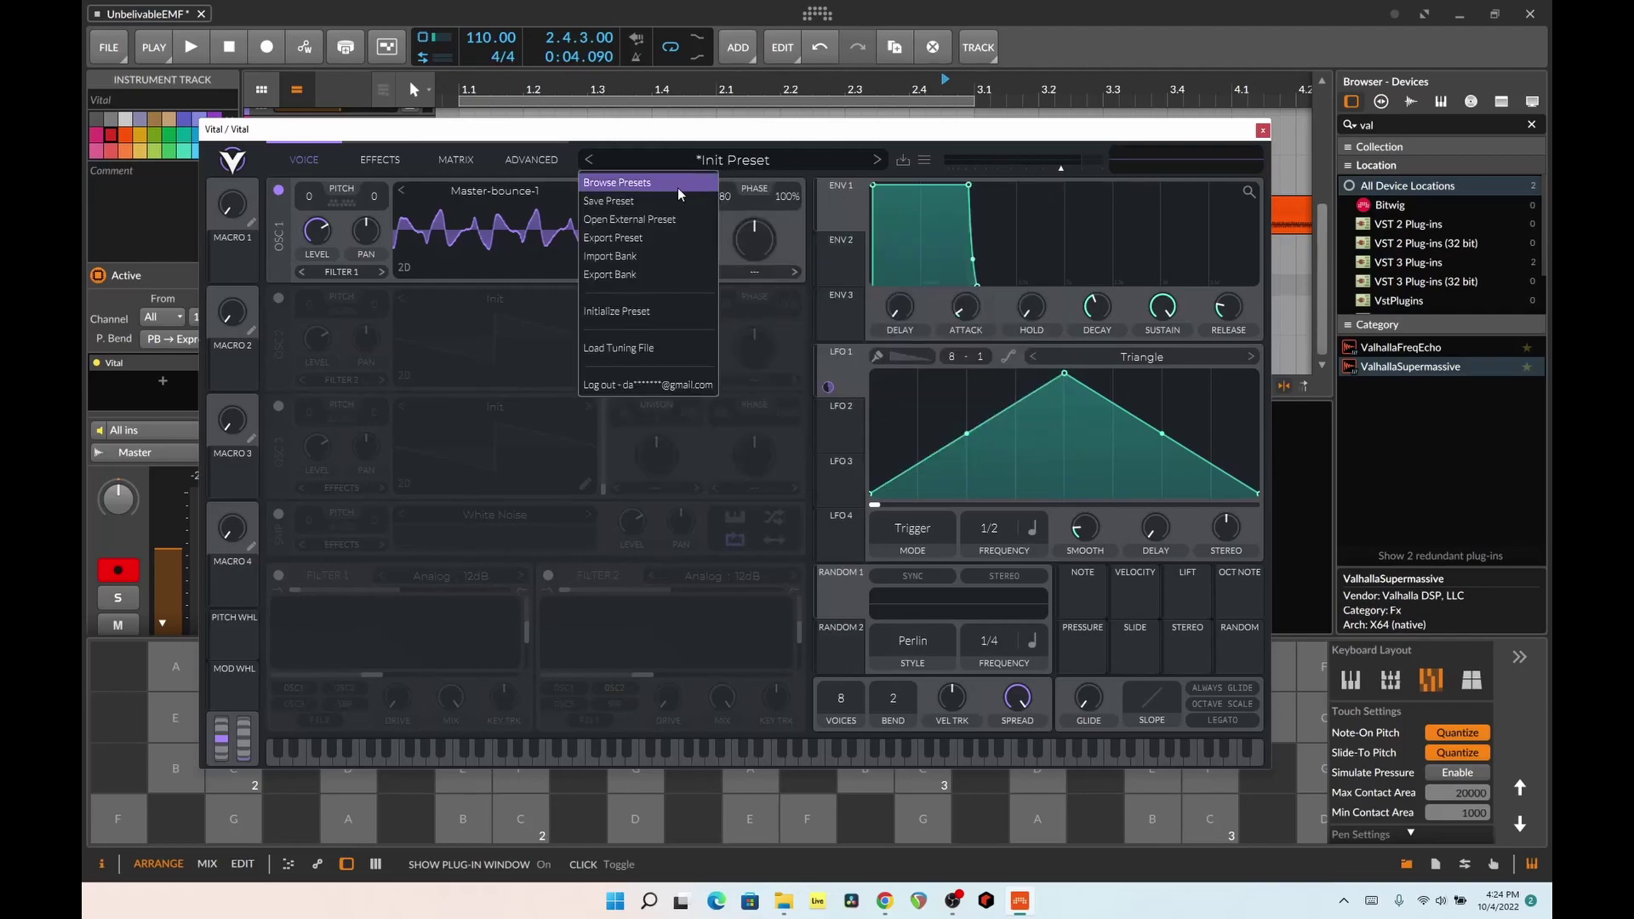
{"action": "left_click", "coordinate": [652, 318]}
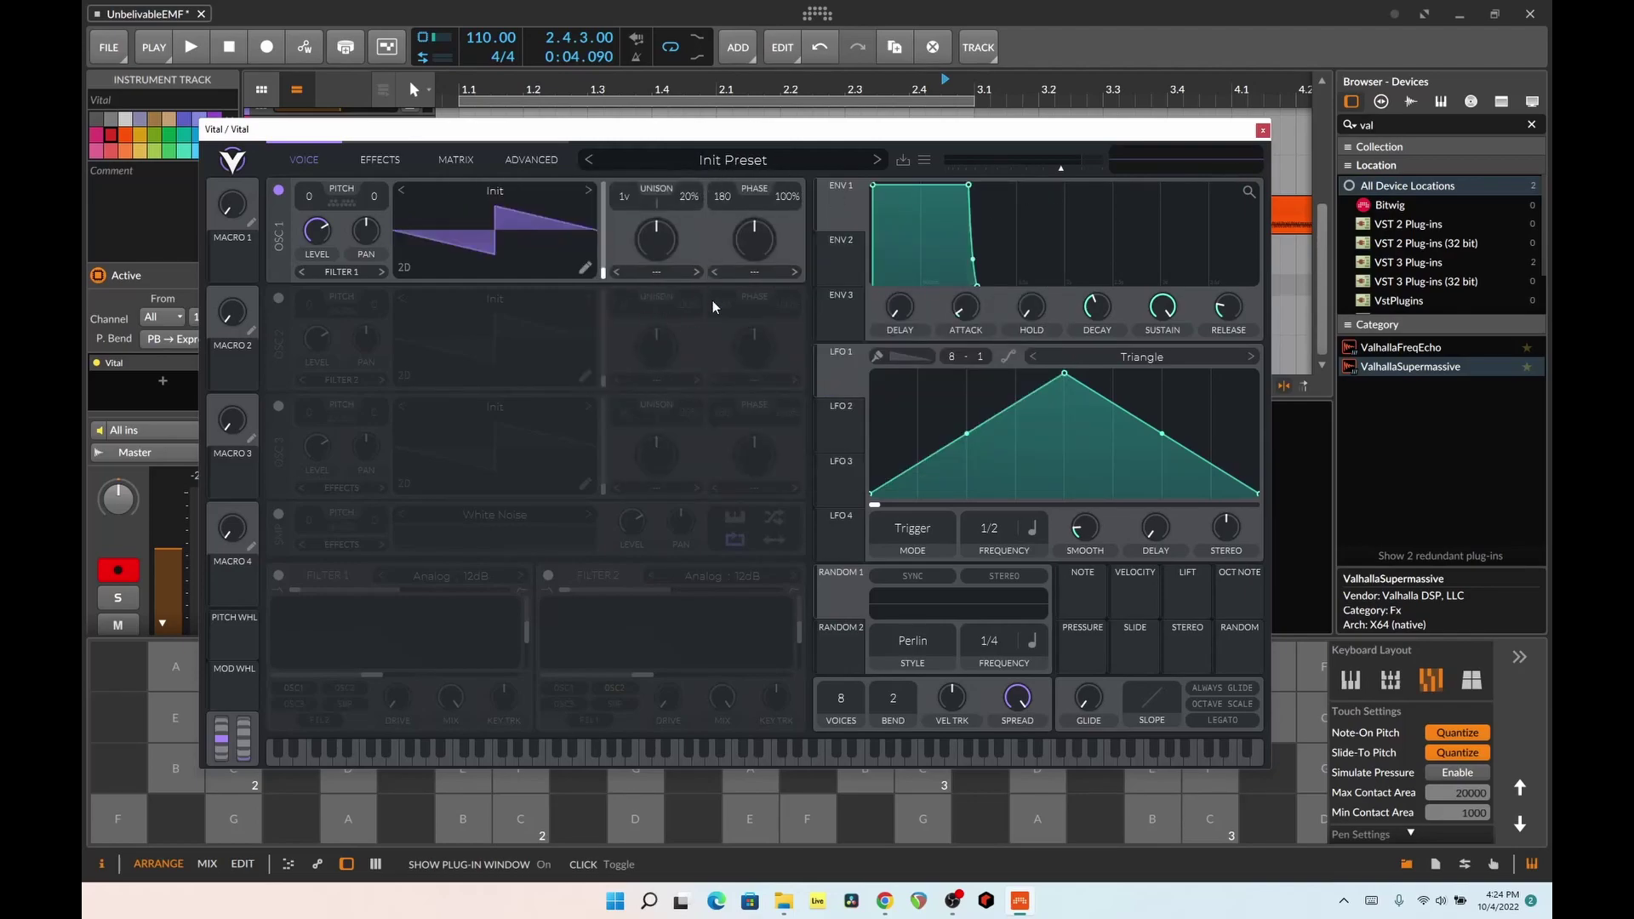
{"action": "left_click", "coordinate": [585, 269]}
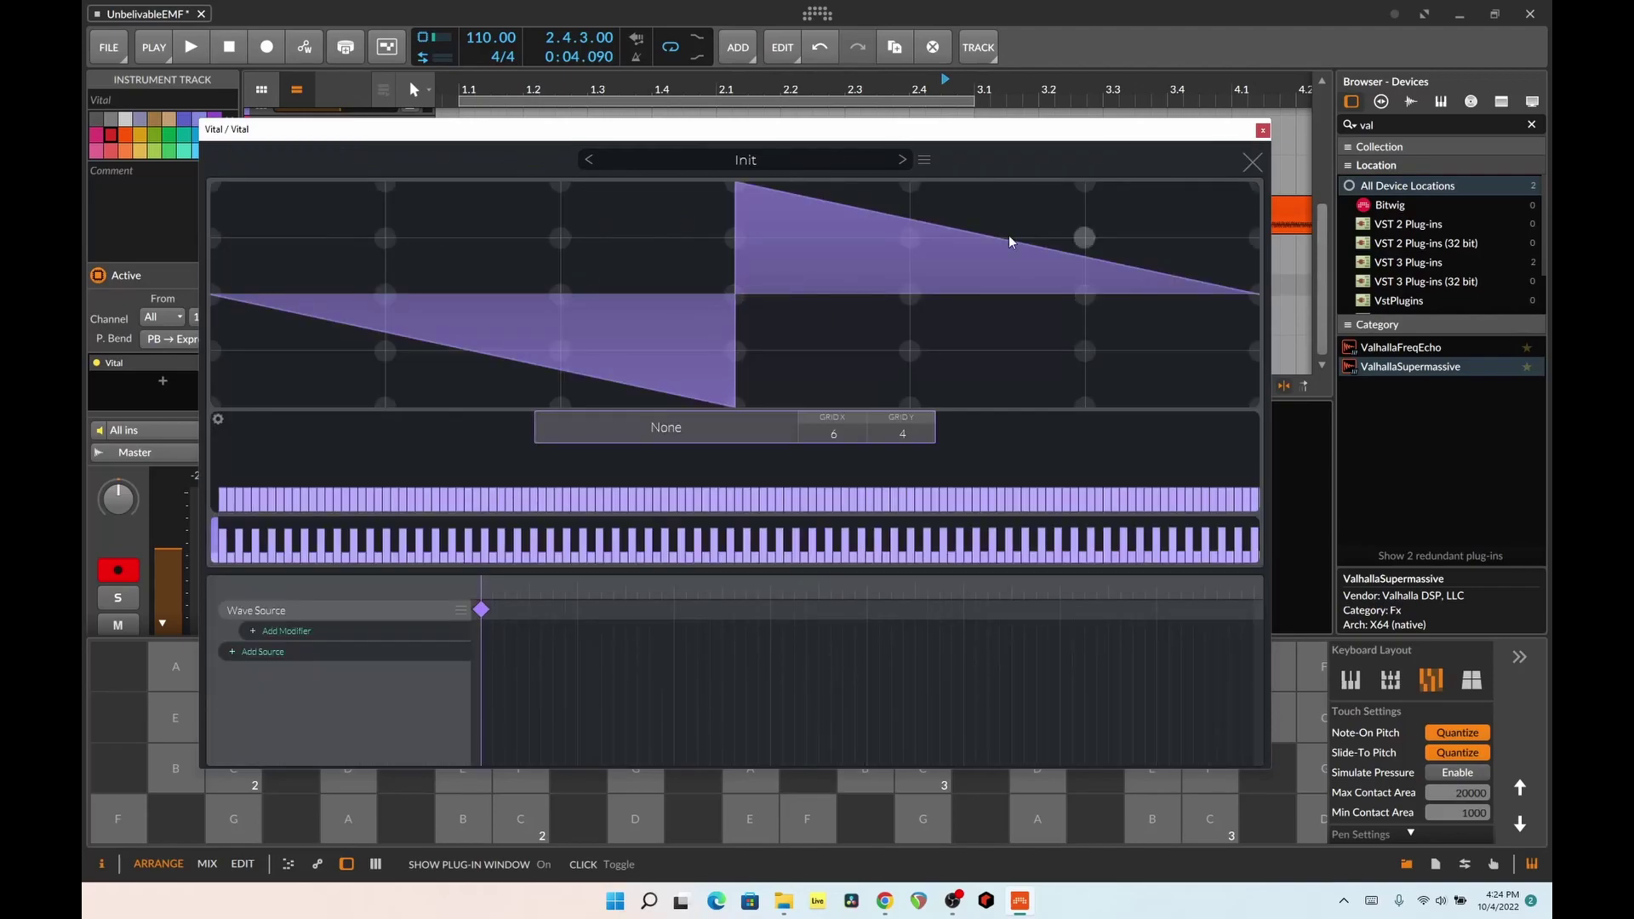
{"action": "left_click", "coordinate": [926, 161]}
{"action": "left_click", "coordinate": [974, 201]}
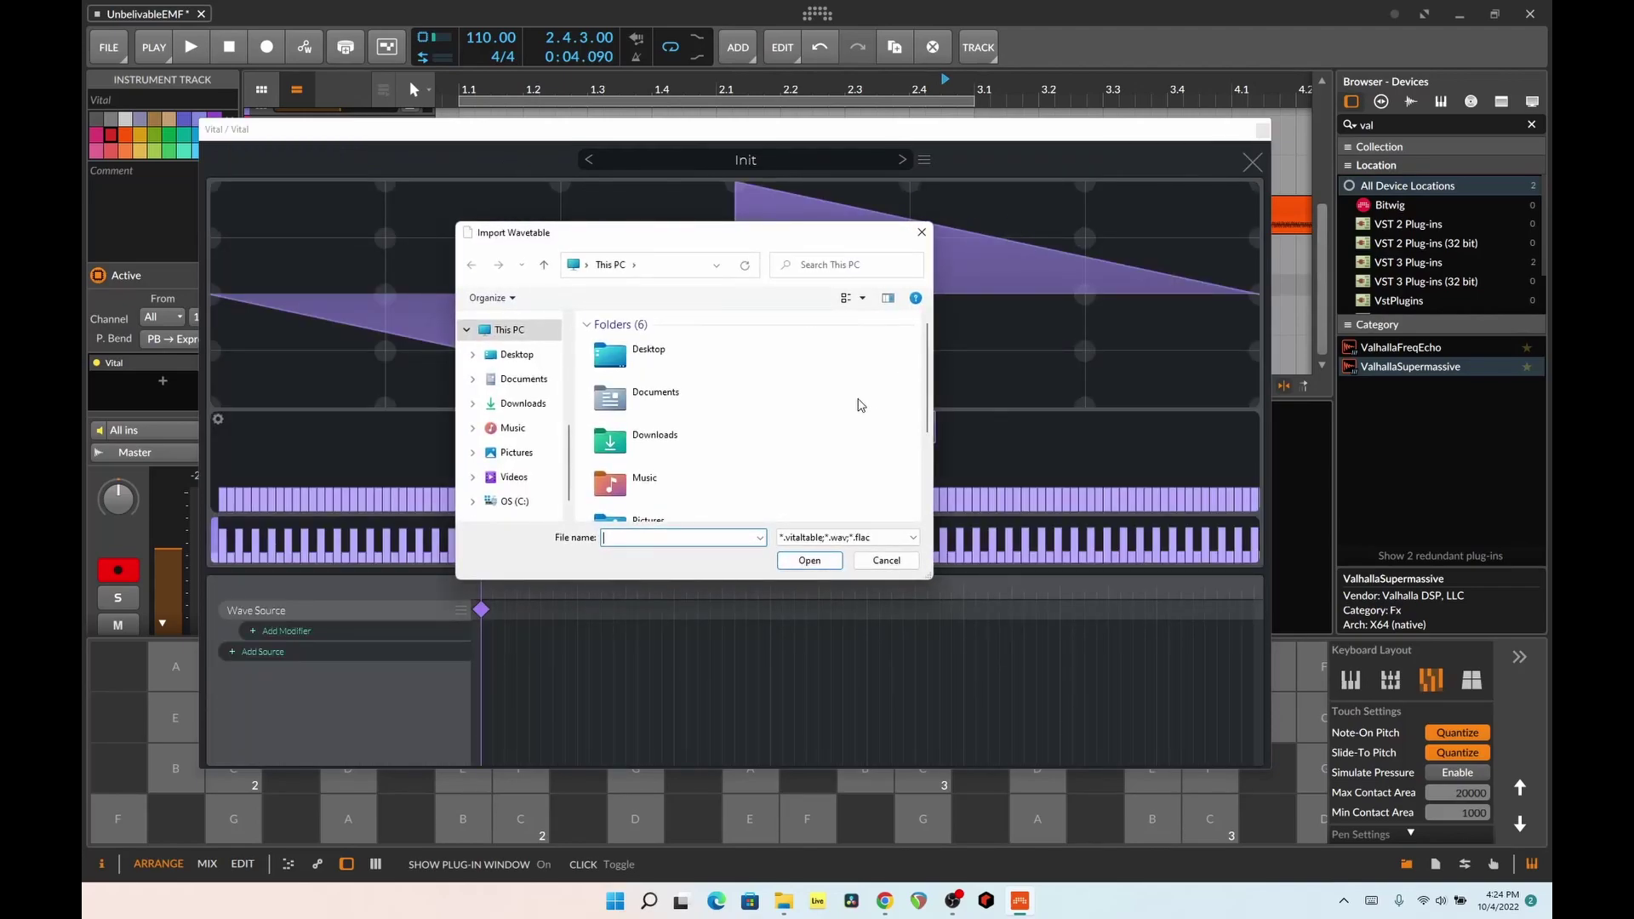
{"action": "left_click", "coordinate": [528, 502]}
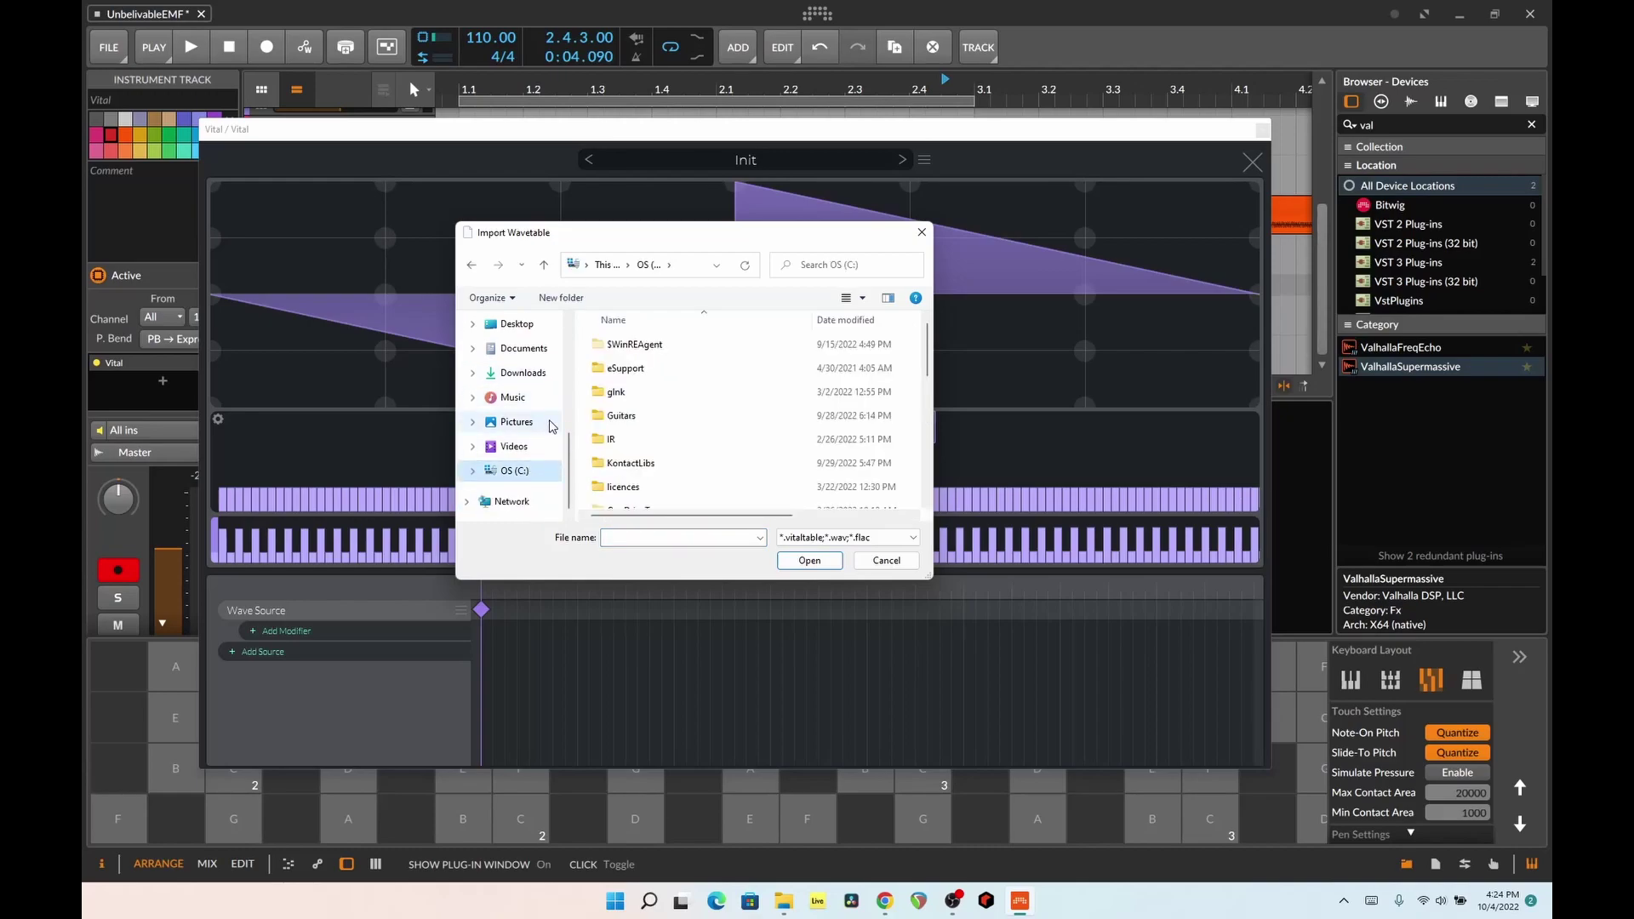
{"action": "scroll", "coordinate": [630, 426], "scroll_direction": "down", "scroll_amount": 5}
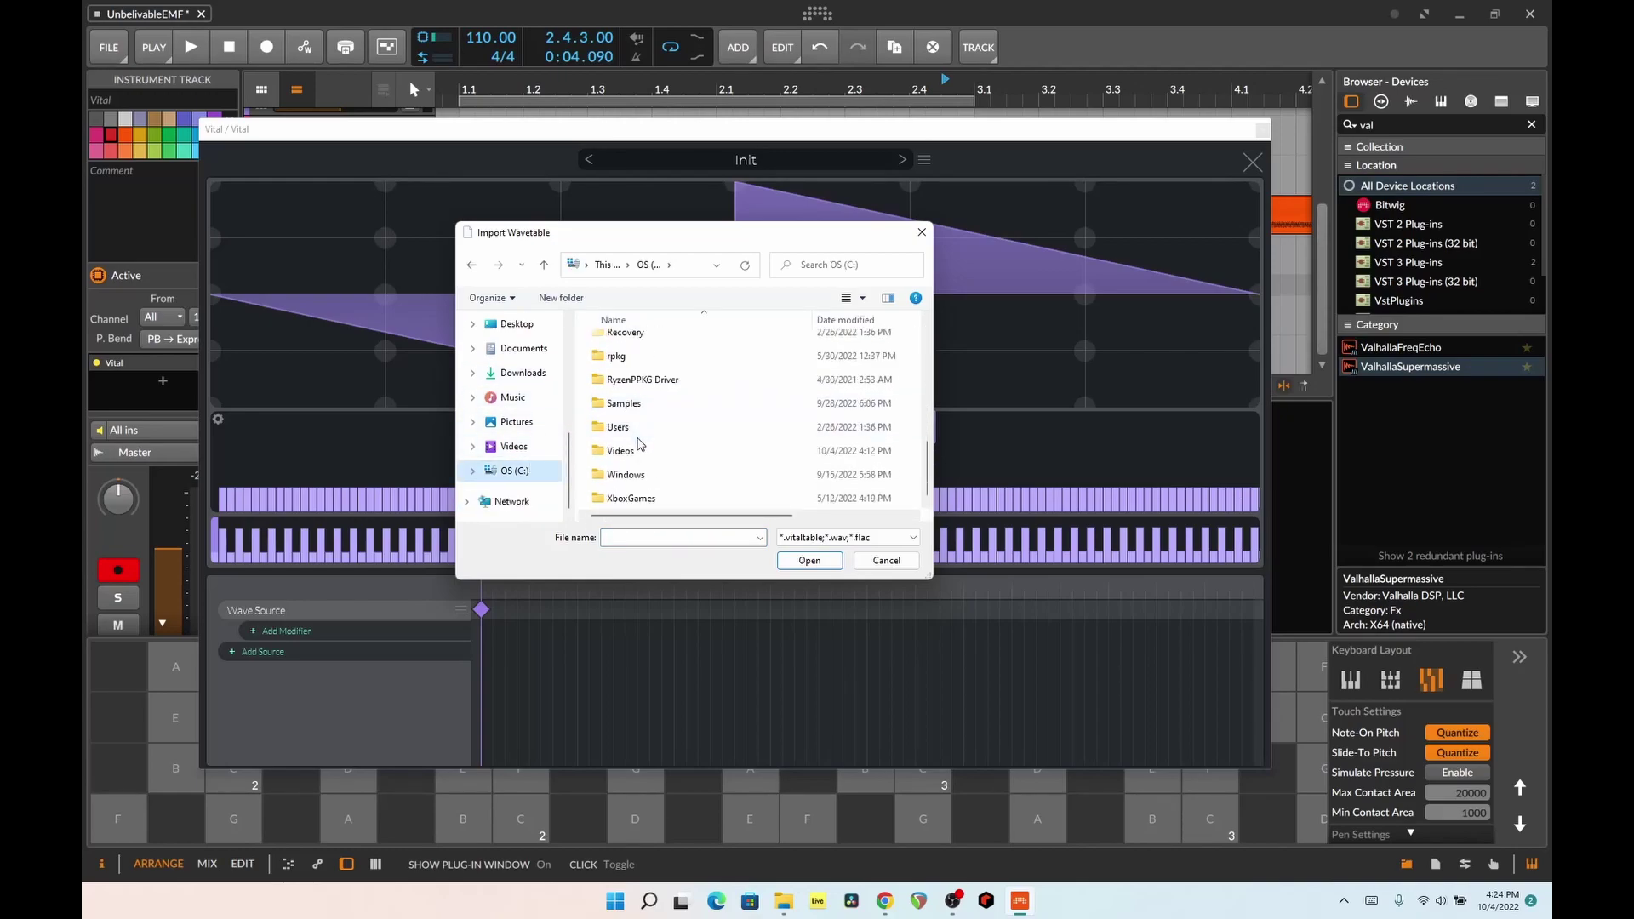
{"action": "double_click", "coordinate": [624, 402]}
{"action": "scroll", "coordinate": [703, 385], "scroll_direction": "down", "scroll_amount": 6}
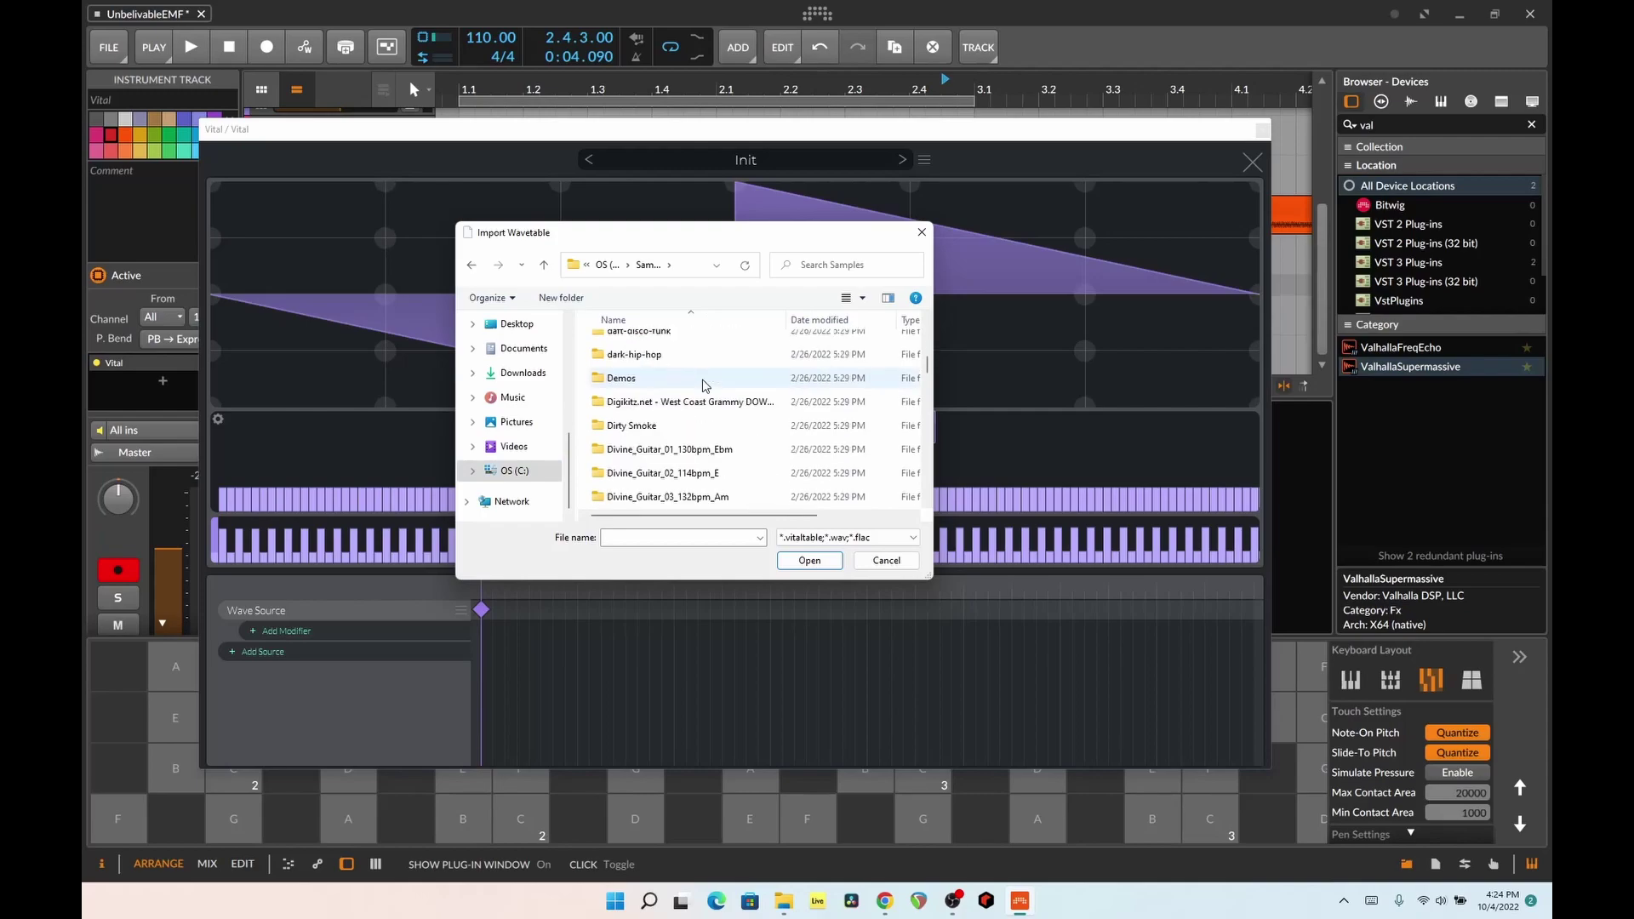
{"action": "left_click", "coordinate": [886, 560]}
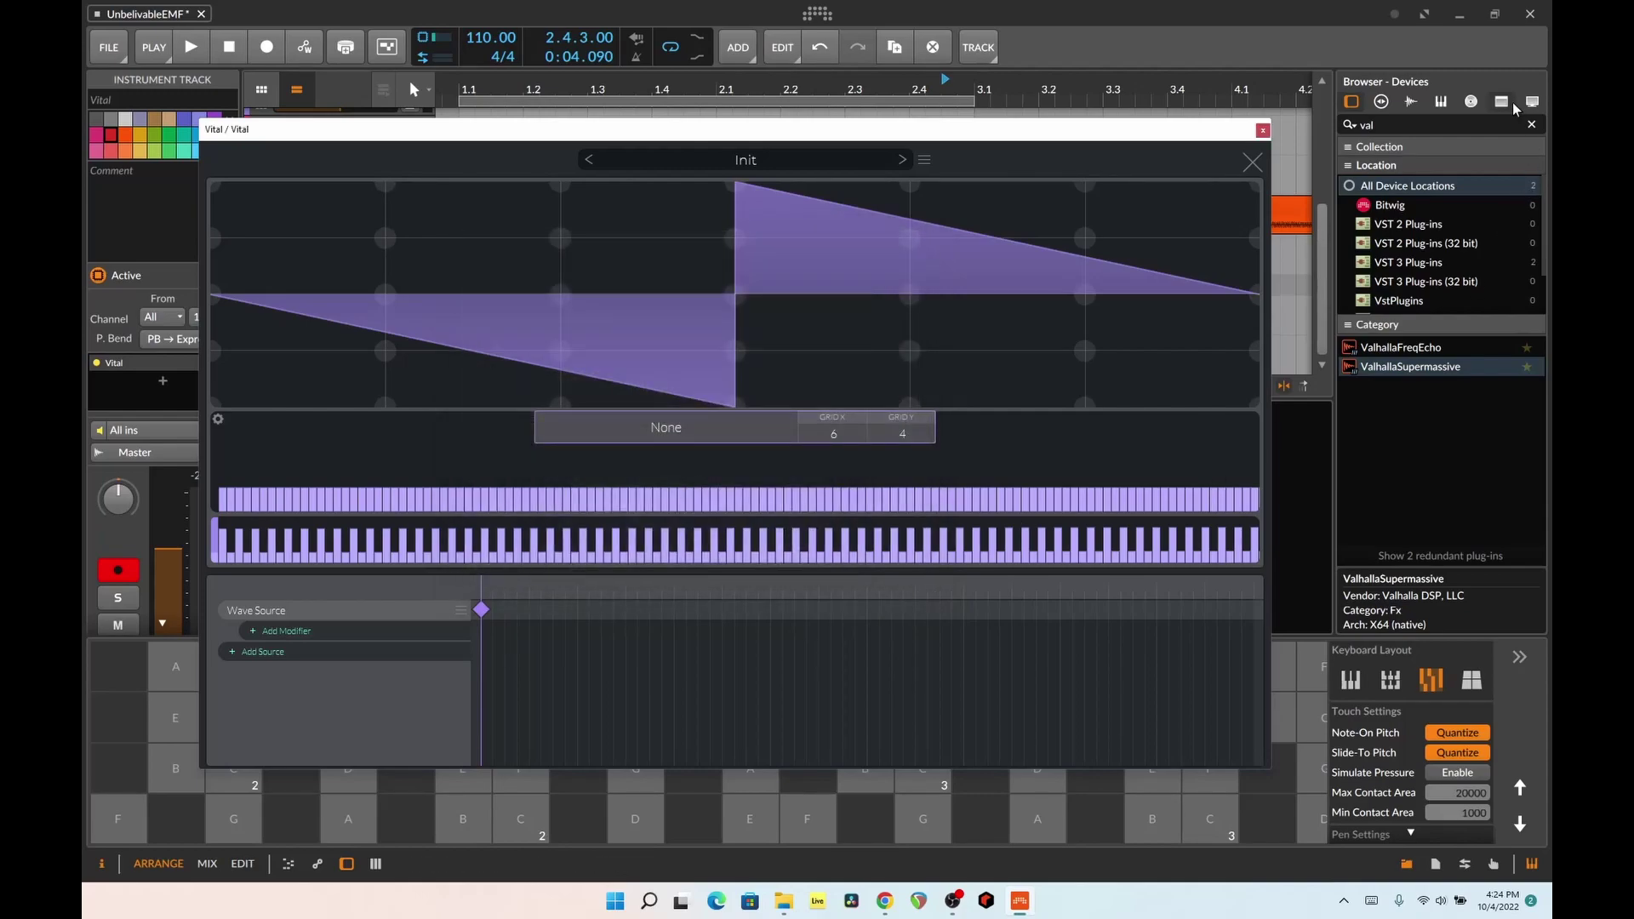
- Locate Master-bounce-1.wav in the current project's bounce folder, reveal it on disk and copy its folder path
{"action": "left_click", "coordinate": [1505, 103]}
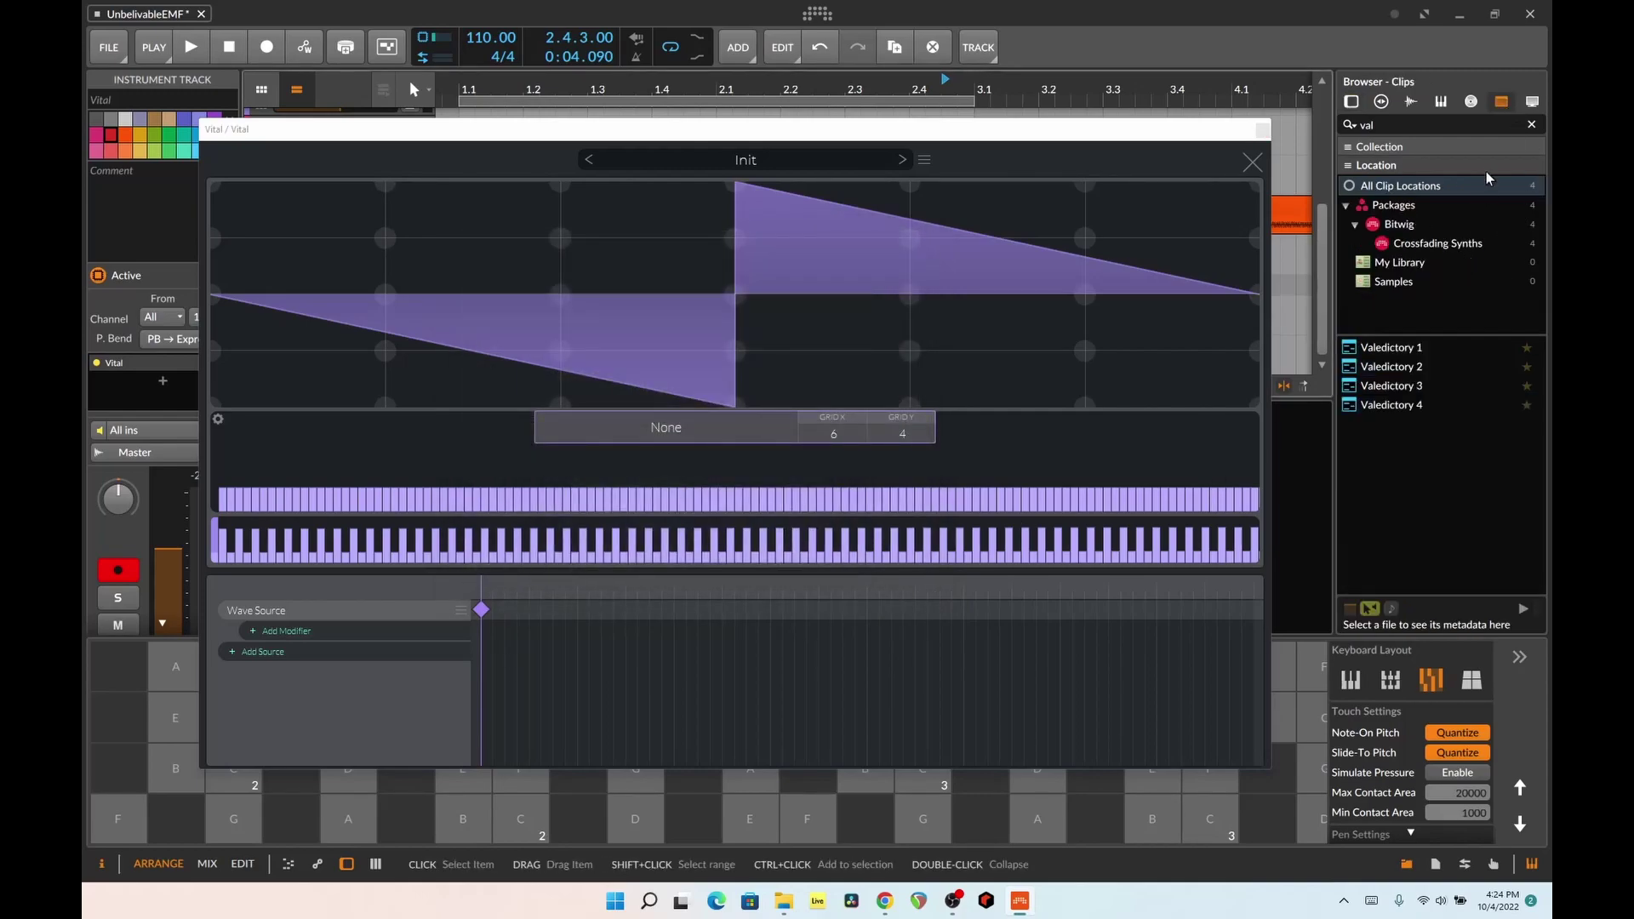
{"action": "left_click", "coordinate": [1533, 103]}
{"action": "left_click", "coordinate": [1402, 166]}
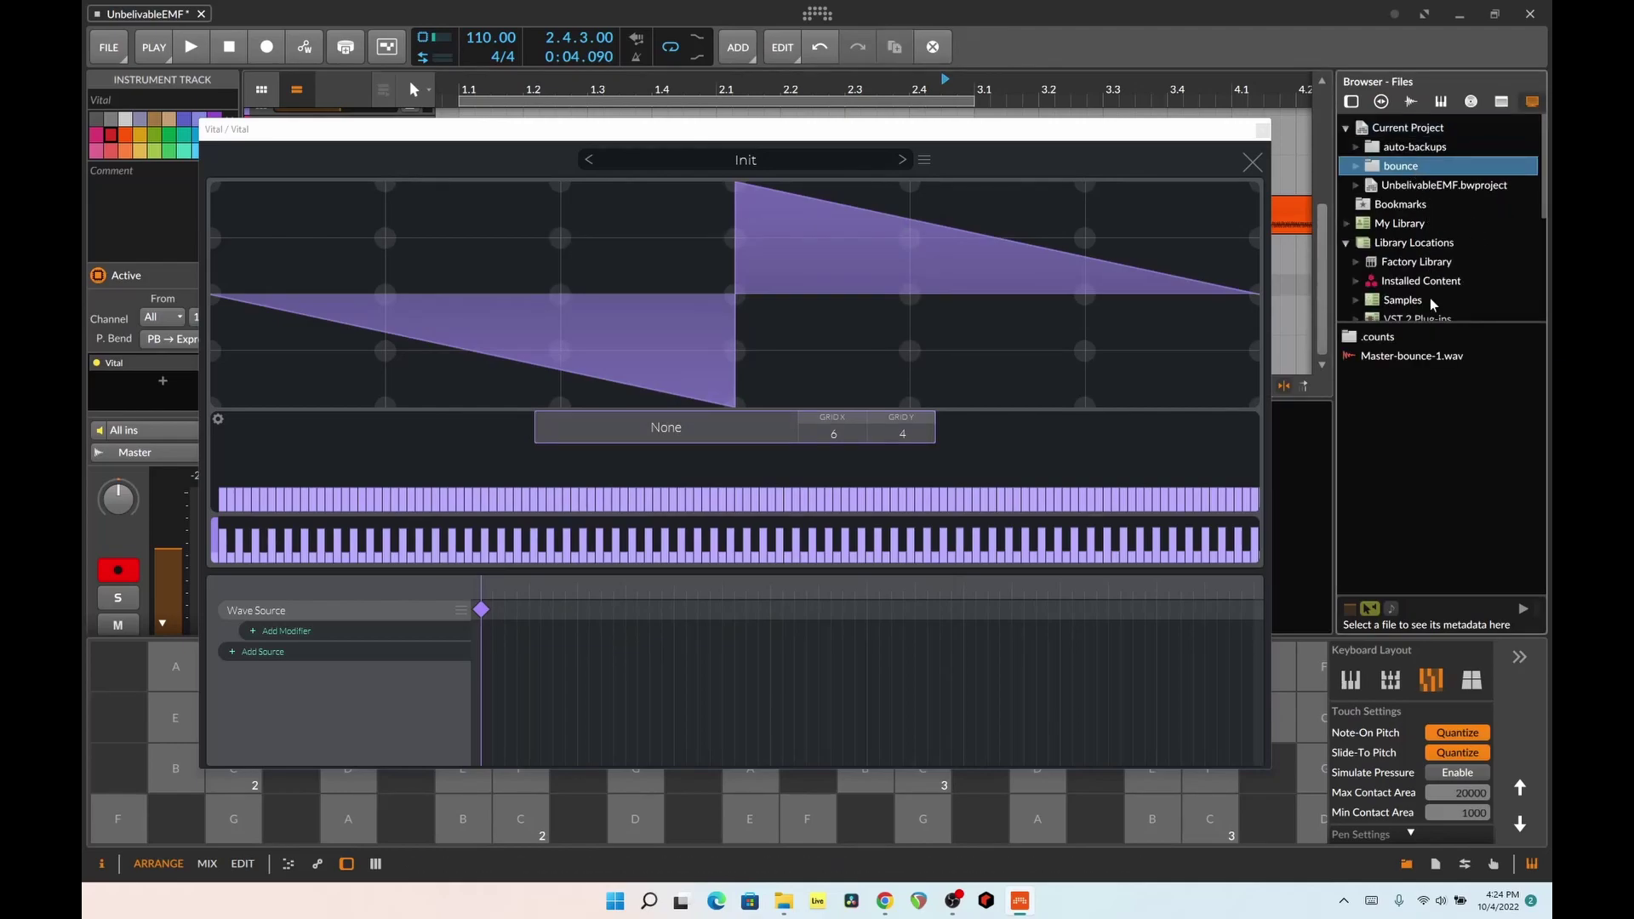
{"action": "left_click", "coordinate": [1430, 354]}
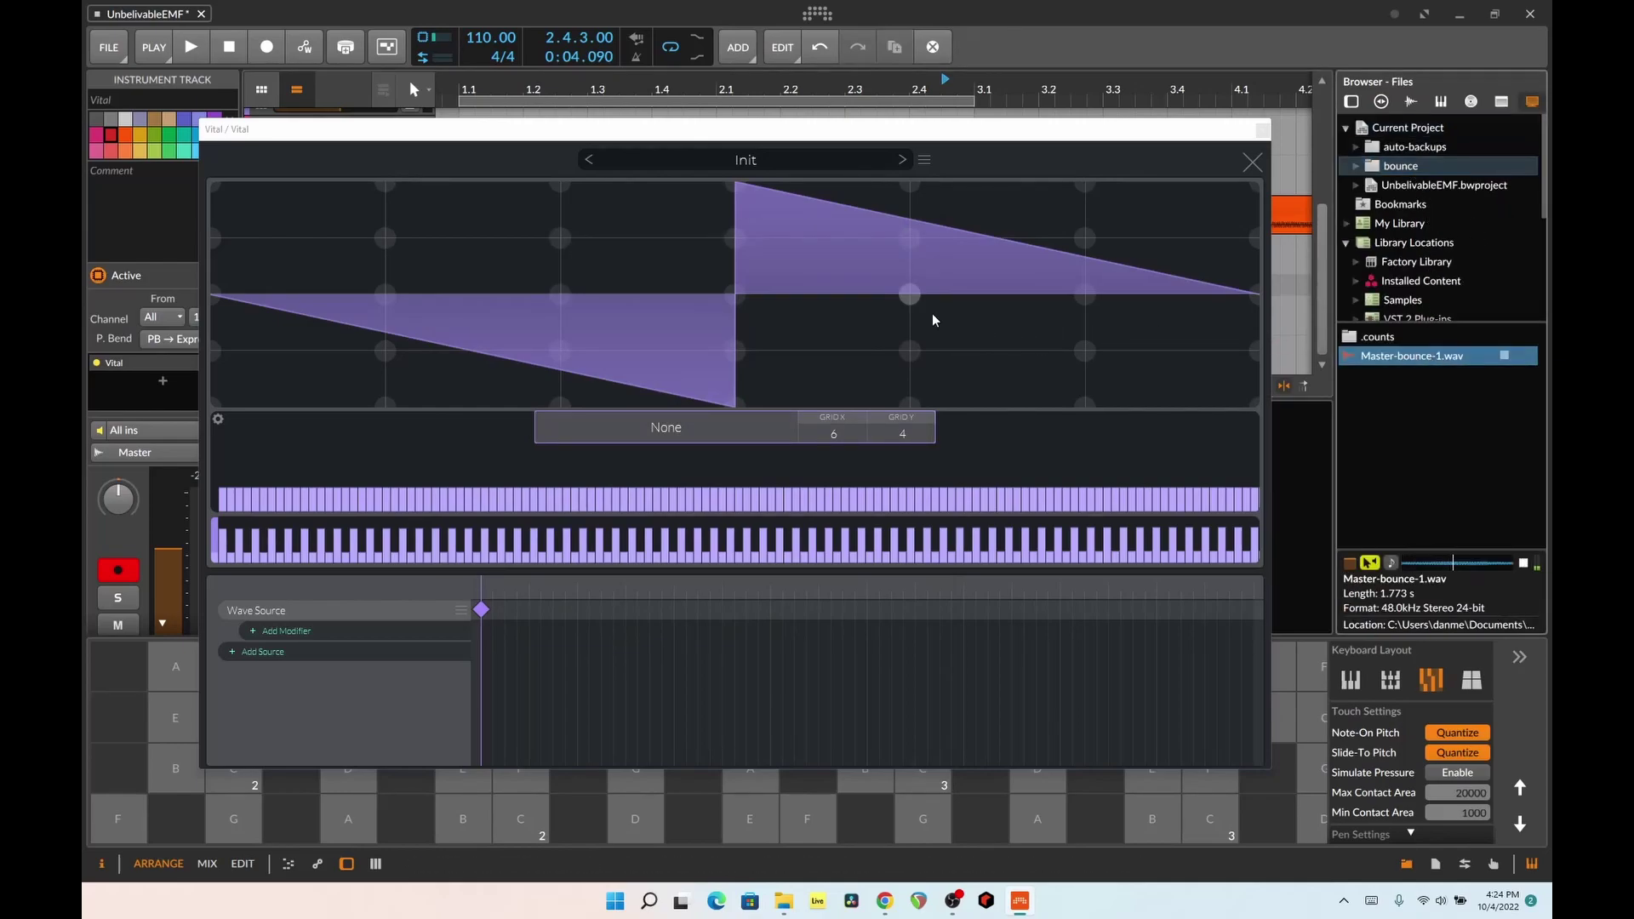
{"action": "right_click", "coordinate": [1406, 360]}
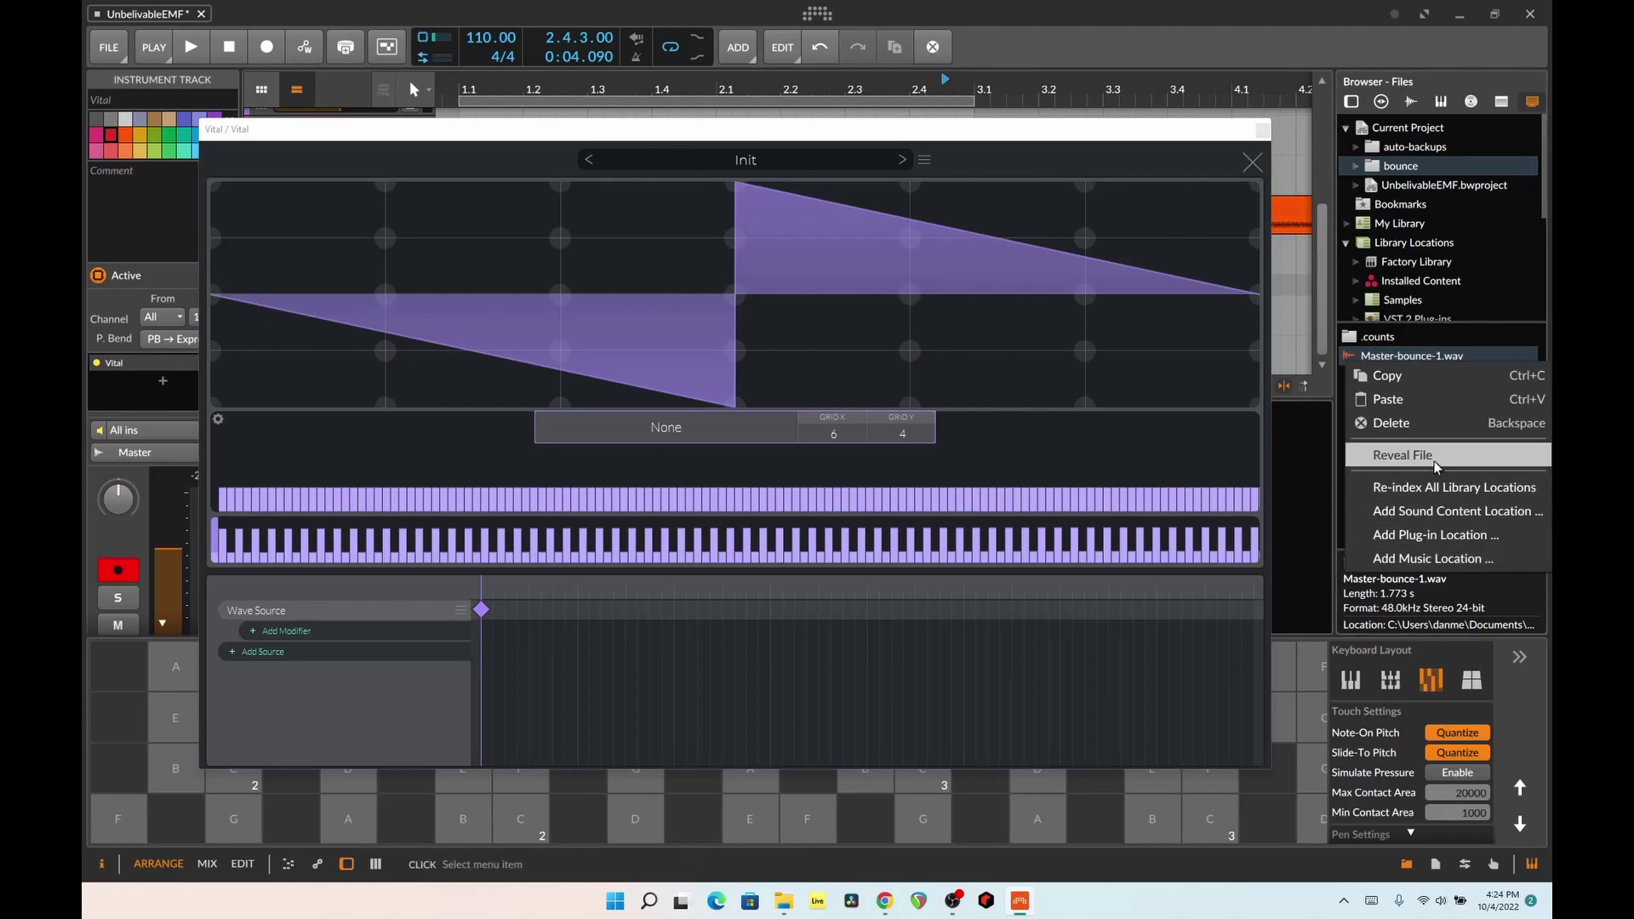
{"action": "left_click", "coordinate": [1372, 423]}
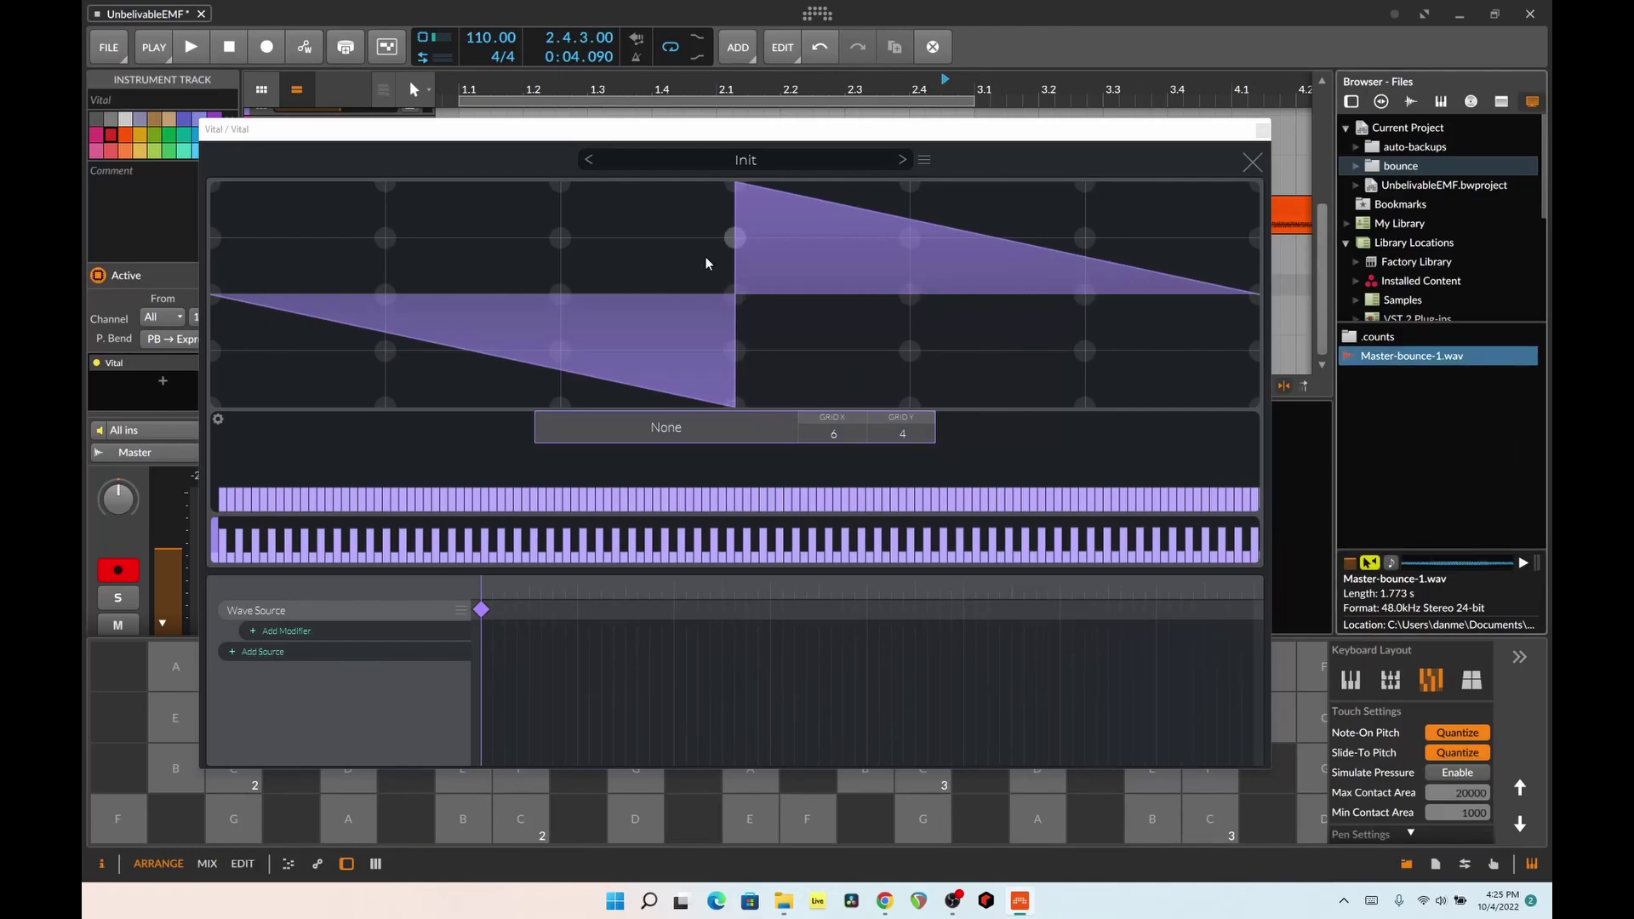
- Import Master-bounce-1.wav as Vital's wavetable, using the copied path of the bounce folder
{"action": "left_click", "coordinate": [925, 160]}
{"action": "left_click", "coordinate": [958, 202]}
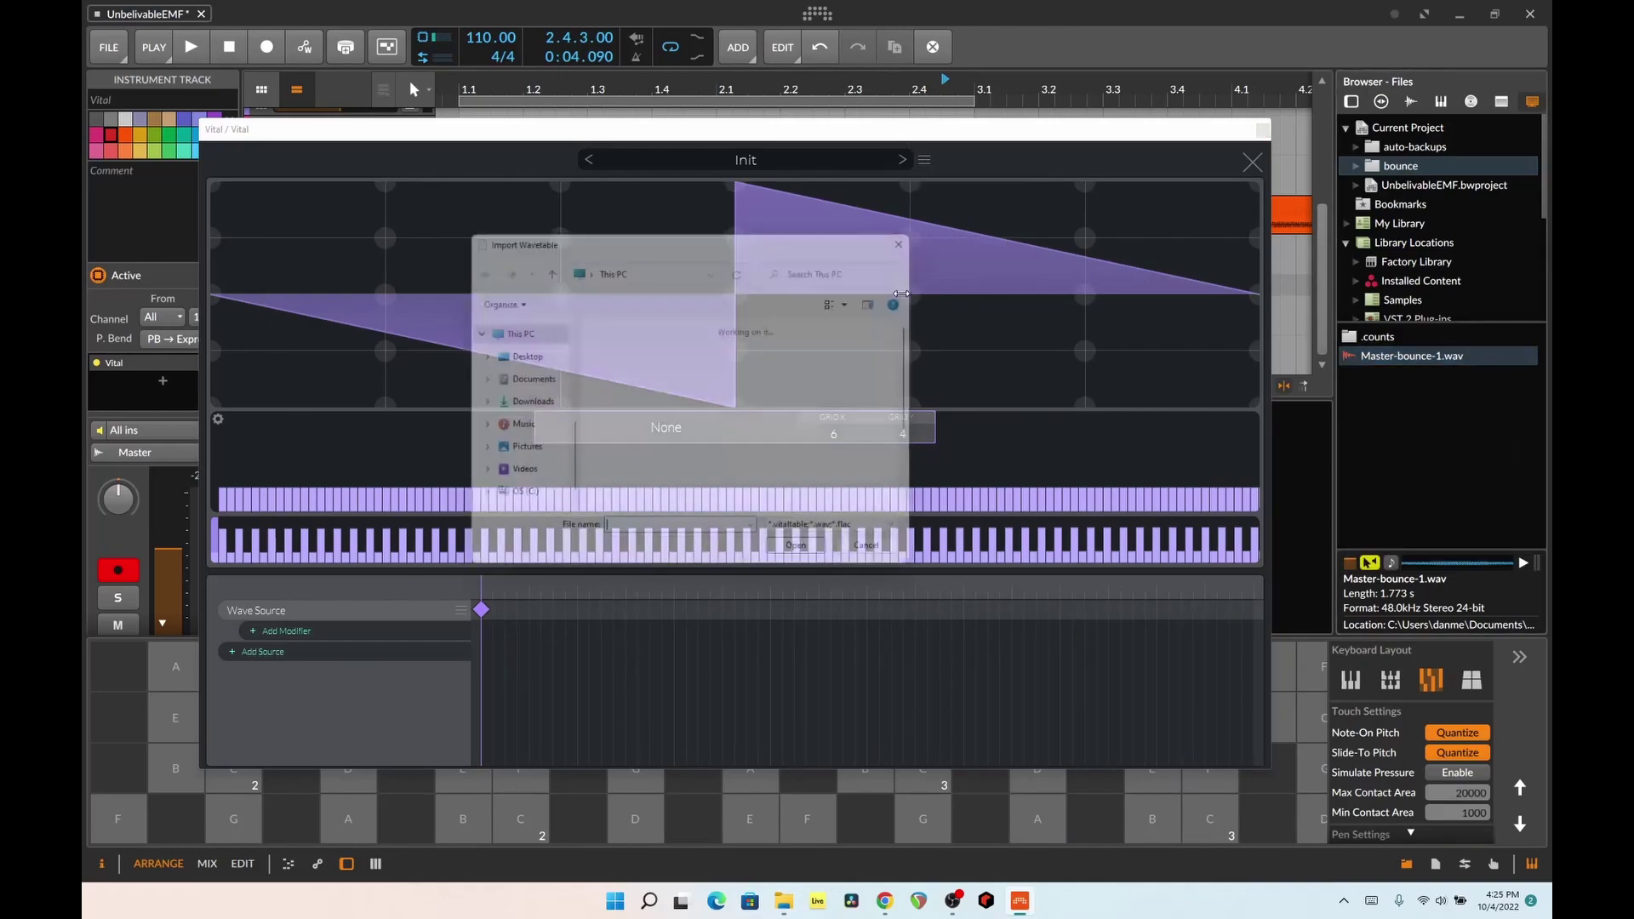
{"action": "left_click", "coordinate": [666, 265]}
{"action": "key", "text": "ctrl+v"}
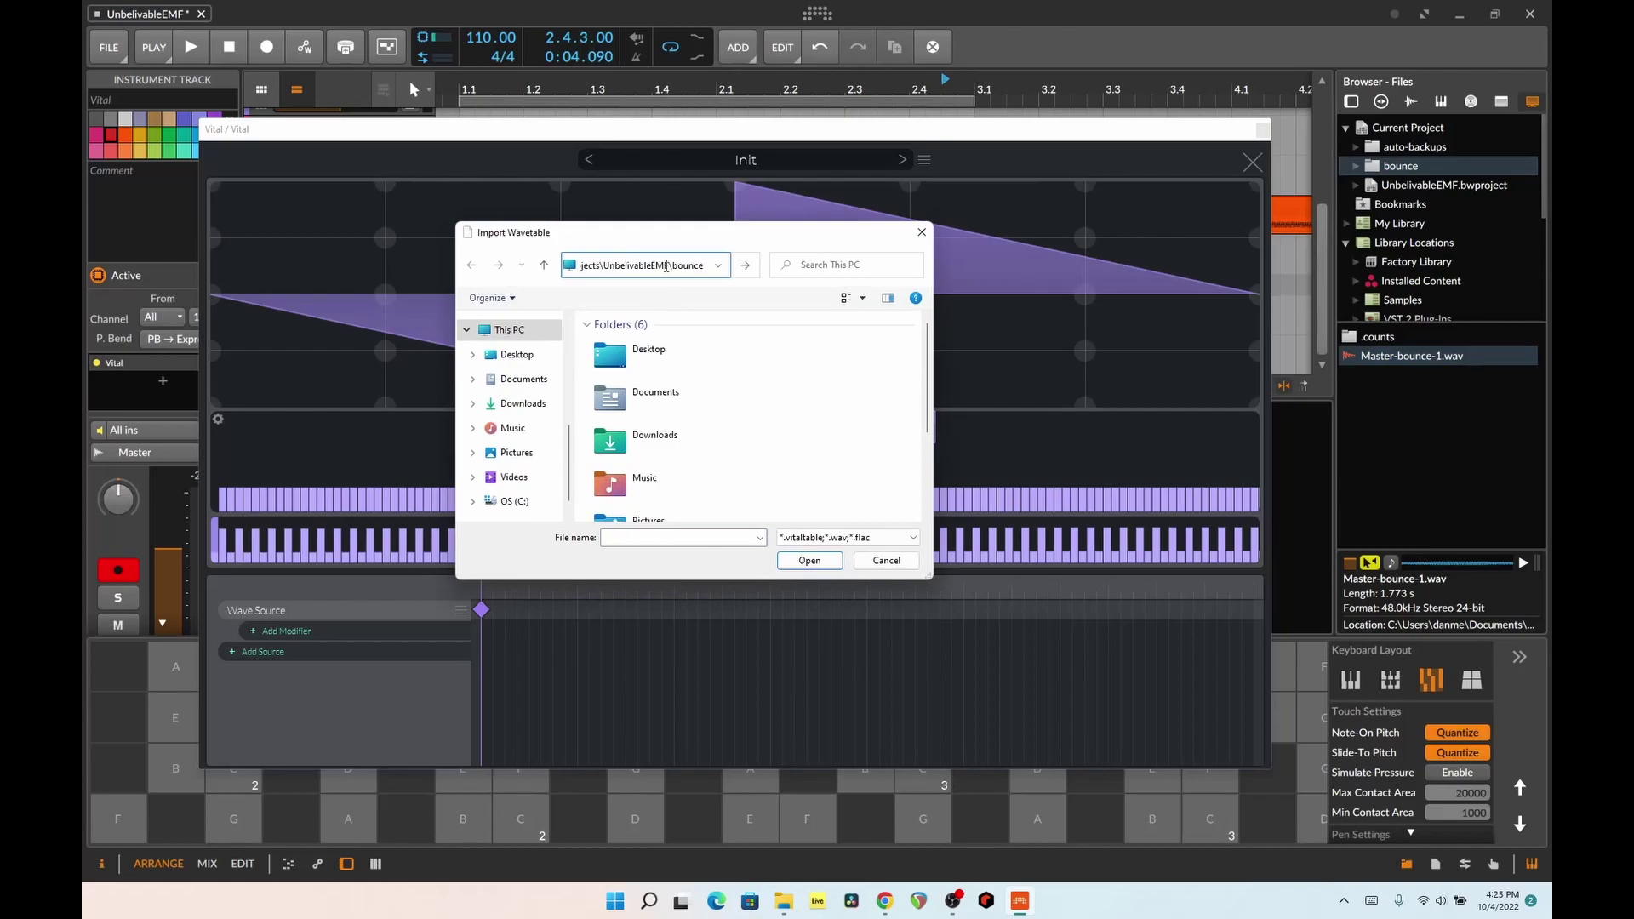
{"action": "key", "text": "Return"}
{"action": "double_click", "coordinate": [650, 368]}
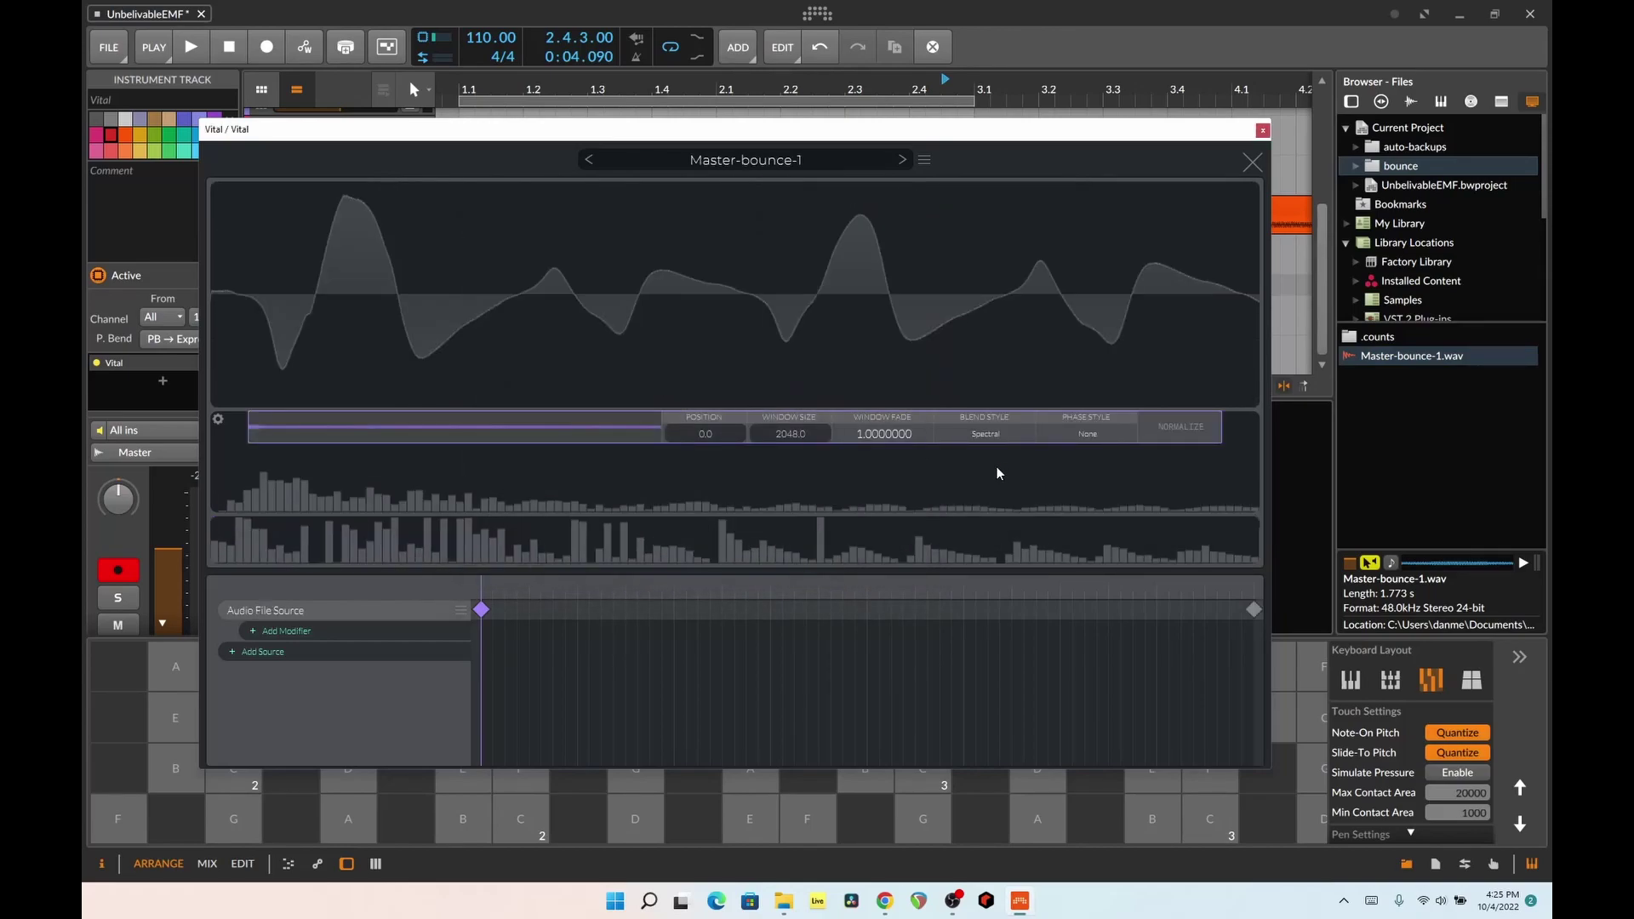
- Move the Vital window clear of the note keyboard and set the audio source position to 20491.2 while playing notes
{"action": "left_click", "coordinate": [578, 819]}
{"action": "left_click", "coordinate": [518, 818]}
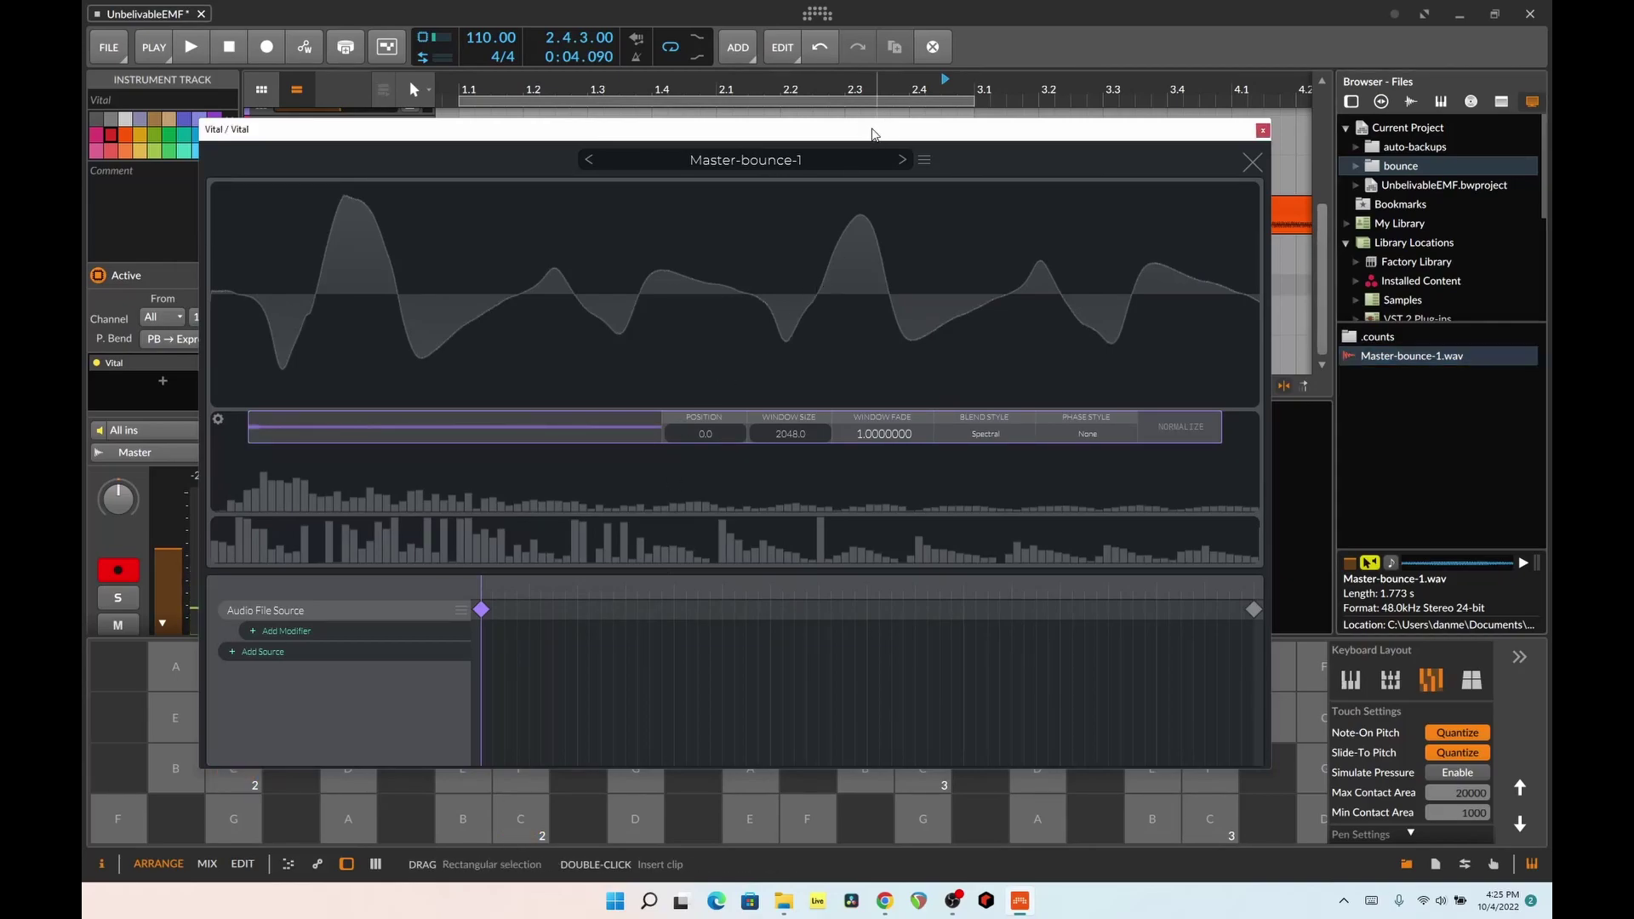
{"action": "left_click_drag", "start_coordinate": [874, 131], "coordinate": [878, 38]}
{"action": "left_click", "coordinate": [636, 768]}
{"action": "left_click_drag", "start_coordinate": [631, 330], "coordinate": [446, 330]}
{"action": "left_click", "coordinate": [580, 733]}
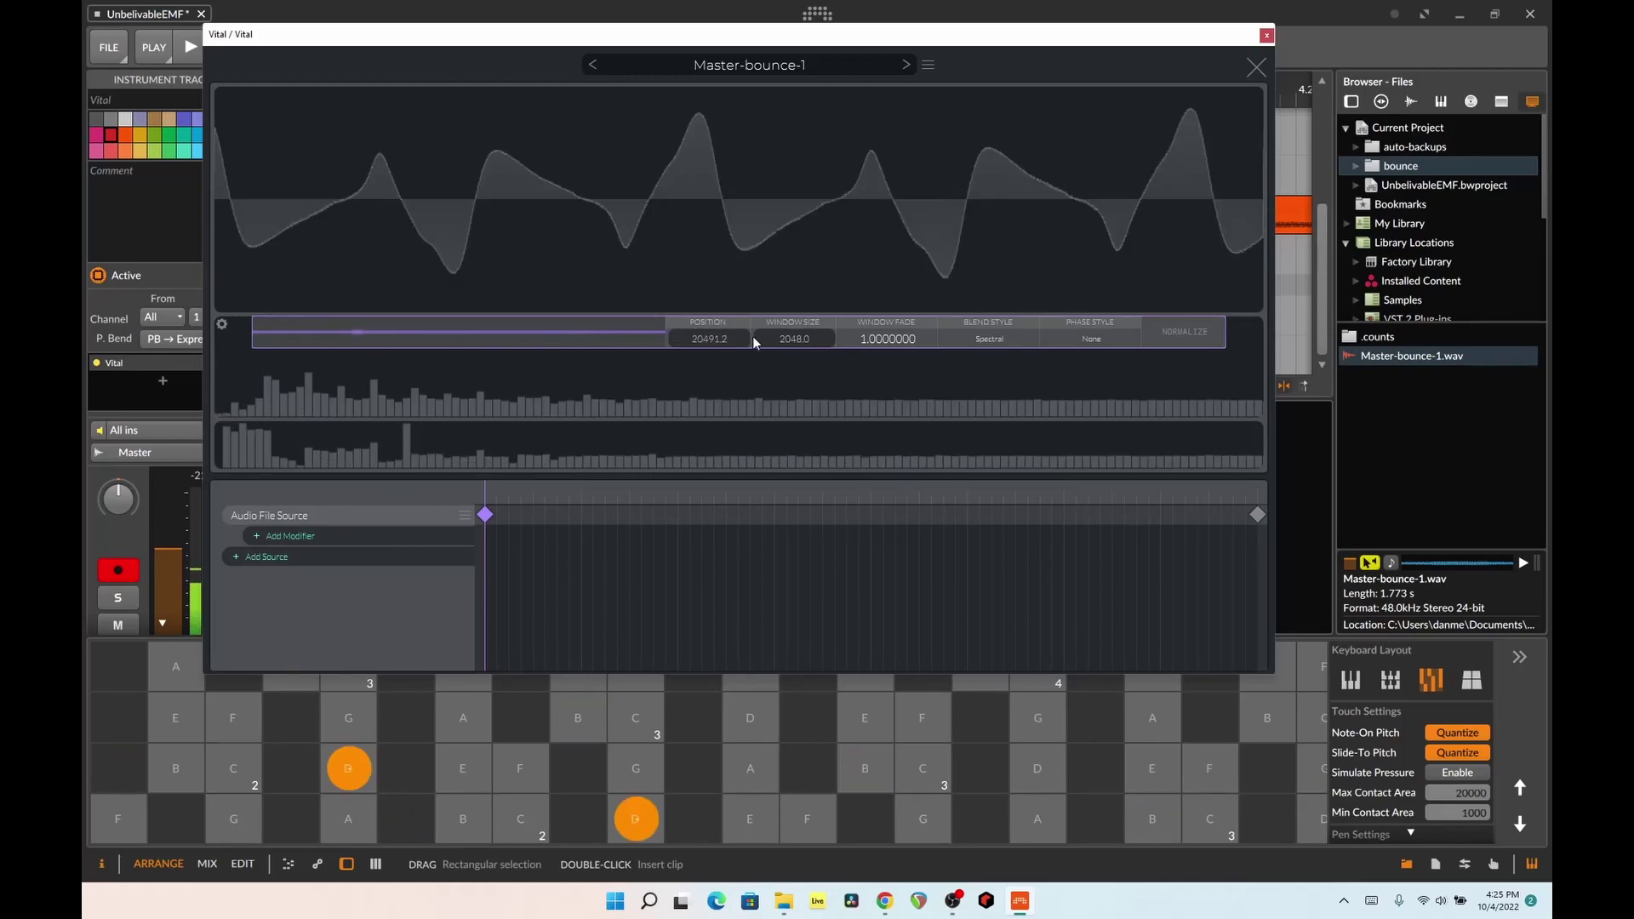
- Set the audio file source's window size to 2100
{"action": "key", "text": "BackSpace"}
{"action": "key", "text": "BackSpace"}
{"action": "key", "text": "BackSpace"}
{"action": "key", "text": "BackSpace"}
{"action": "key", "text": "BackSpace"}
{"action": "key", "text": "BackSpace"}
{"action": "type", "text": "2100"}
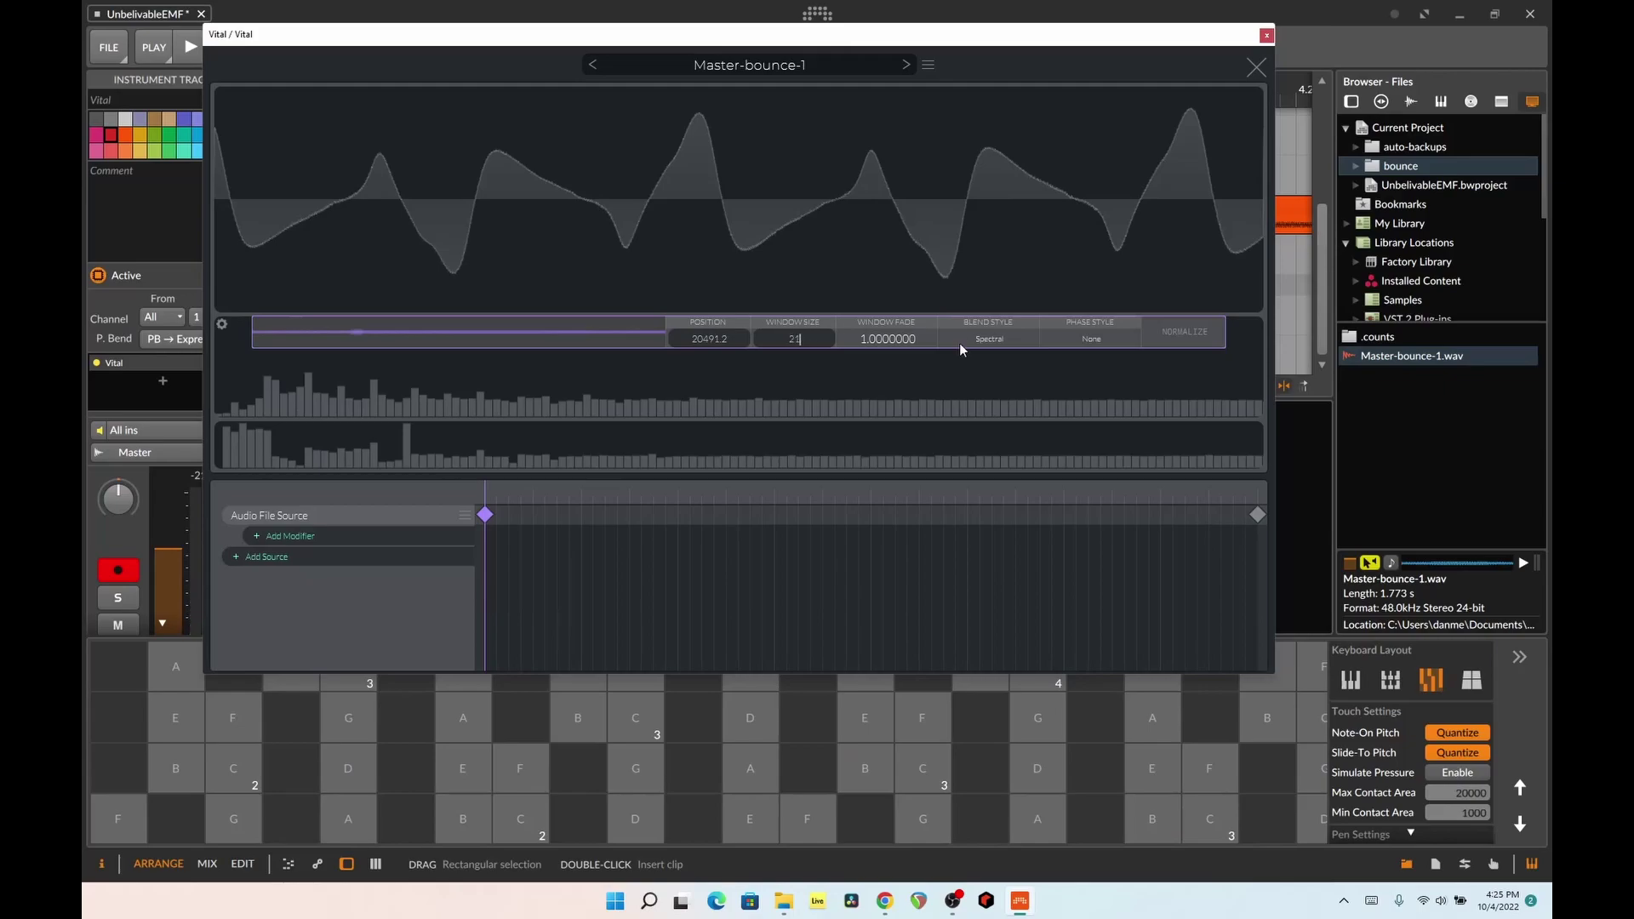
{"action": "key", "text": "Return"}
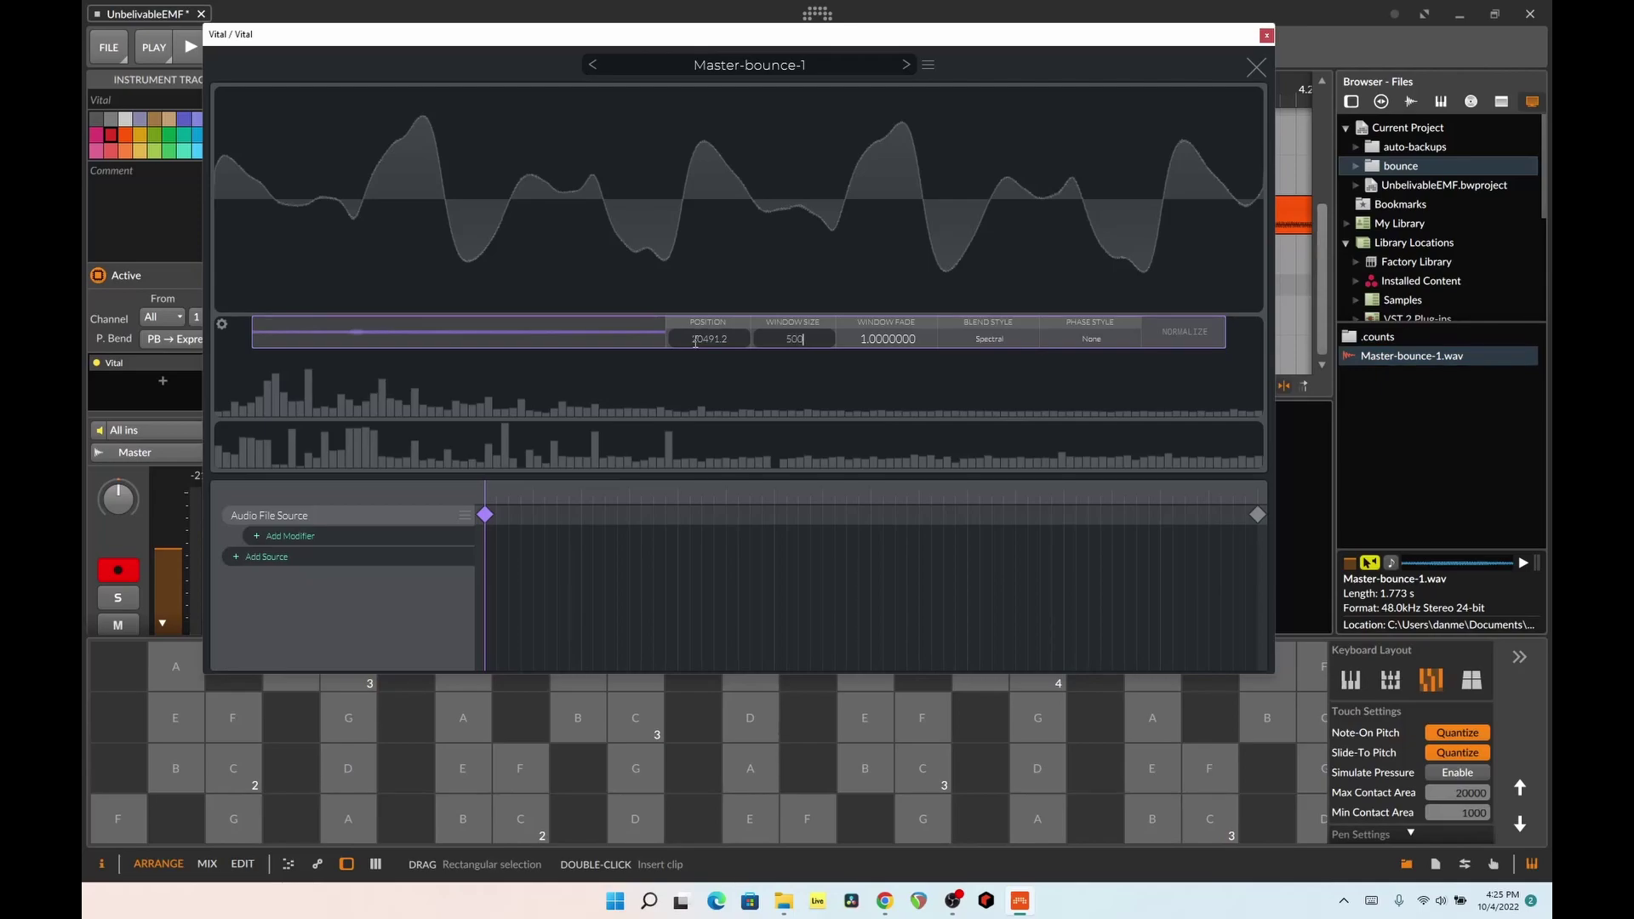
- Set the audio file source's window size to 500, audition it and close the wavetable editor
{"action": "type", "text": "500"}
{"action": "key", "text": "Return"}
{"action": "left_click", "coordinate": [636, 768]}
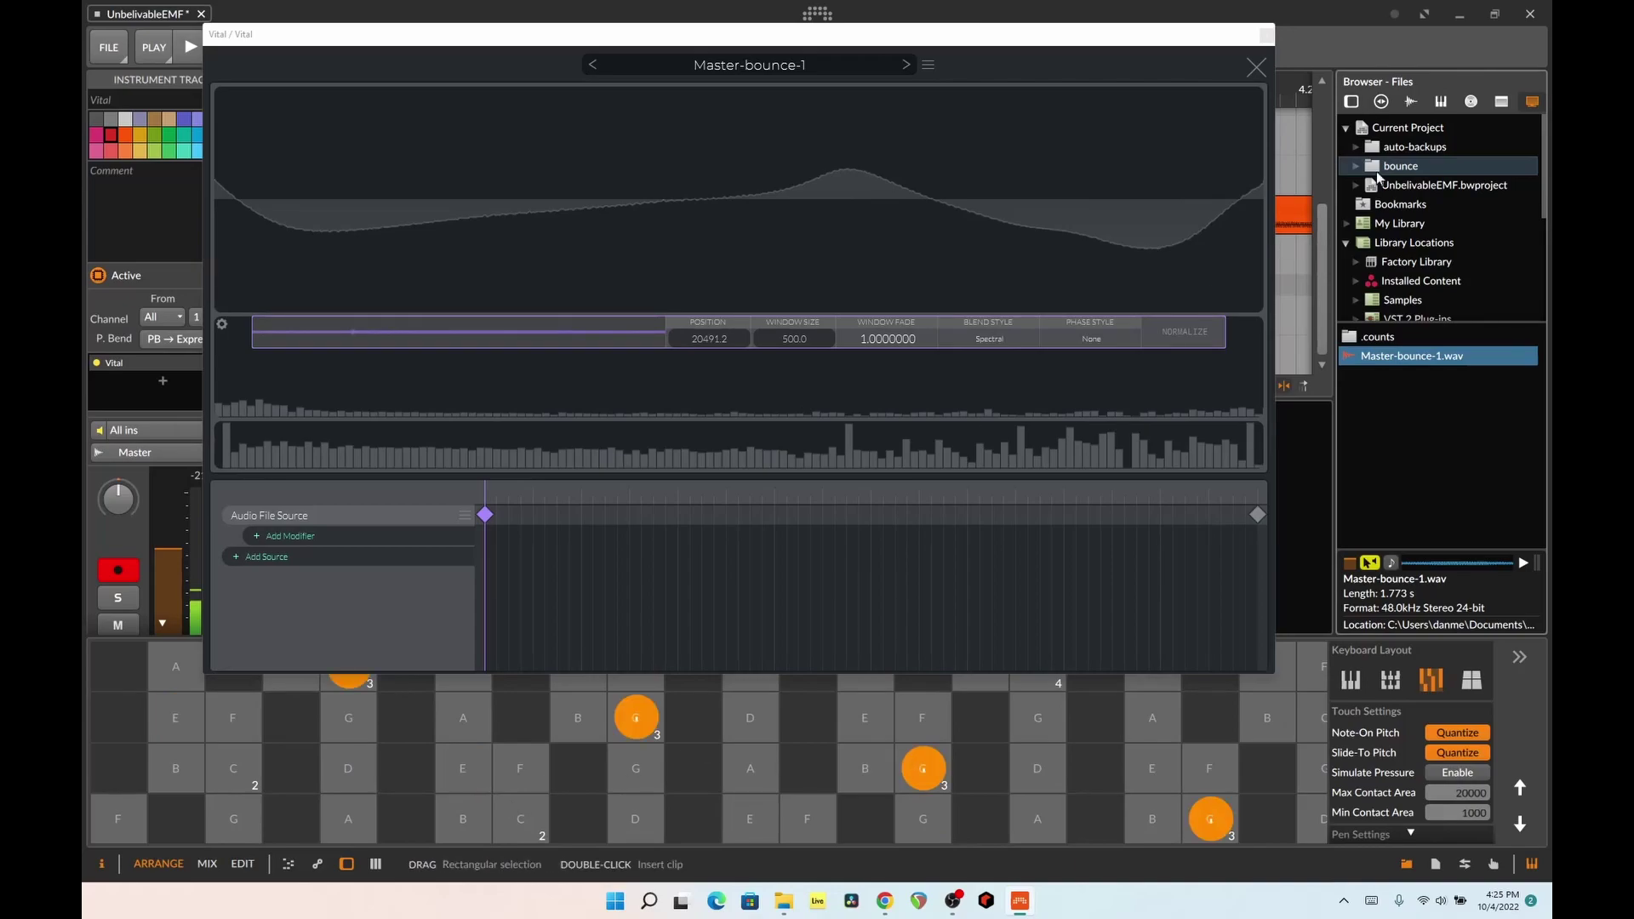
{"action": "left_click", "coordinate": [1256, 67]}
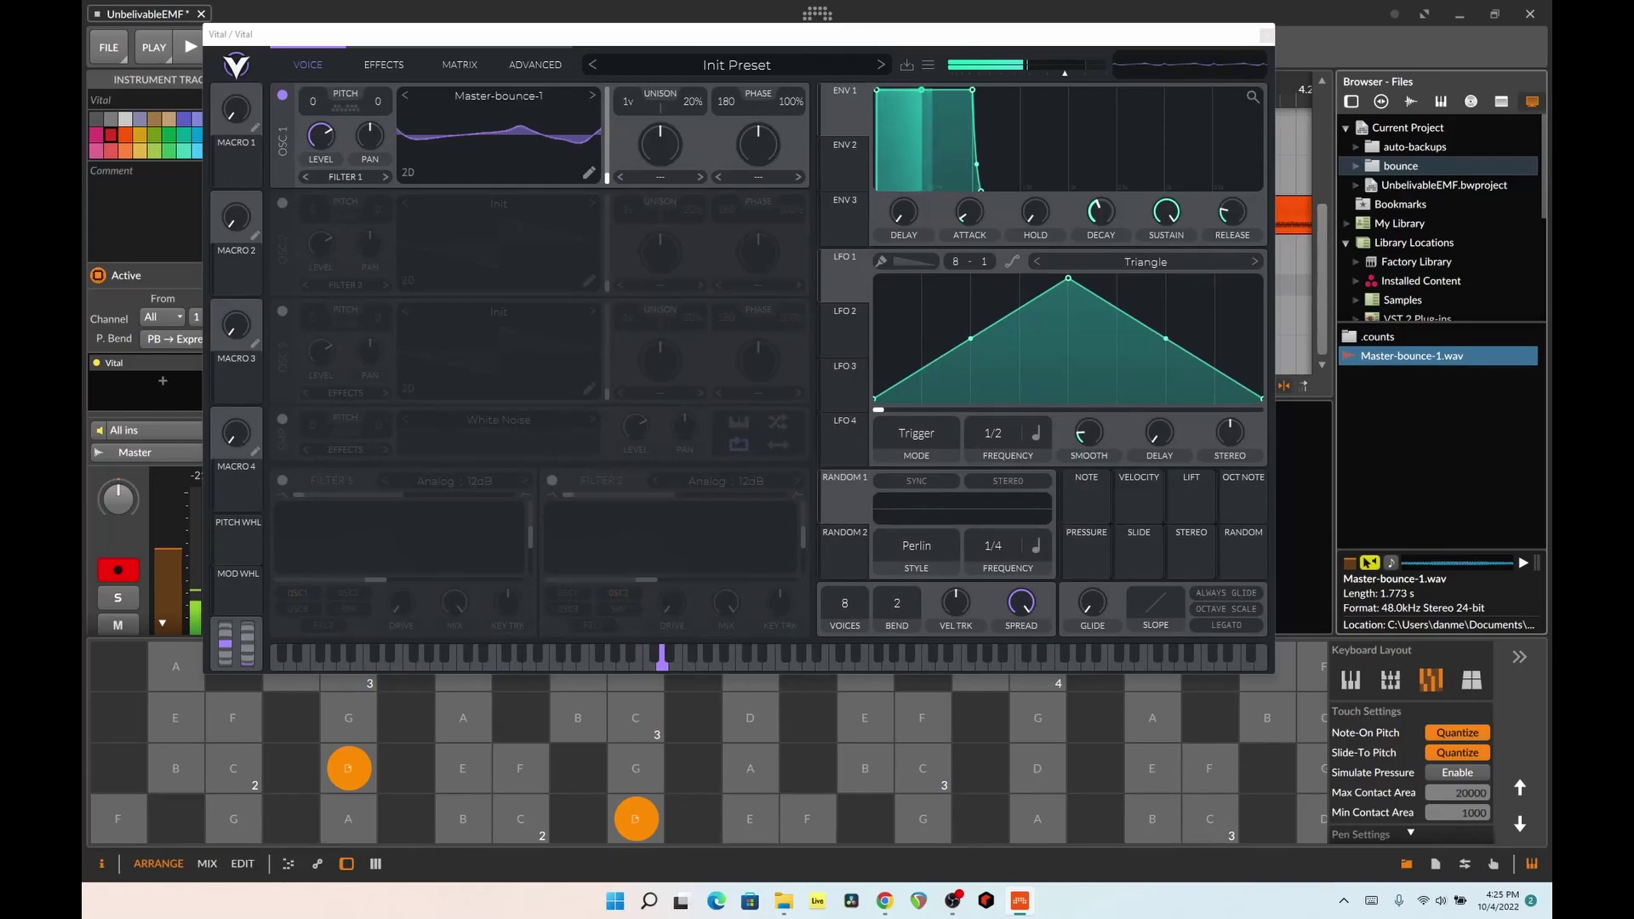
- Set oscillator 1's unison to 3 voices with 26% detune and audition it with a few notes
{"action": "left_click_drag", "start_coordinate": [660, 145], "coordinate": [661, 130]}
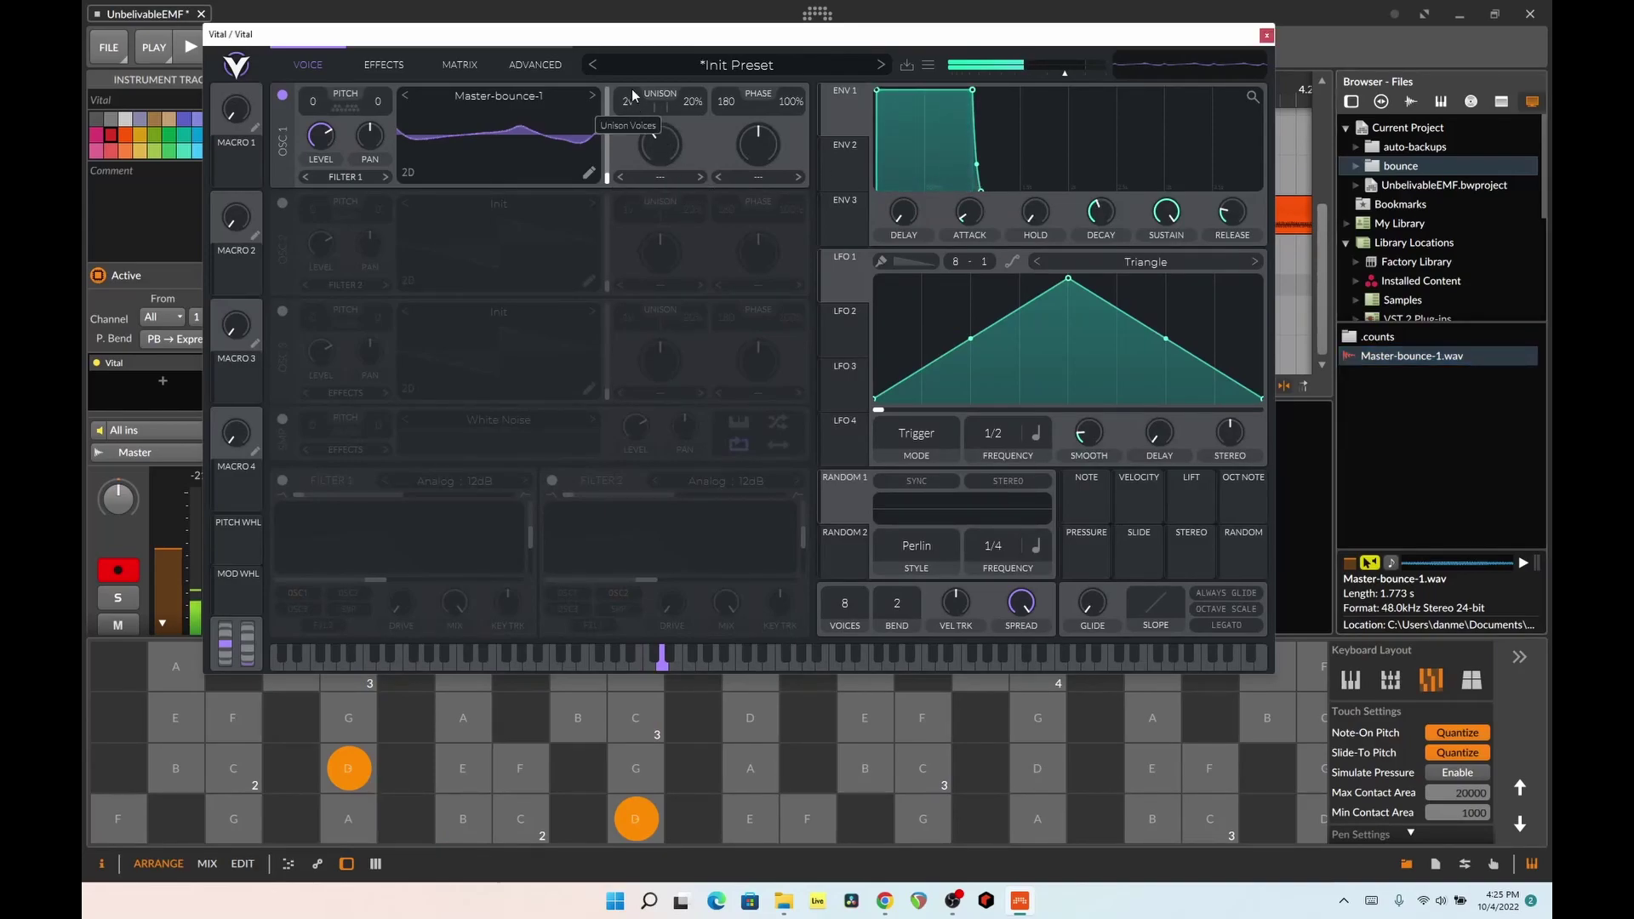
{"action": "left_click_drag", "start_coordinate": [693, 102], "coordinate": [693, 92]}
{"action": "left_click", "coordinate": [634, 769]}
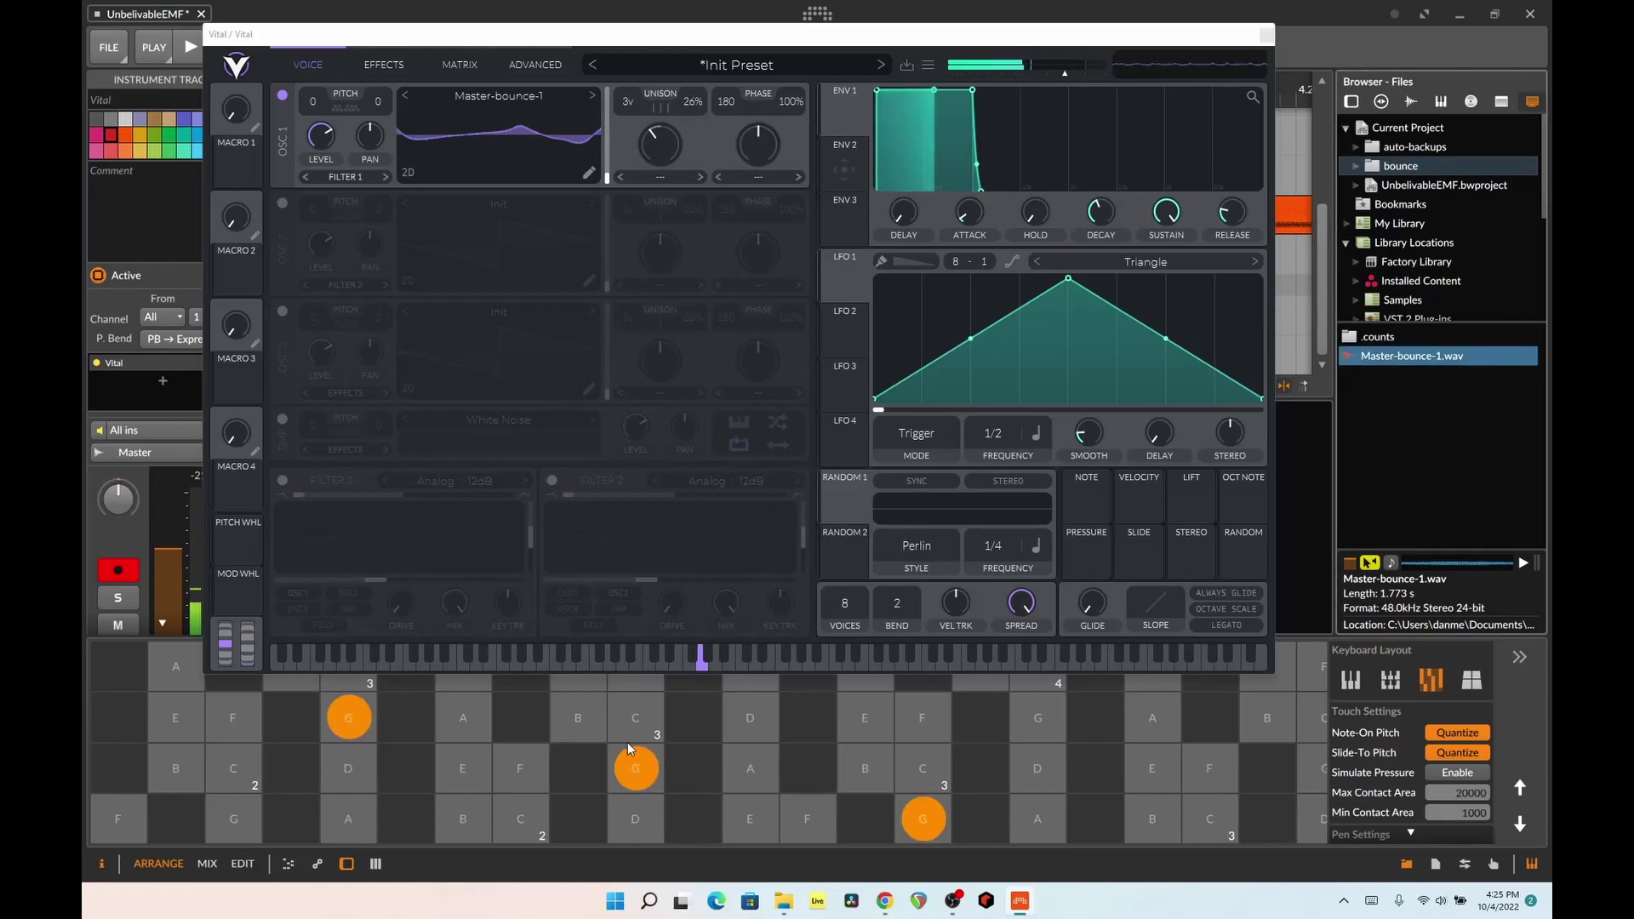
{"action": "left_click", "coordinate": [349, 819]}
- Enable Vital's Chorus, Delay, Compressor and Filter effects
{"action": "left_click", "coordinate": [416, 61]}
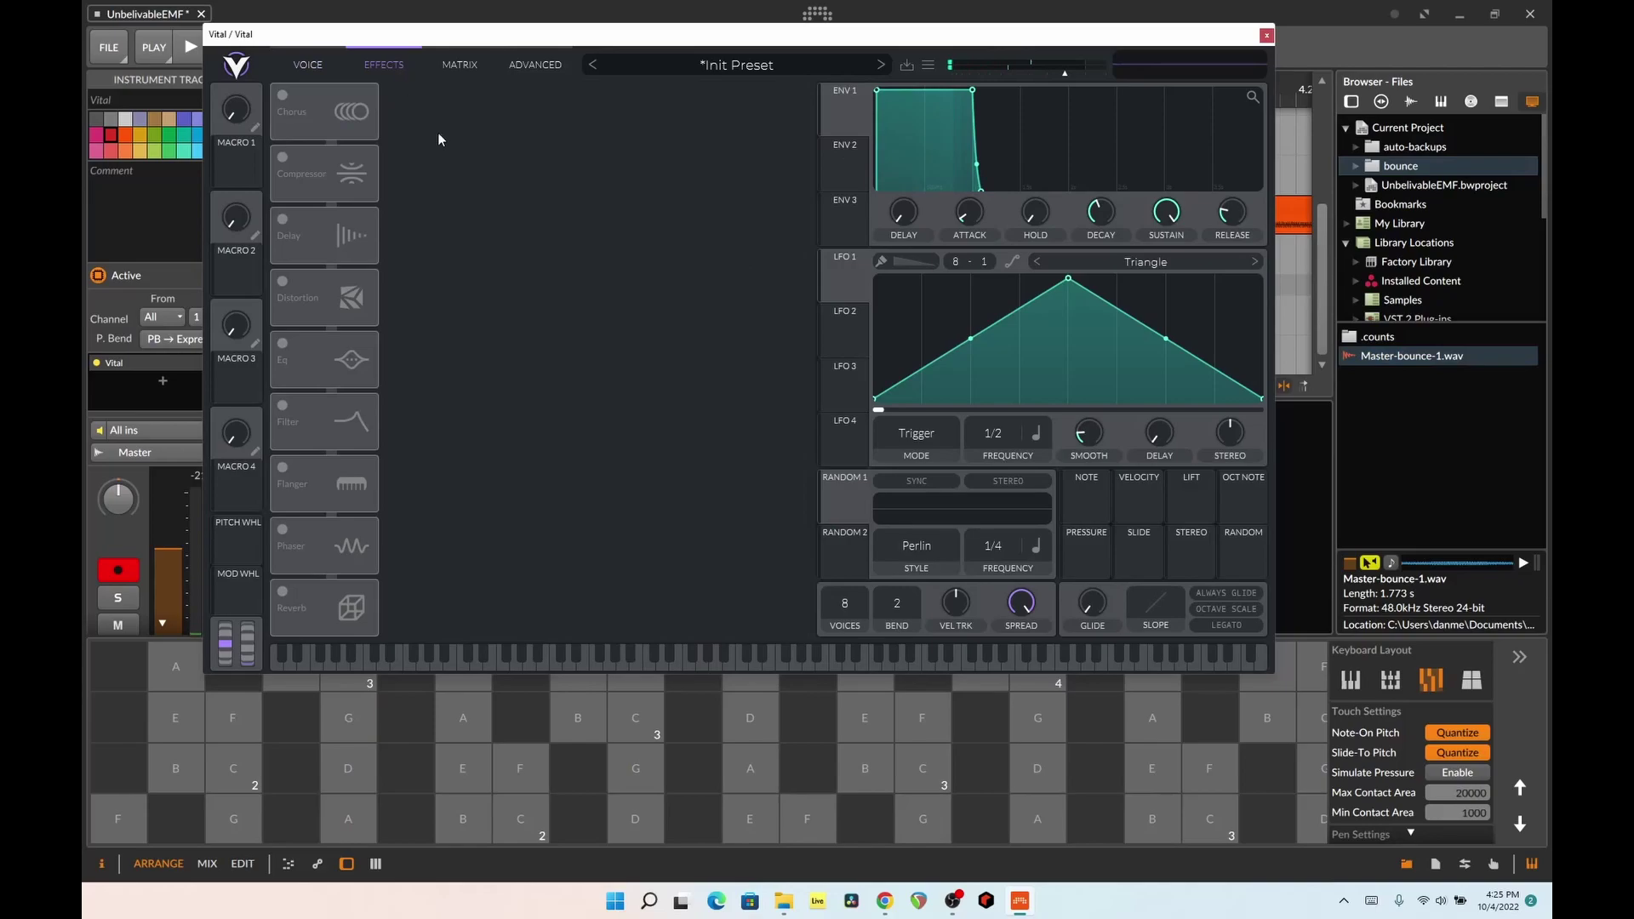
{"action": "left_click", "coordinate": [284, 97]}
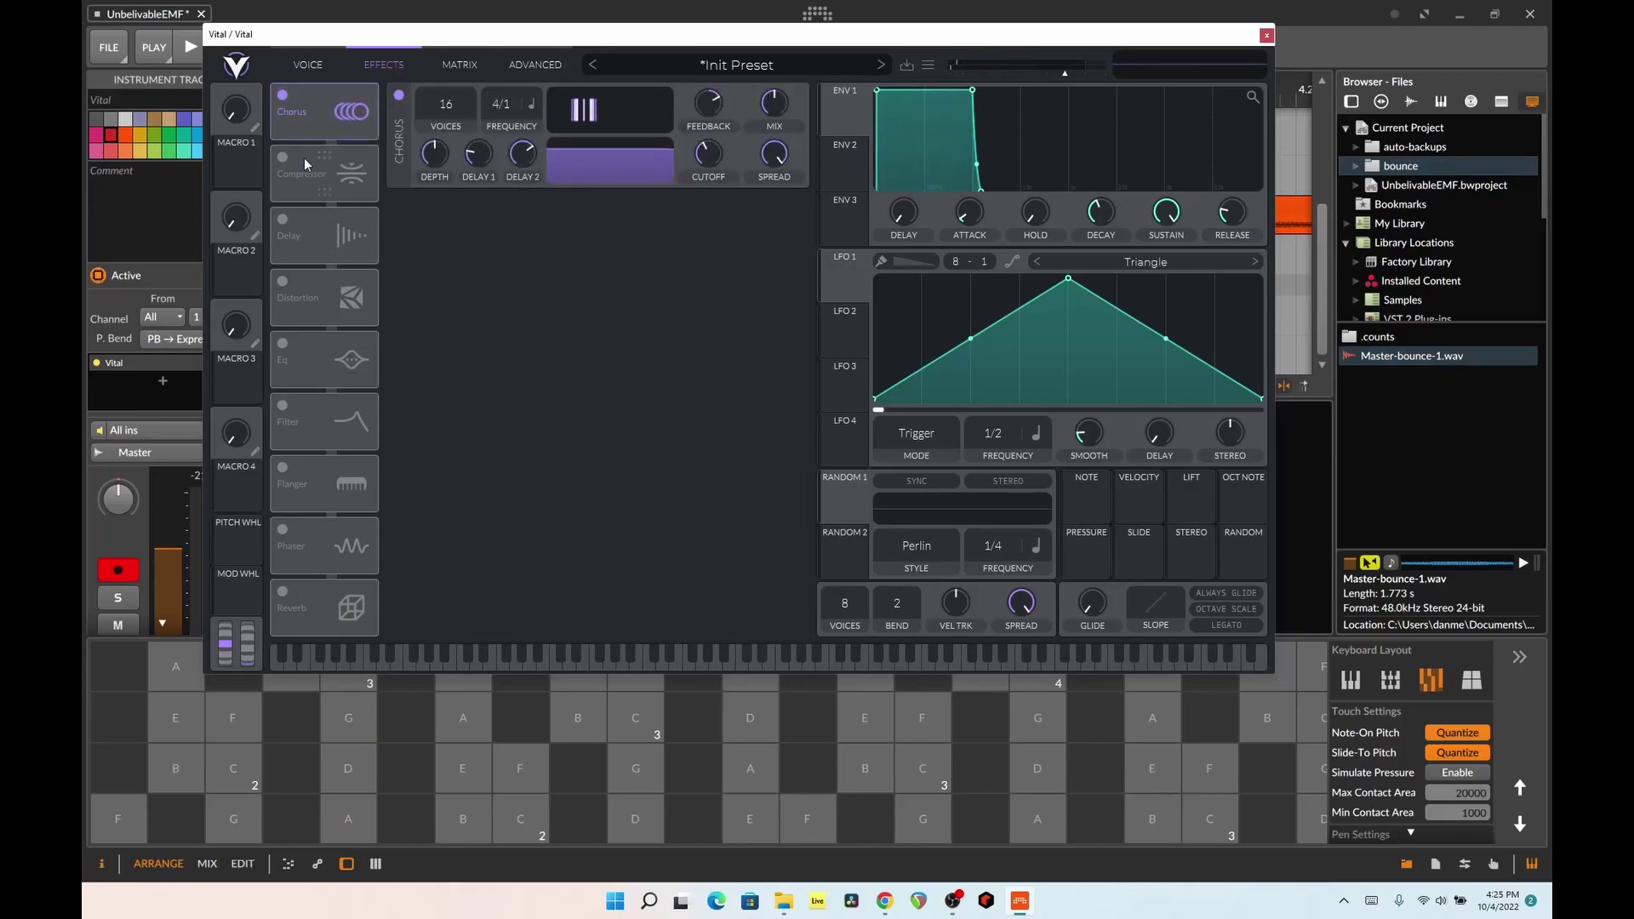
{"action": "left_click", "coordinate": [283, 217]}
{"action": "left_click", "coordinate": [283, 158]}
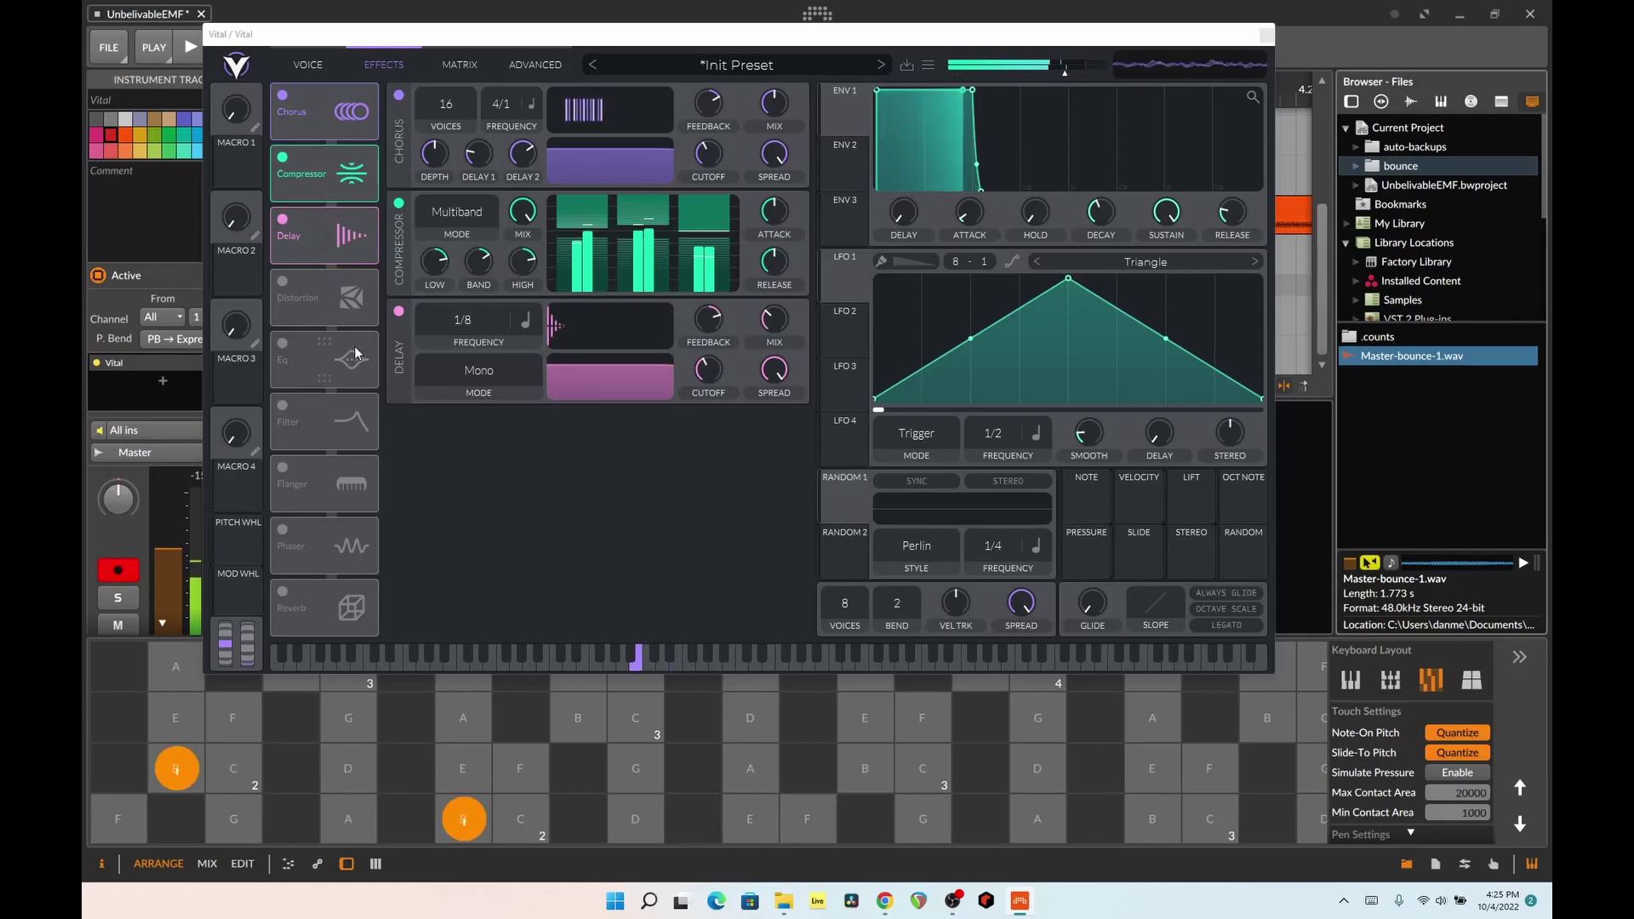
{"action": "left_click", "coordinate": [289, 417]}
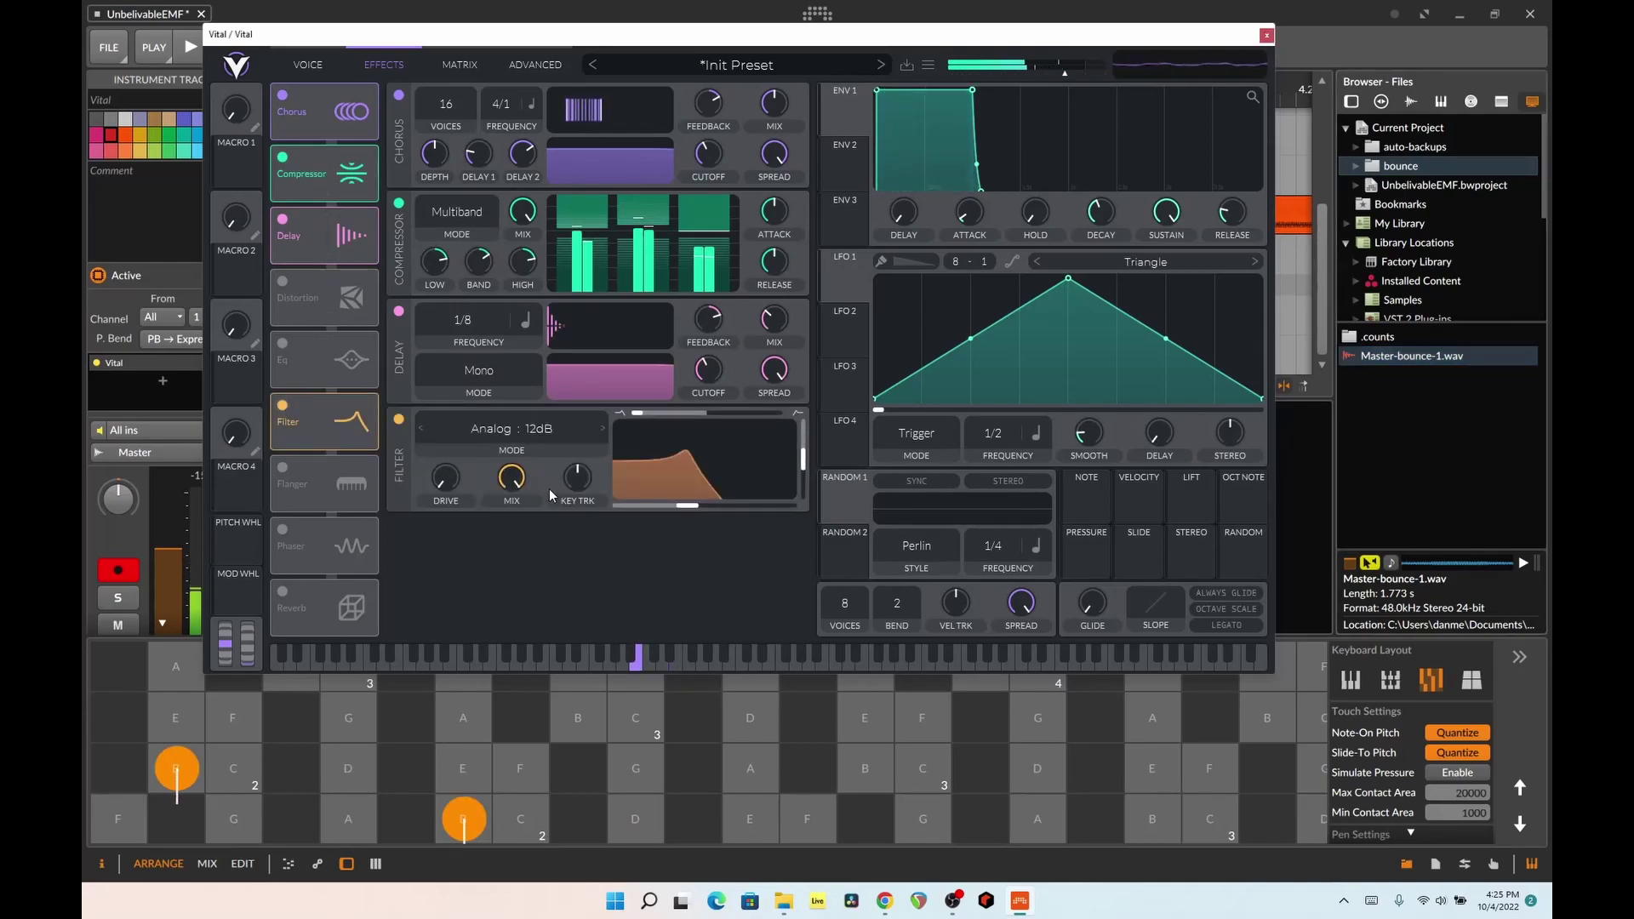
- Raise the Filter effect's cutoff to about 20.7 semitones, modulate it with LFO 3 and audition the result
{"action": "left_click_drag", "start_coordinate": [676, 474], "coordinate": [719, 458]}
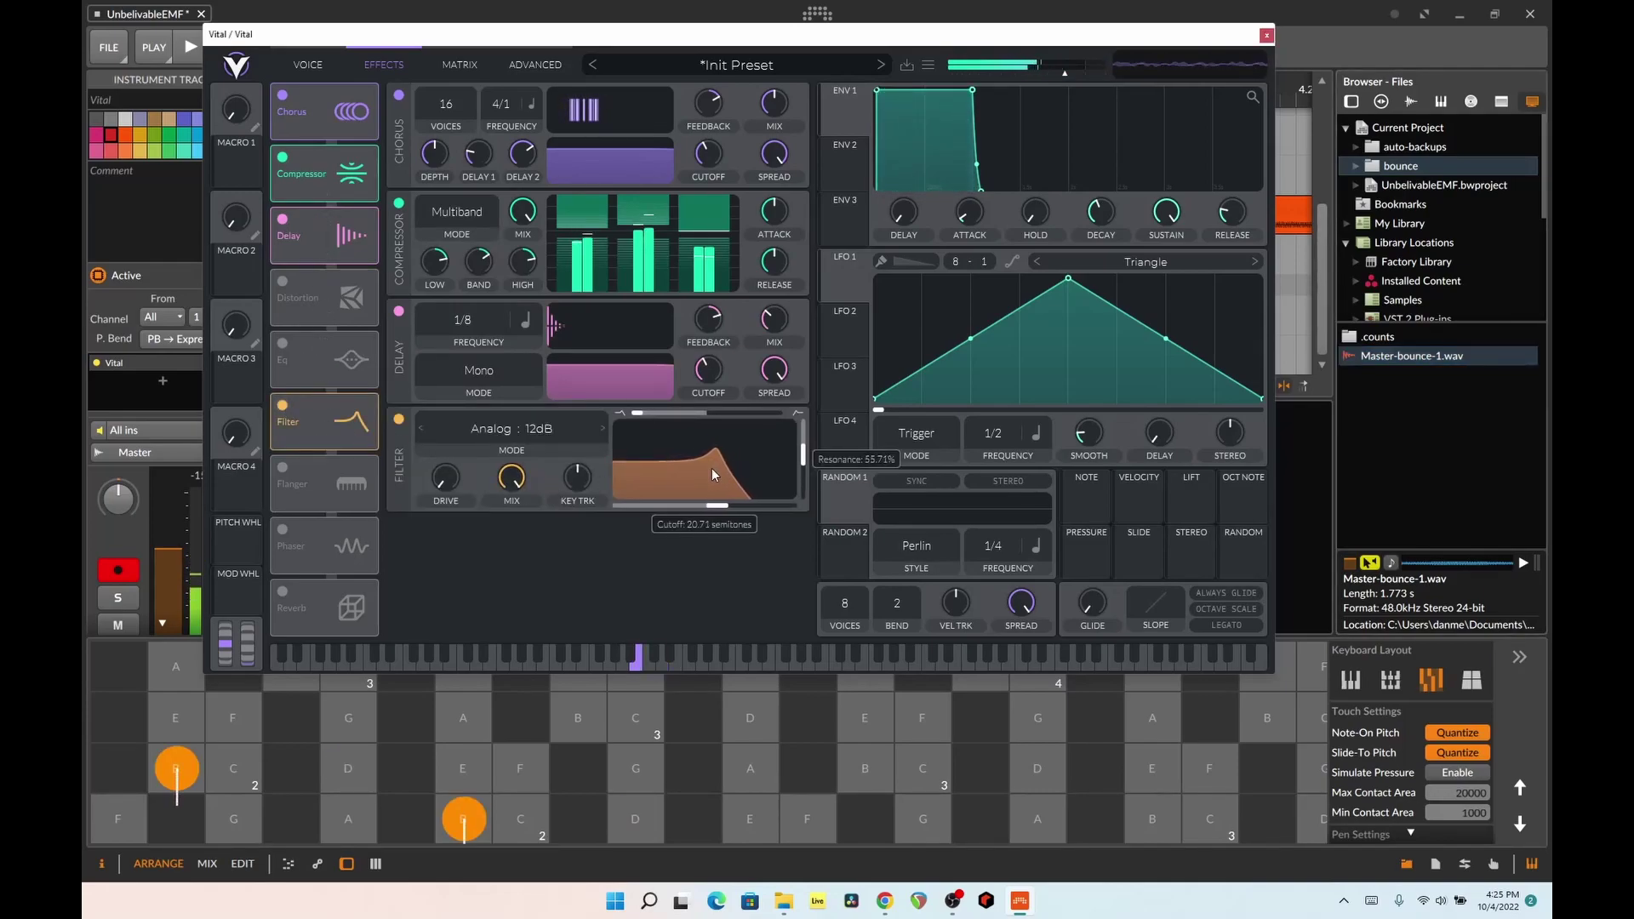
{"action": "left_click_drag", "start_coordinate": [843, 391], "coordinate": [729, 492]}
{"action": "left_click", "coordinate": [292, 718]}
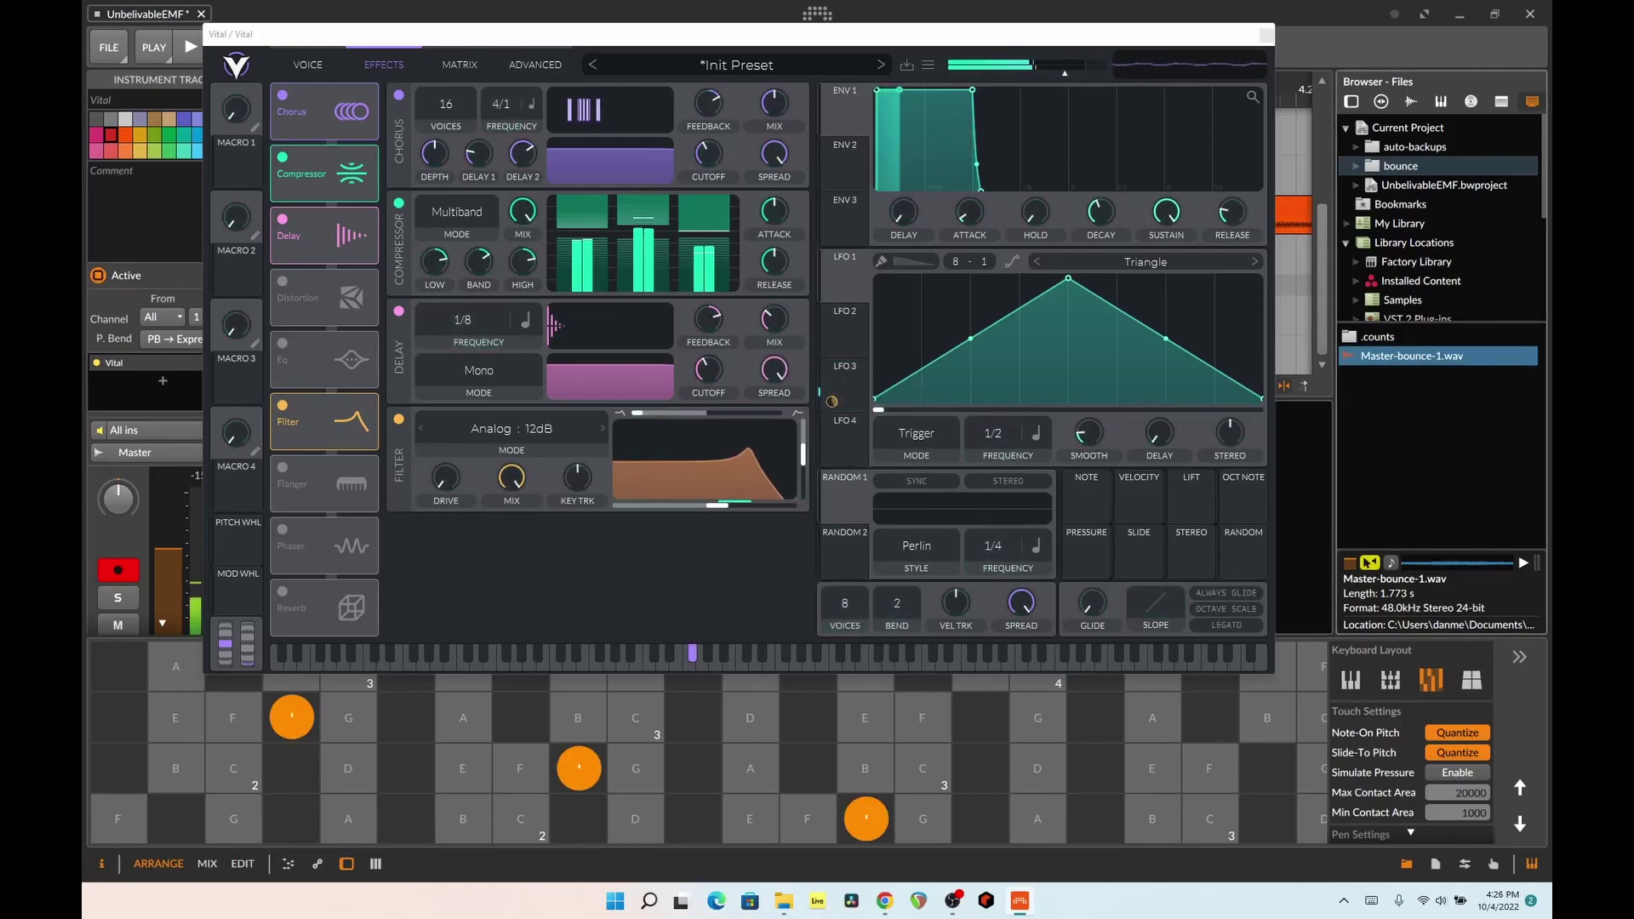
{"action": "left_click", "coordinate": [234, 768]}
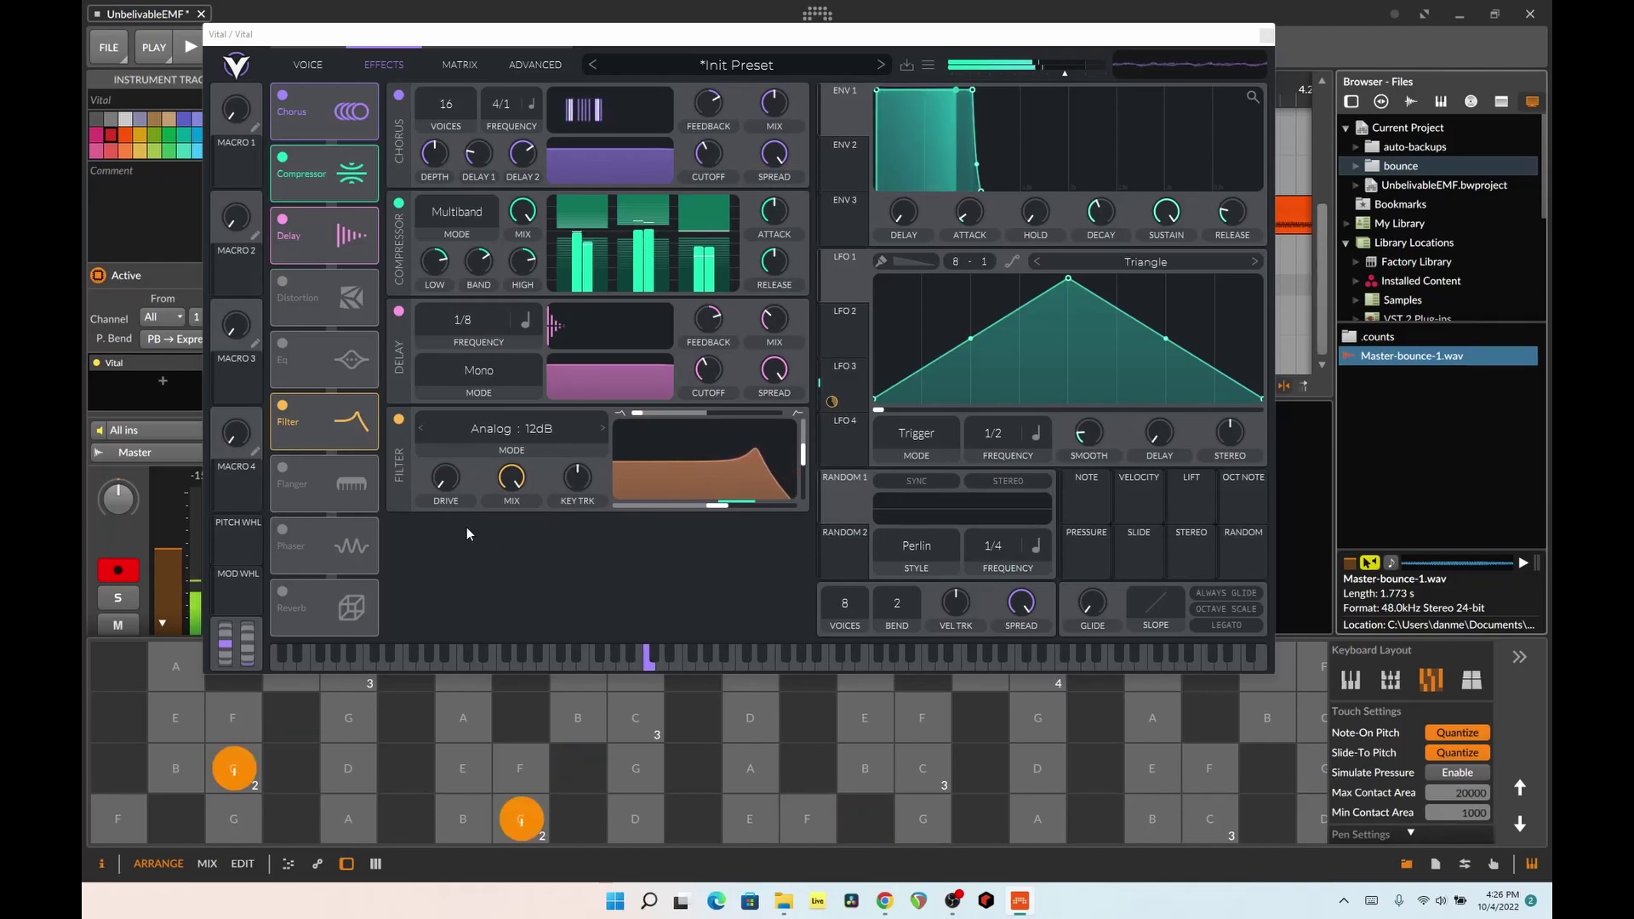
- Set LFO 3's frequency to 8/1, audition the filter sweep and enable Vital's Reverb effect
{"action": "left_click", "coordinate": [844, 370]}
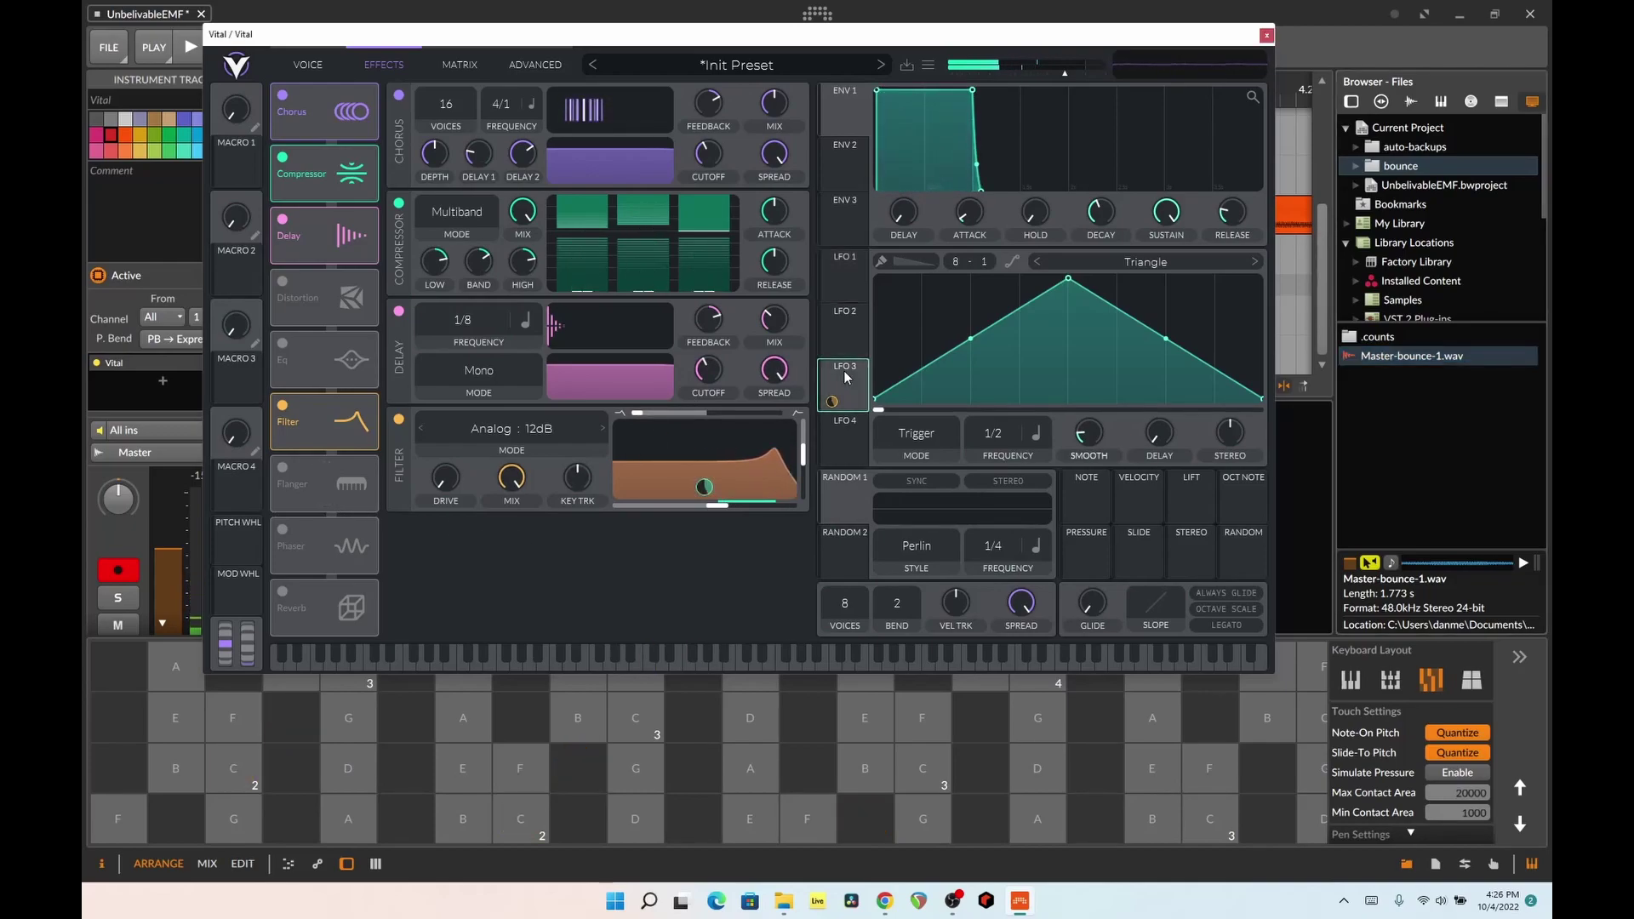
{"action": "left_click", "coordinate": [242, 761]}
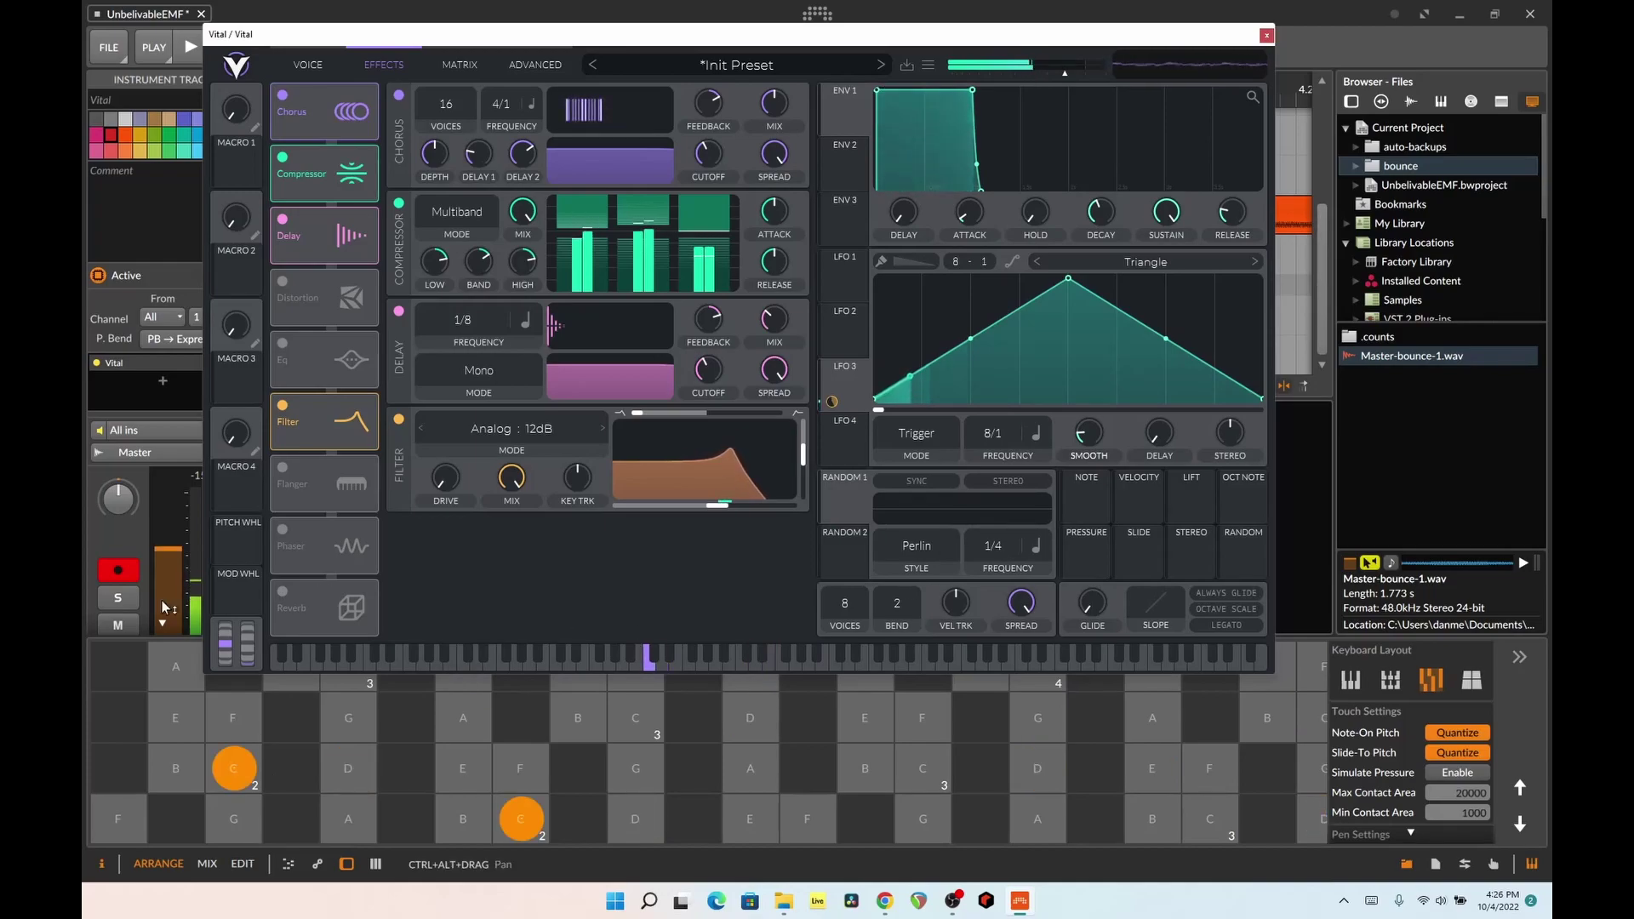
{"action": "left_click", "coordinate": [283, 593]}
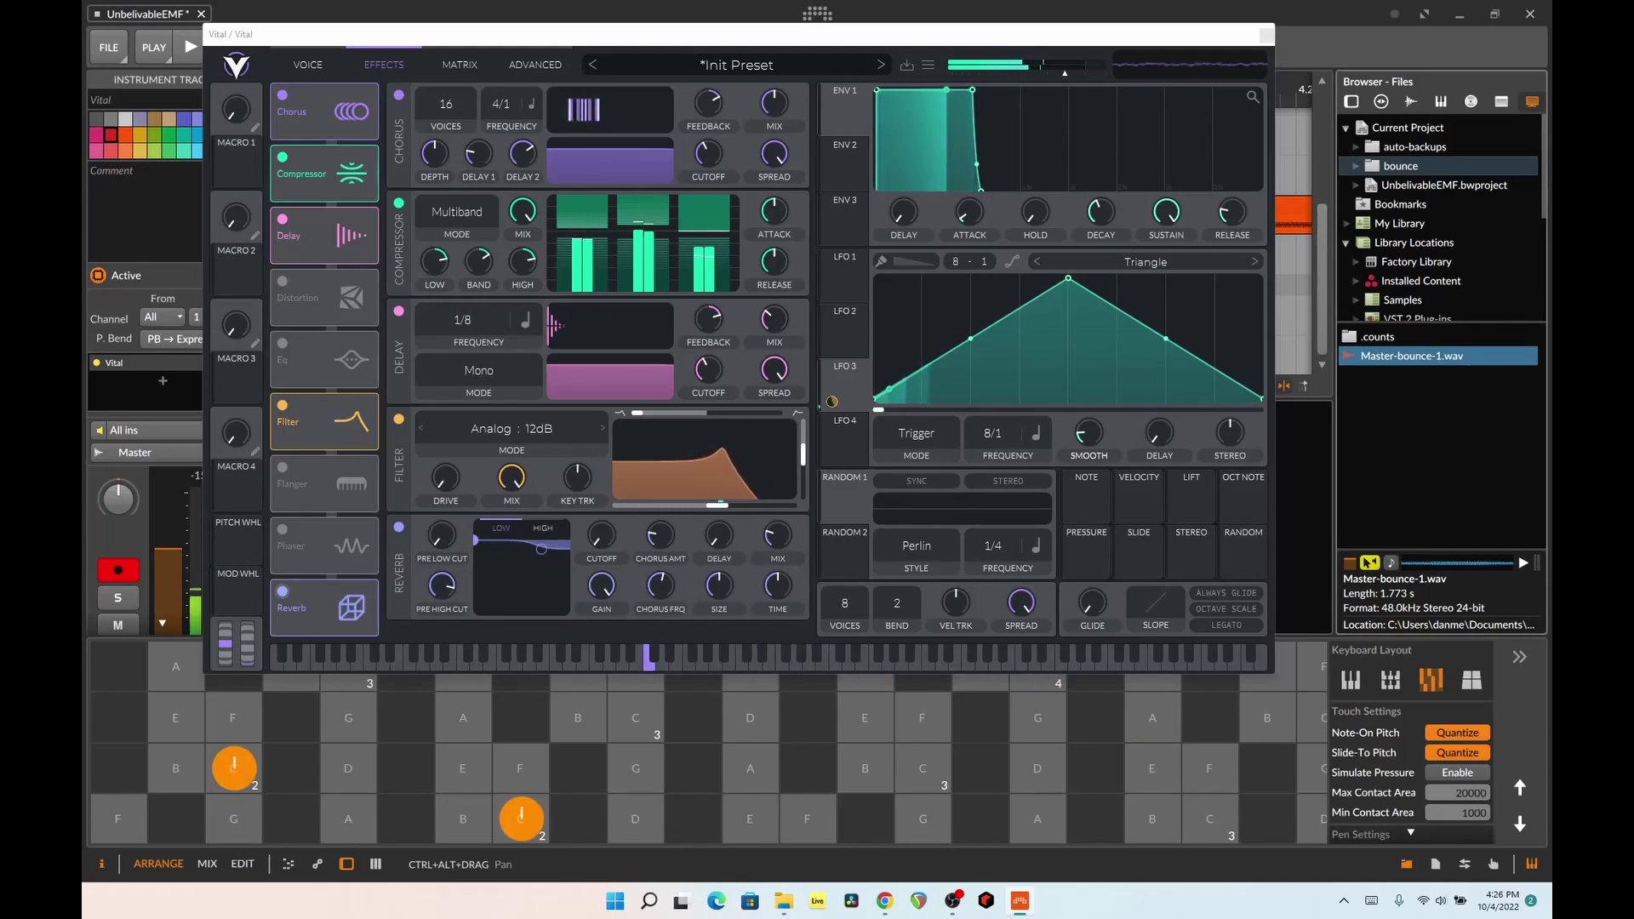
- Close Vital's window, search the devices for "val" and insert ValhallaSupermassive after Vital
{"action": "left_click", "coordinate": [1266, 34]}
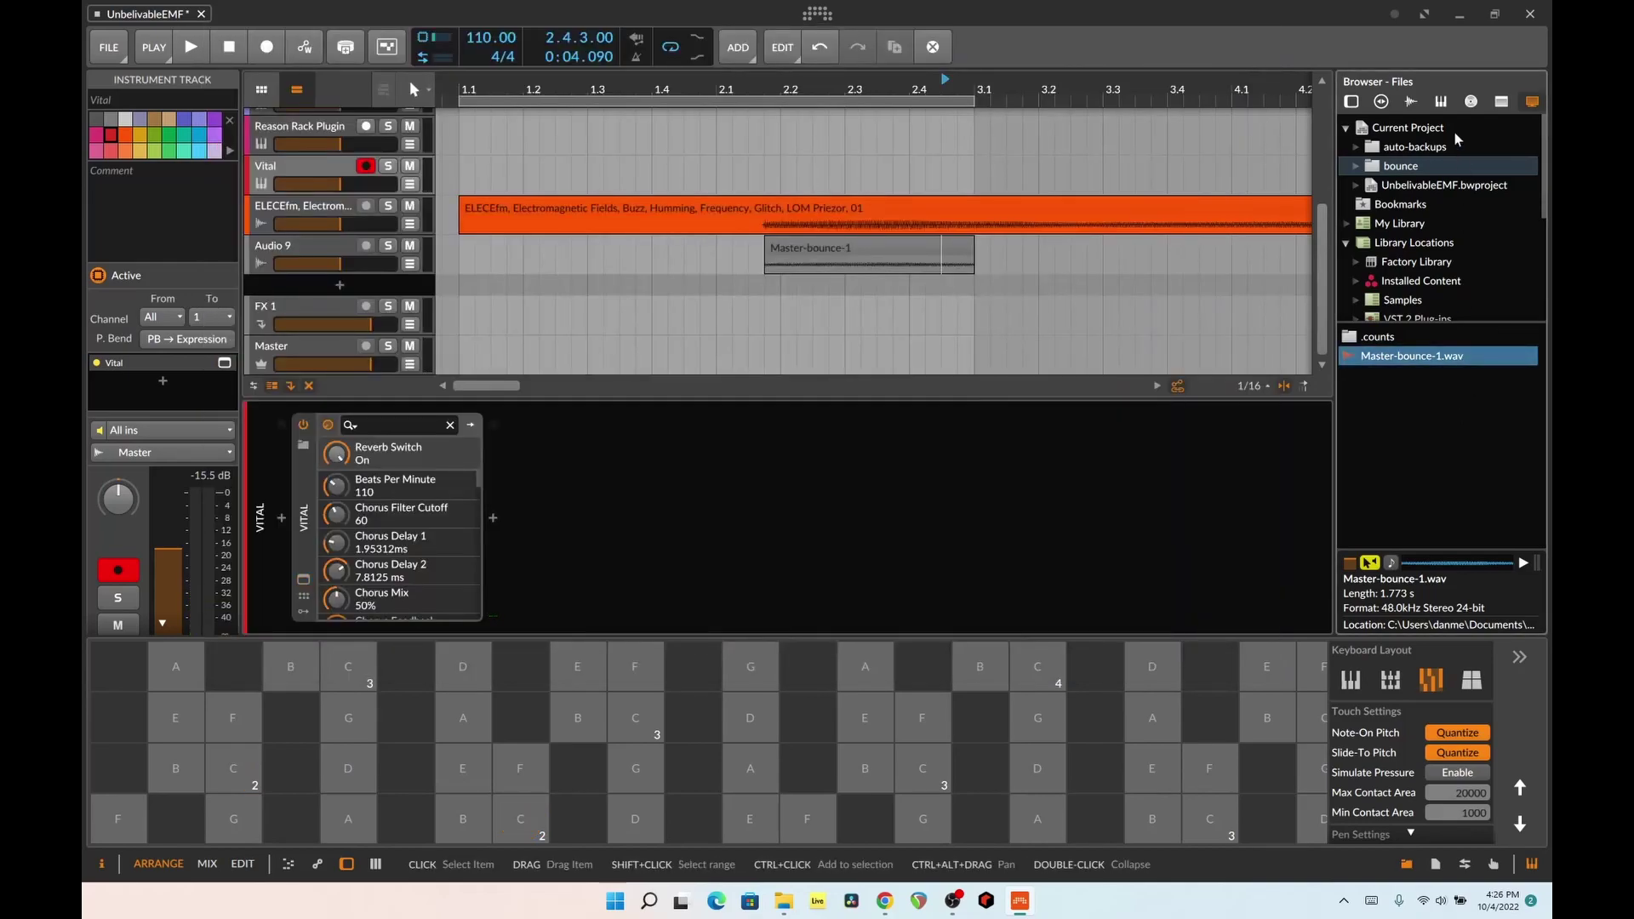
{"action": "left_click", "coordinate": [1351, 102]}
{"action": "double_click", "coordinate": [1434, 358]}
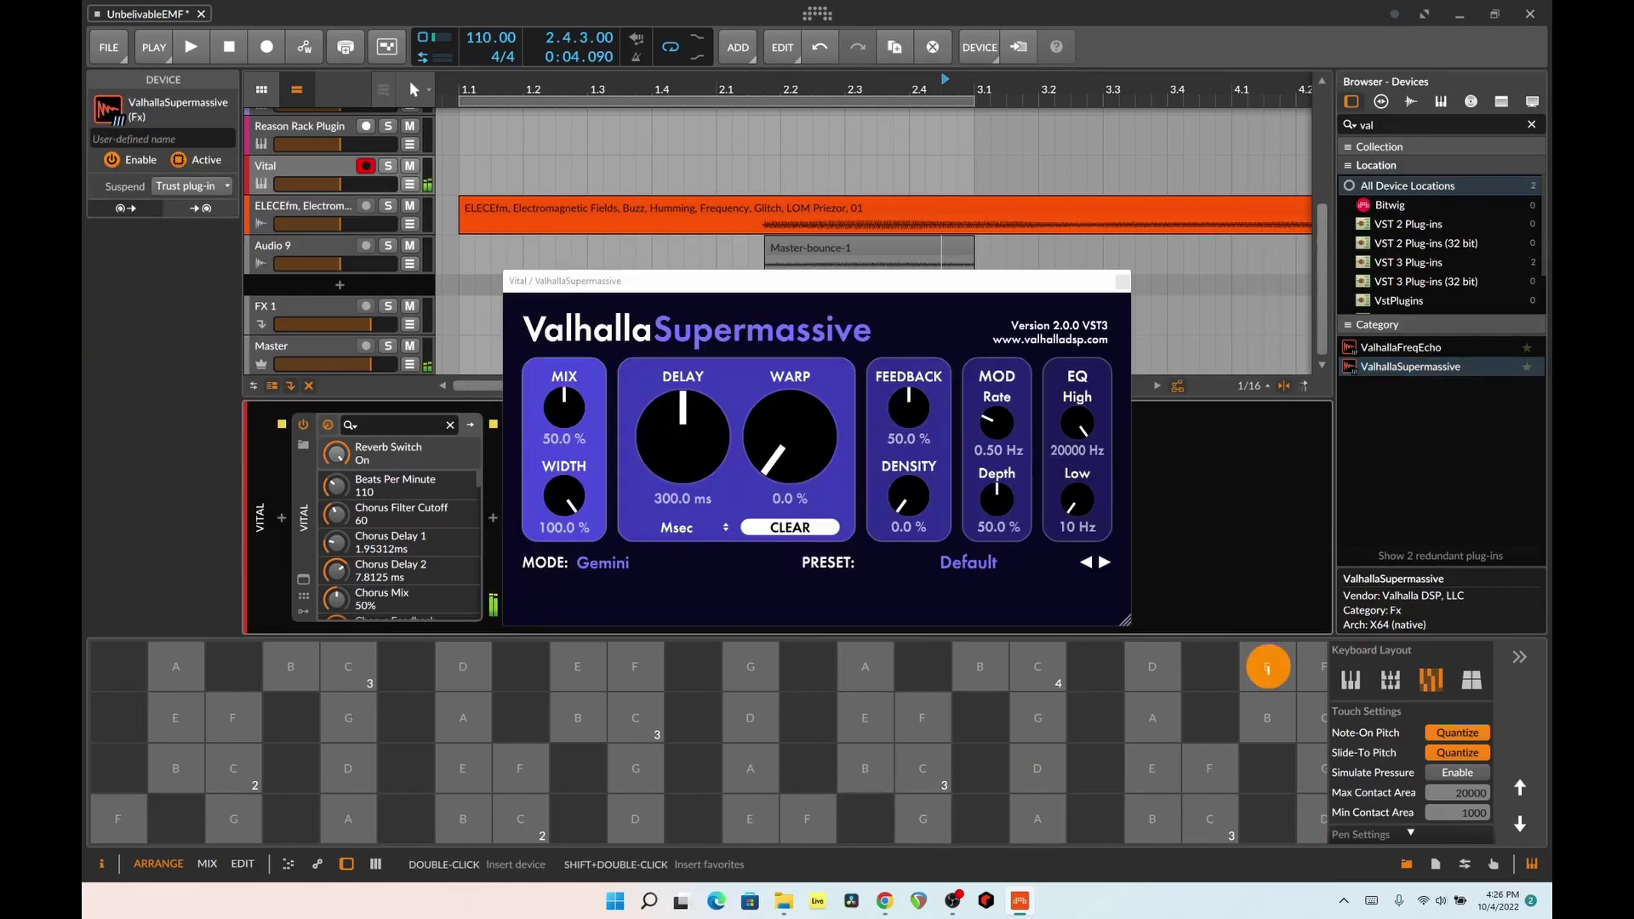
- Audition ValhallaSupermassive presets with single notes, from DottedEighthOrbits through Lustrous Dotted-Eighth and CirrusMajor8thNote to Echoes Out Of The Way
{"action": "left_click", "coordinate": [1104, 562]}
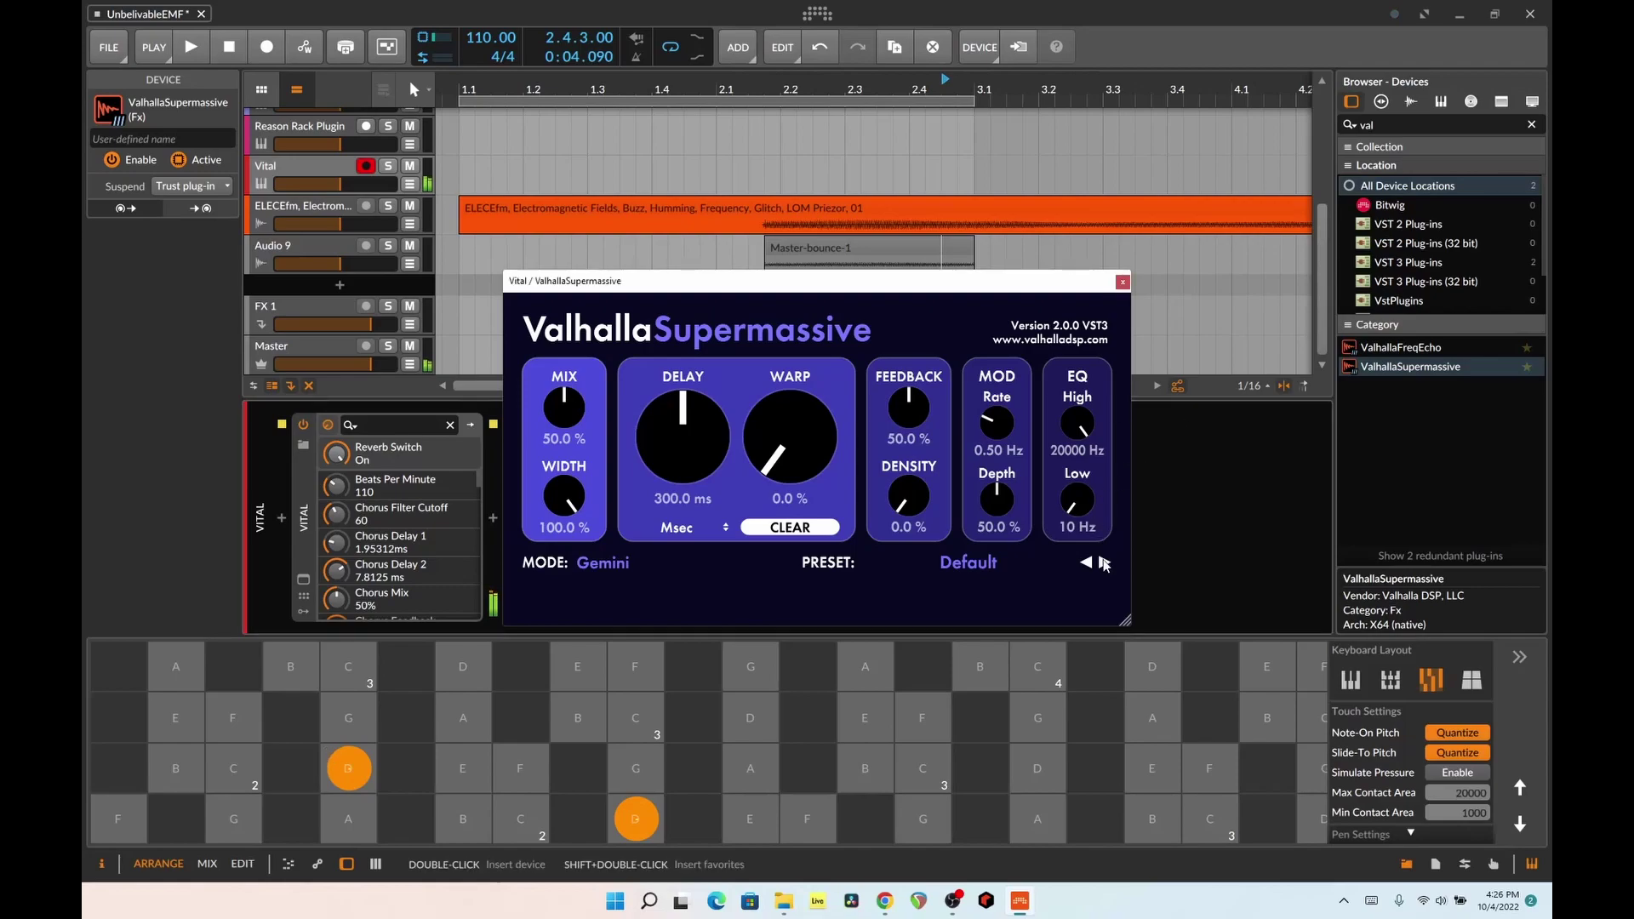
{"action": "left_click", "coordinate": [1105, 562]}
{"action": "left_click", "coordinate": [176, 769]}
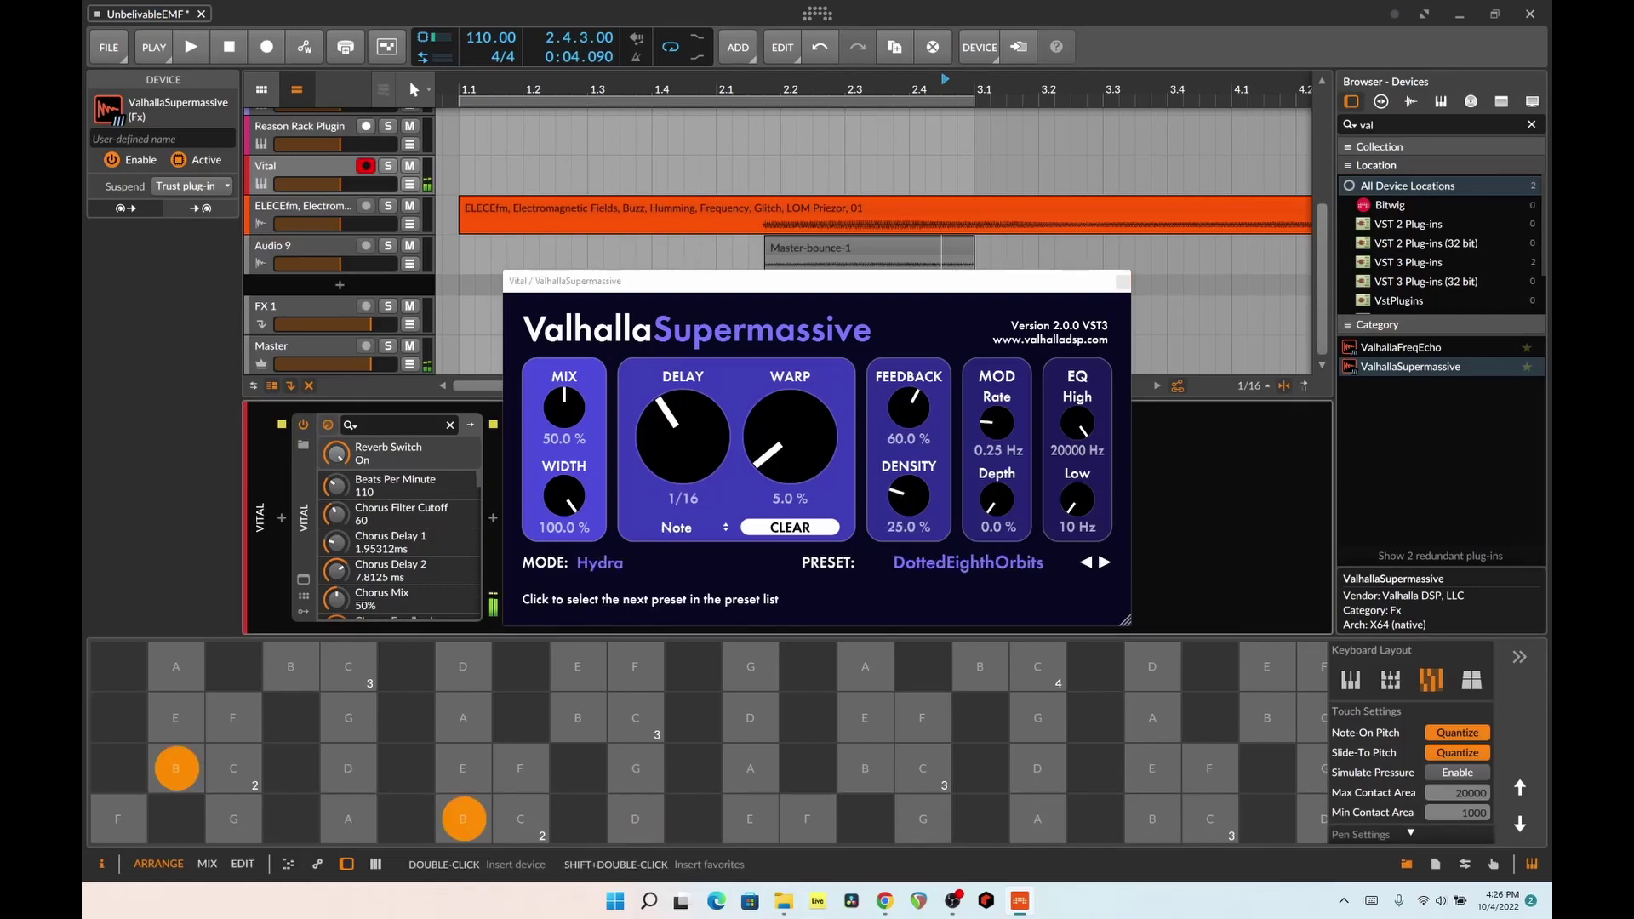
{"action": "left_click", "coordinate": [1105, 562]}
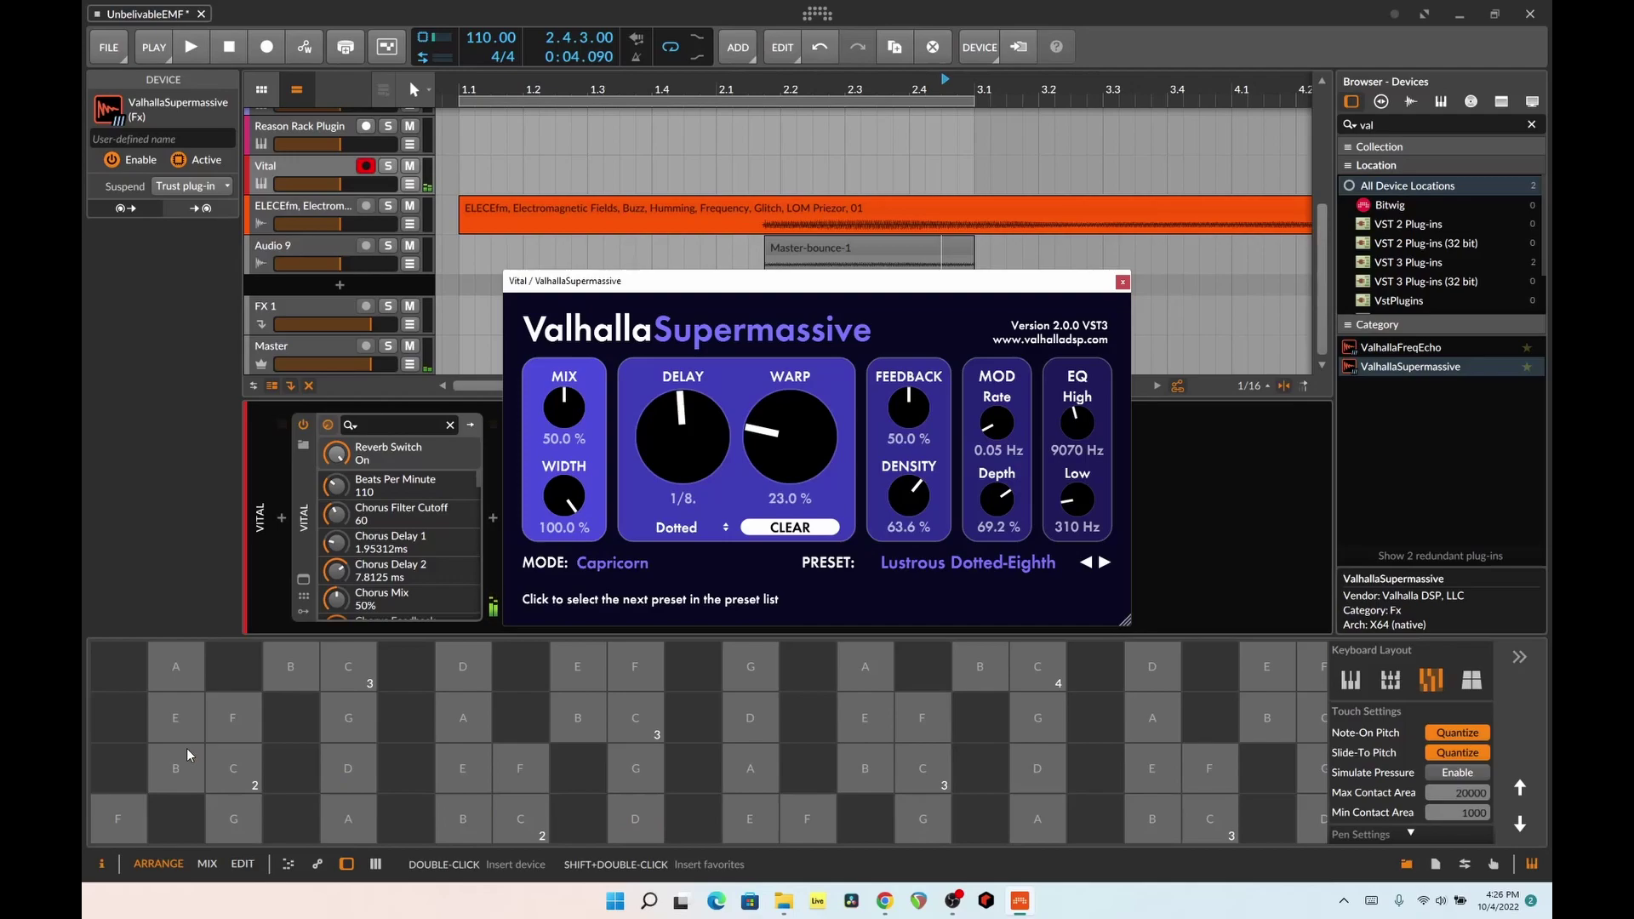
{"action": "left_click", "coordinate": [291, 666]}
{"action": "left_click", "coordinate": [1105, 563]}
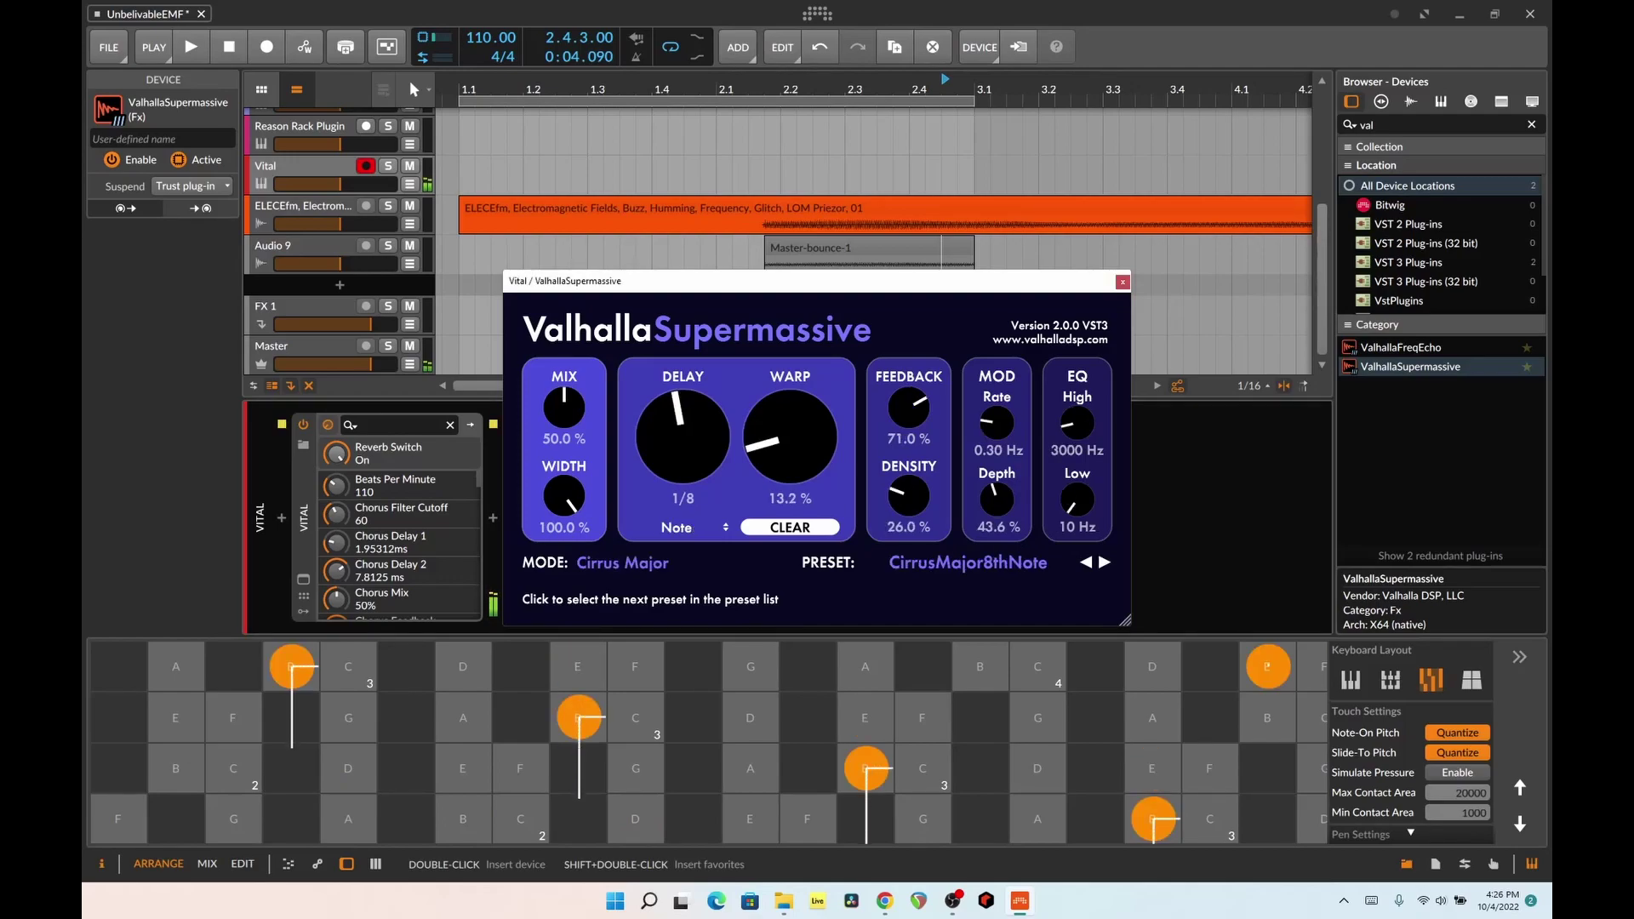
{"action": "left_click", "coordinate": [175, 717]}
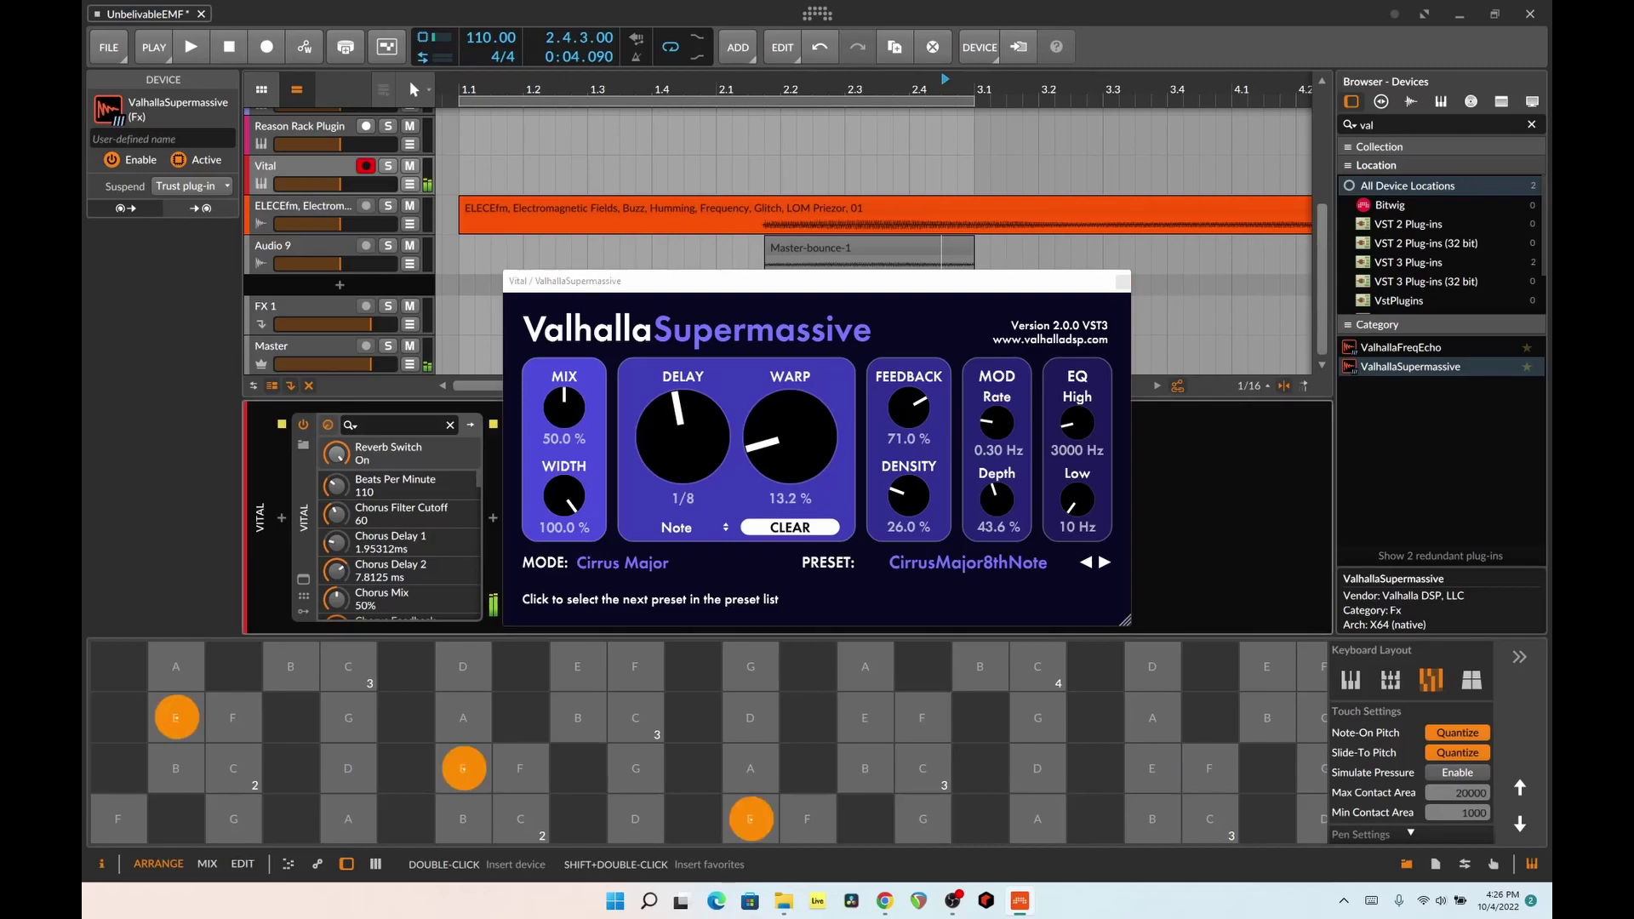
{"action": "left_click", "coordinate": [1105, 563]}
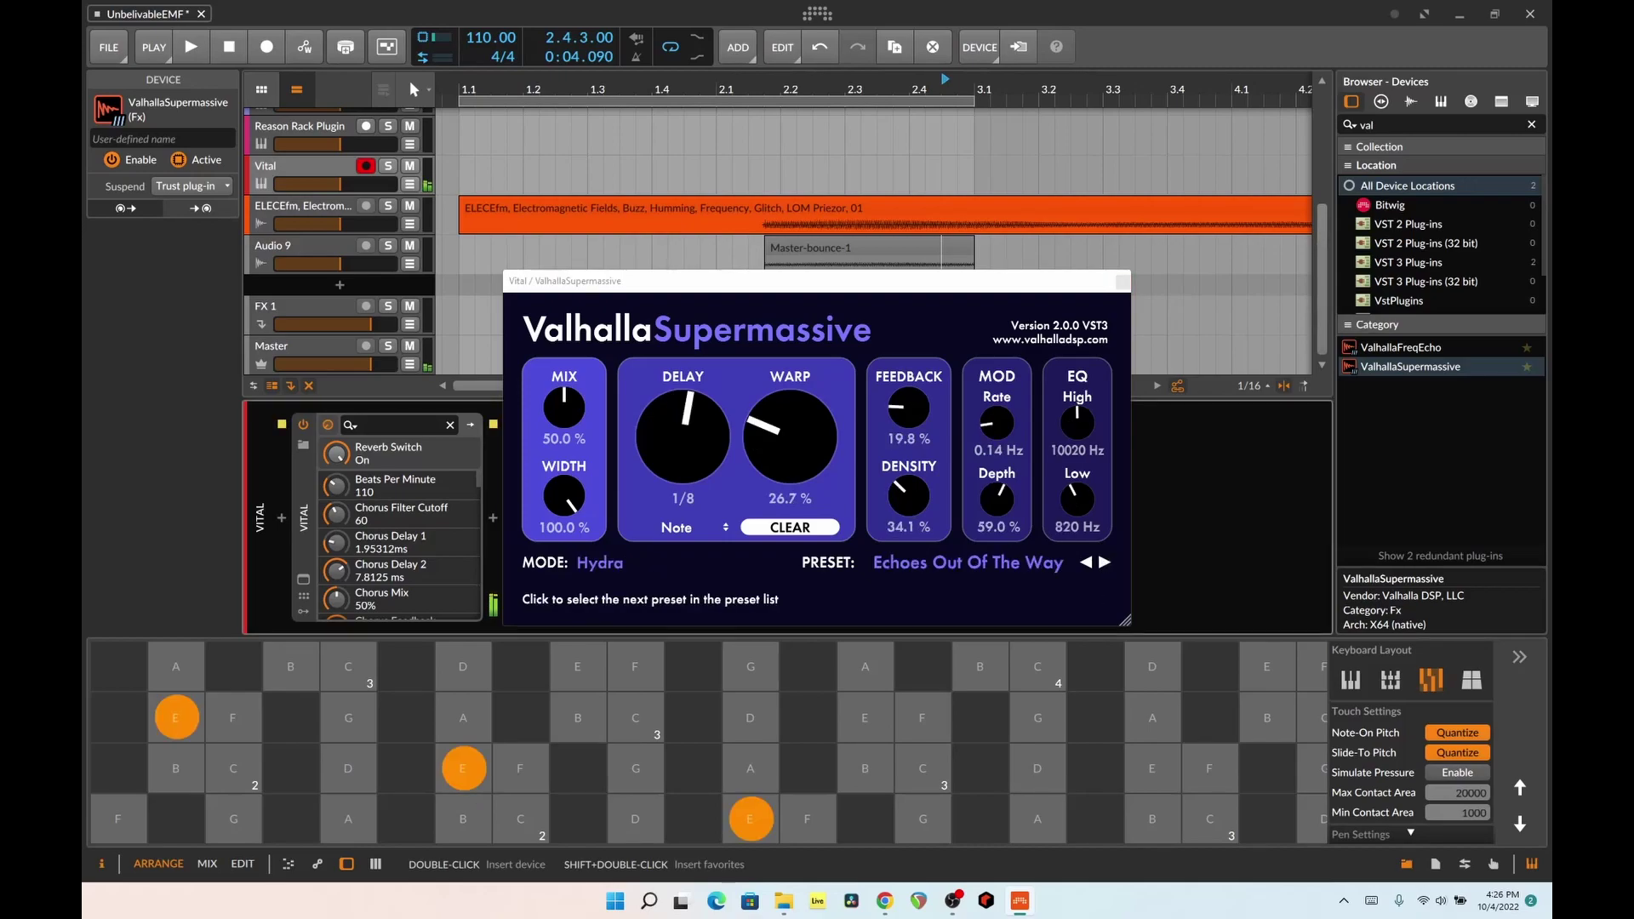
{"action": "left_click", "coordinate": [349, 666]}
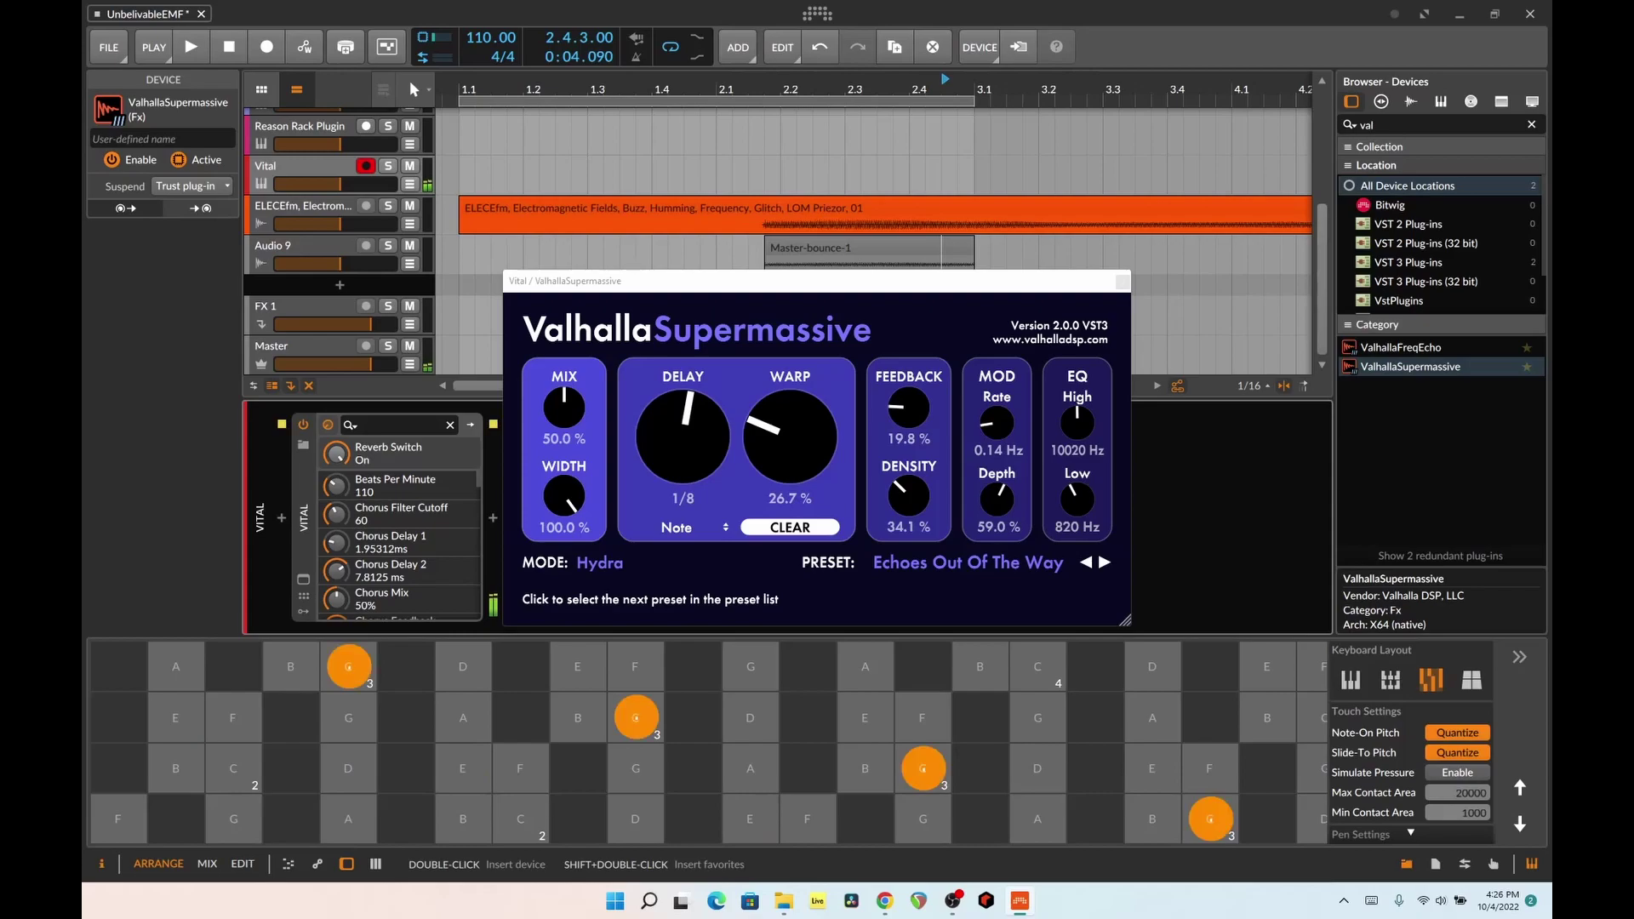
- Load ValhallaSupermassive's Reverse Cloud Of 8ths preset, audition it with several notes and close the plug-in window
{"action": "left_click", "coordinate": [1105, 563]}
{"action": "left_click", "coordinate": [349, 667]}
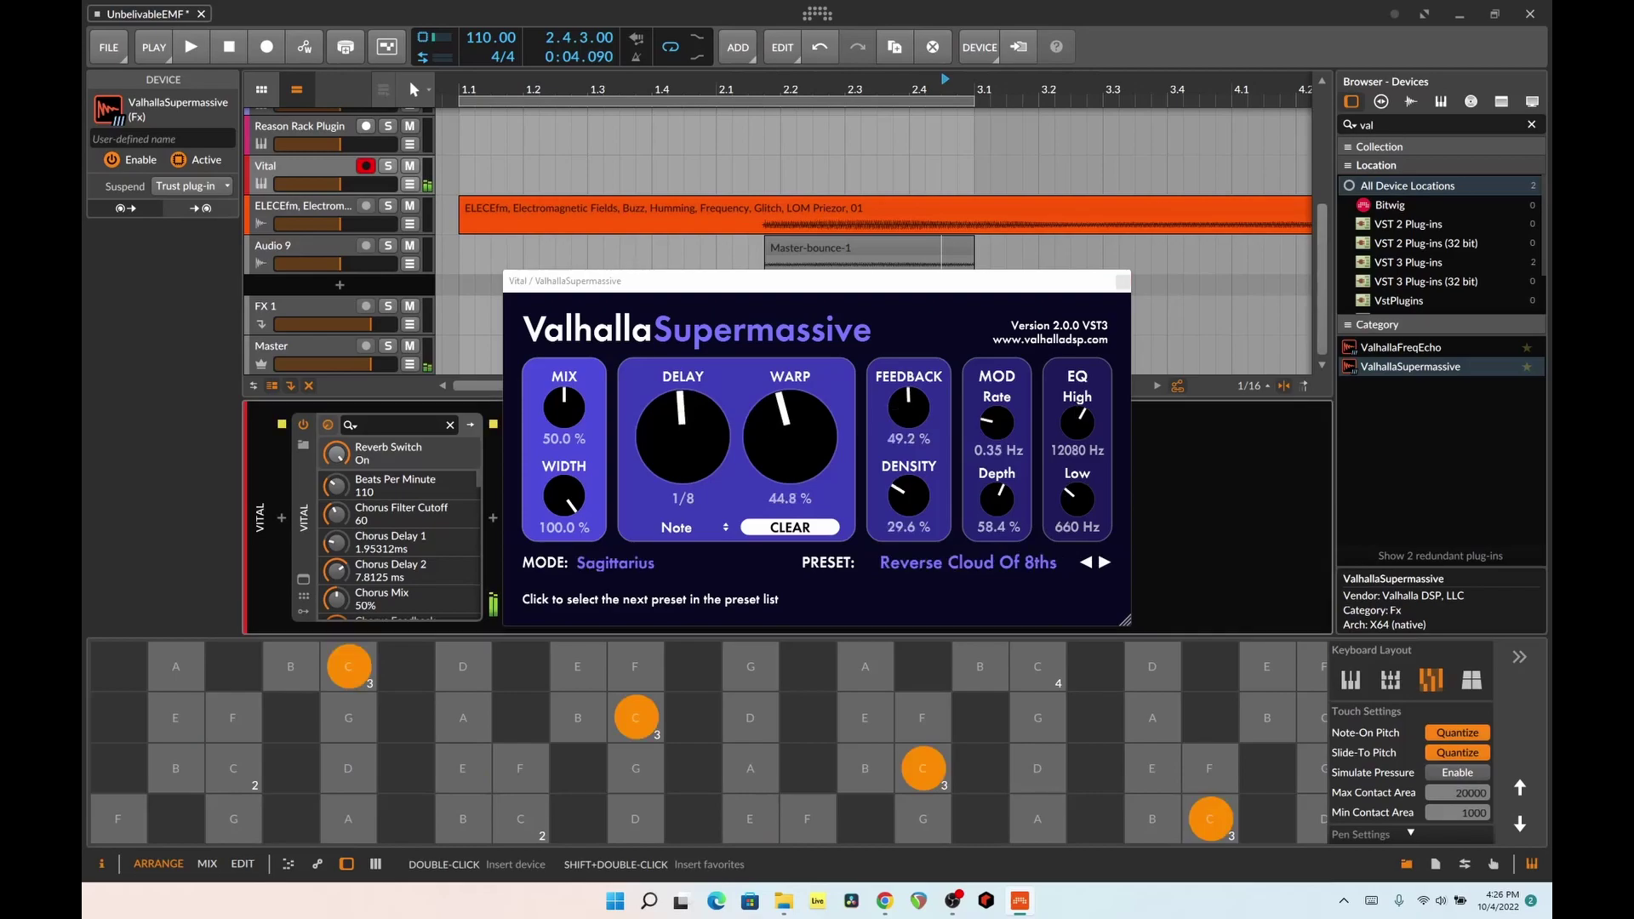
{"action": "left_click", "coordinate": [462, 666]}
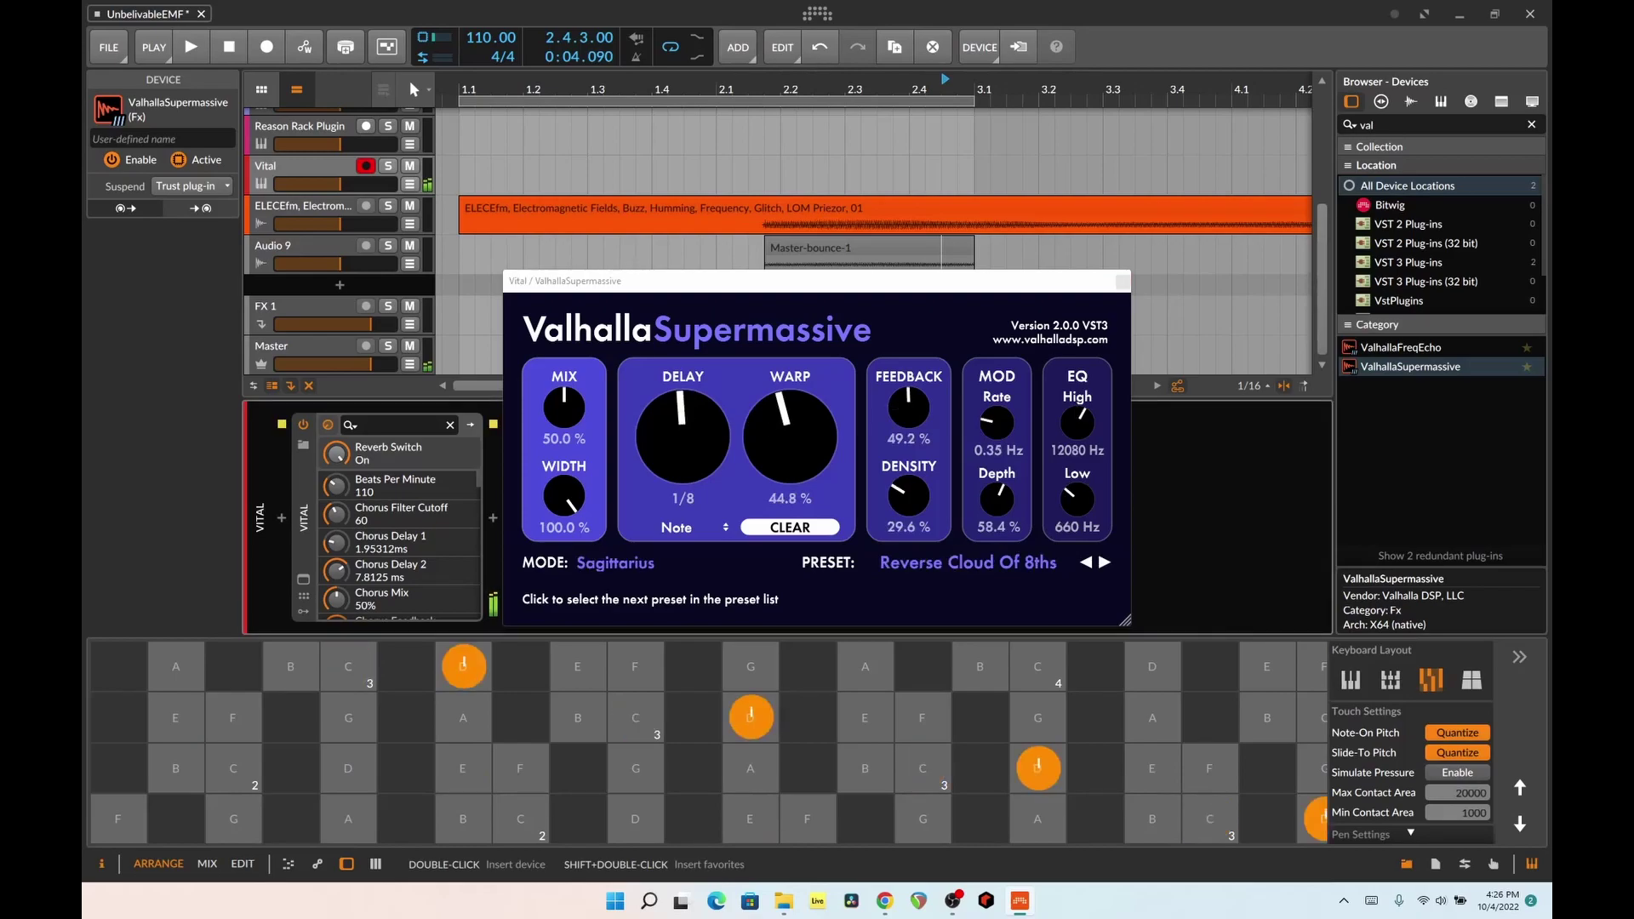
{"action": "left_click", "coordinate": [349, 667]}
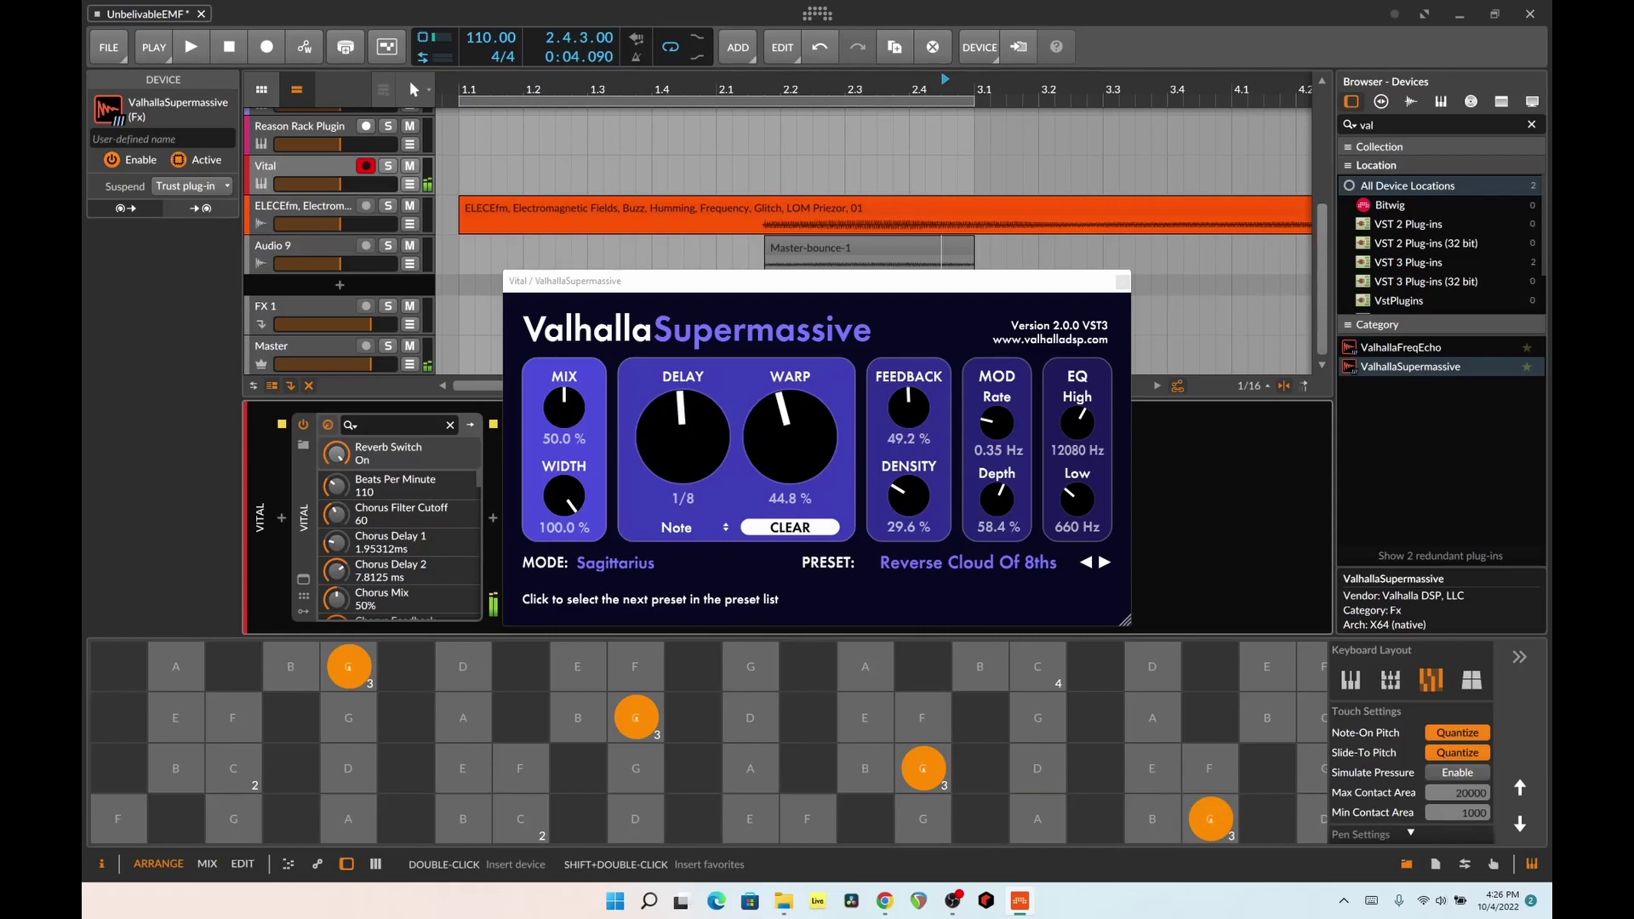
{"action": "left_click", "coordinate": [1159, 717]}
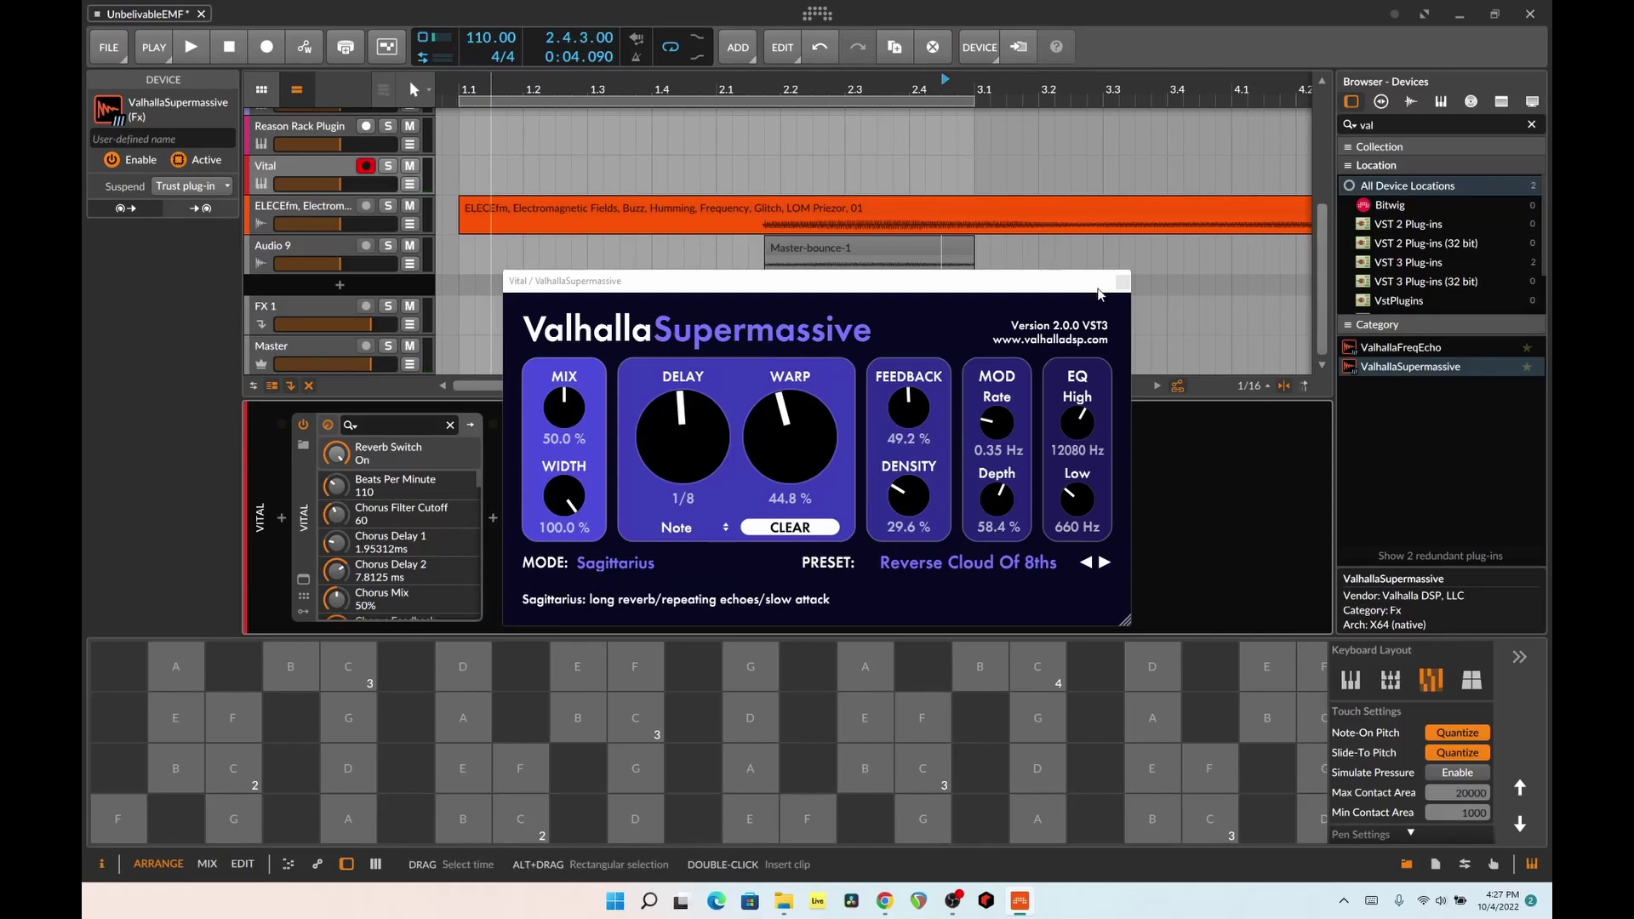
{"action": "left_click", "coordinate": [1122, 281]}
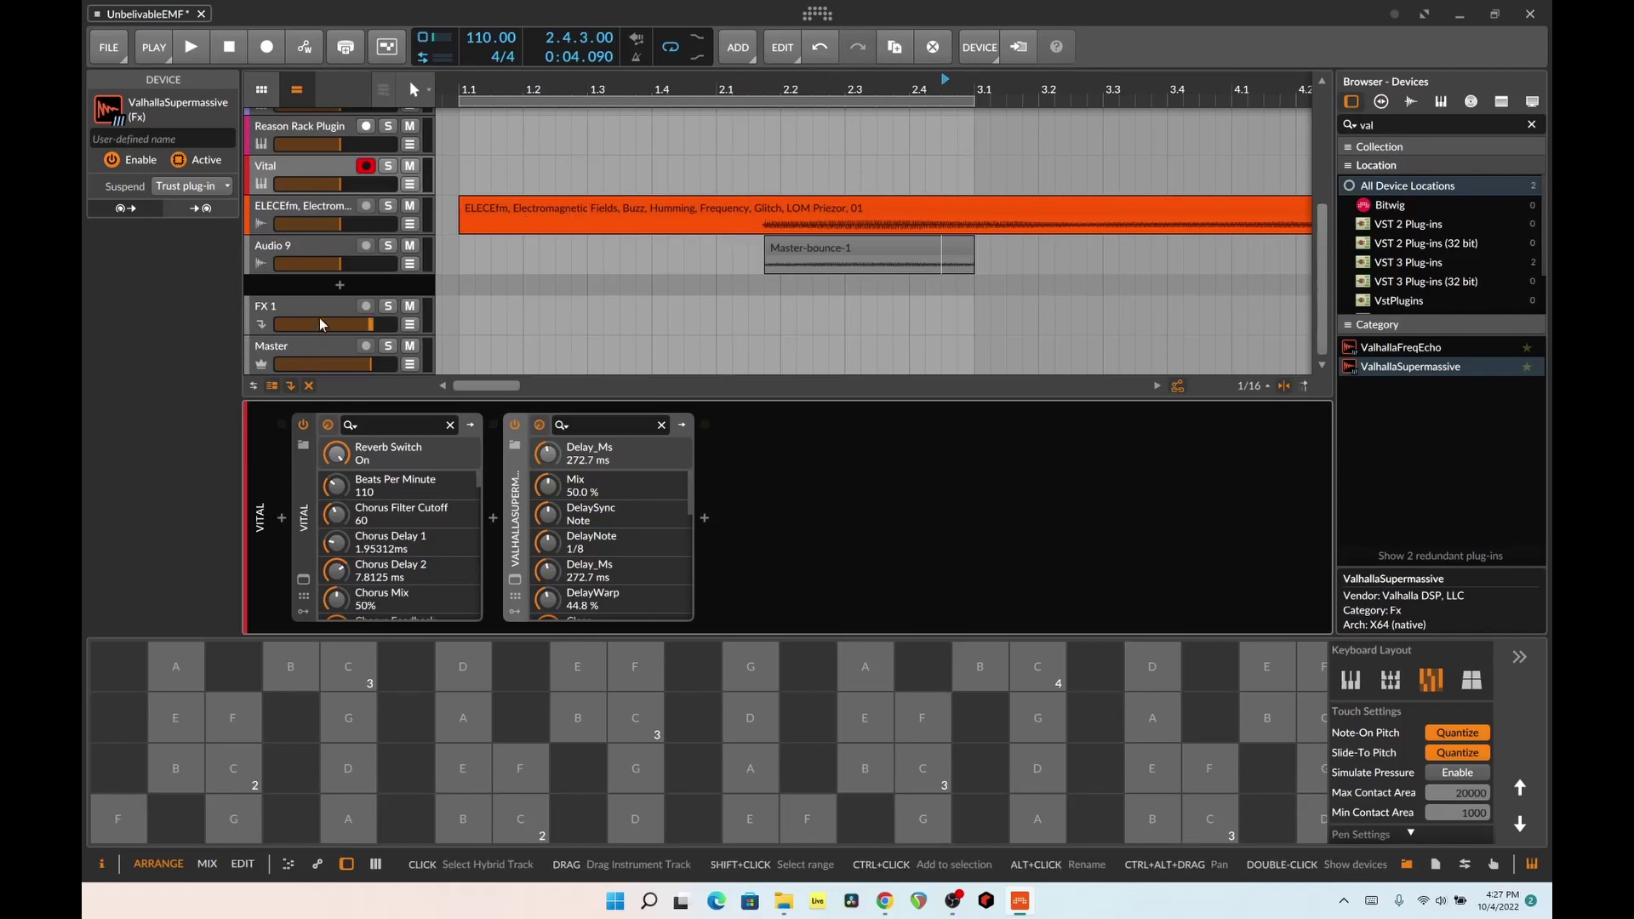
- Select the ELECEfm instrument track to show its EMFGrain and Saturator devices, and slightly enlarge the device area
{"action": "scroll", "coordinate": [318, 319], "scroll_direction": "up", "scroll_amount": 3}
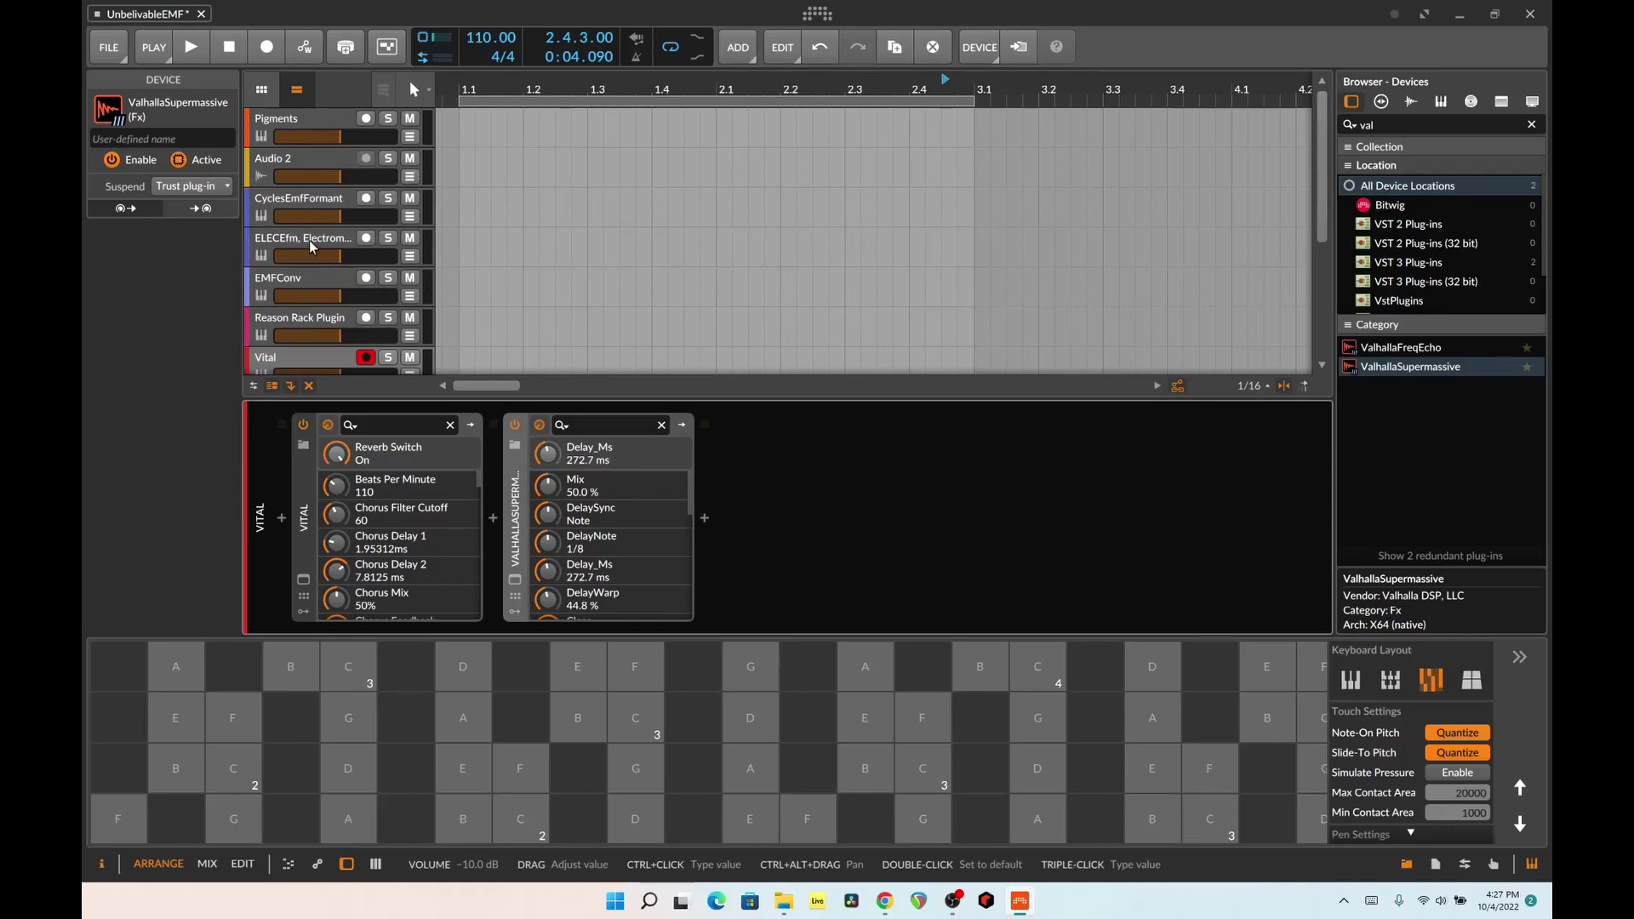
{"action": "left_click", "coordinate": [309, 242]}
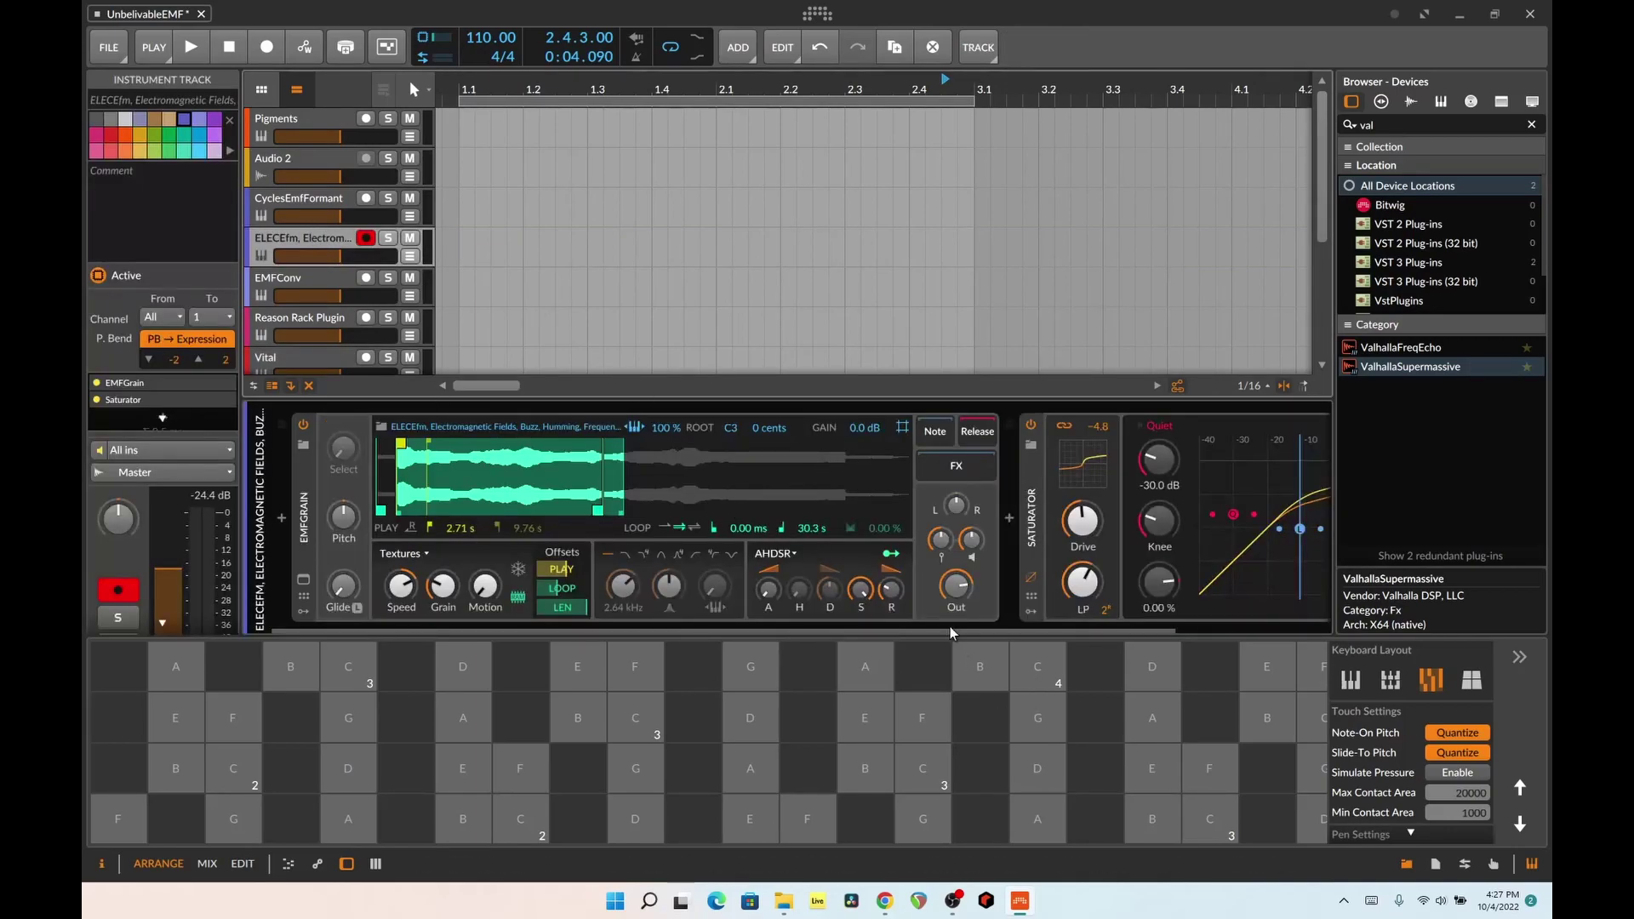
{"action": "left_click_drag", "start_coordinate": [948, 631], "coordinate": [1024, 640]}
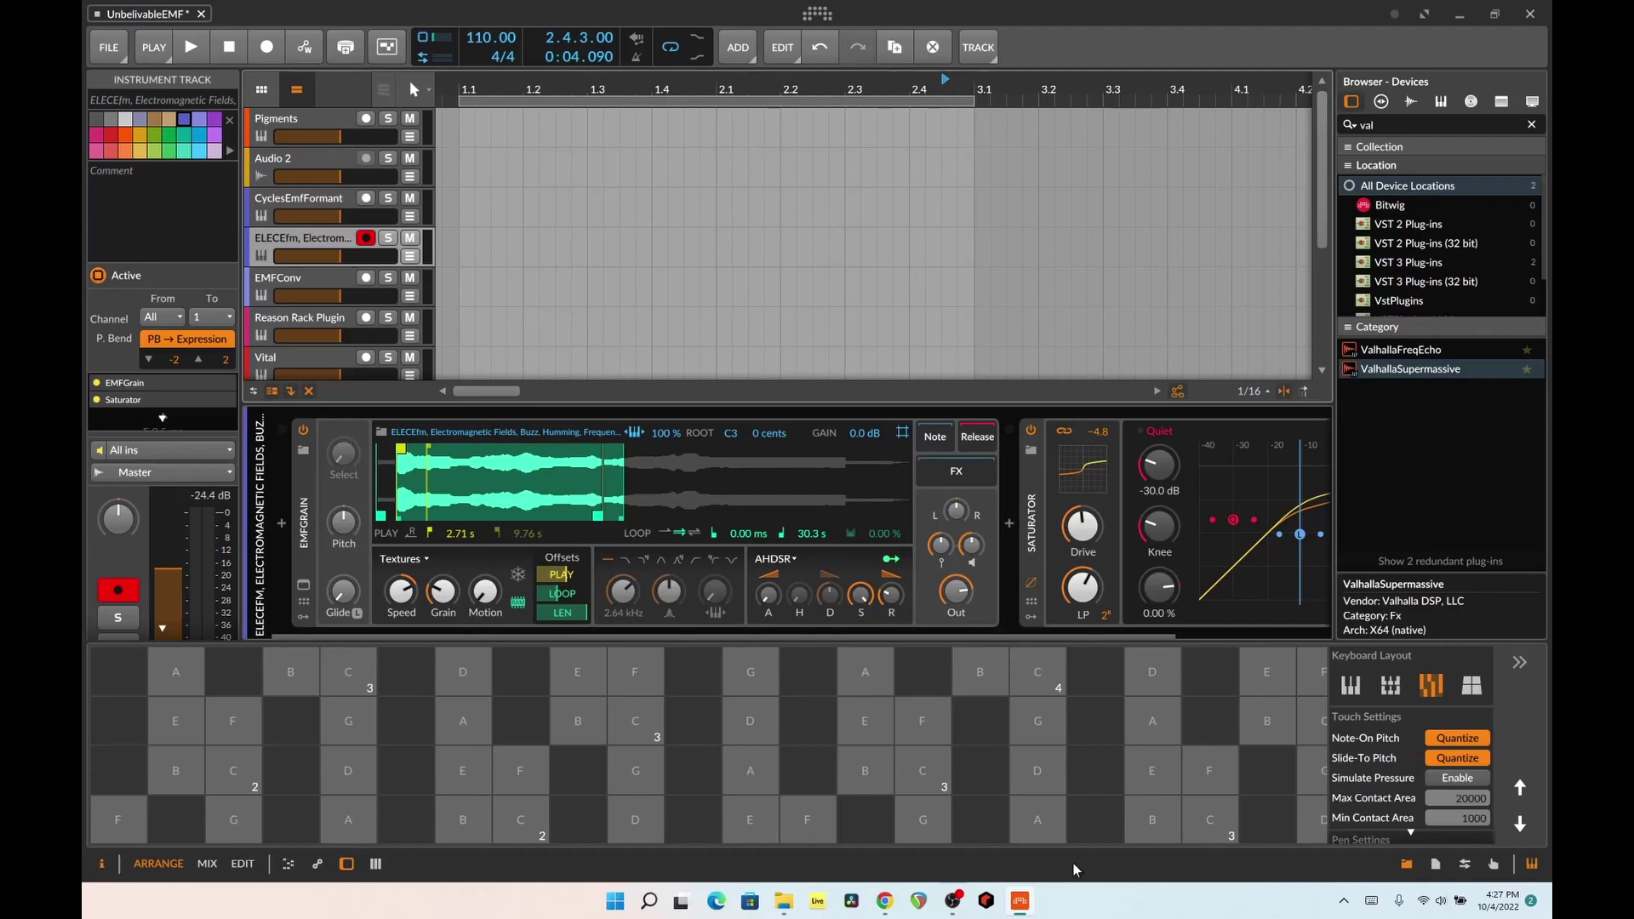
- Switch to Chrome, review the LOM Electrosluch Mini City Sample Library on Gumroad and Bandcamp, and return to Bitwig Studio
{"action": "left_click", "coordinate": [887, 899]}
{"action": "left_click", "coordinate": [542, 223]}
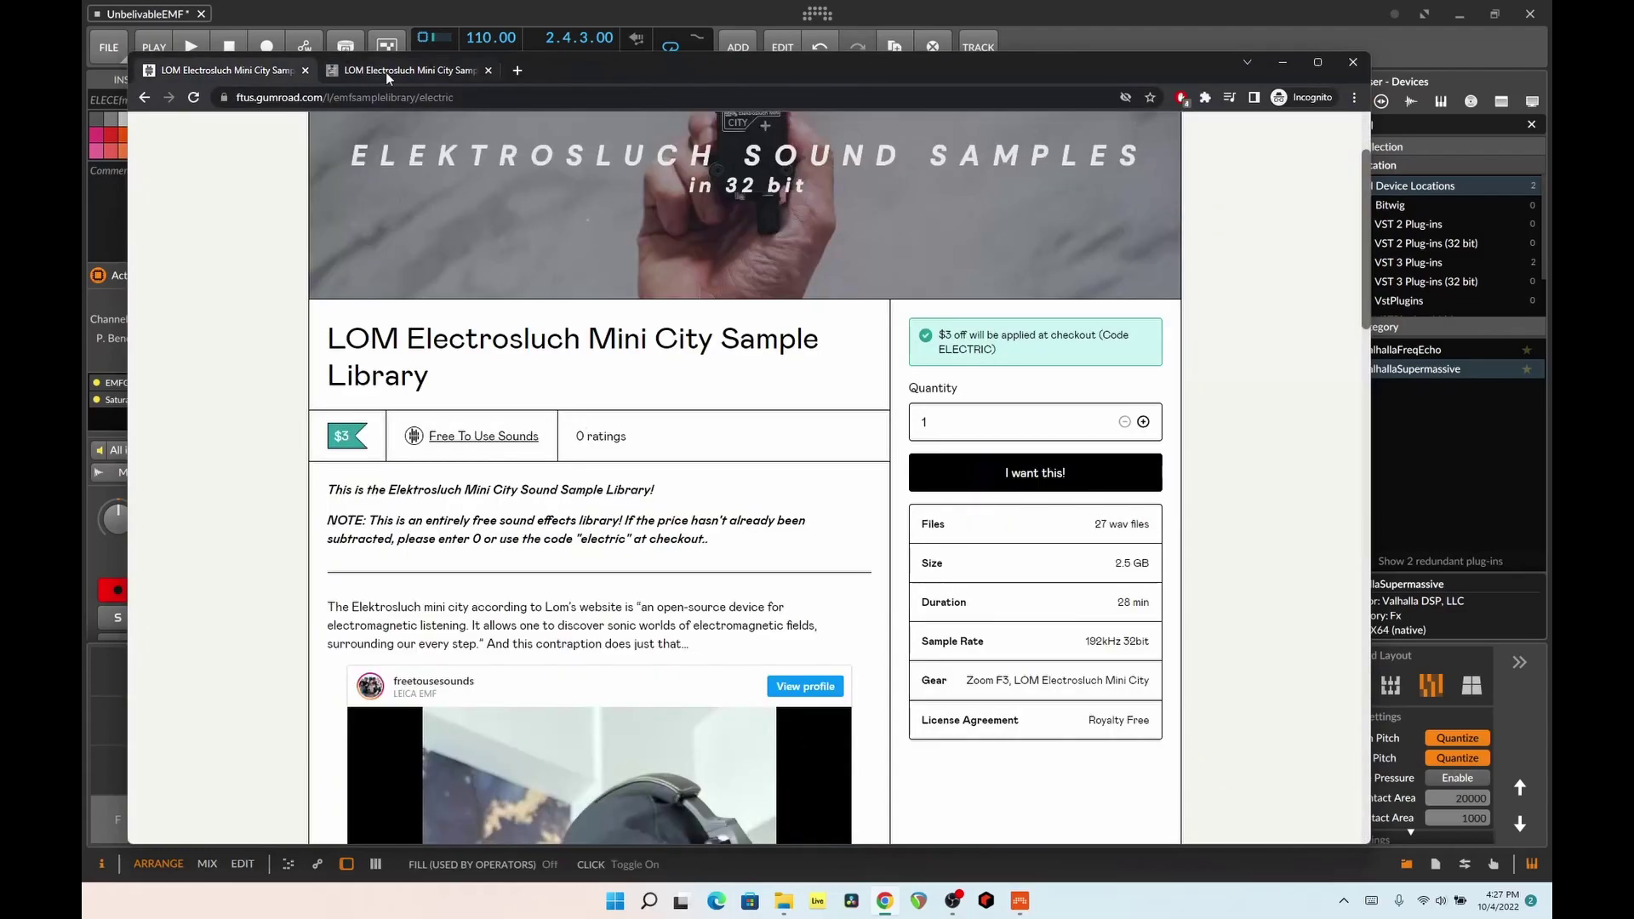
{"action": "left_click", "coordinate": [386, 72]}
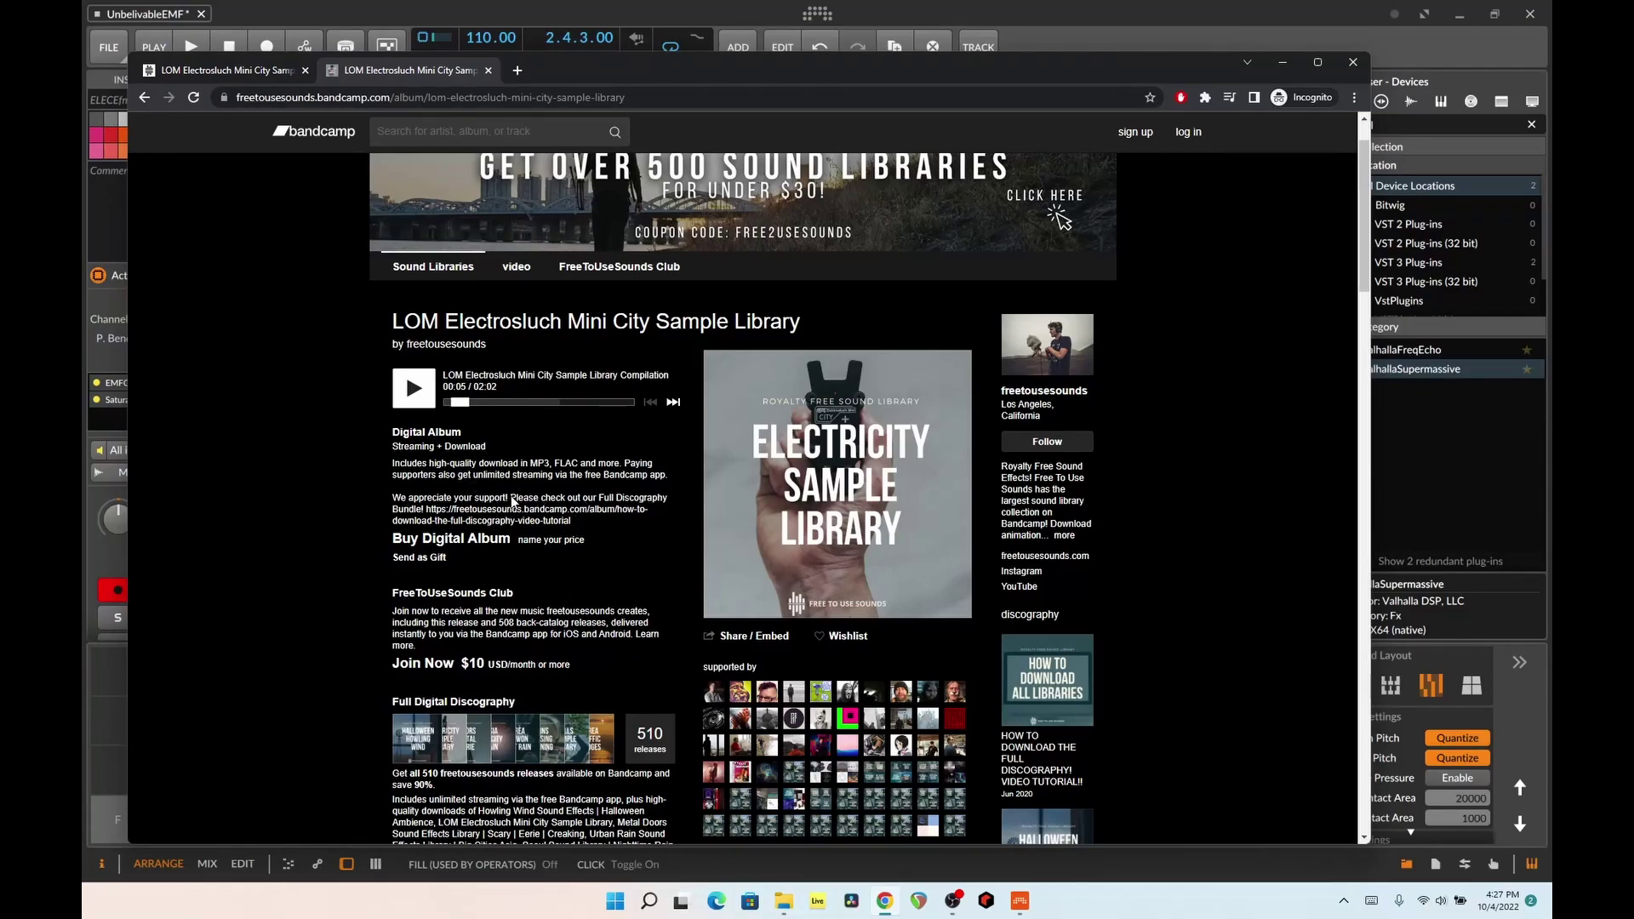
{"action": "left_click", "coordinate": [226, 71]}
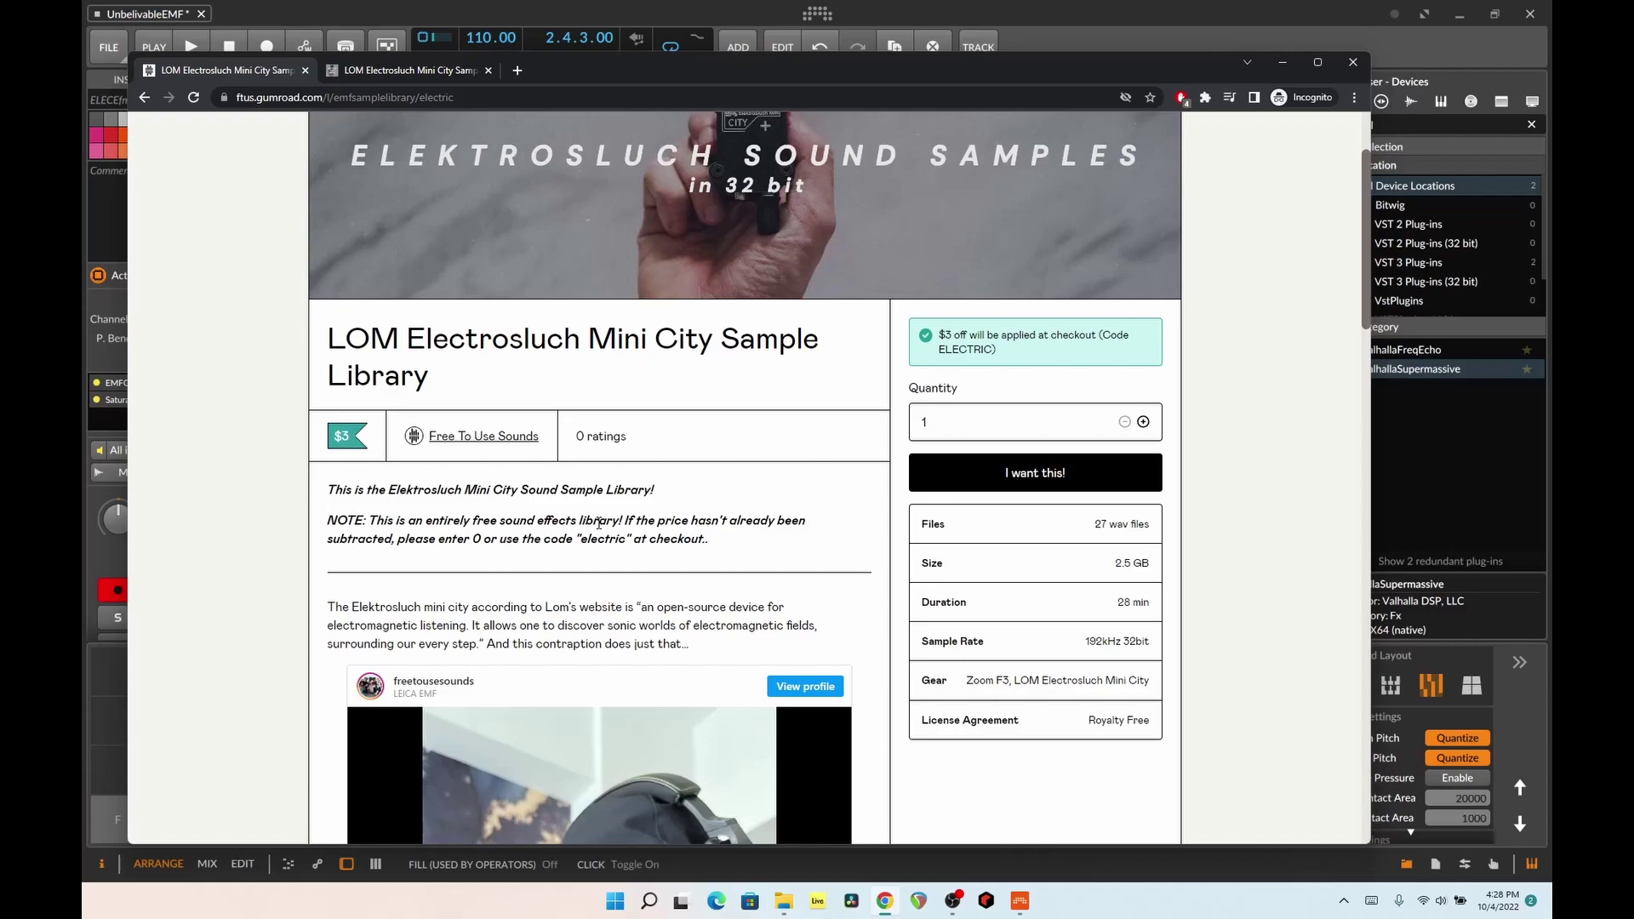
{"action": "scroll", "coordinate": [979, 566], "scroll_direction": "up", "scroll_amount": 2}
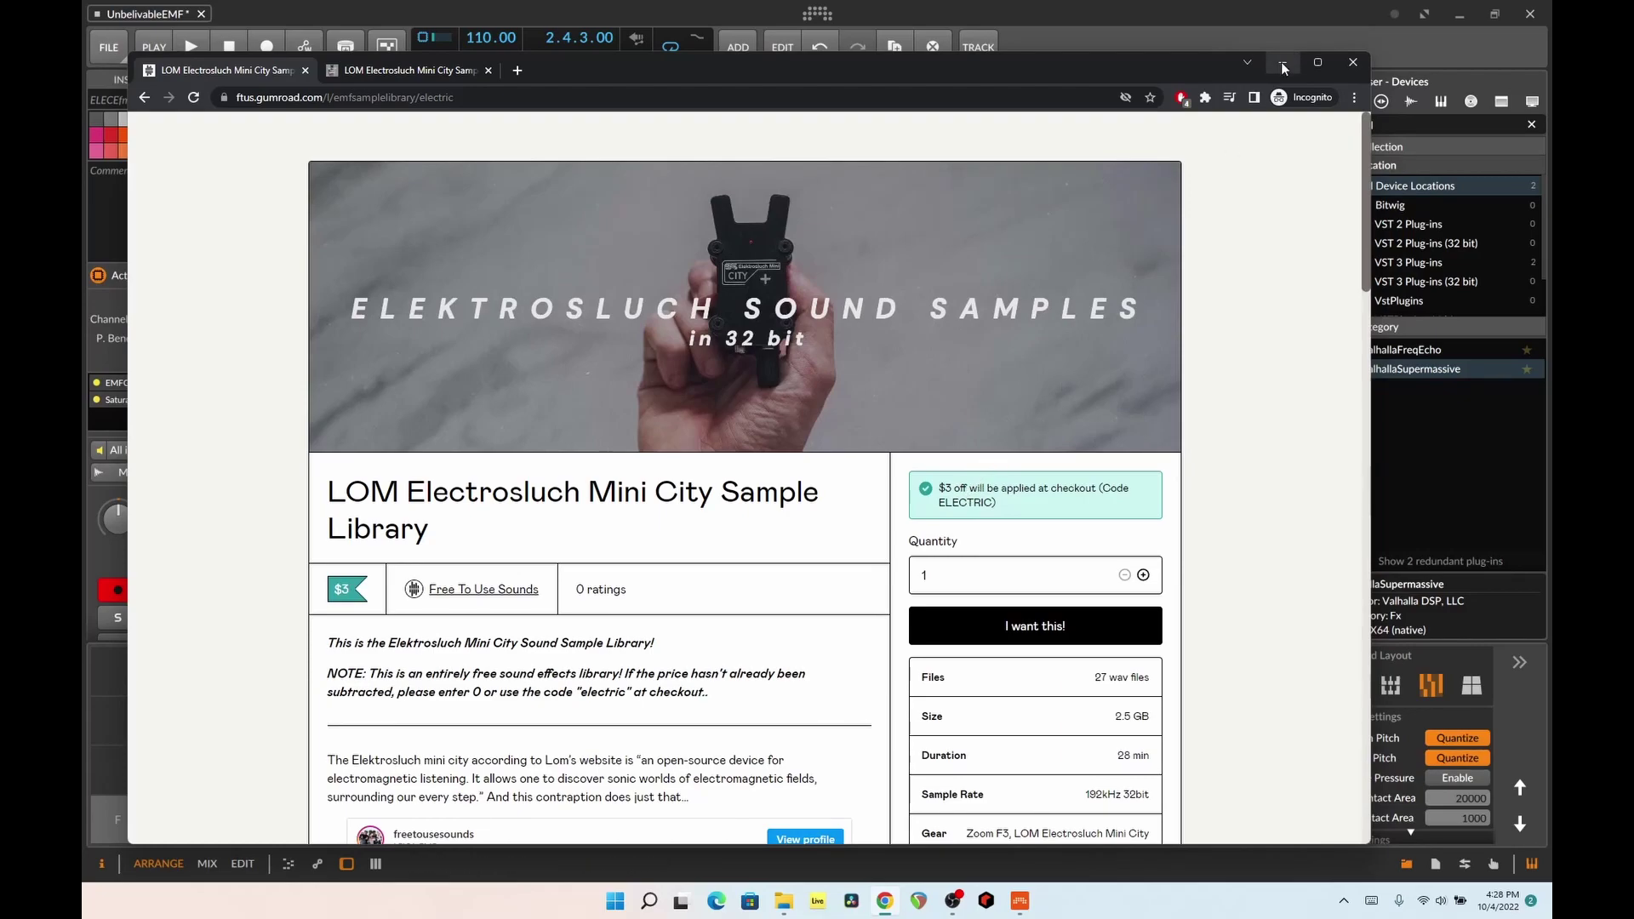
{"action": "left_click", "coordinate": [1282, 62]}
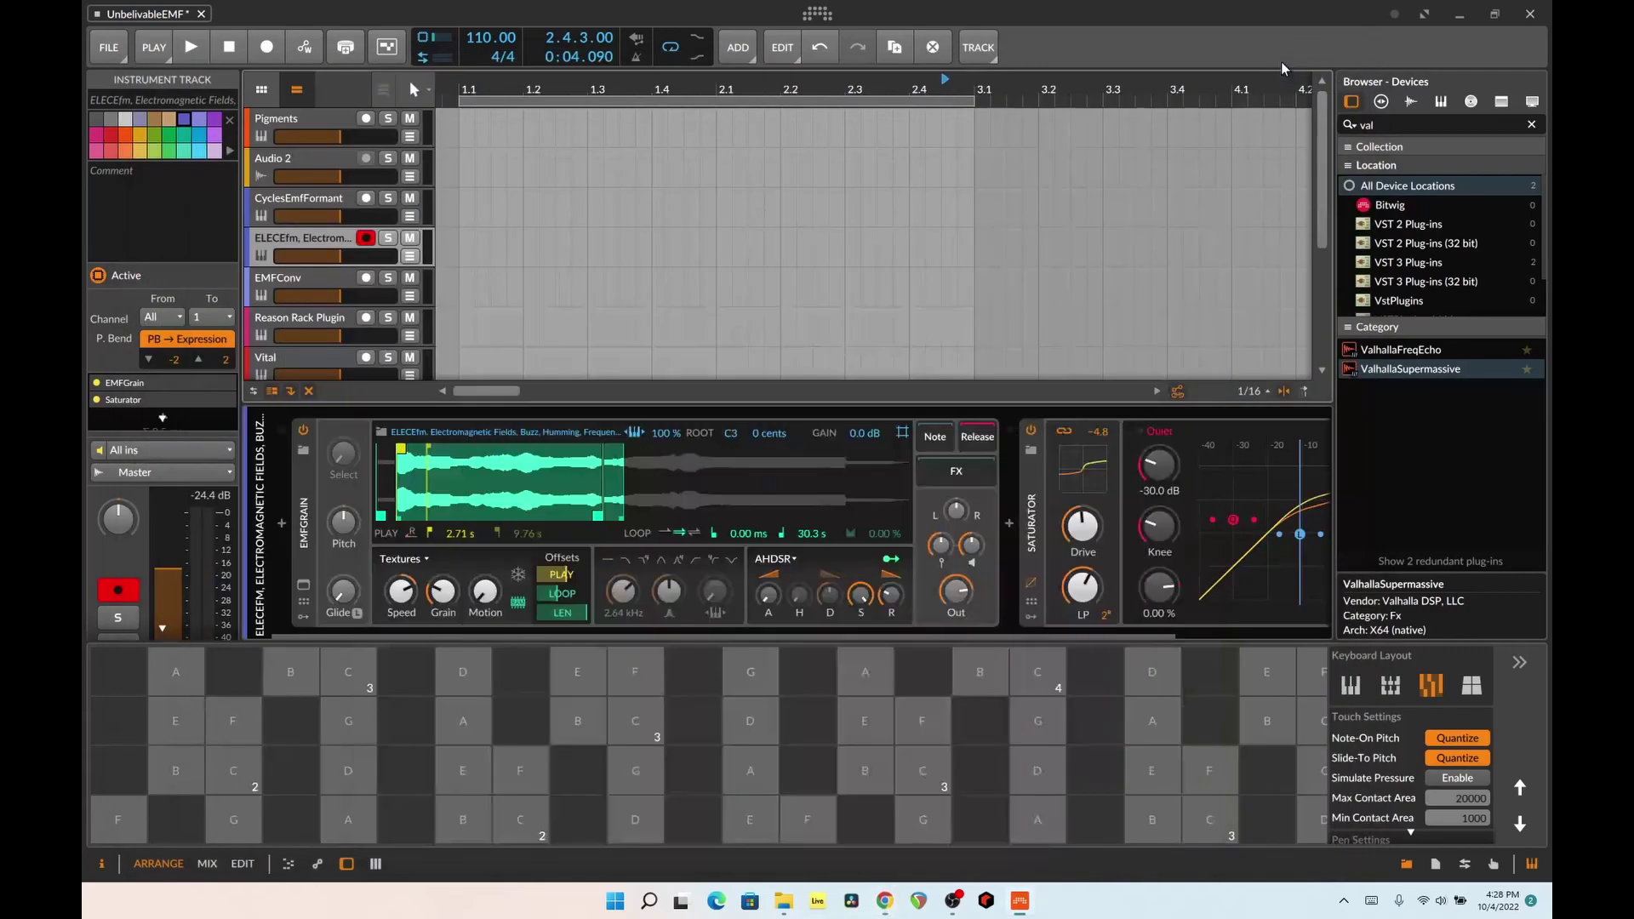